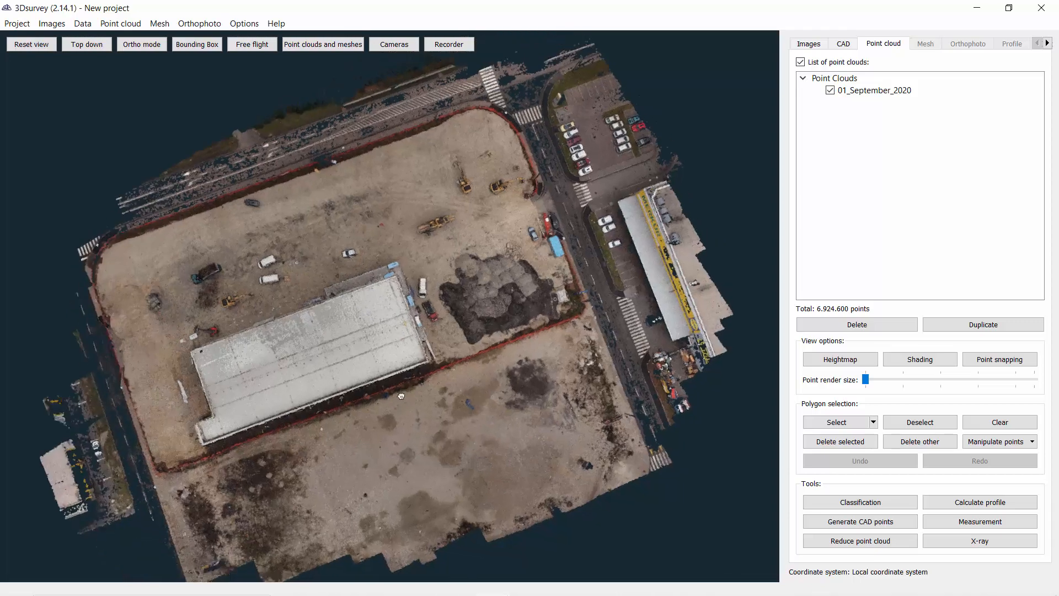
Examine the 01_September_2020 point cloud of the construction site from above and from several oblique angles
scroll(346, 360, up, 3)
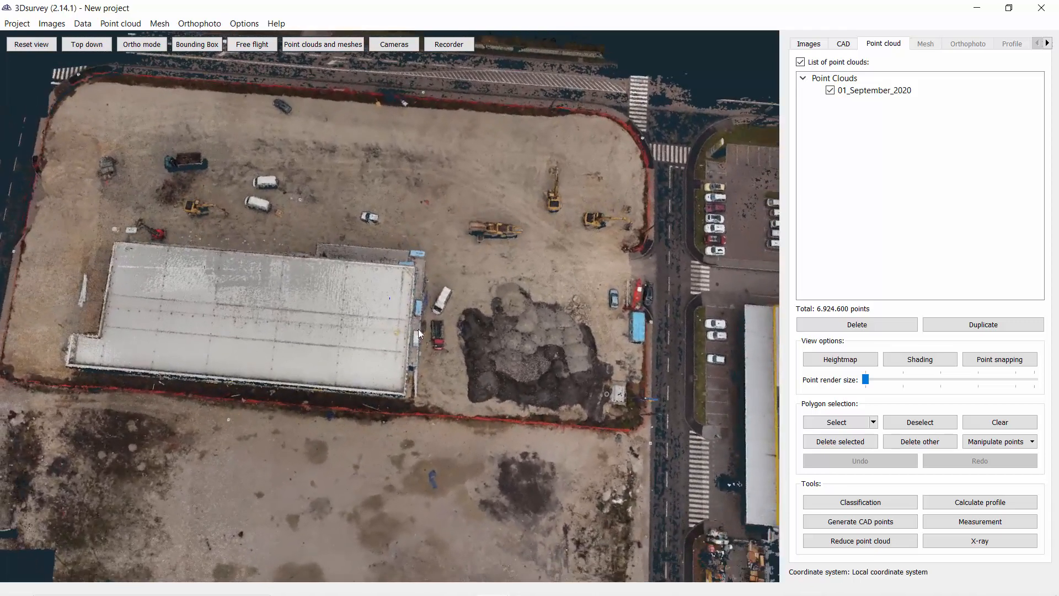
drag(326, 386, 552, 270)
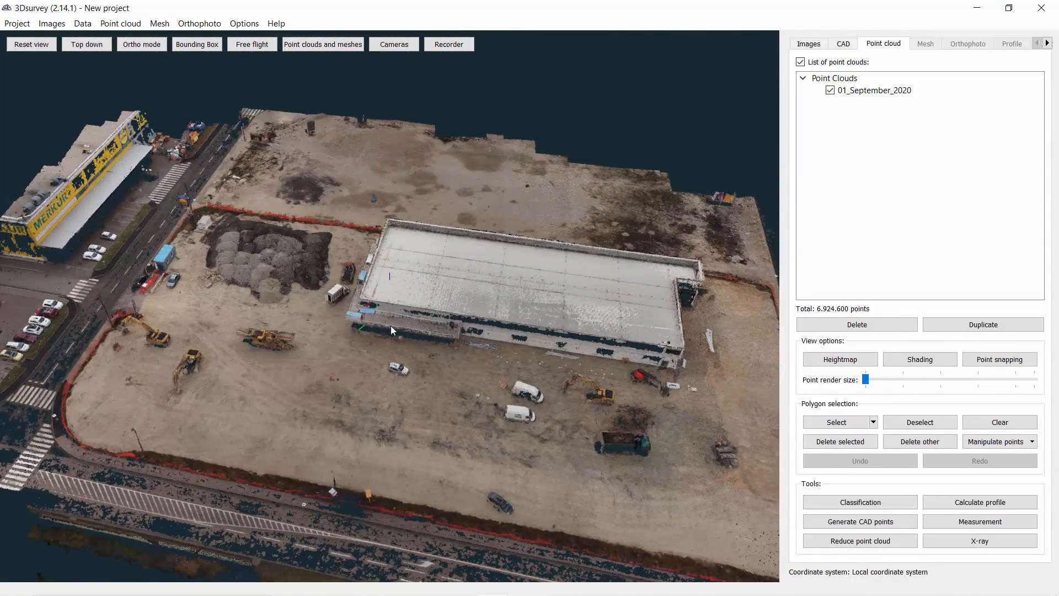
scroll(348, 310, down, 2)
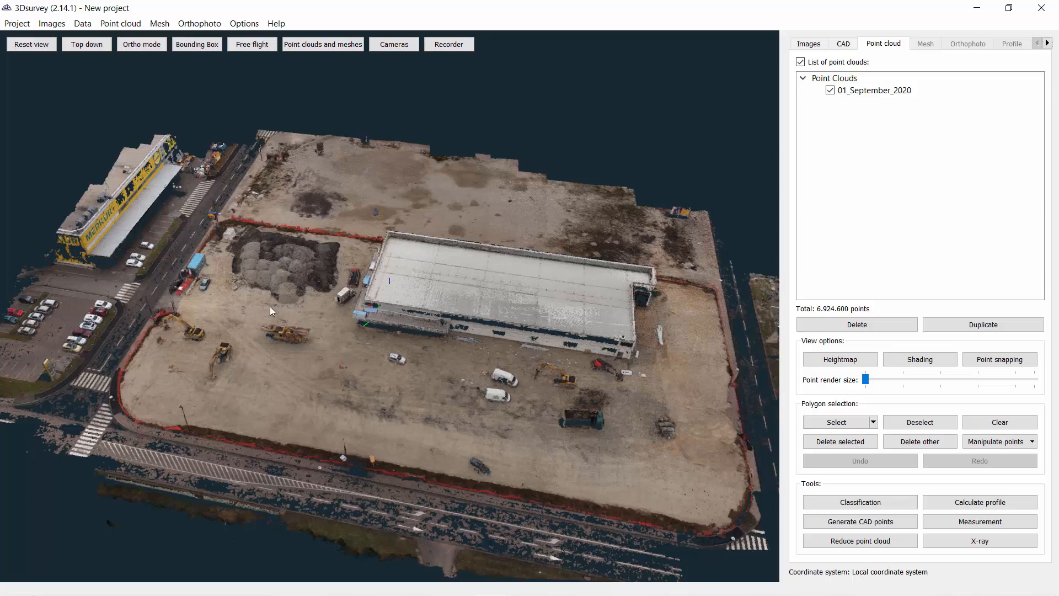
drag(271, 307, 384, 314)
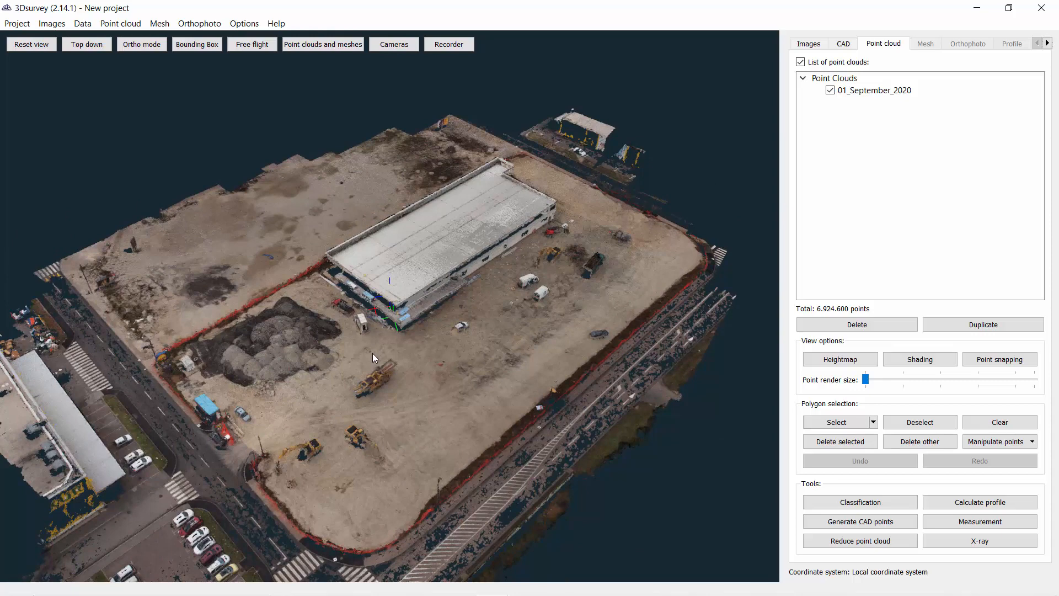
drag(440, 357, 354, 329)
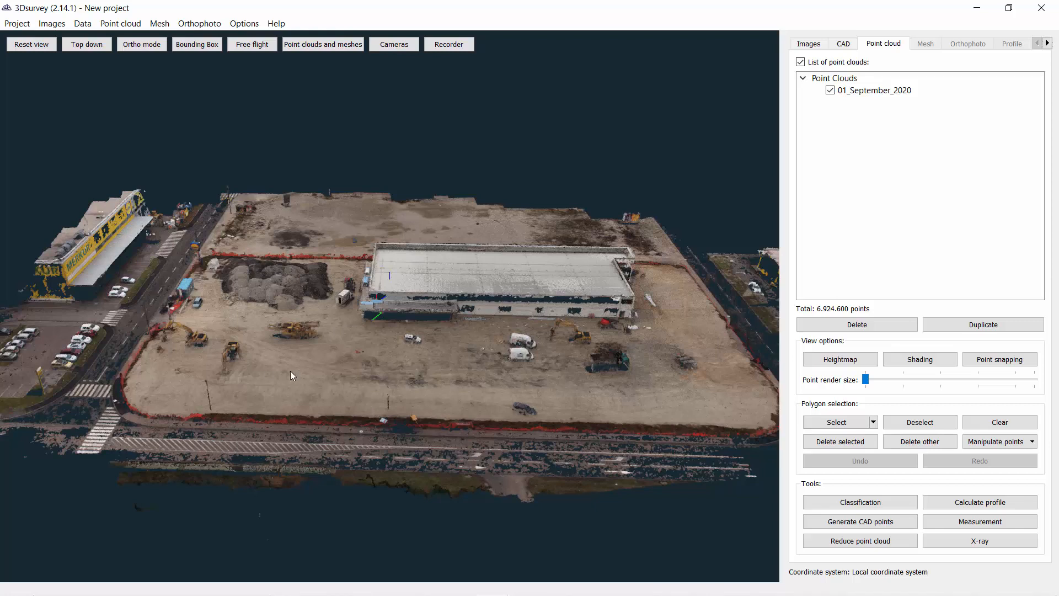
drag(392, 328, 677, 355)
drag(308, 300, 672, 326)
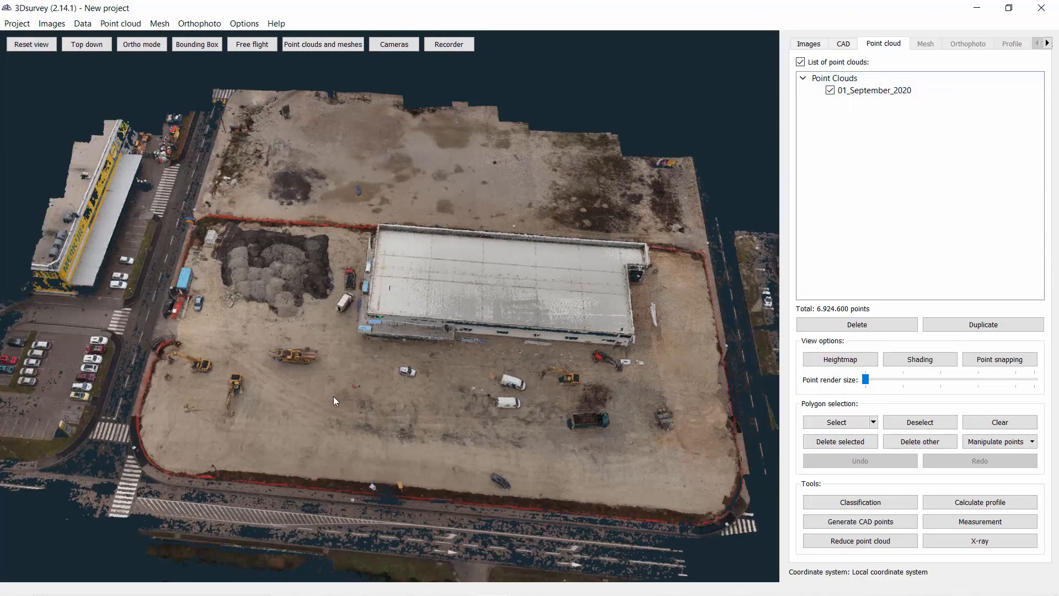
middle_drag(333, 396, 302, 375)
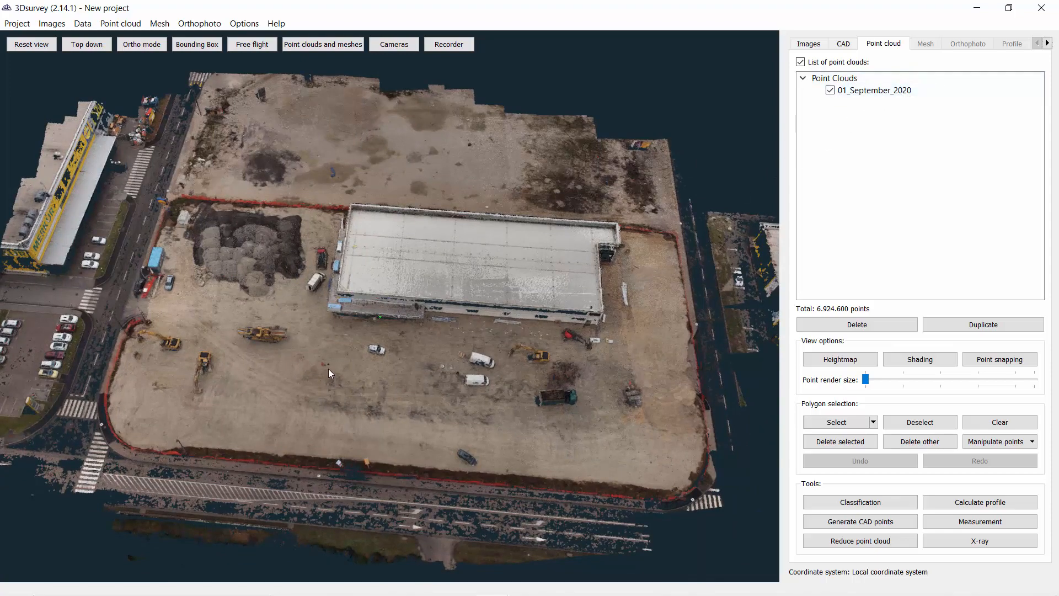
mouse_move(325, 369)
mouse_down()
mouse_move(326, 335)
mouse_move(331, 378)
mouse_up()
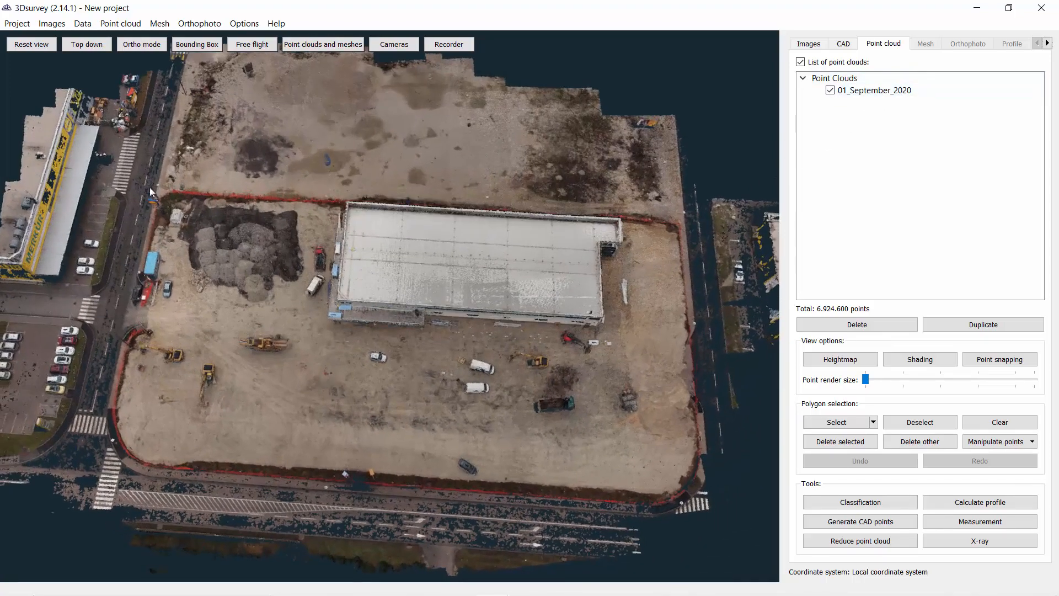
Load the point cloud file 02_November_2020.ply from the Point_clouds folder into the project
click(125, 25)
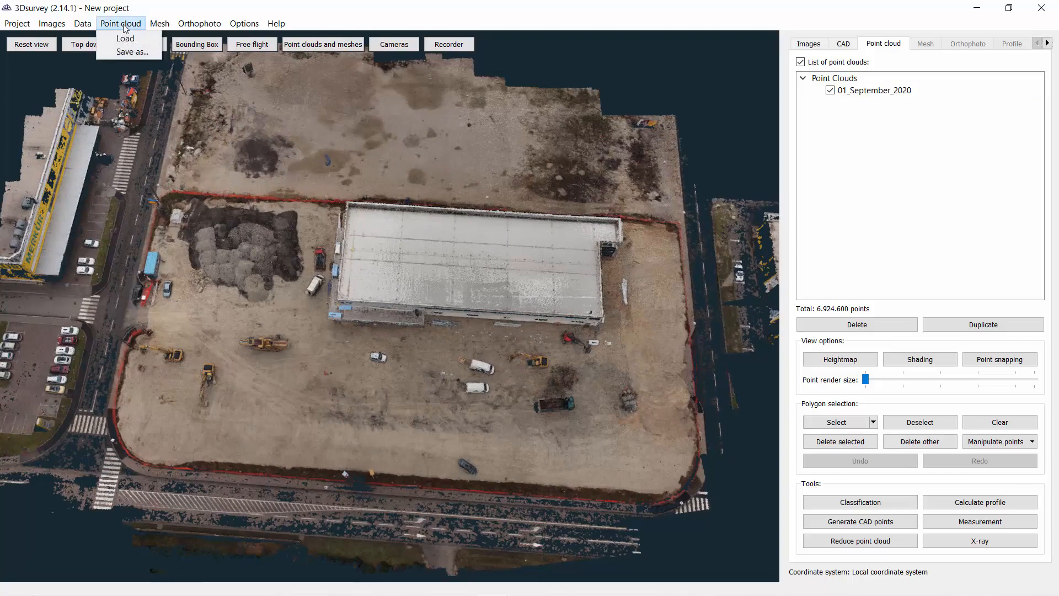
click(123, 39)
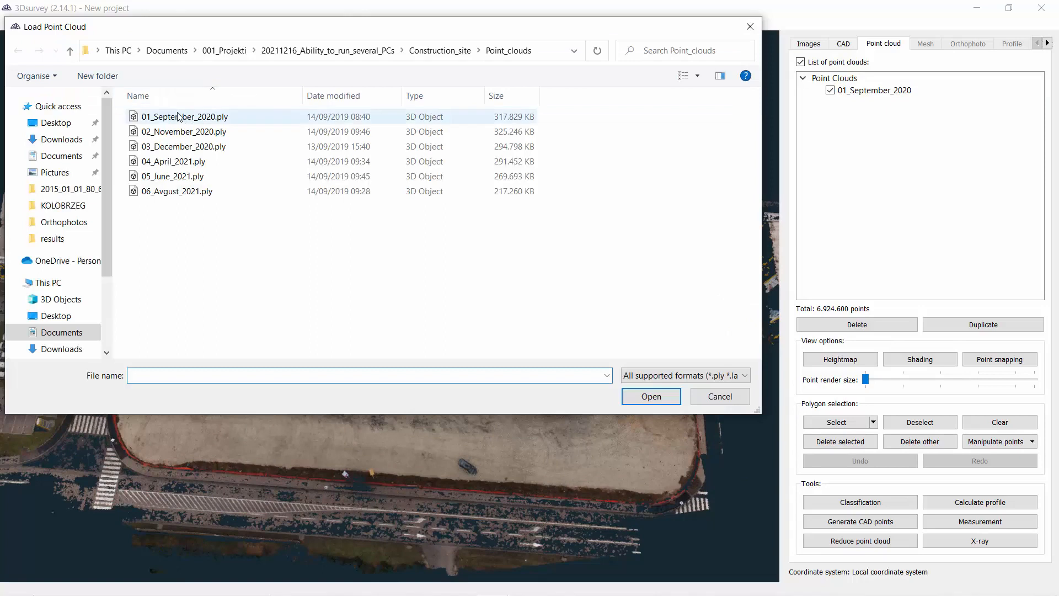
click(184, 134)
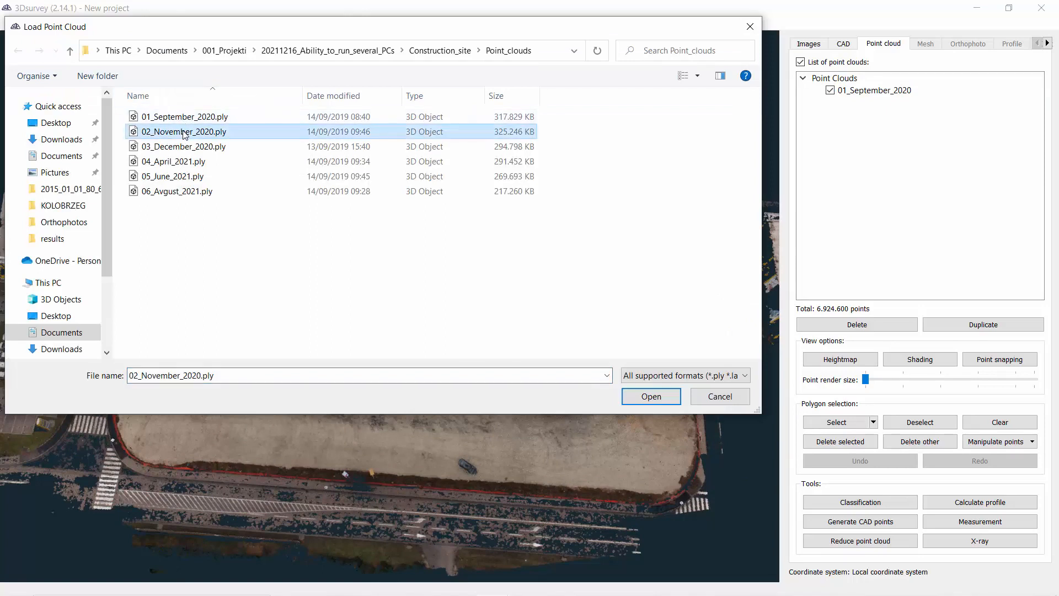
click(651, 396)
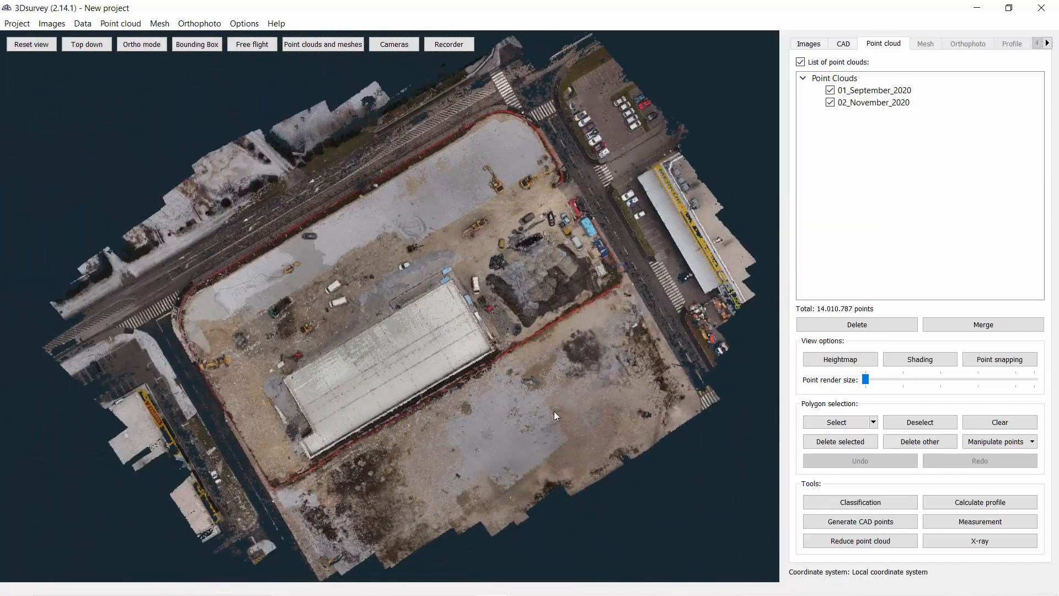
Hide the 01_September_2020 point cloud so that only 02_November_2020 is displayed
scroll(484, 364, up, 3)
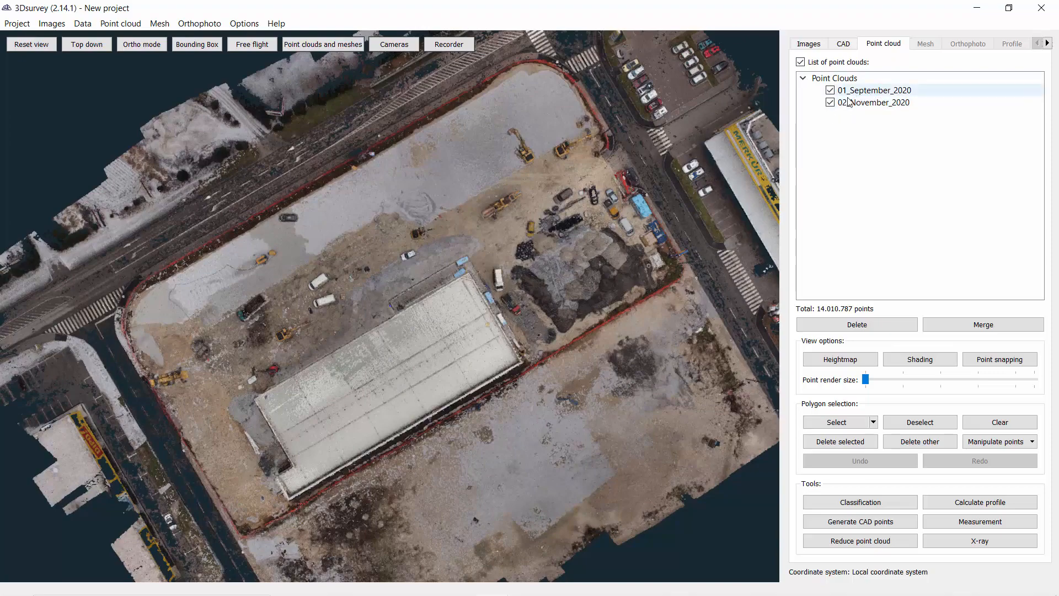
drag(500, 340, 363, 272)
scroll(382, 325, up, 6)
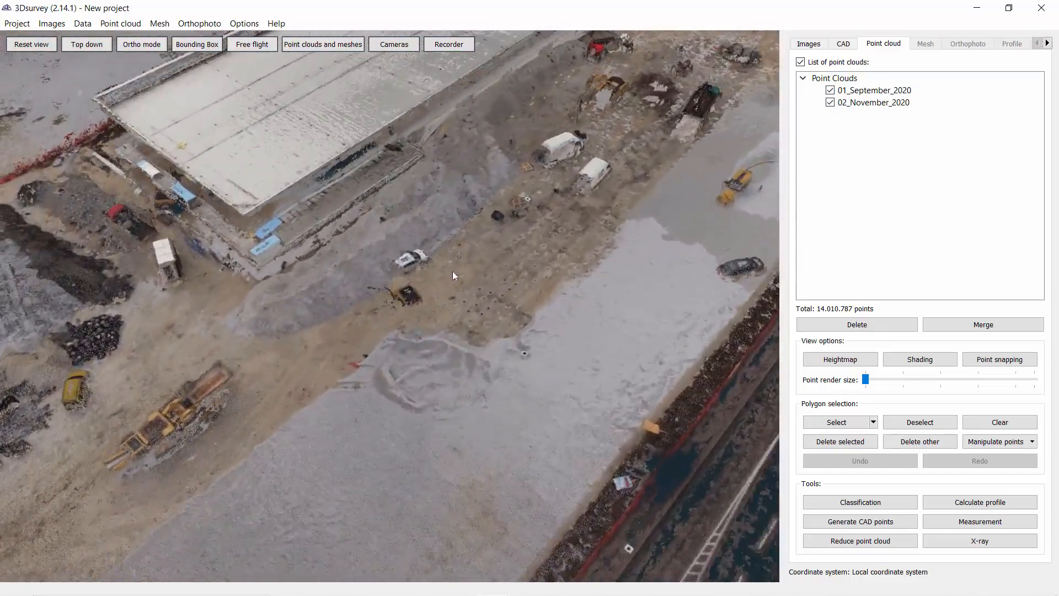
drag(453, 273, 501, 253)
click(830, 90)
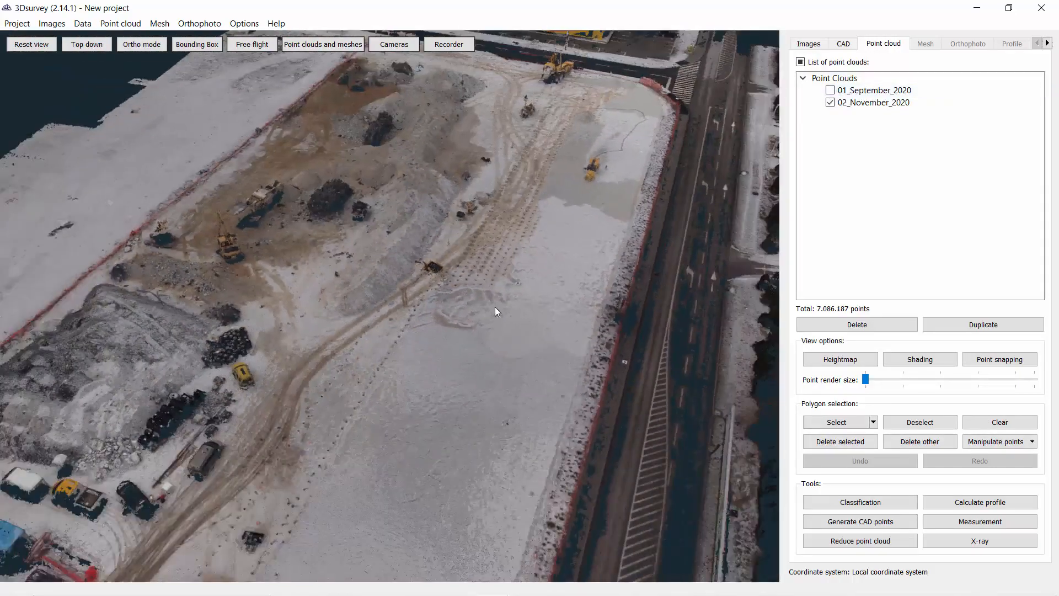
Examine the excavation area, stockpiles and rows of ground points in the 02_November_2020 point cloud, close up and from different angles
drag(494, 308, 423, 291)
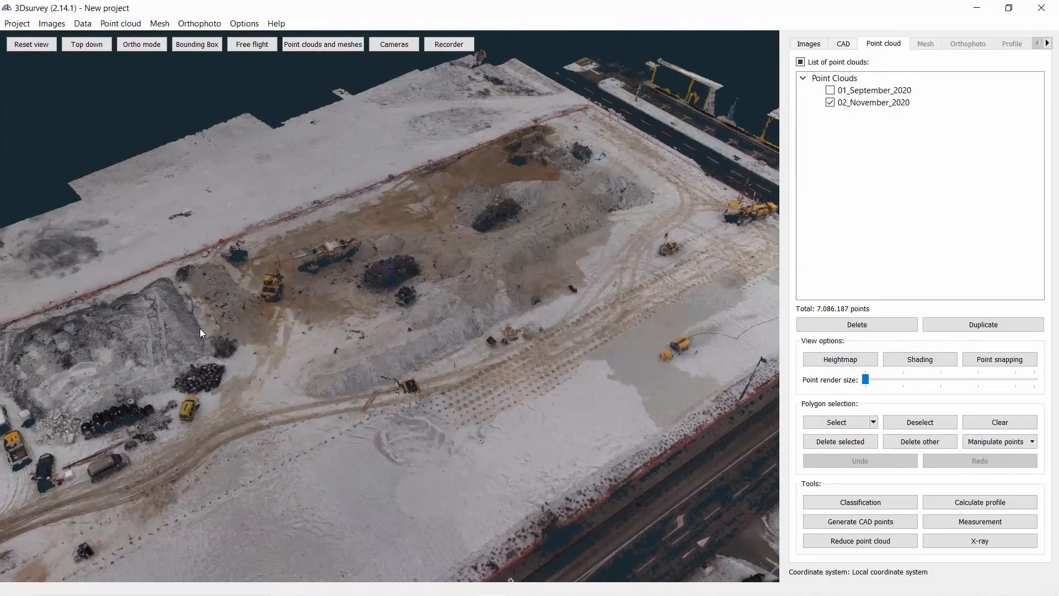
drag(280, 402, 451, 432)
scroll(564, 404, up, 3)
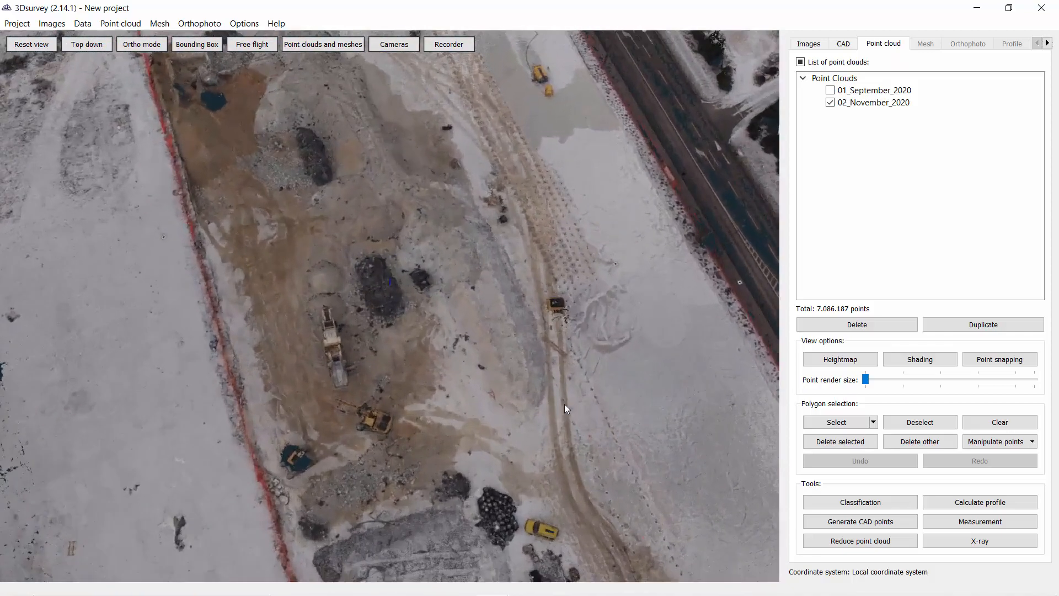
drag(564, 404, 390, 355)
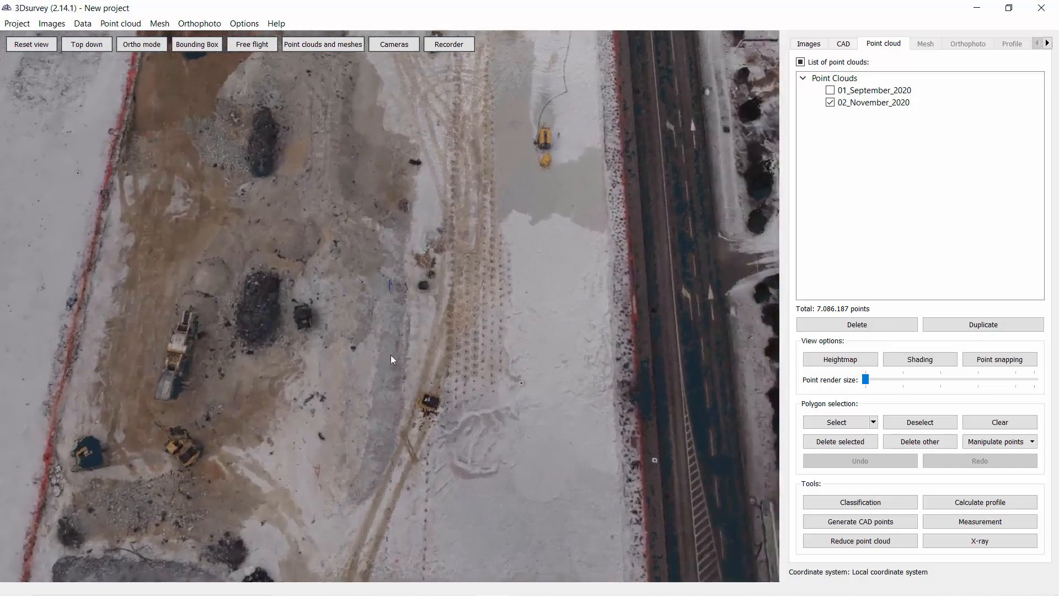
scroll(475, 394, up, 5)
drag(503, 417, 360, 370)
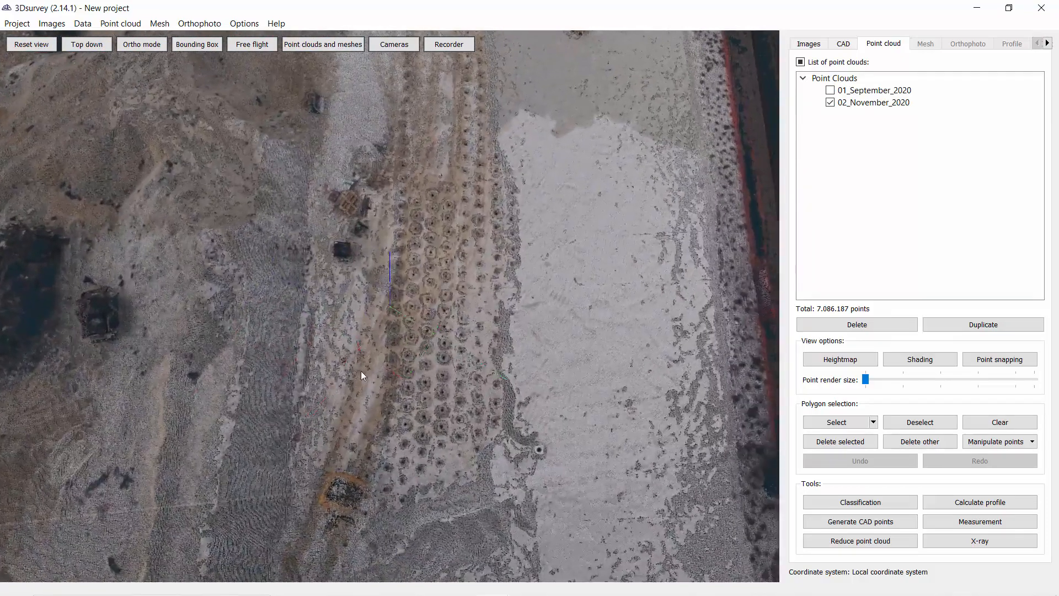
scroll(360, 370, down, 5)
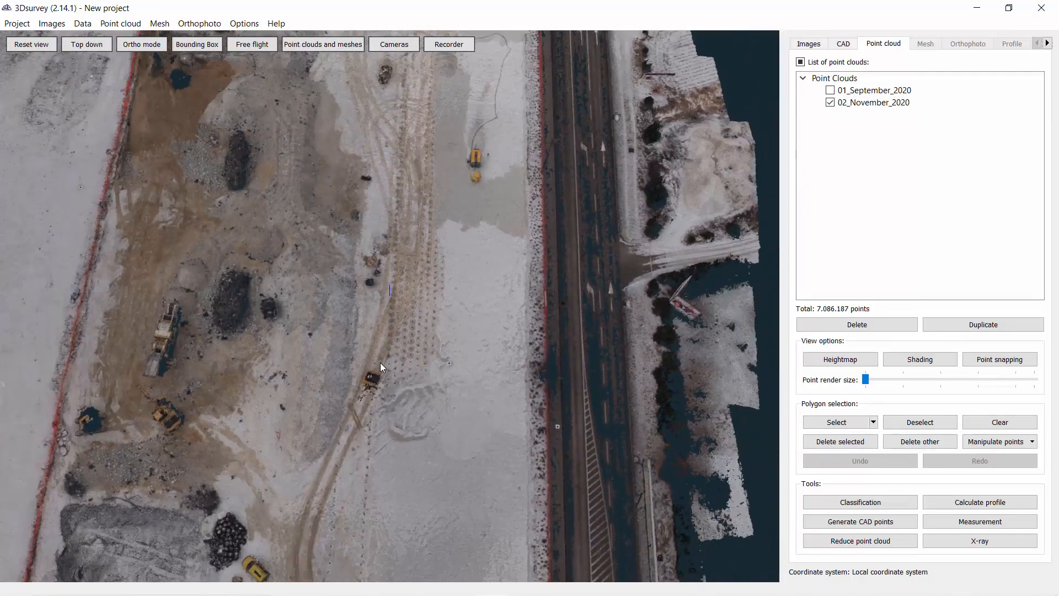
drag(381, 359, 473, 316)
middle_drag(474, 317, 410, 252)
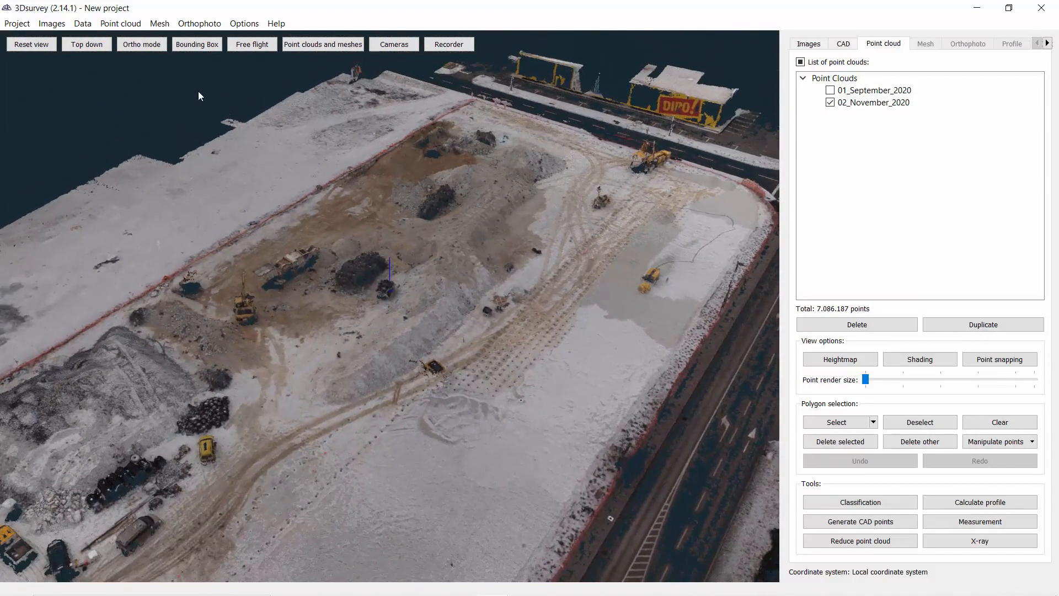
Load the point cloud file 03_December_2020.ply into the project
click(118, 25)
click(117, 39)
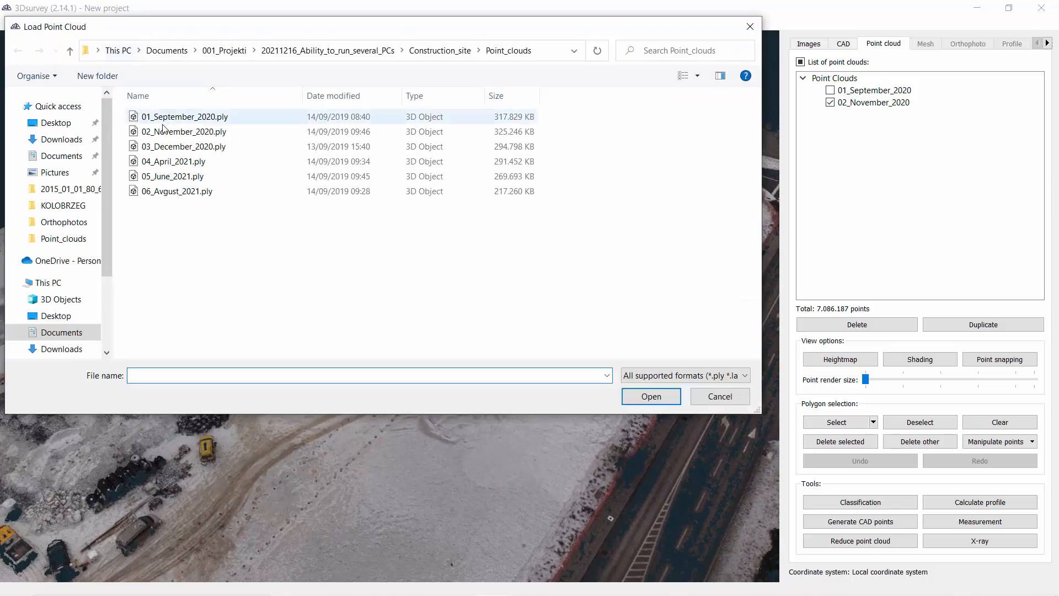
click(183, 148)
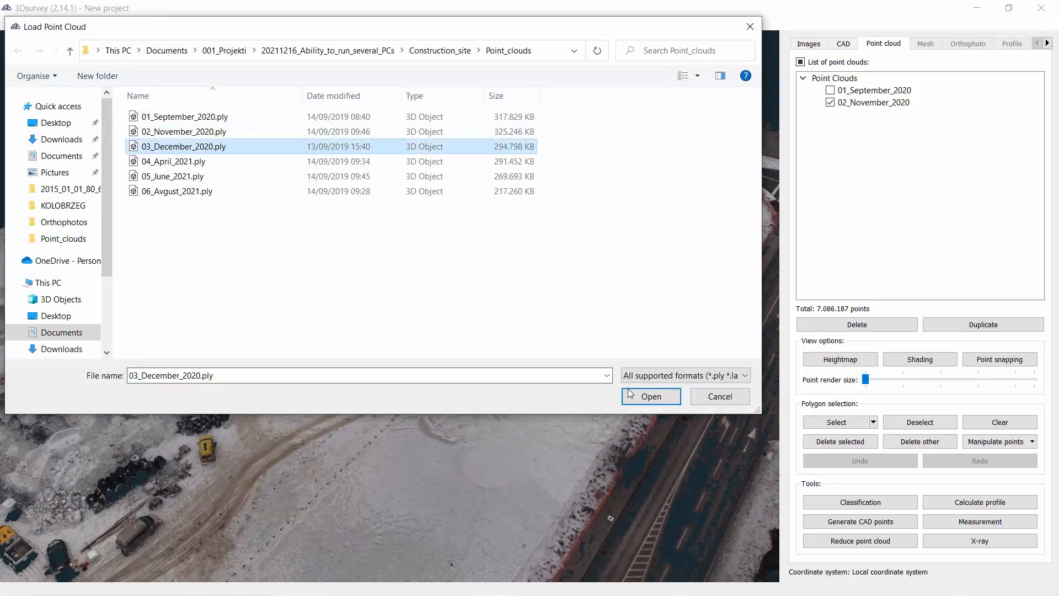
click(651, 396)
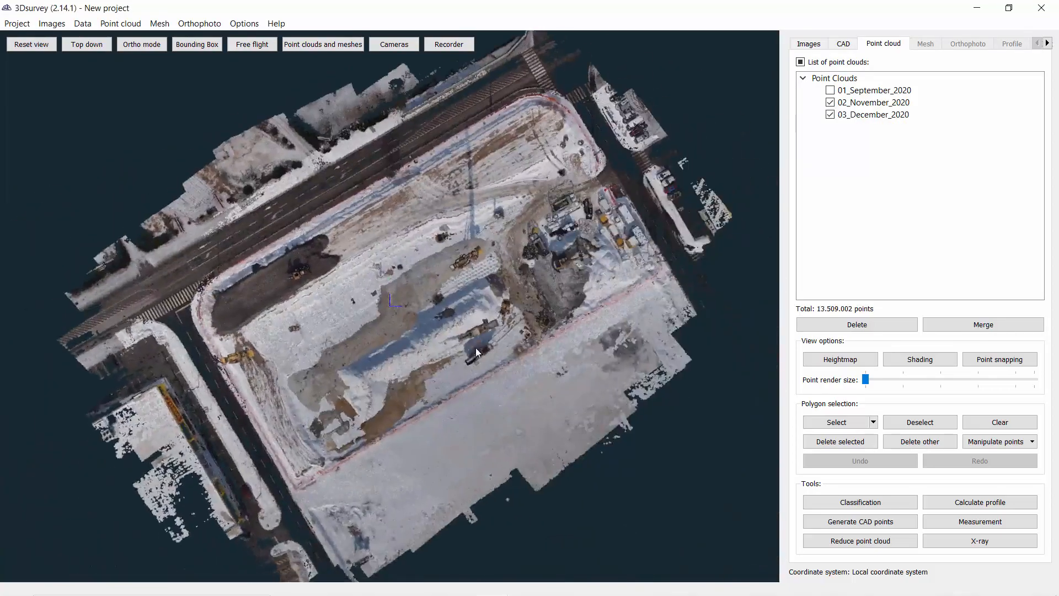
Hide the 02_November_2020 point cloud and inspect the 03_December_2020 site on its own
scroll(469, 338, up, 8)
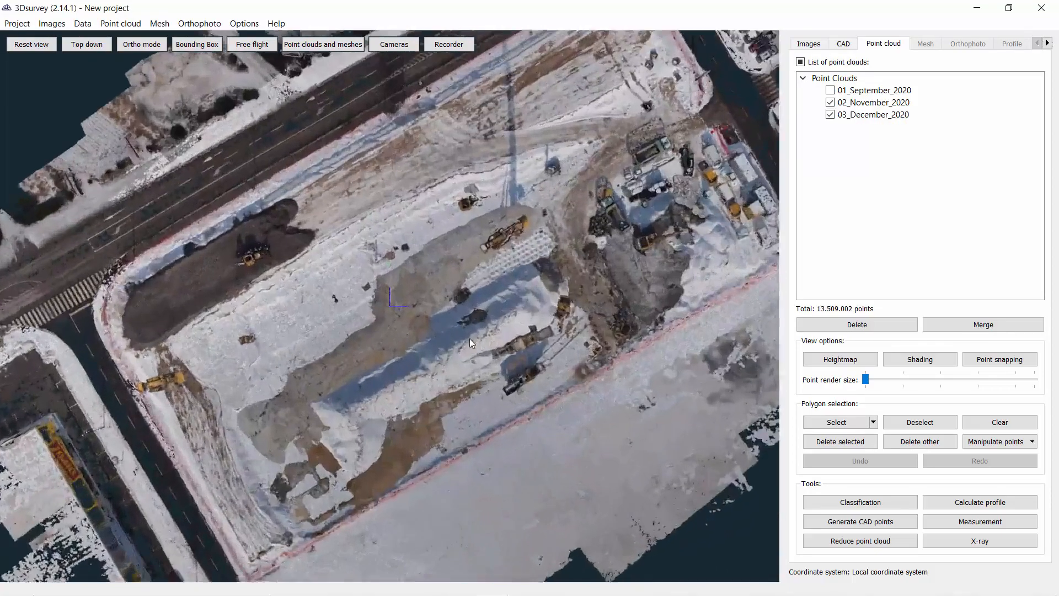
drag(479, 366, 325, 256)
scroll(502, 242, down, 5)
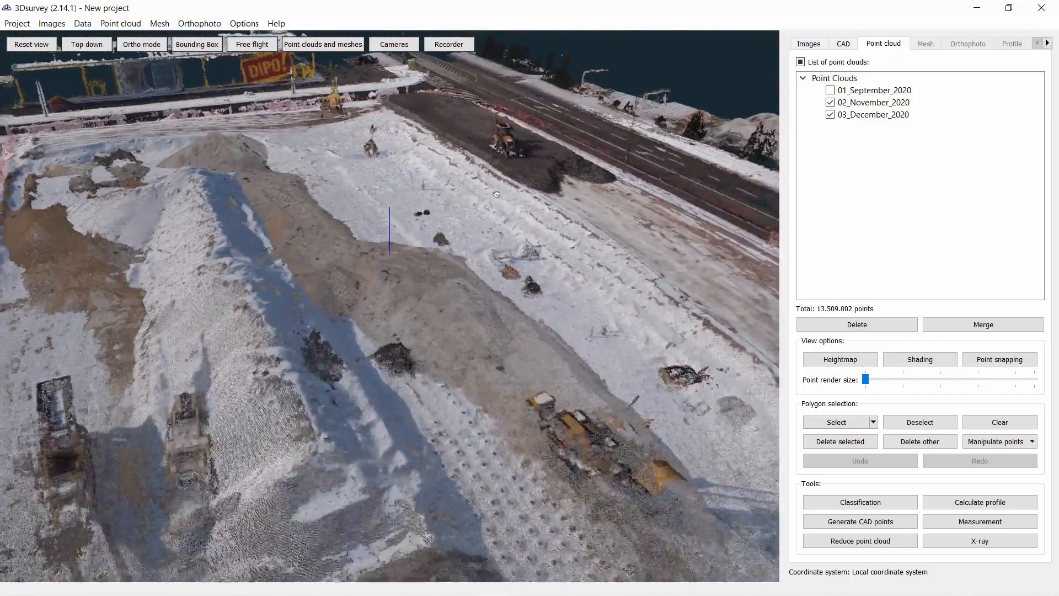
click(830, 103)
drag(452, 259, 486, 320)
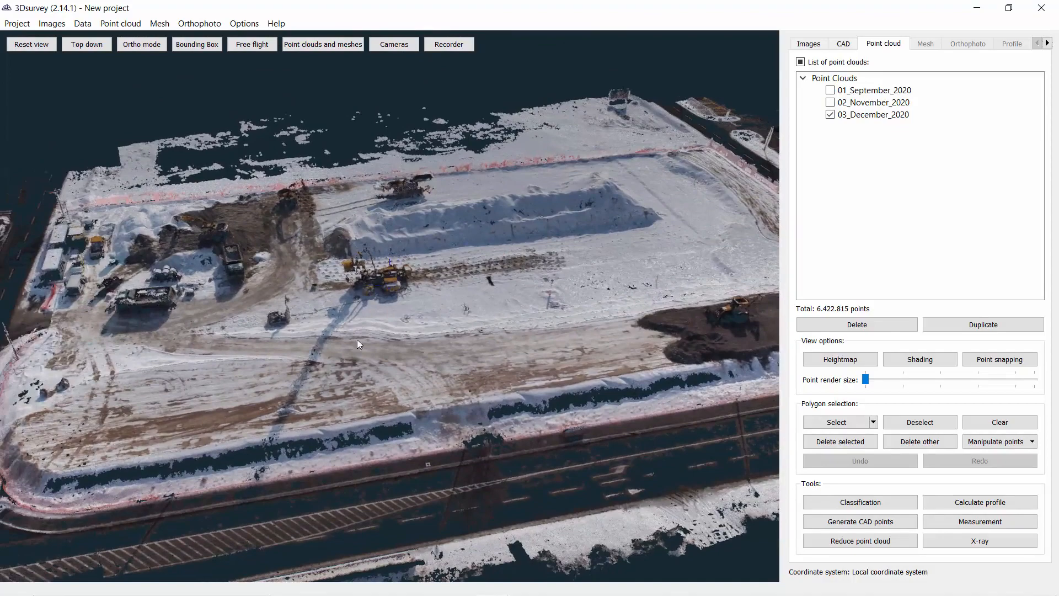
drag(317, 323, 683, 352)
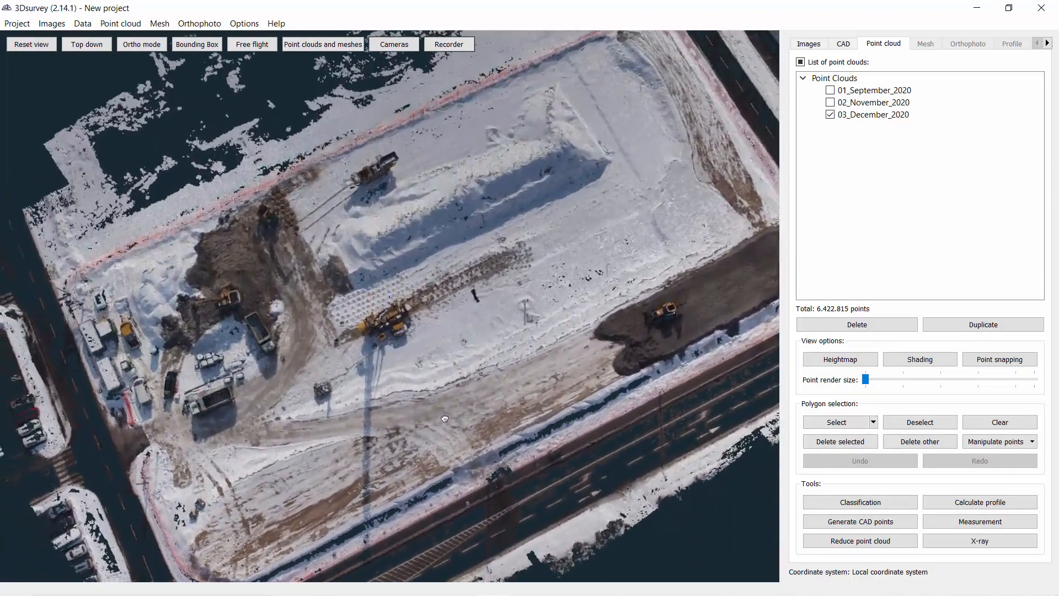
right_drag(458, 361, 376, 387)
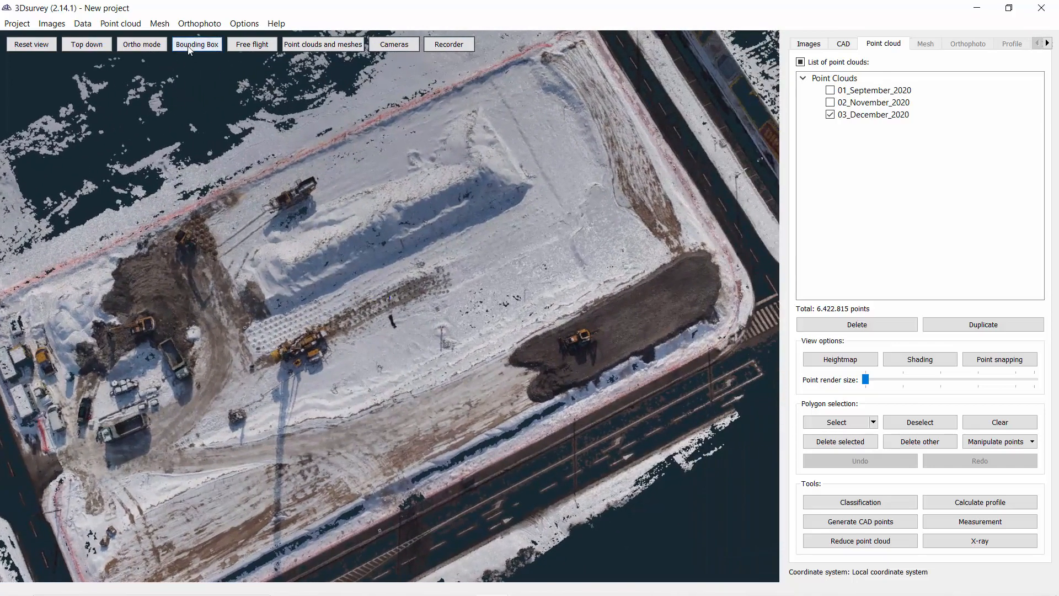
Load the three remaining point cloud files together: 04_April_2021.ply, 05_June_2021.ply and 06_Avgust_2021.ply
click(123, 26)
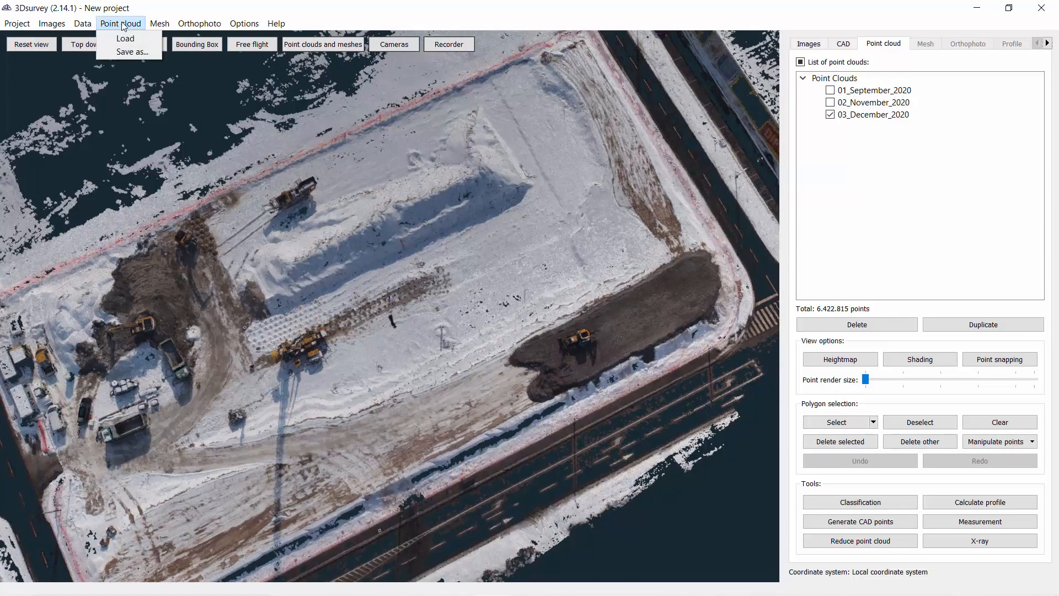
click(125, 38)
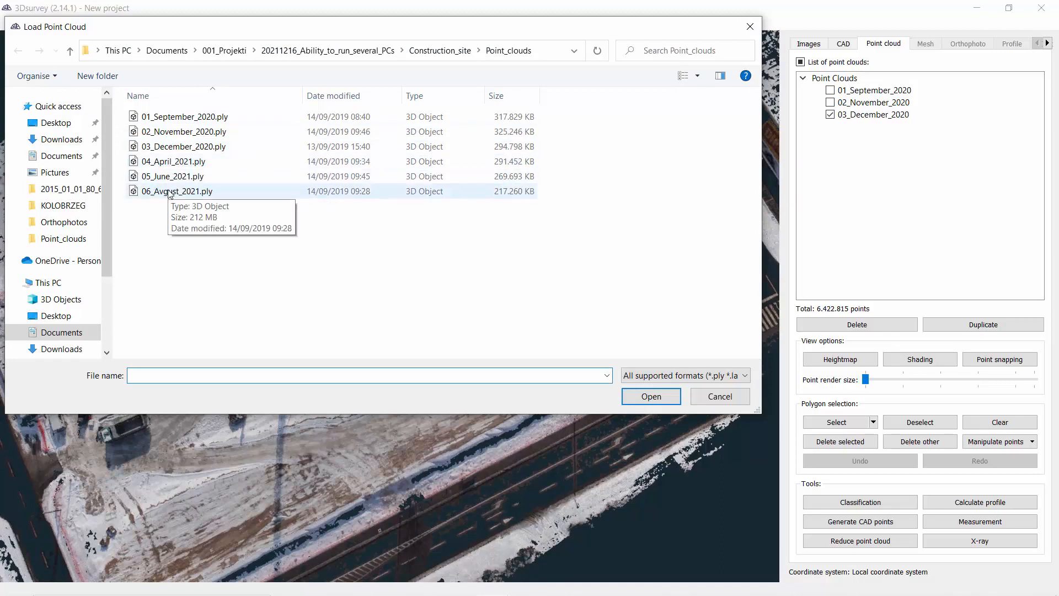
click(177, 162)
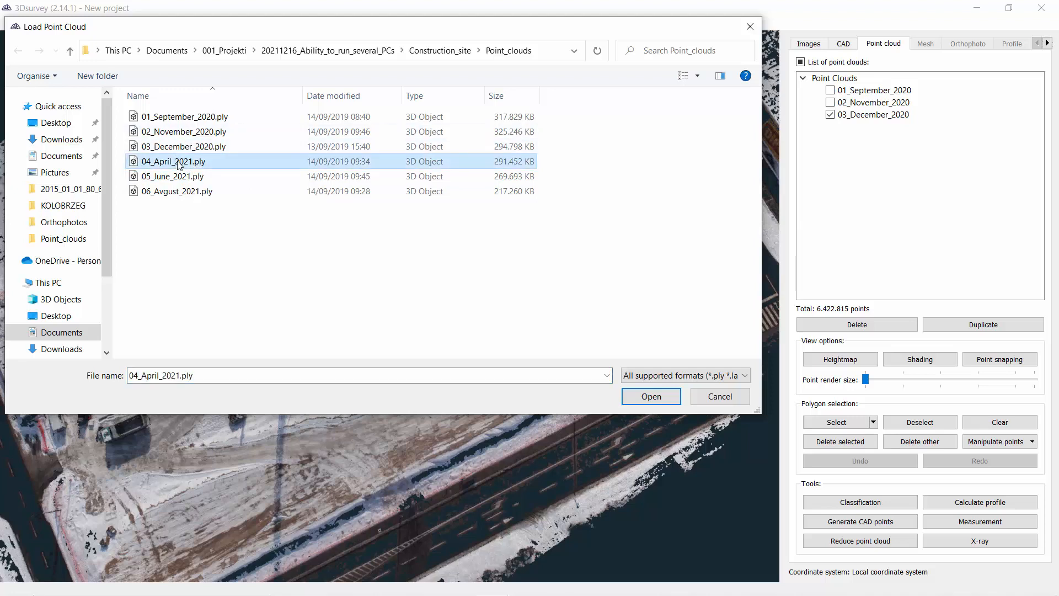
shift+click(194, 192)
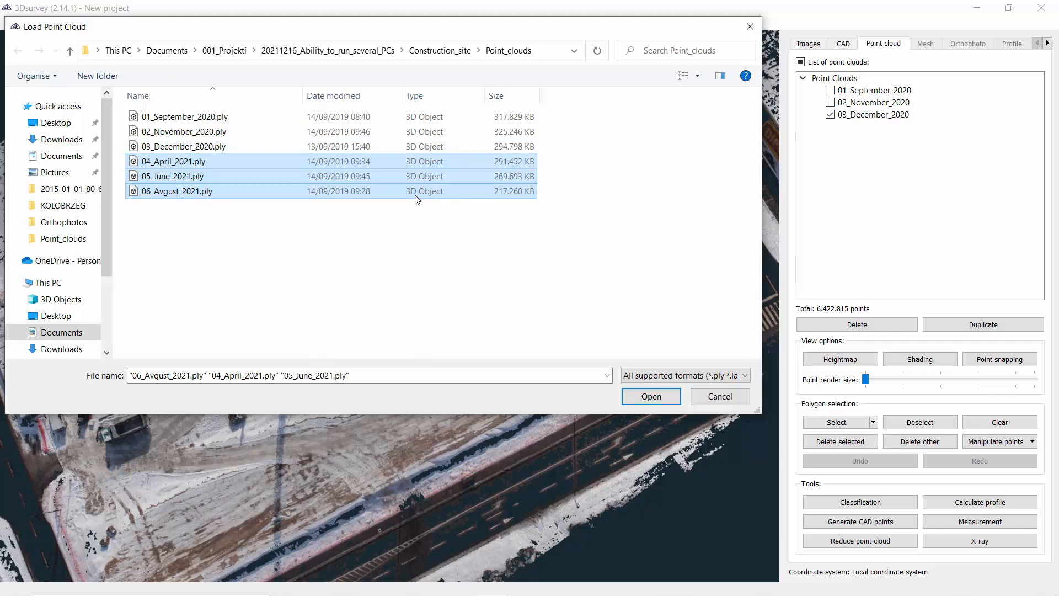
click(639, 397)
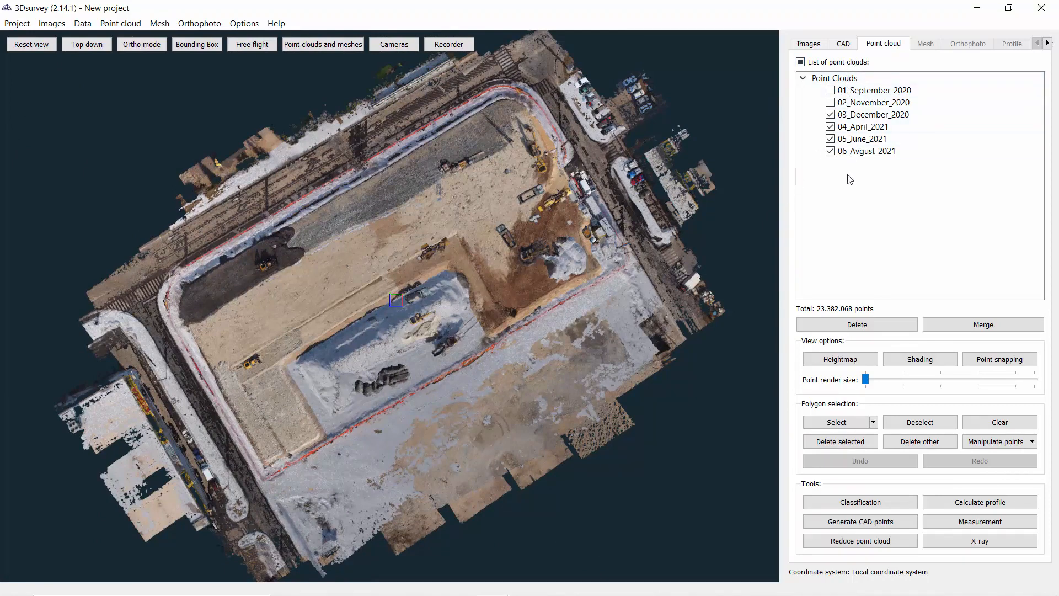
scroll(502, 237, up, 5)
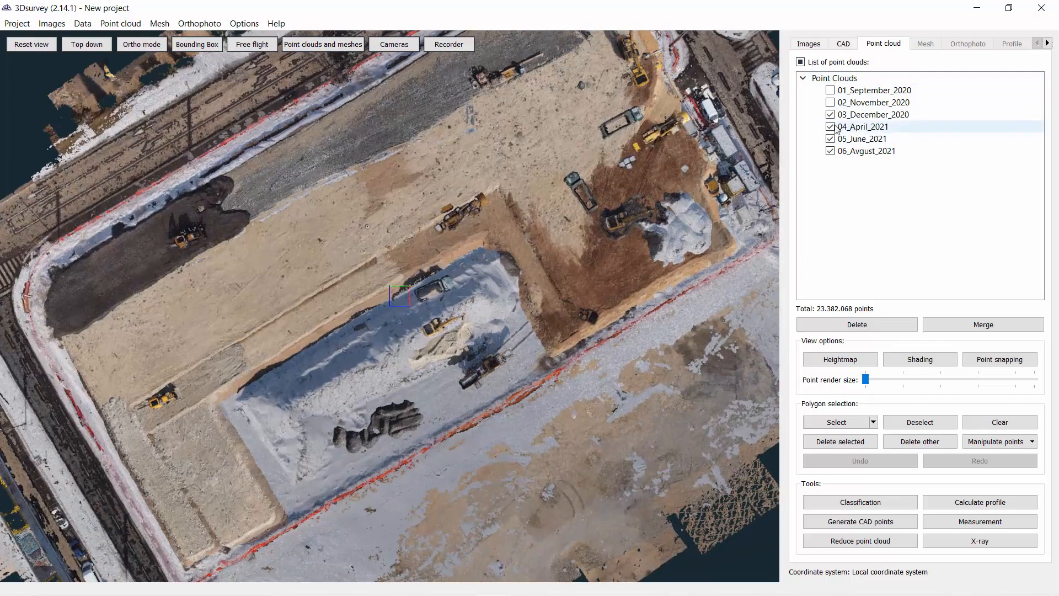
Display all six point clouds together, switching them all off and back on to check the overall visibility
click(800, 62)
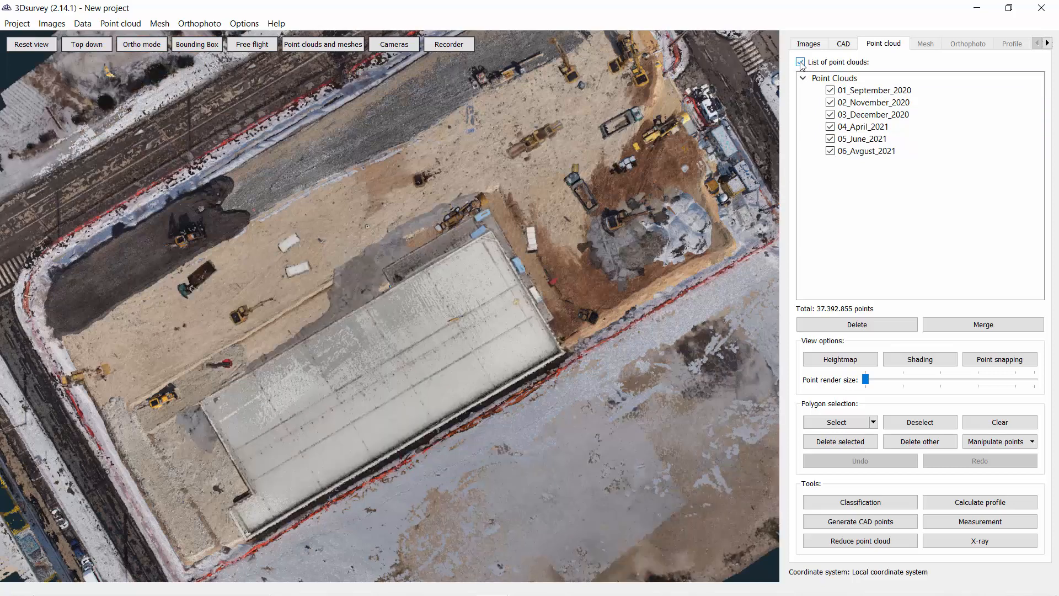
click(800, 62)
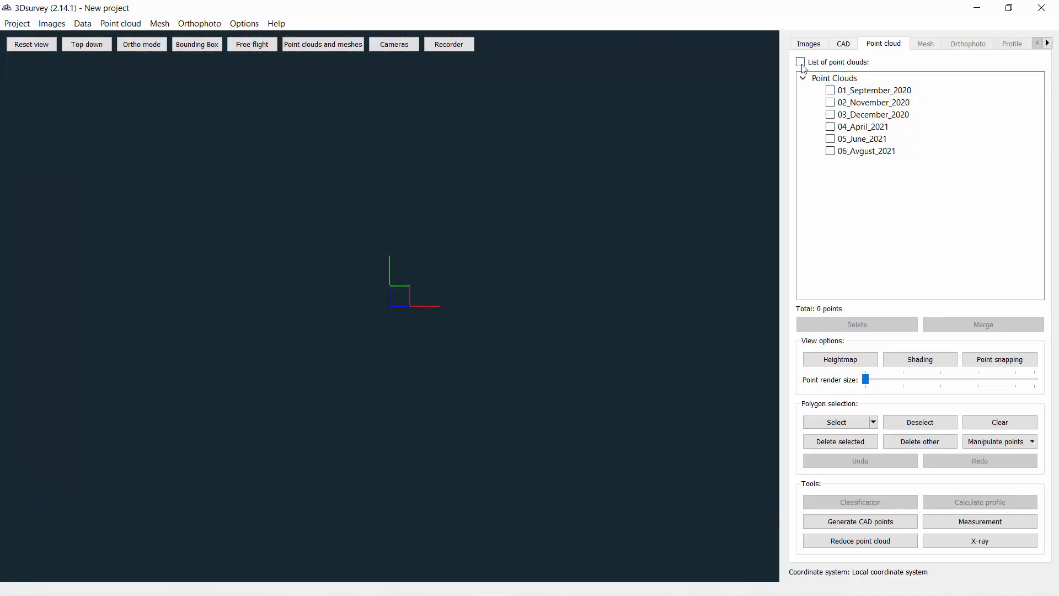
click(800, 62)
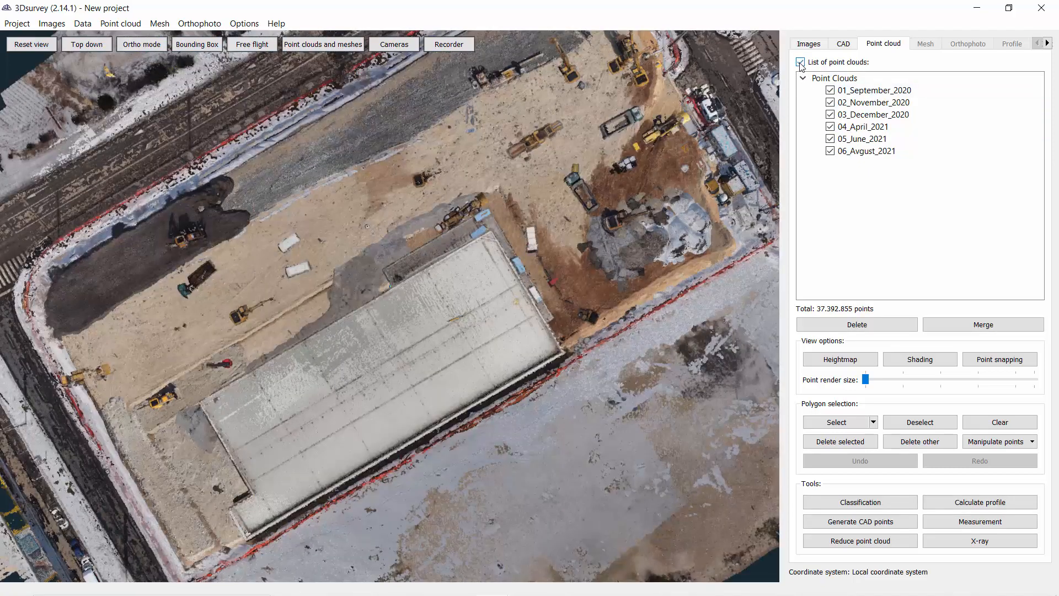
Hide the 01_September_2020, 02_November_2020 and 03_December_2020 point clouds one by one and show them again in reverse order
click(830, 91)
click(830, 103)
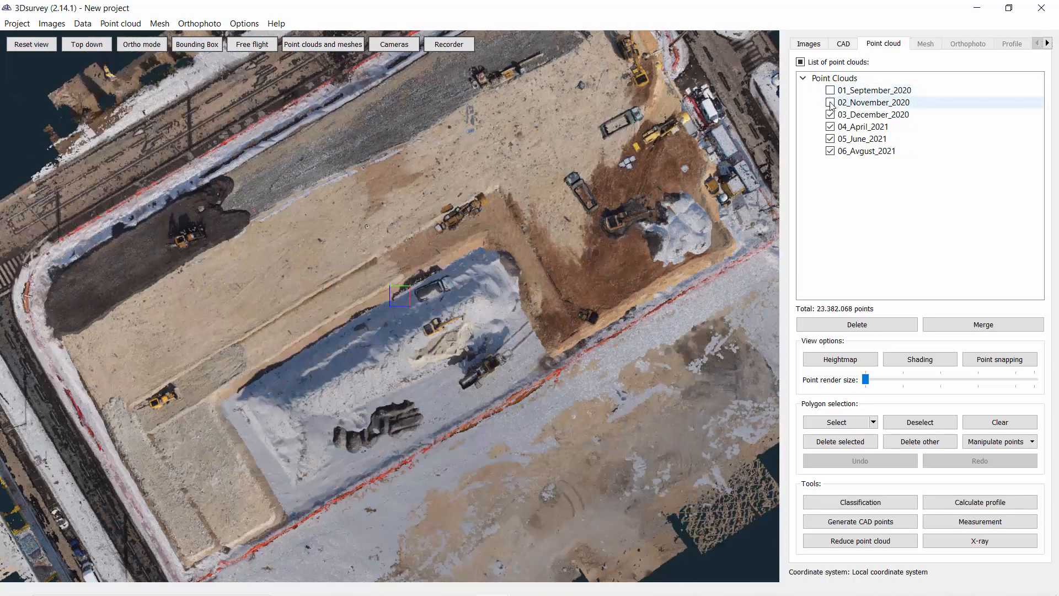
click(830, 115)
click(830, 114)
click(830, 102)
click(830, 91)
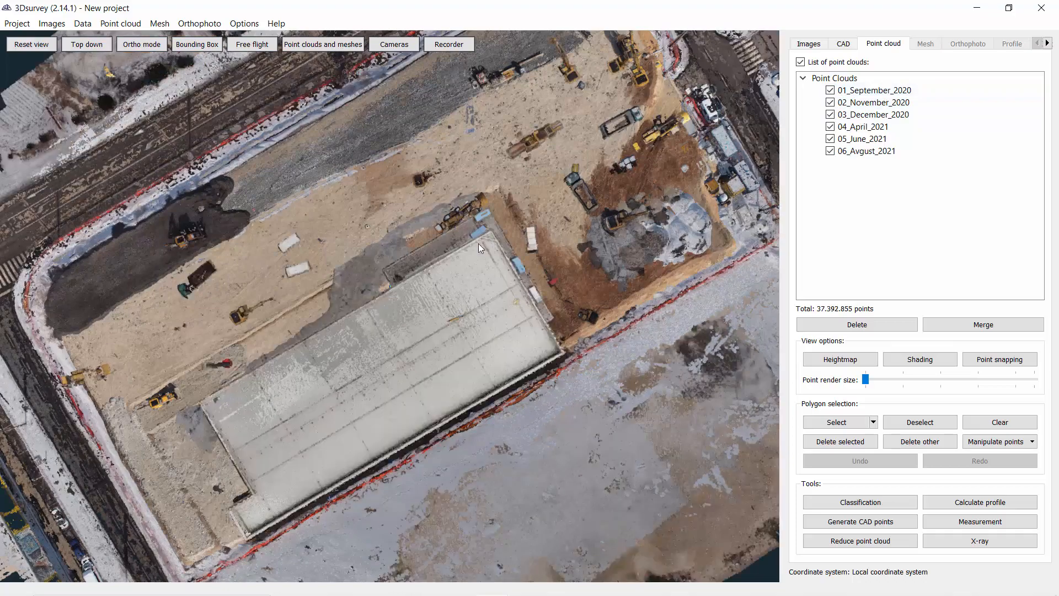
Move the 03_December_2020 and the 01_September_2020 point clouds to the end of the point cloud list
drag(512, 313, 451, 428)
drag(389, 372, 309, 309)
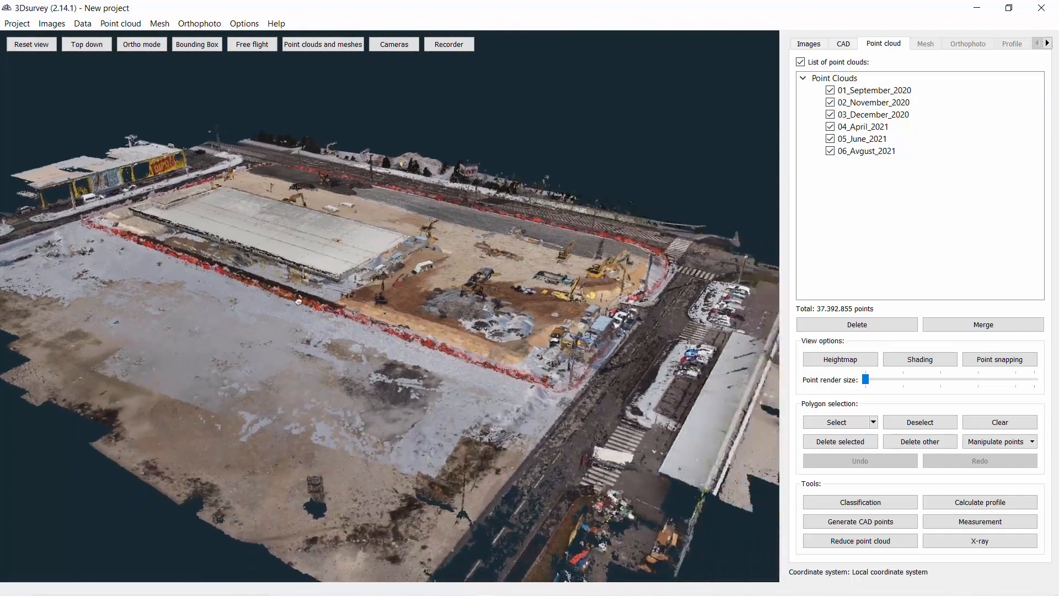
scroll(309, 309, up, 2)
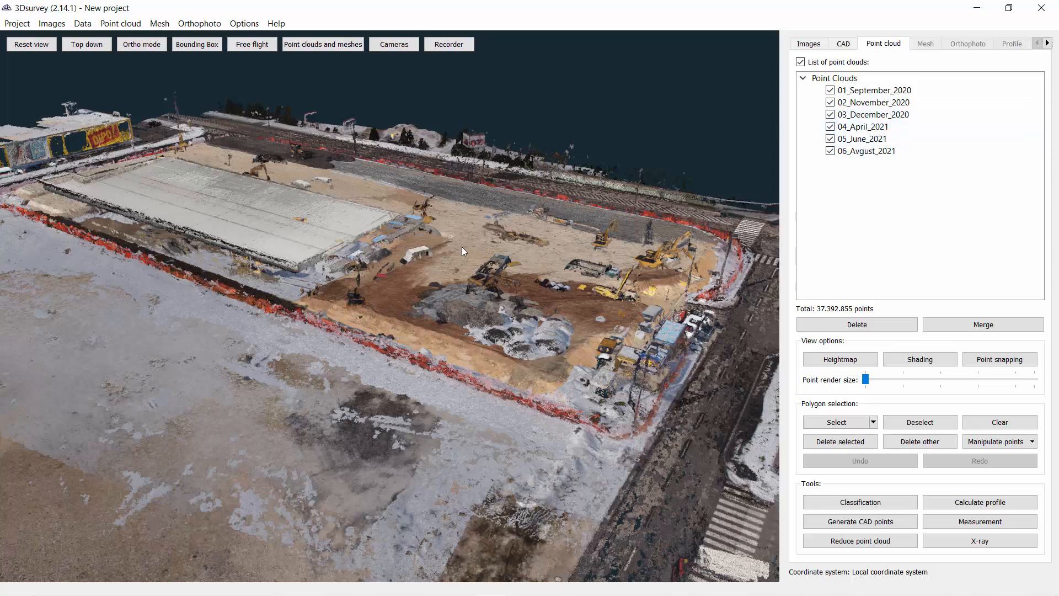
drag(462, 247, 428, 265)
scroll(427, 267, up, 3)
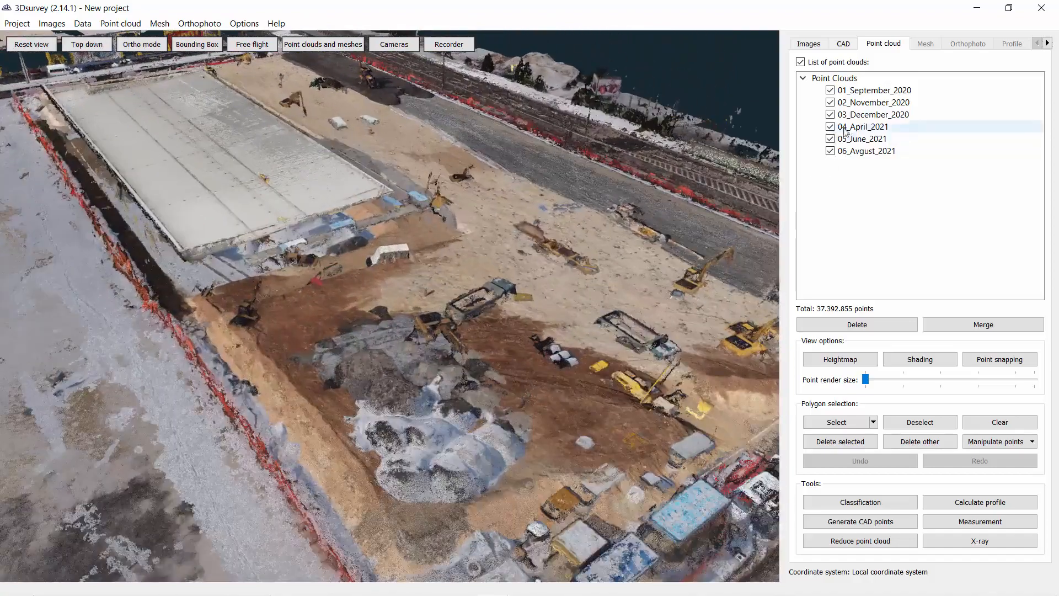
click(878, 117)
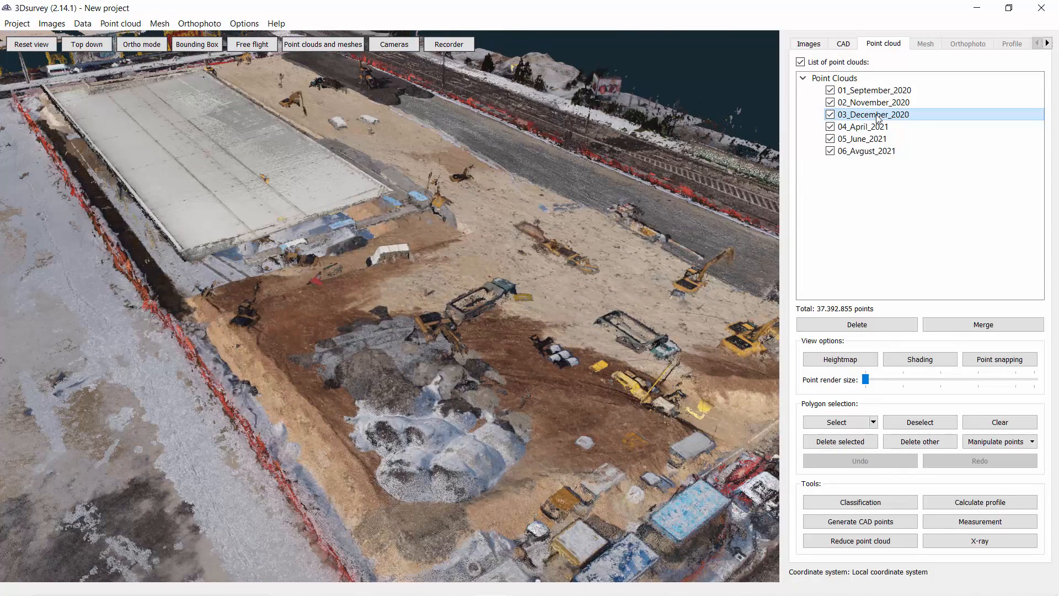
drag(878, 118, 883, 160)
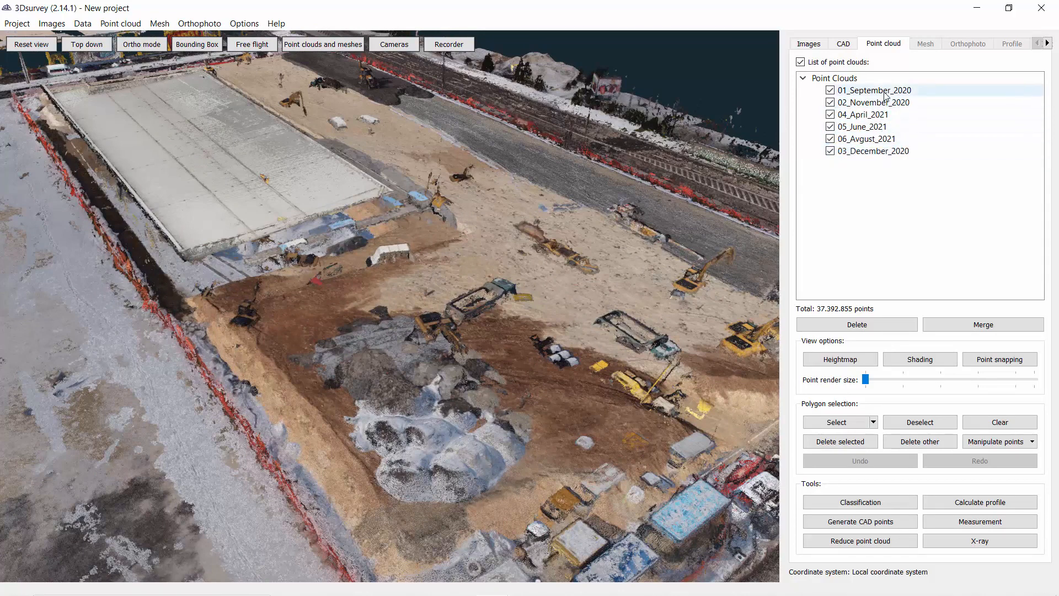
drag(881, 90, 887, 160)
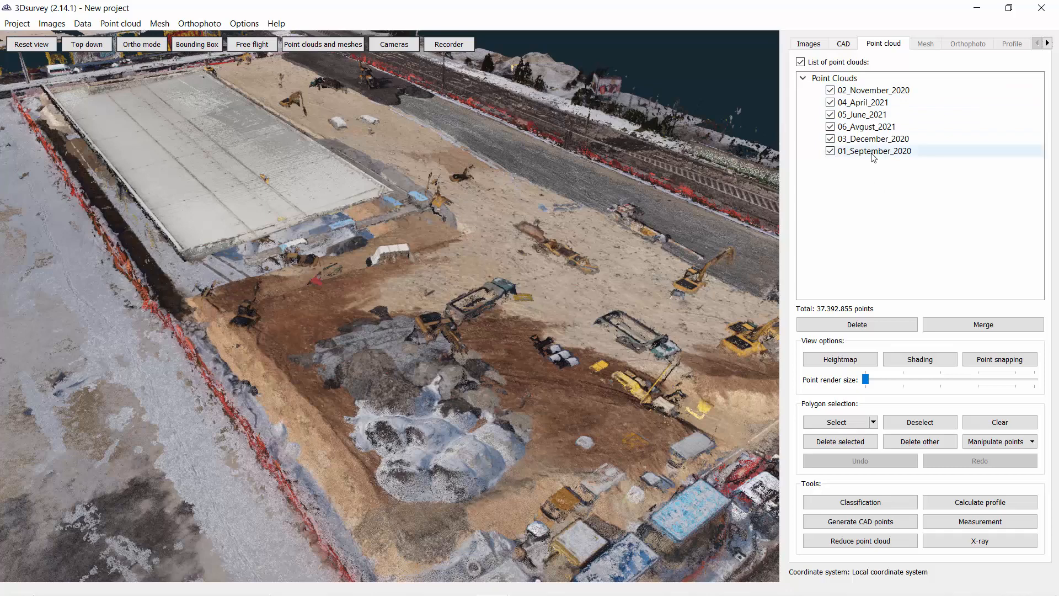
Restore the chronological list order by moving 01_September_2020 back to first place and 03_December_2020 back to directly after 02_November_2020
click(877, 152)
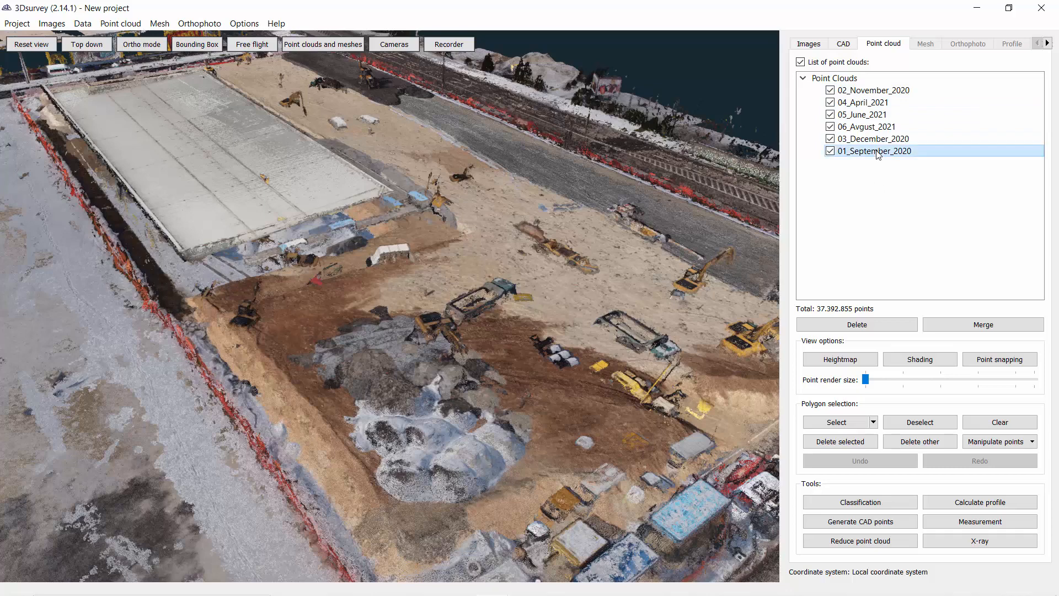
drag(878, 152, 879, 85)
drag(909, 152, 909, 90)
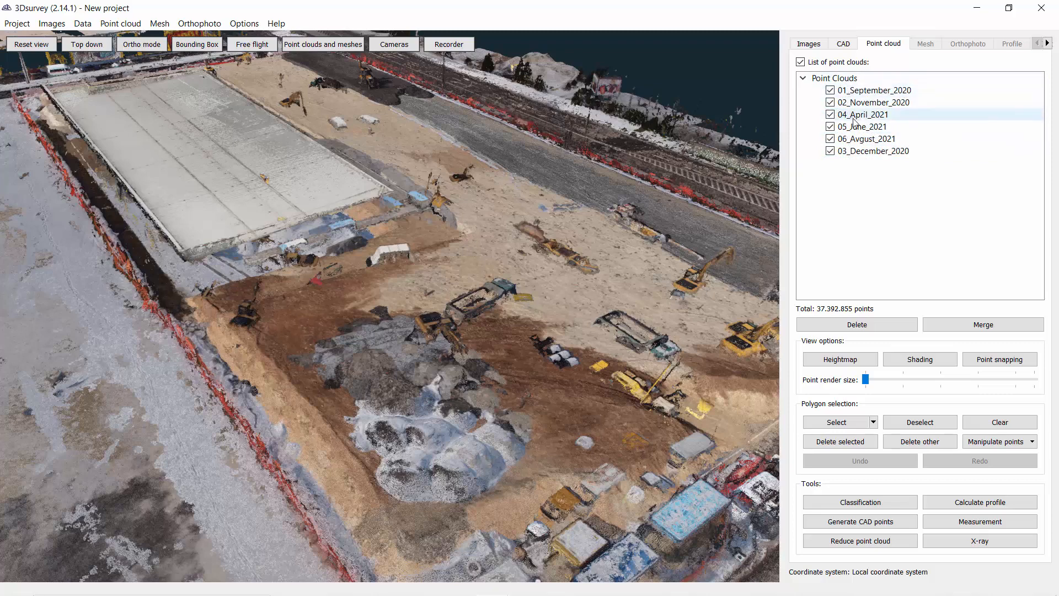
click(872, 154)
drag(873, 153, 877, 110)
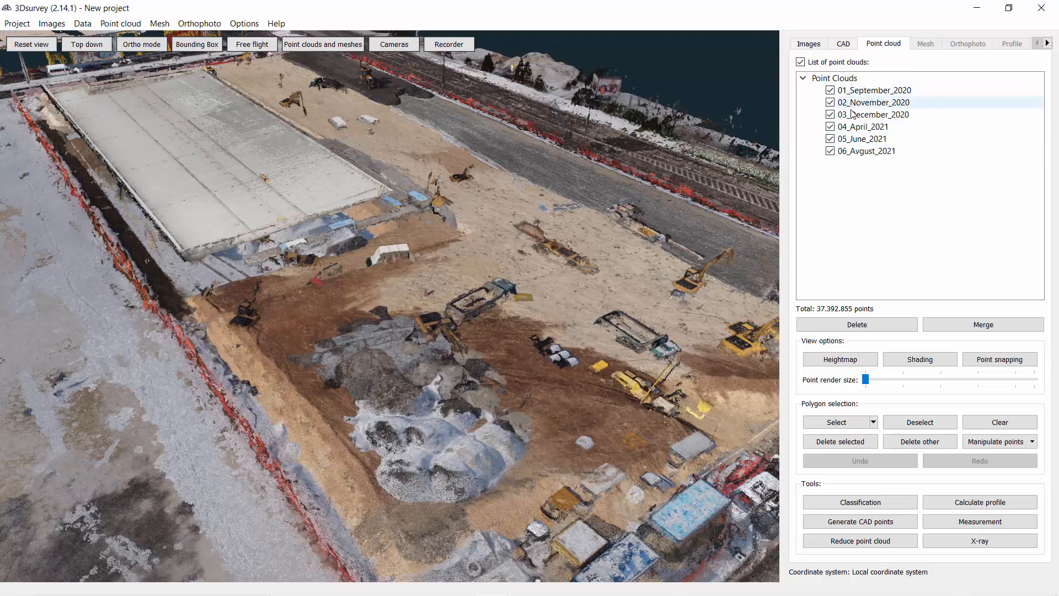
Turn on the bounding box around all the point clouds and rotate it to line up with the construction site's edges
scroll(515, 230, down, 5)
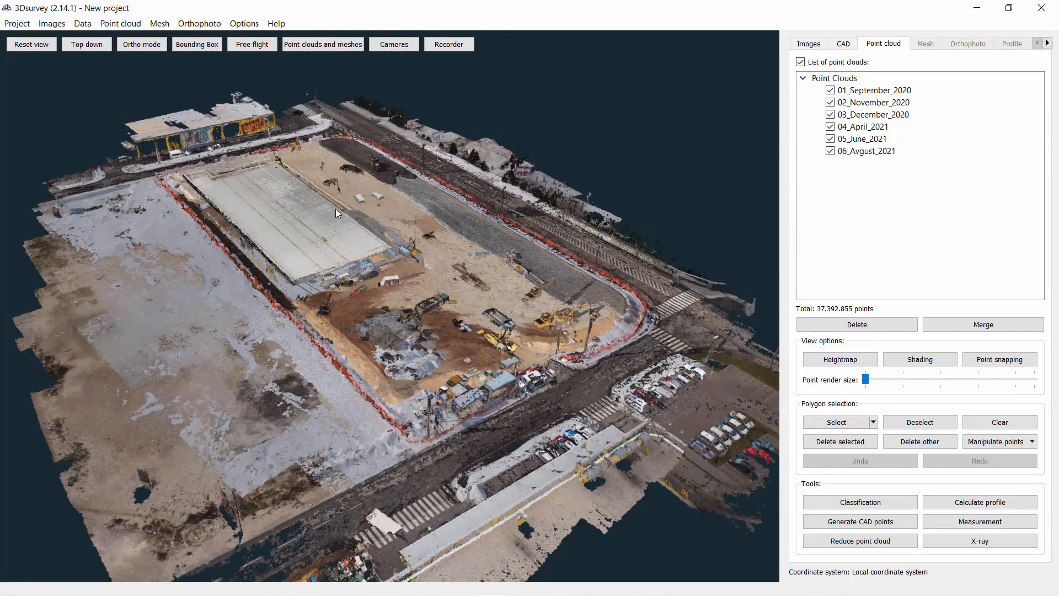
scroll(309, 251, down, 2)
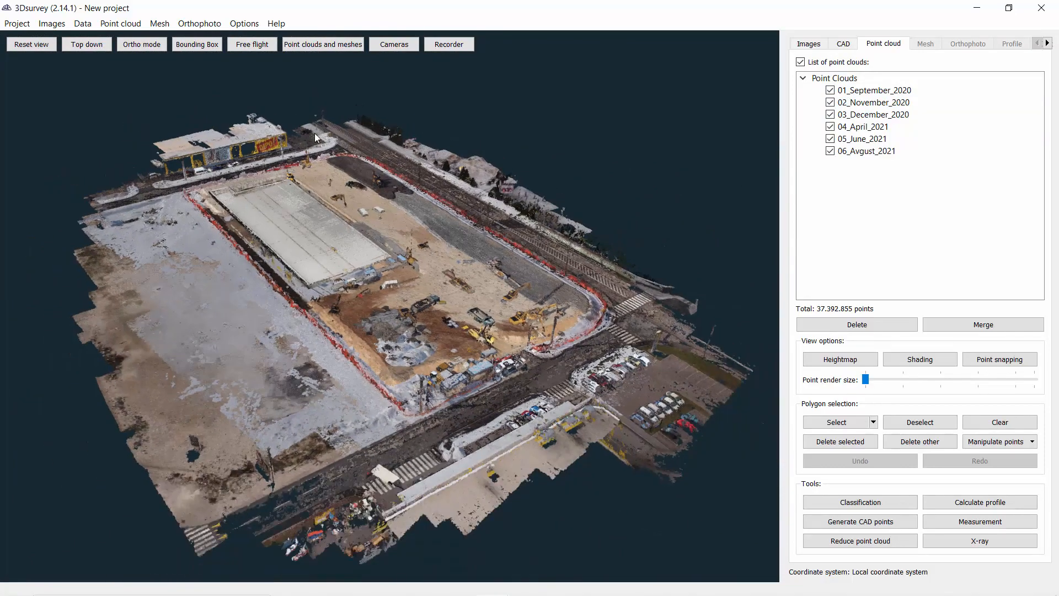
click(204, 47)
scroll(354, 282, down, 4)
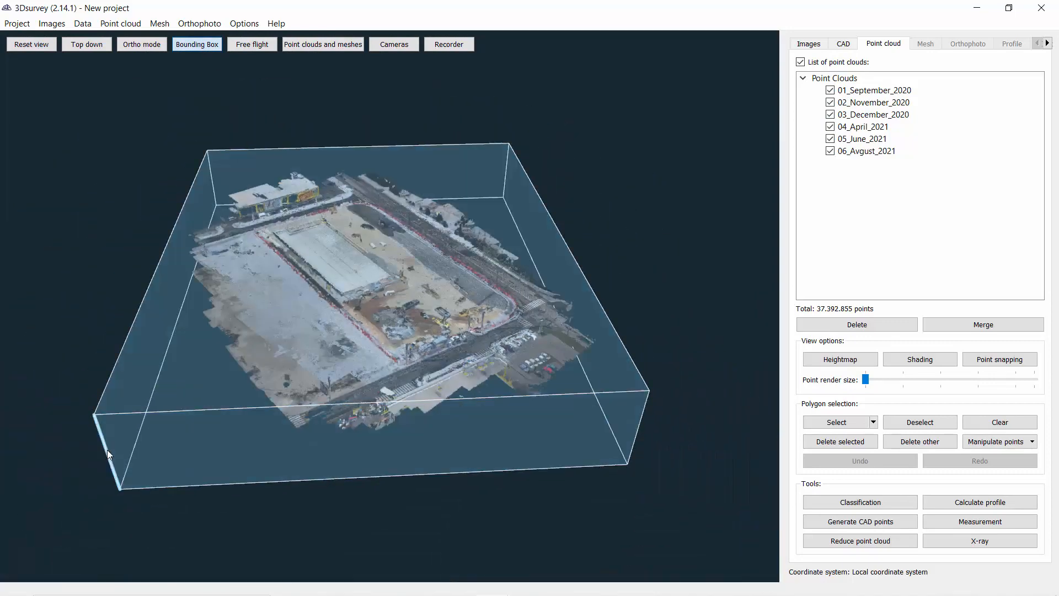
drag(107, 449, 178, 433)
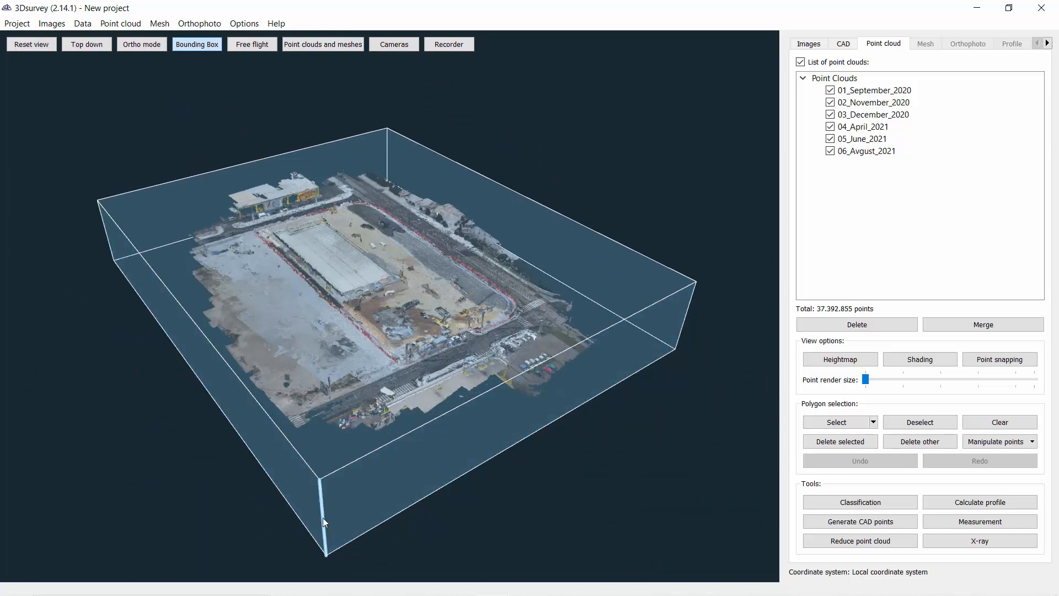
drag(324, 522, 331, 492)
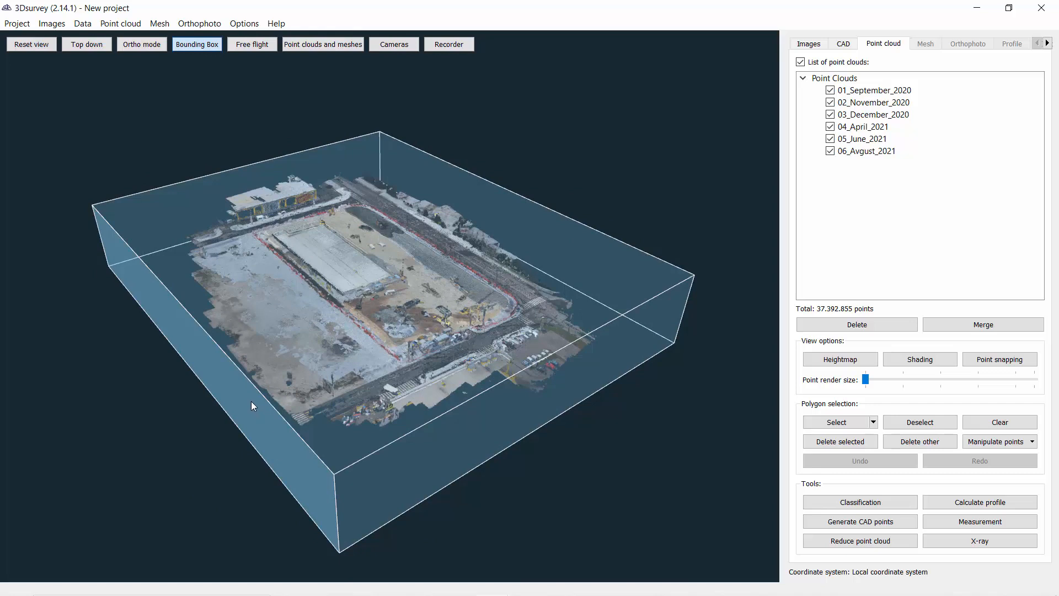
Pull the bounding box's sides inward to crop the point clouds closer to the fenced construction area
drag(251, 402, 349, 396)
drag(532, 432, 392, 375)
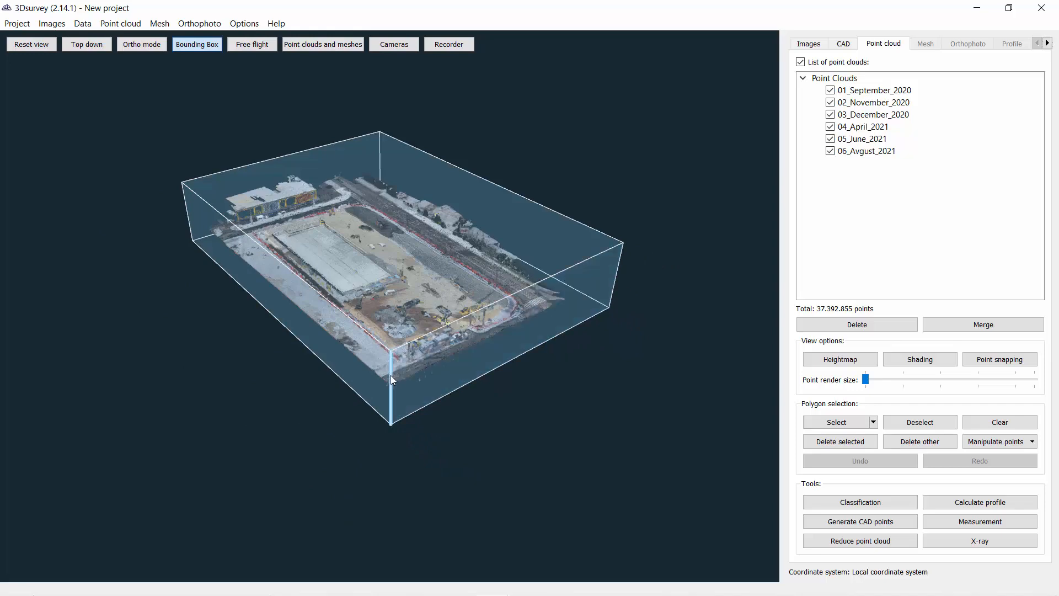
drag(472, 377, 534, 267)
scroll(413, 273, up, 6)
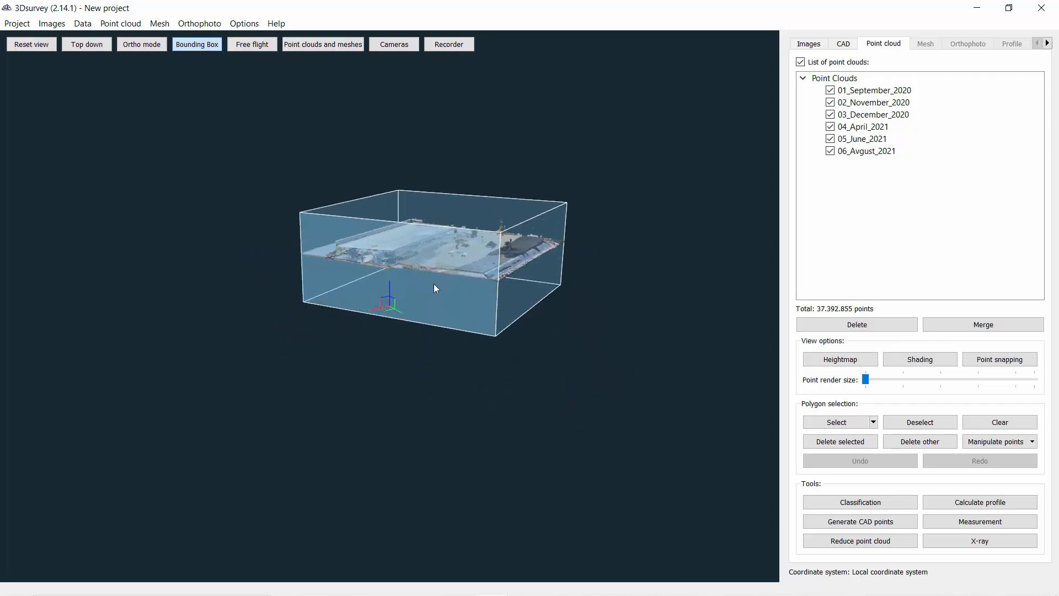
Narrow the bounding box to a thin vertical slice running across the site and the building
drag(435, 311, 337, 357)
scroll(343, 349, up, 3)
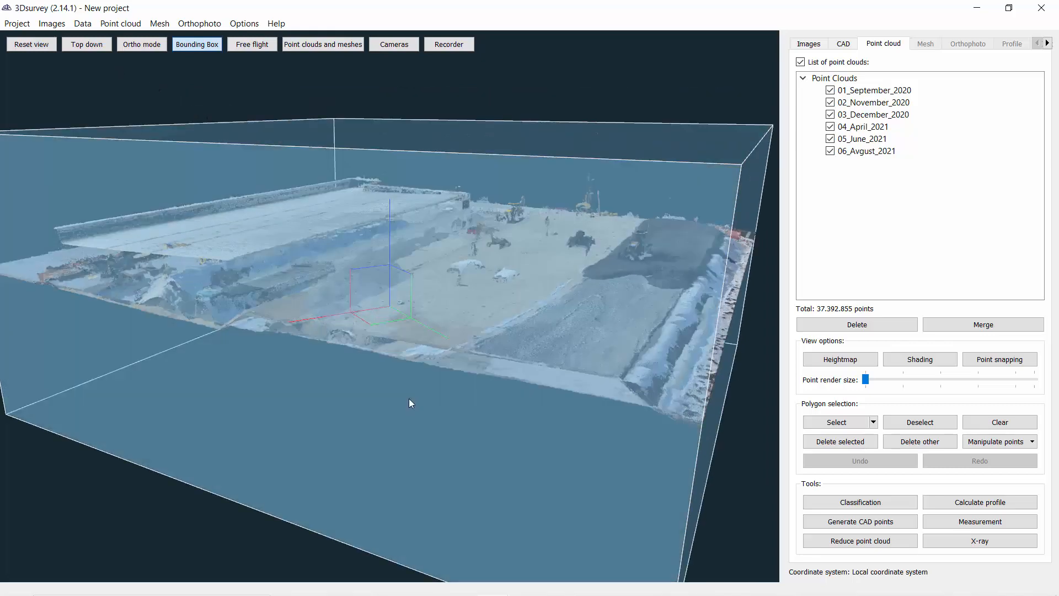
drag(408, 399, 382, 325)
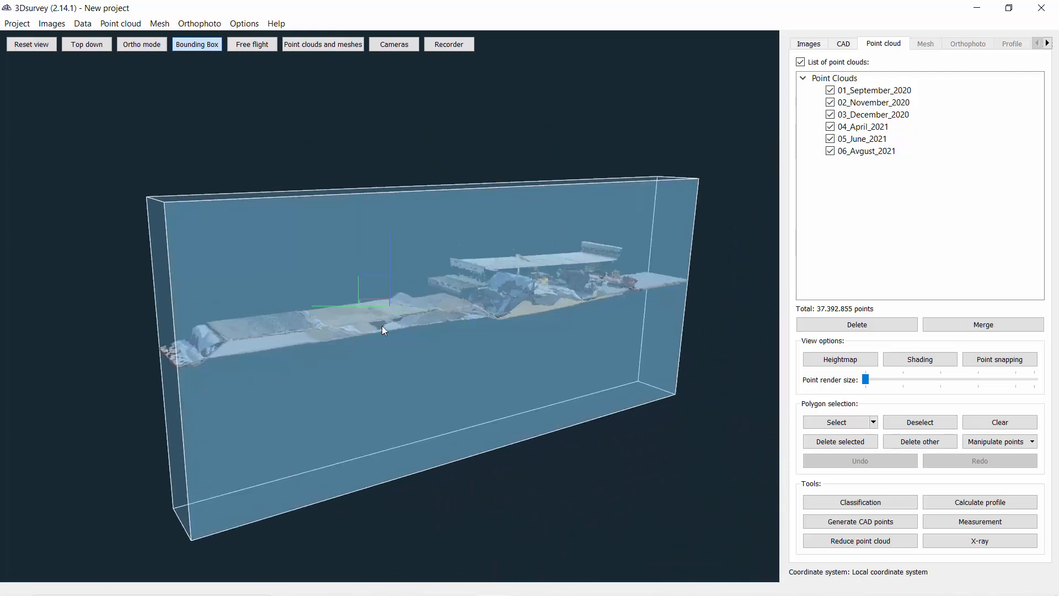
drag(451, 355, 408, 362)
scroll(408, 363, up, 5)
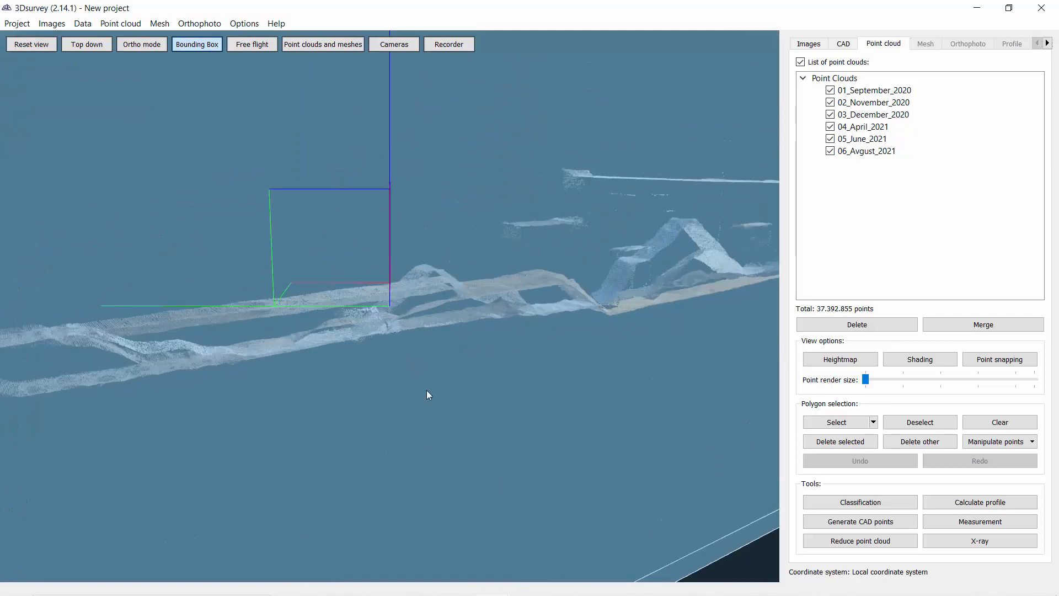
Hide the bounding box frame and examine the stacked ground surfaces in the cross-section from the side and at an angle
click(211, 45)
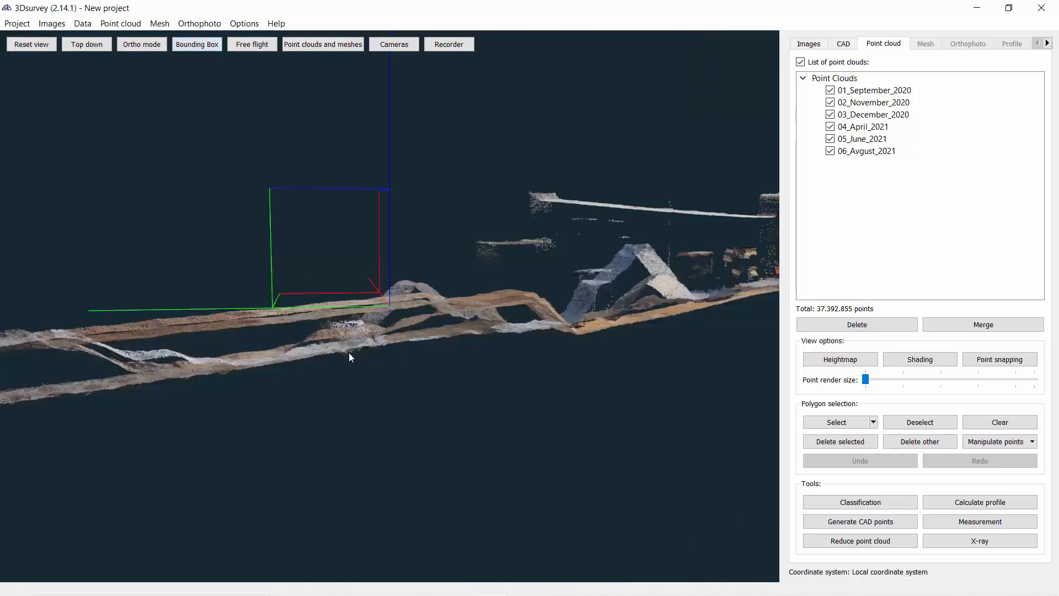
drag(350, 355, 351, 404)
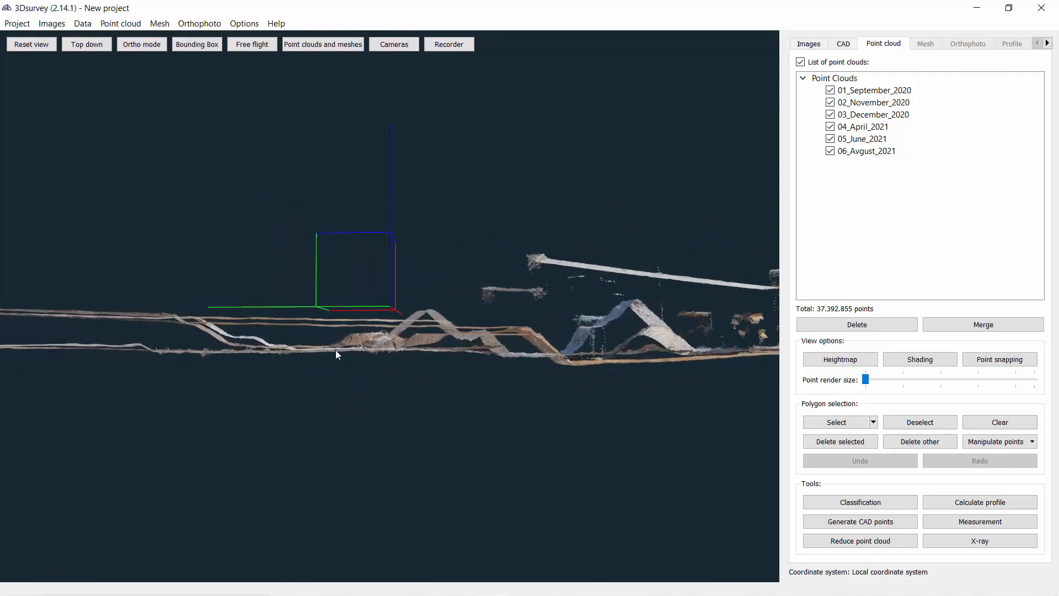
drag(449, 328, 348, 175)
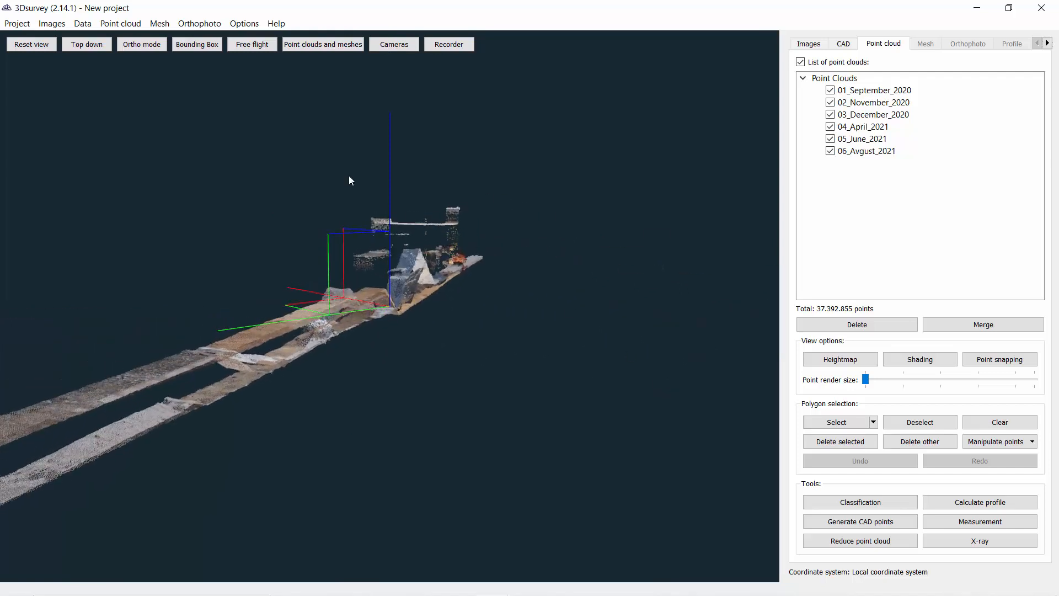
Show the bounding box again, make the slice thinner, and reset the view to the complete, uncropped site
click(213, 45)
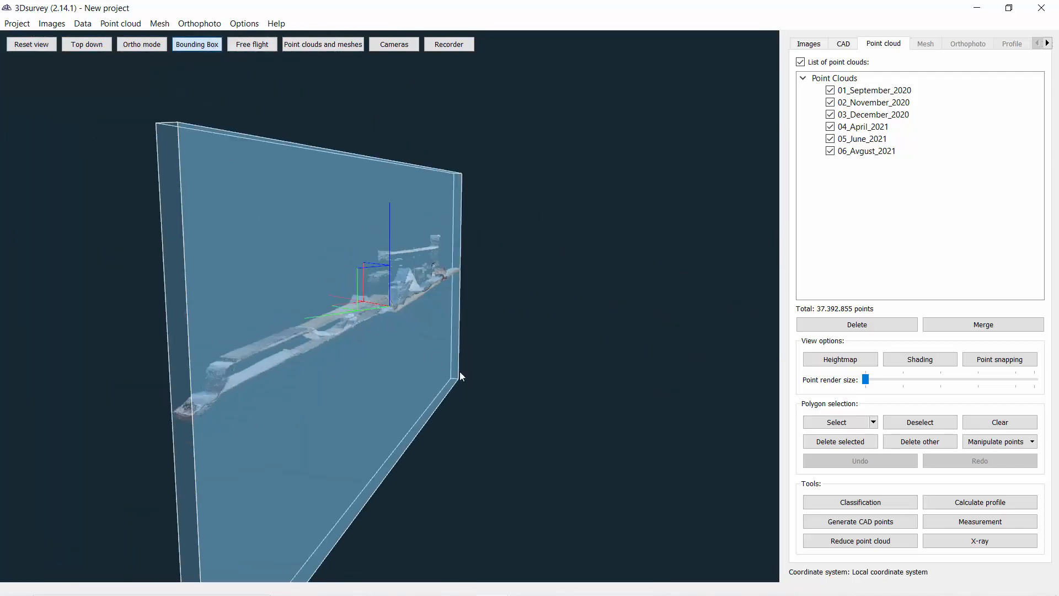
drag(458, 371, 420, 387)
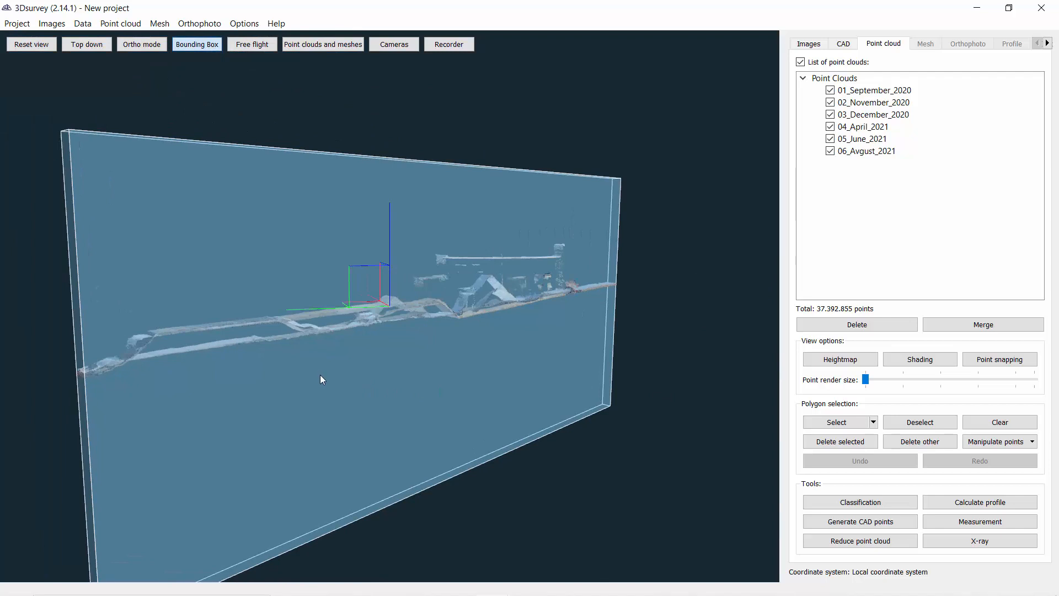
drag(319, 375, 324, 423)
drag(300, 353, 372, 362)
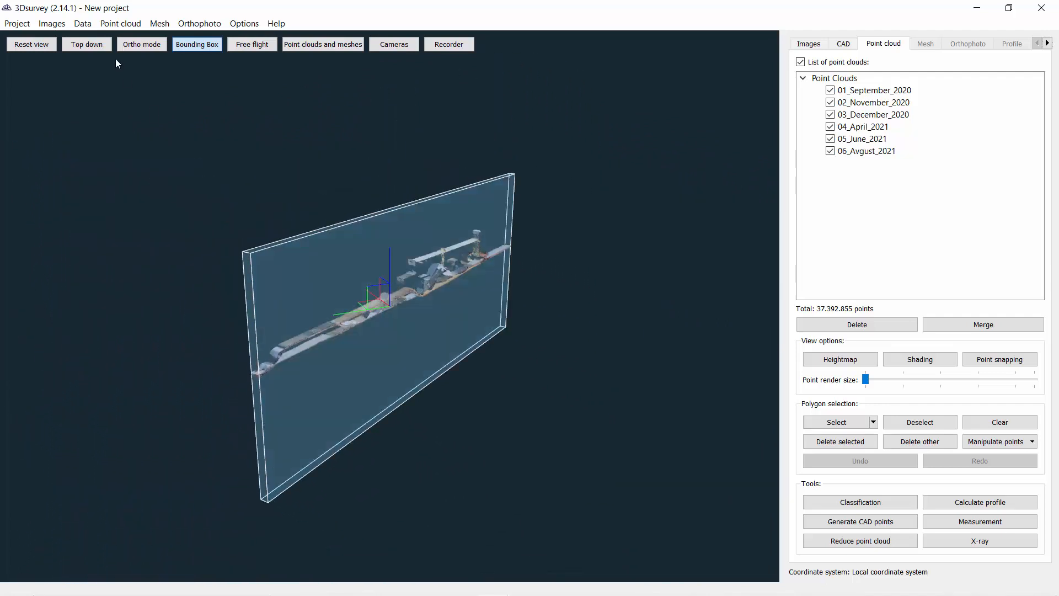
click(32, 44)
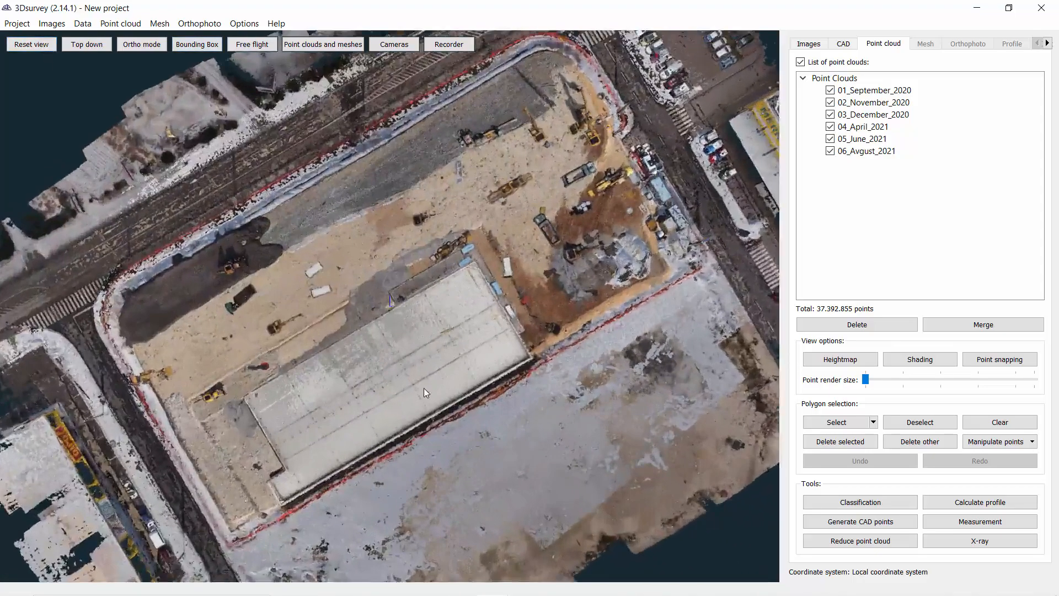
Hide all the point clouds except 01_September_2020 and 05_June_2021 to compare these two dates in a tilted view
drag(437, 418, 598, 374)
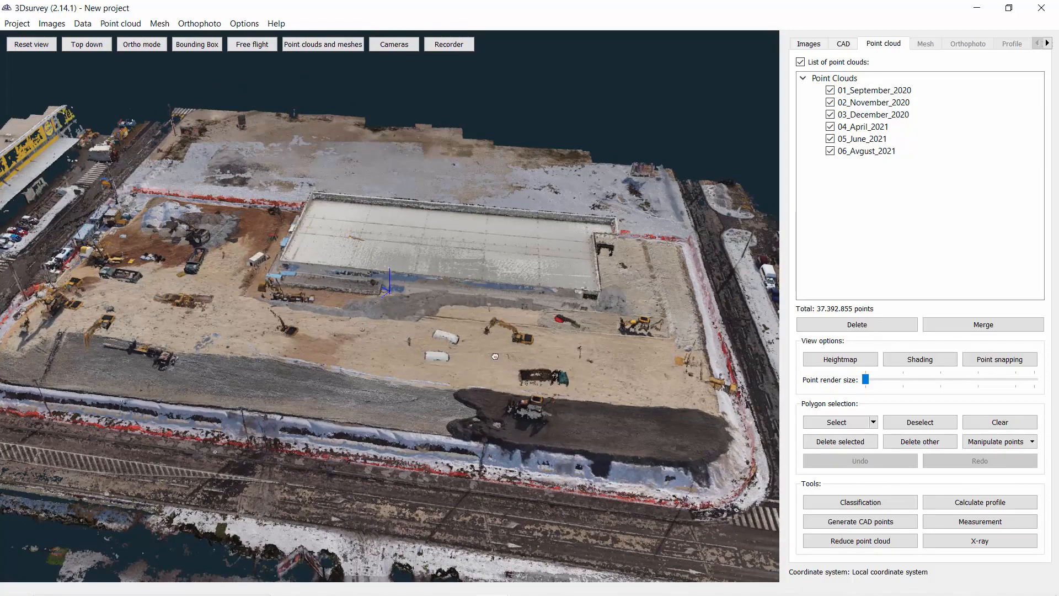
drag(495, 356, 380, 359)
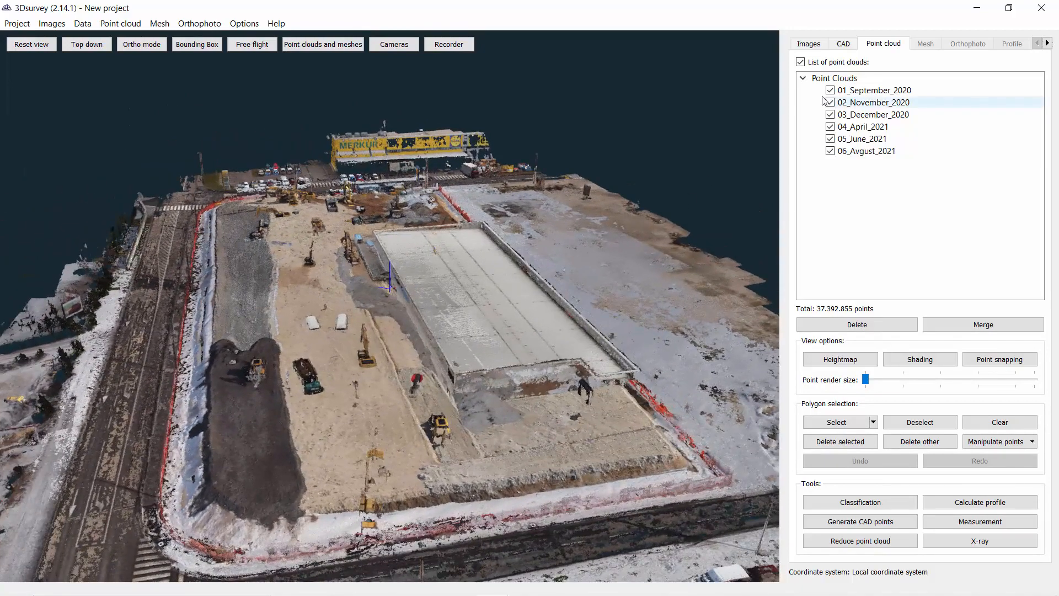
click(800, 63)
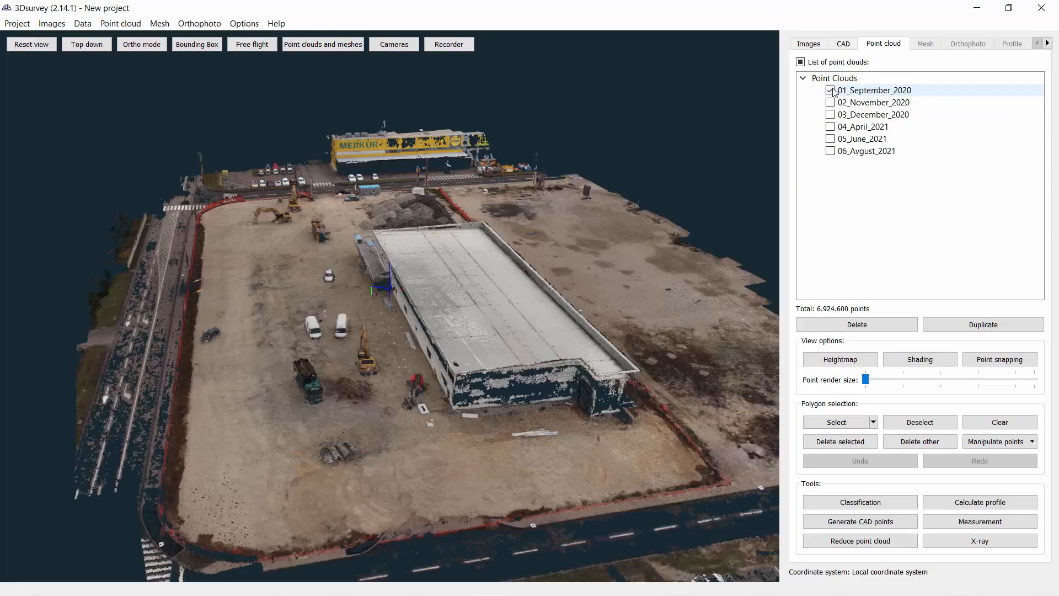
click(831, 139)
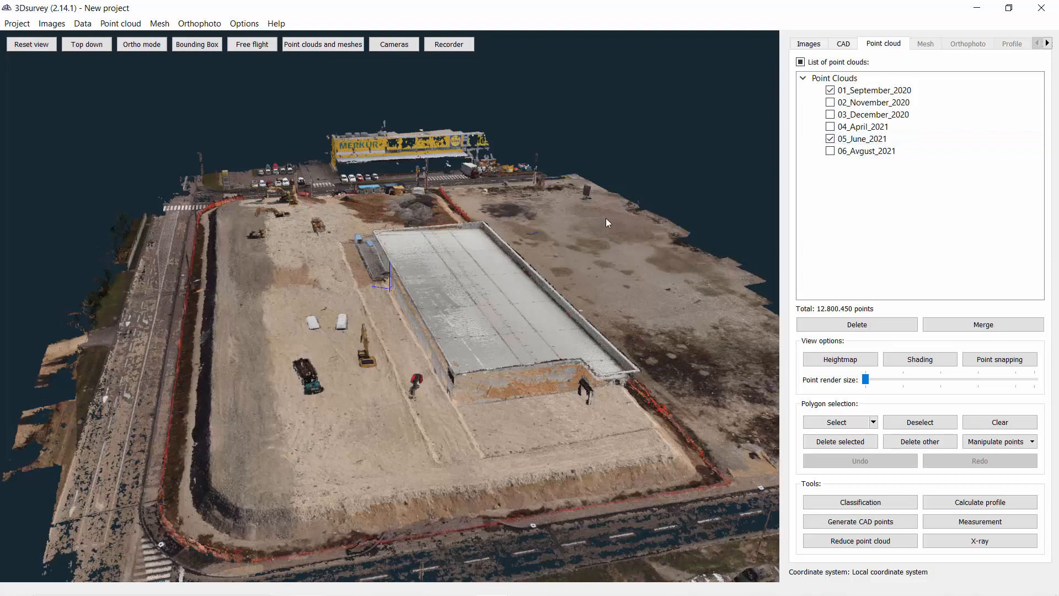
Give the 01_September_2020 point cloud the custom point color orange (#ff5500)
drag(605, 217, 676, 229)
scroll(392, 340, up, 2)
scroll(518, 342, down, 2)
scroll(528, 327, down, 1)
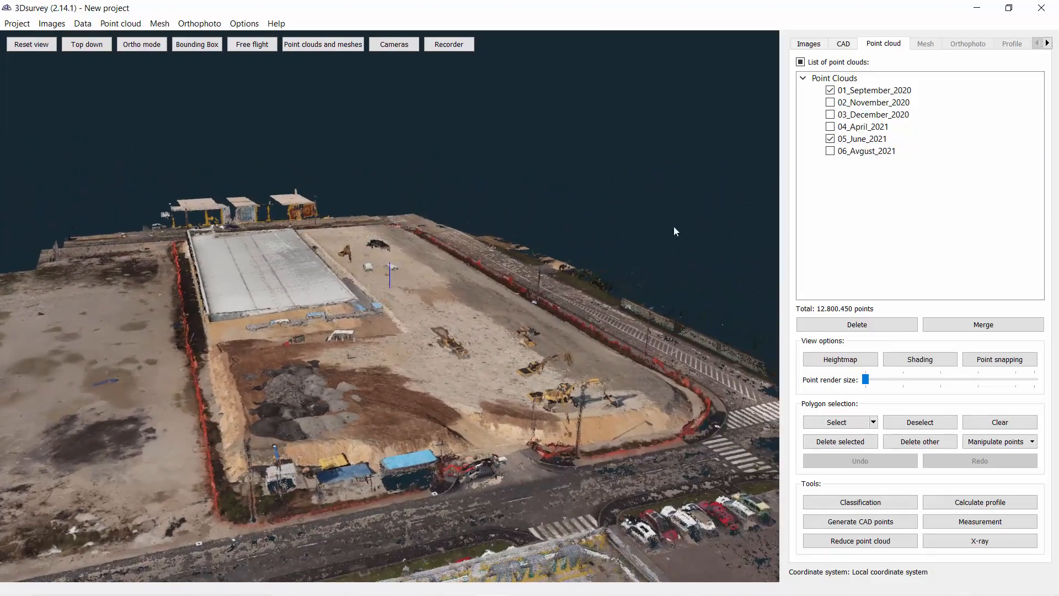
right_click(869, 95)
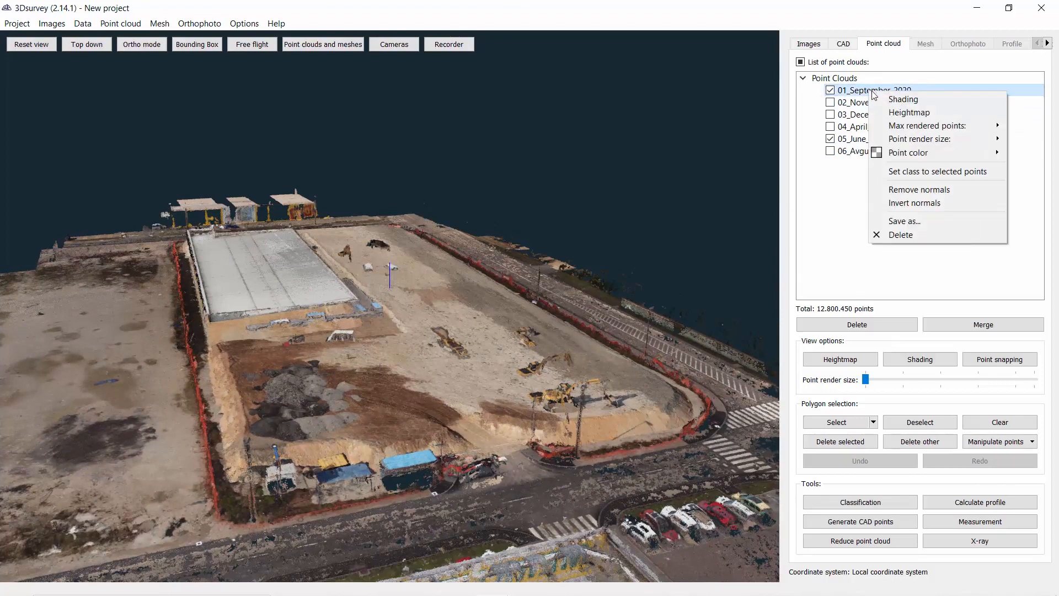
mouse_move(894, 159)
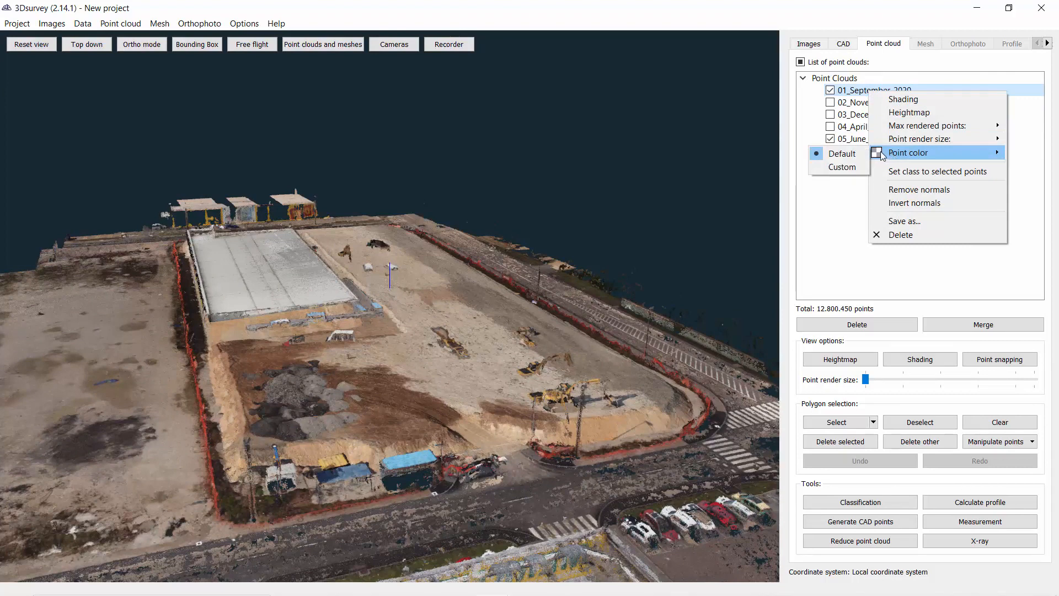
right_click(849, 92)
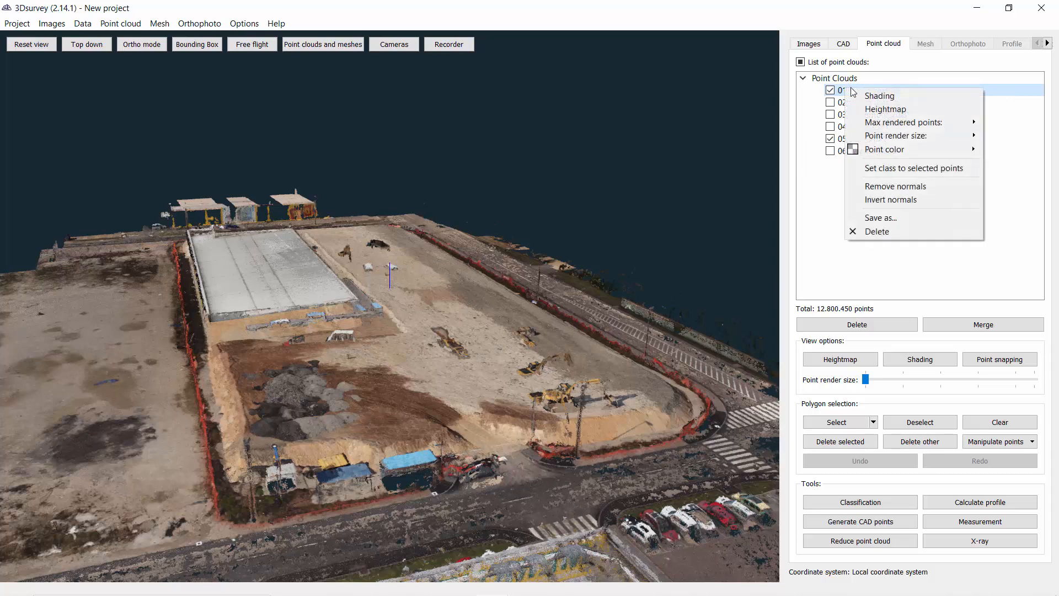
mouse_move(877, 152)
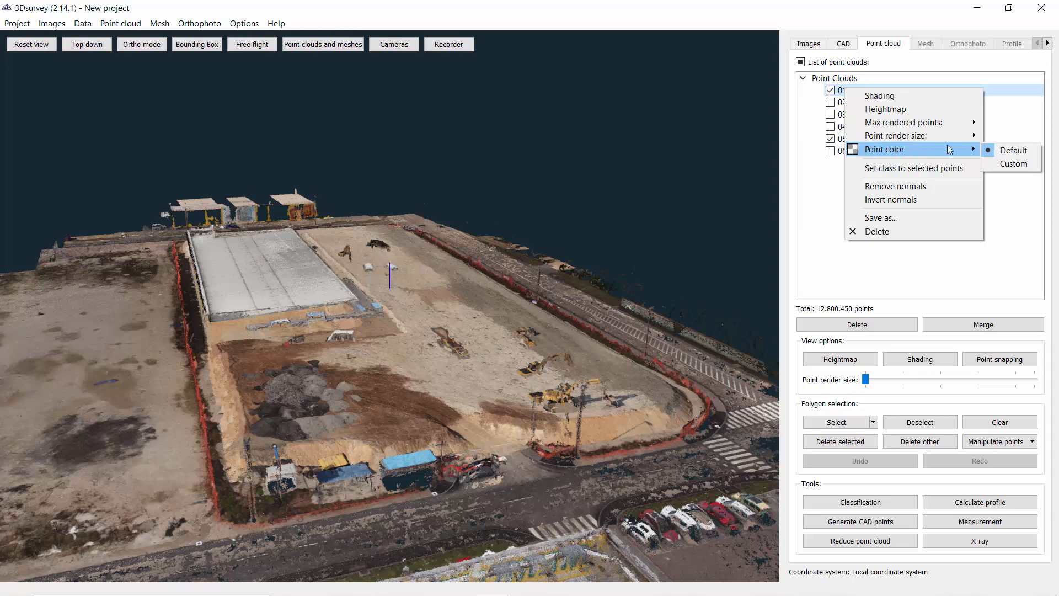
click(1007, 165)
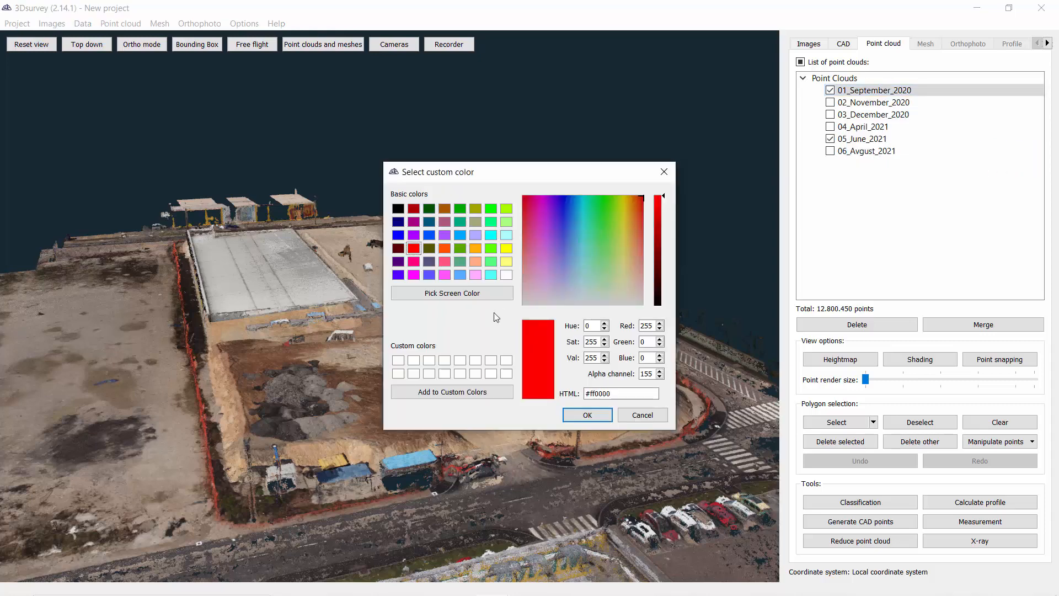
click(440, 247)
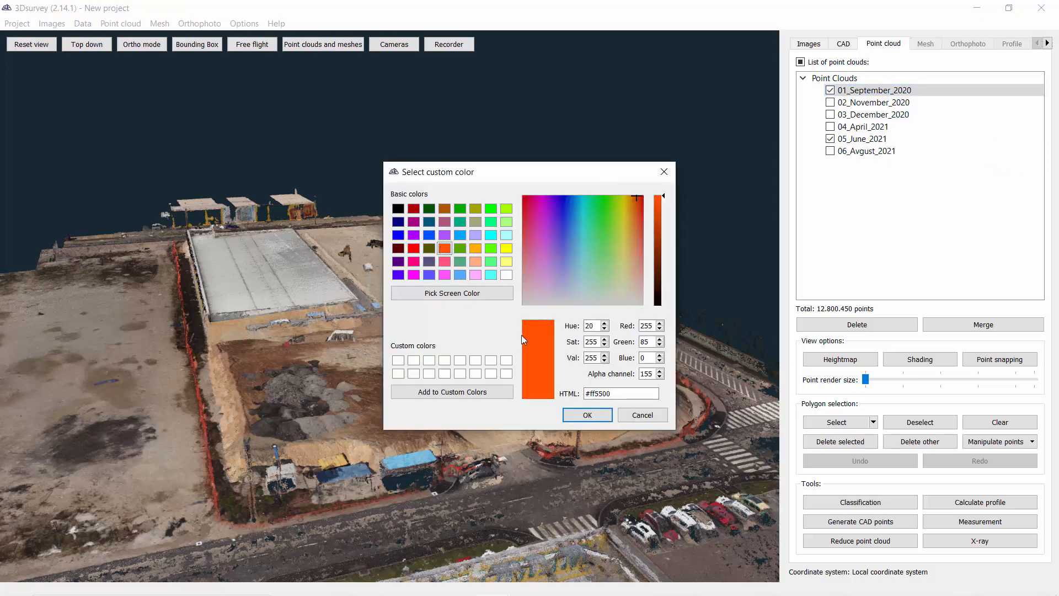
click(586, 417)
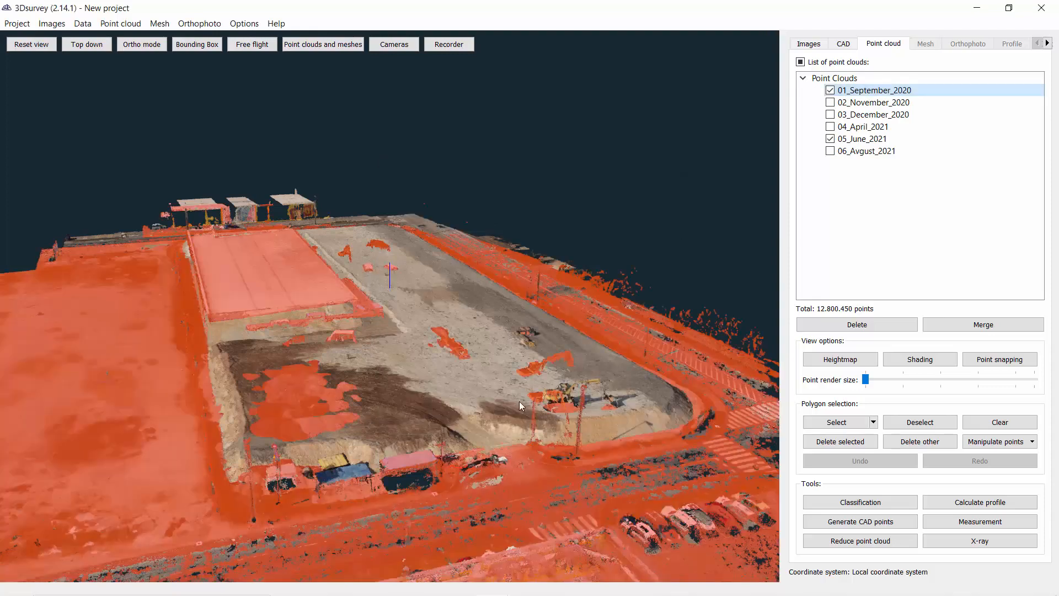
Give the 05_June_2021 point cloud a custom green point color to contrast with the orange cloud
scroll(523, 404, down, 2)
drag(524, 377, 765, 391)
scroll(602, 382, up, 5)
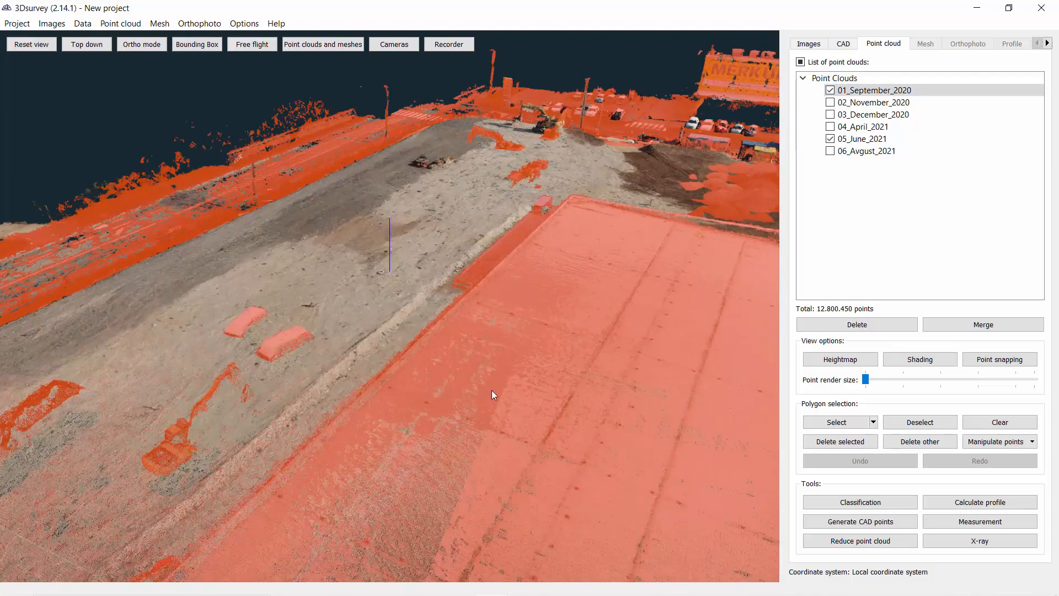
drag(491, 391, 46, 372)
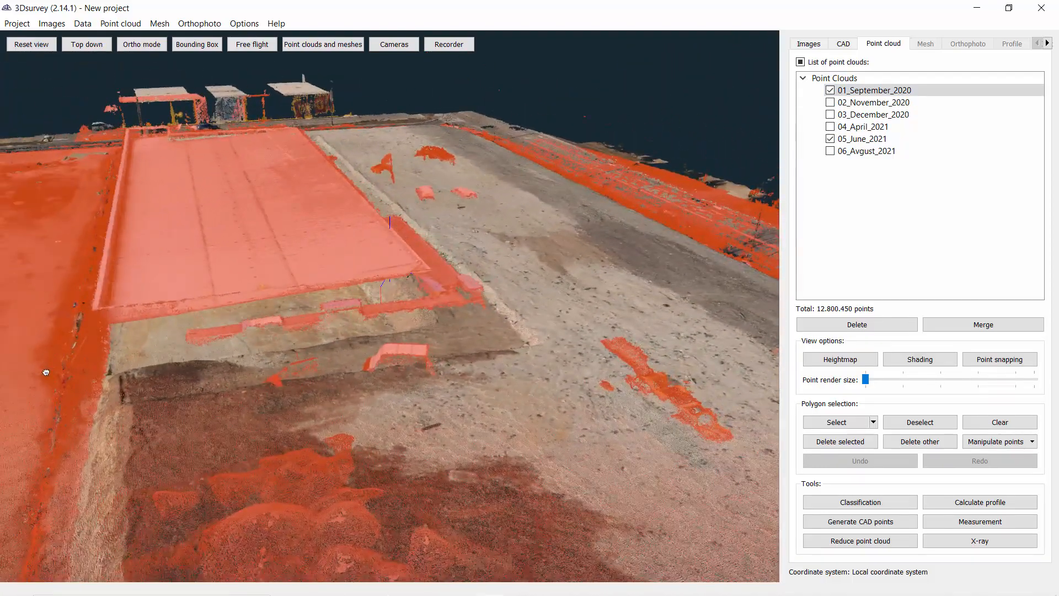
right_click(853, 144)
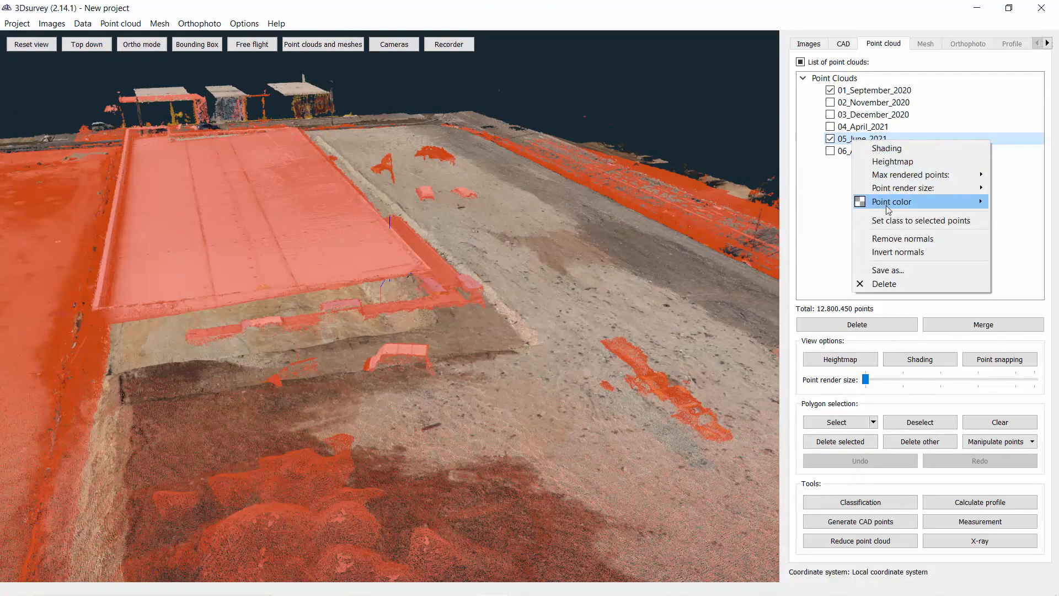
mouse_move(887, 203)
click(1022, 217)
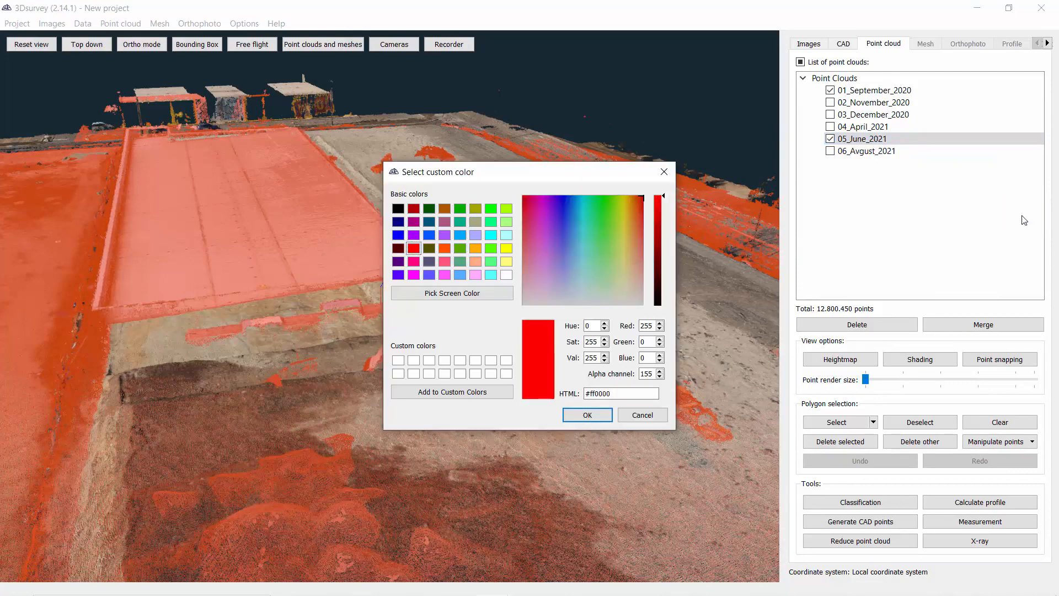
click(459, 208)
click(586, 415)
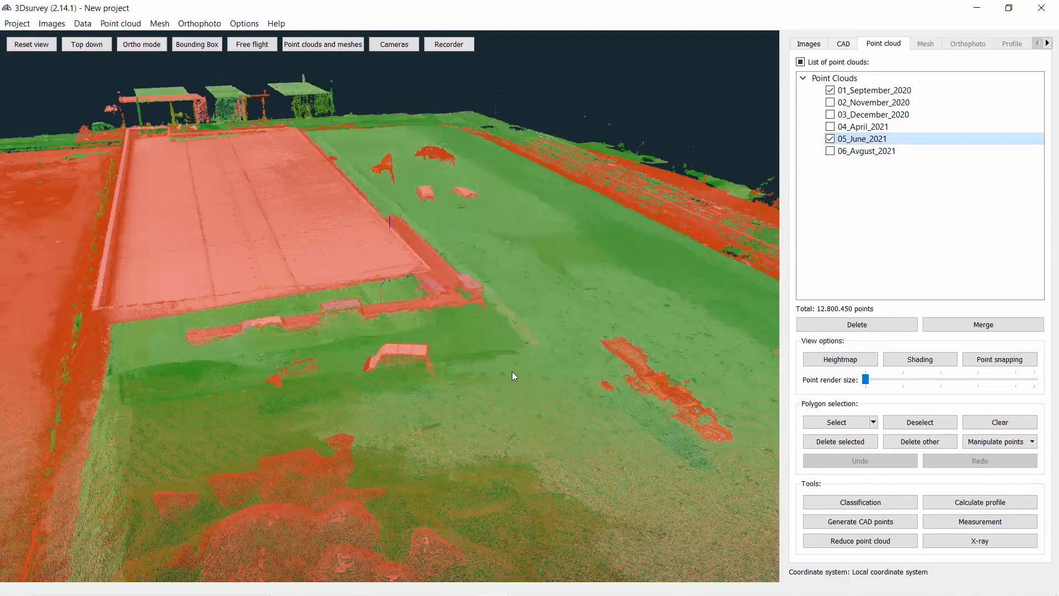
Compare the orange and green clouds from ground level and from above, trying a larger point render size before returning it to the minimum
drag(512, 371, 458, 295)
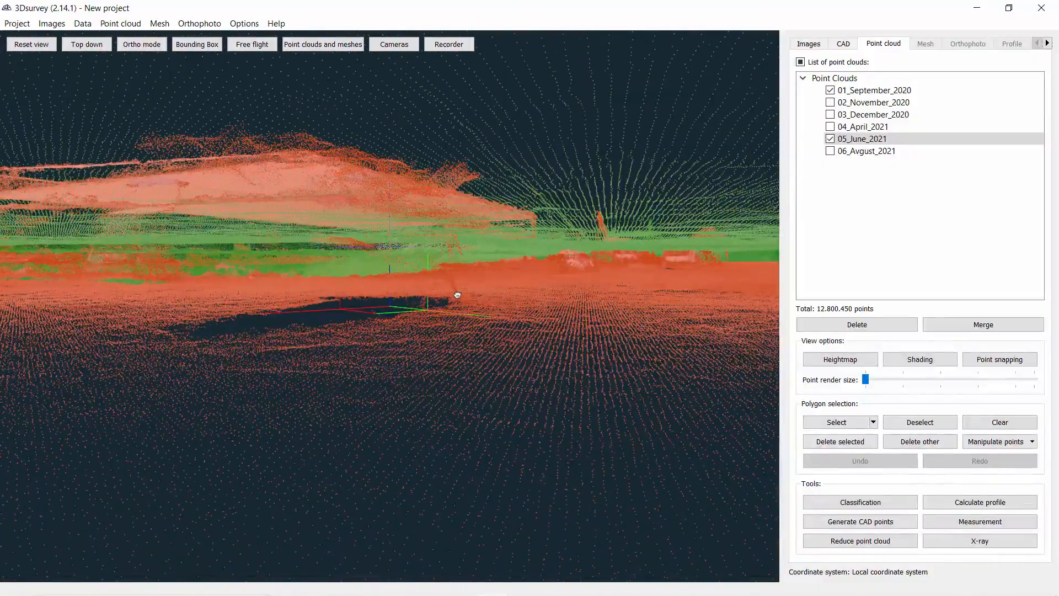
drag(550, 310, 590, 314)
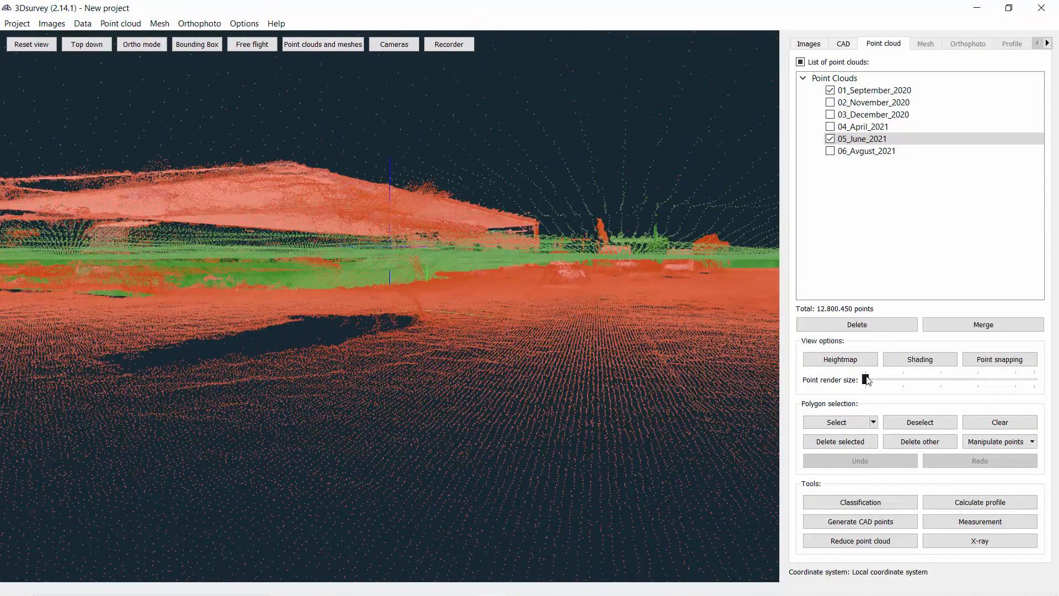
drag(871, 381, 902, 379)
drag(560, 376, 436, 371)
scroll(436, 366, down, 4)
scroll(436, 353, down, 2)
drag(440, 333, 508, 310)
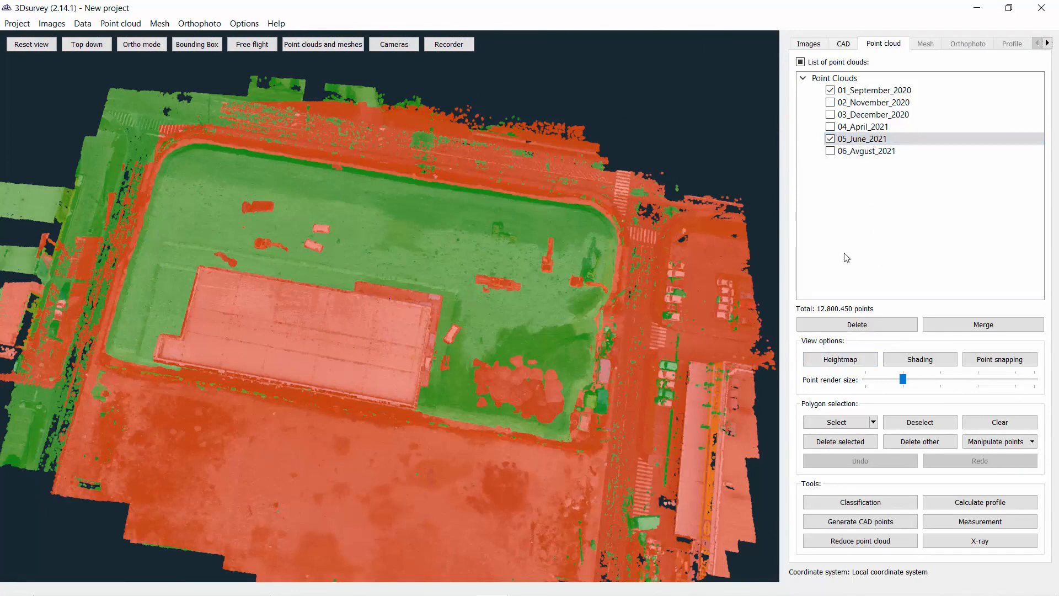
drag(902, 382, 865, 380)
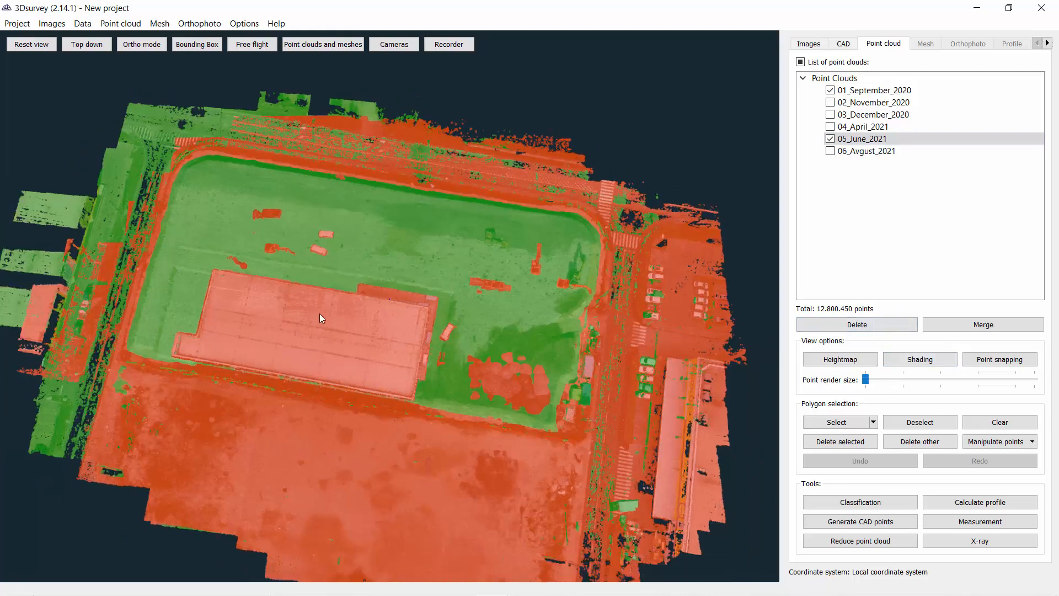
scroll(332, 327, up, 1)
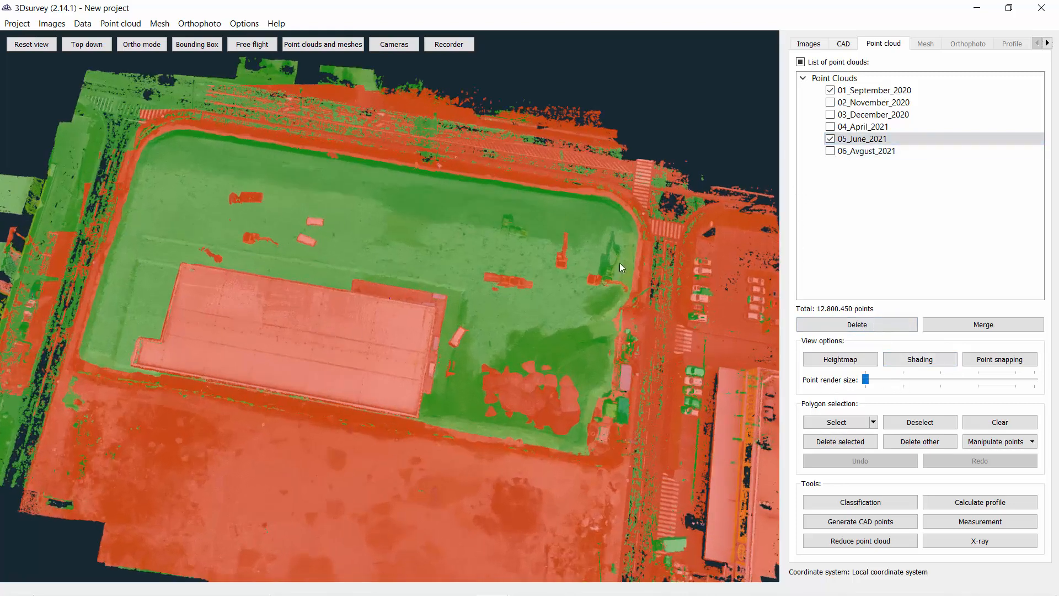
drag(619, 263, 586, 246)
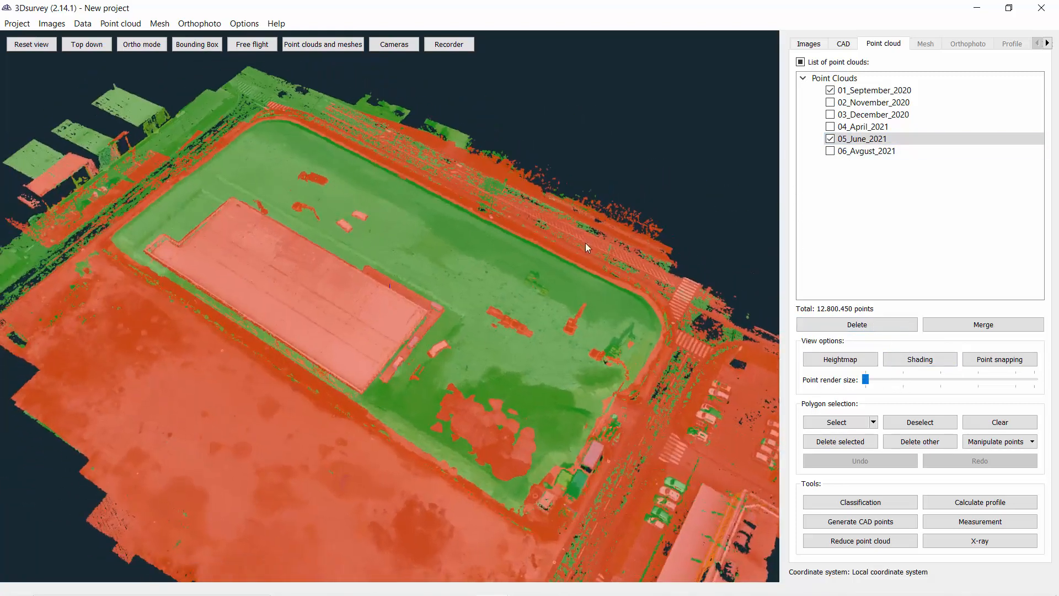
Hide 05_June_2021 and classify the 01_September_2020 cloud with the preset parameters, picking the site's main terrain region as ground
click(829, 138)
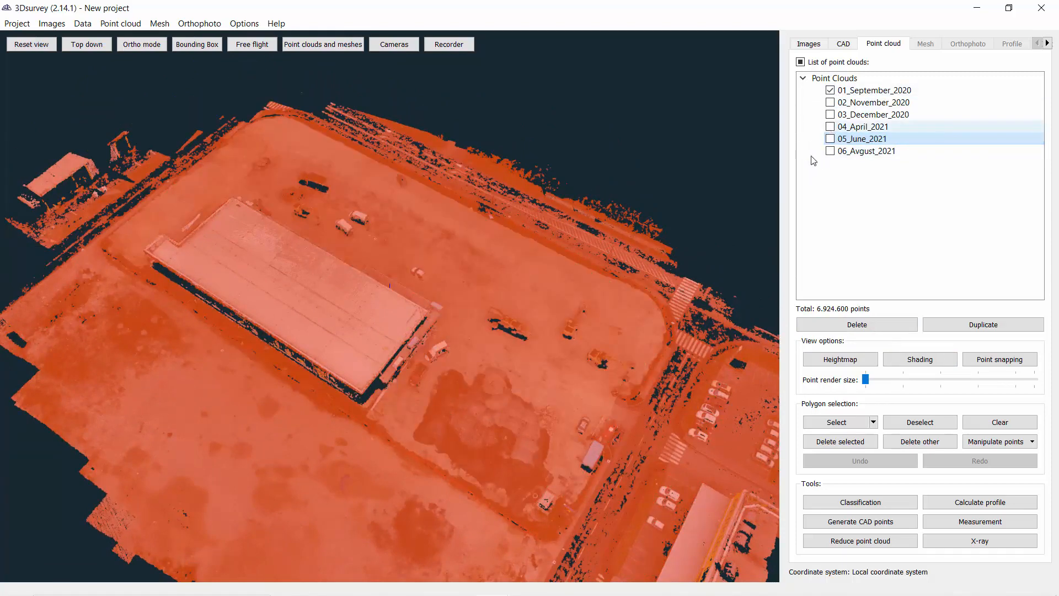
click(847, 505)
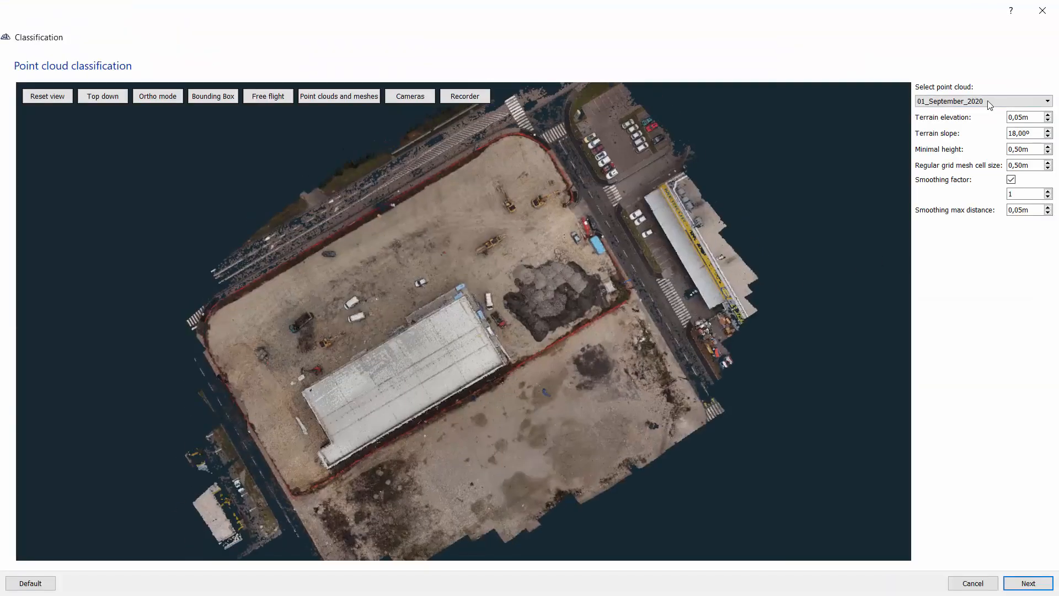
click(1027, 583)
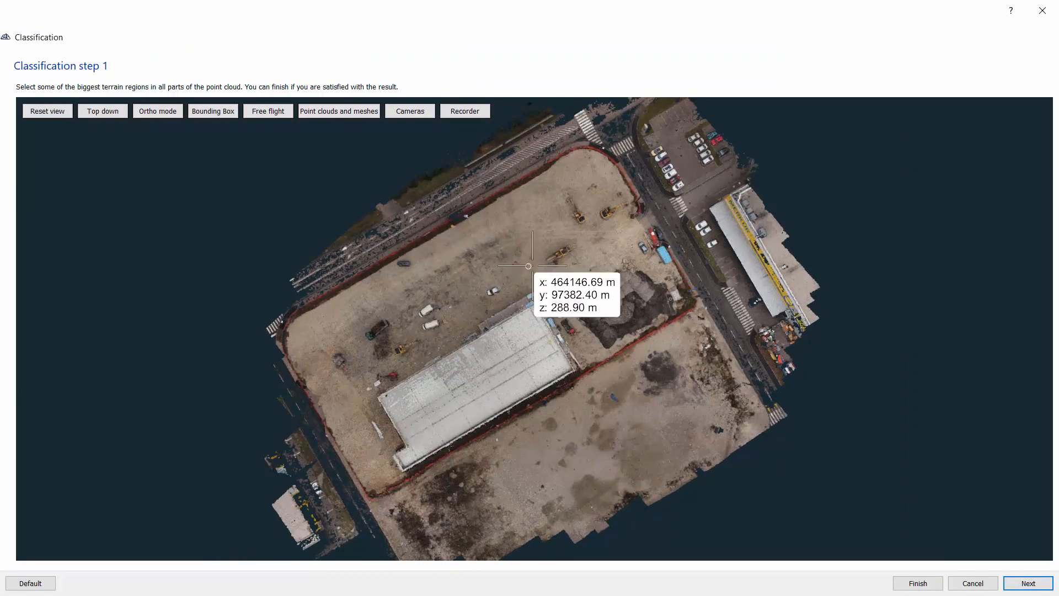
click(598, 301)
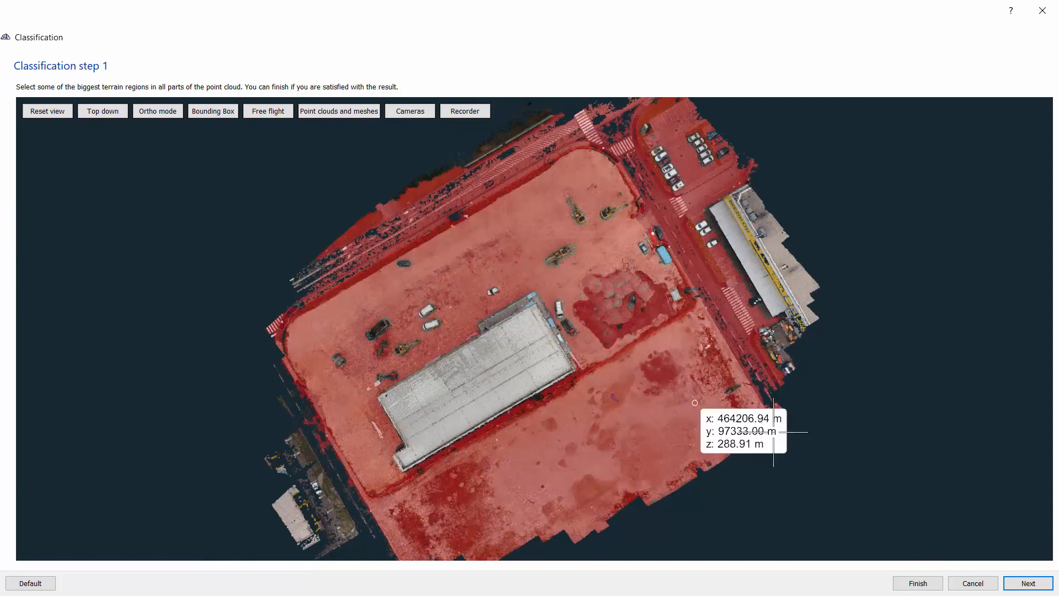
click(1048, 576)
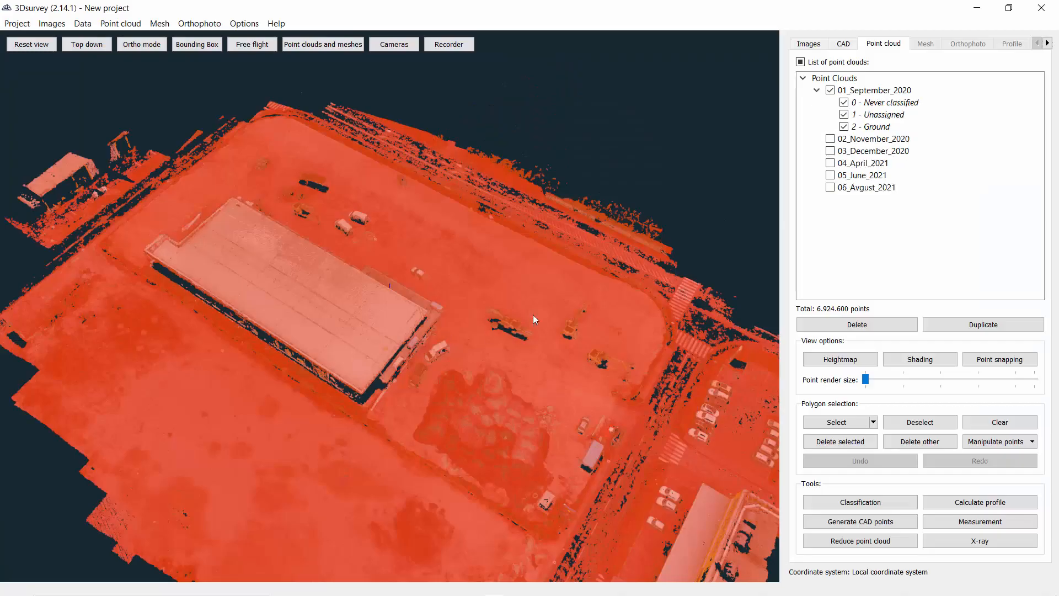
Reset the point color of 01_September_2020 to Default
right_click(873, 95)
mouse_move(904, 152)
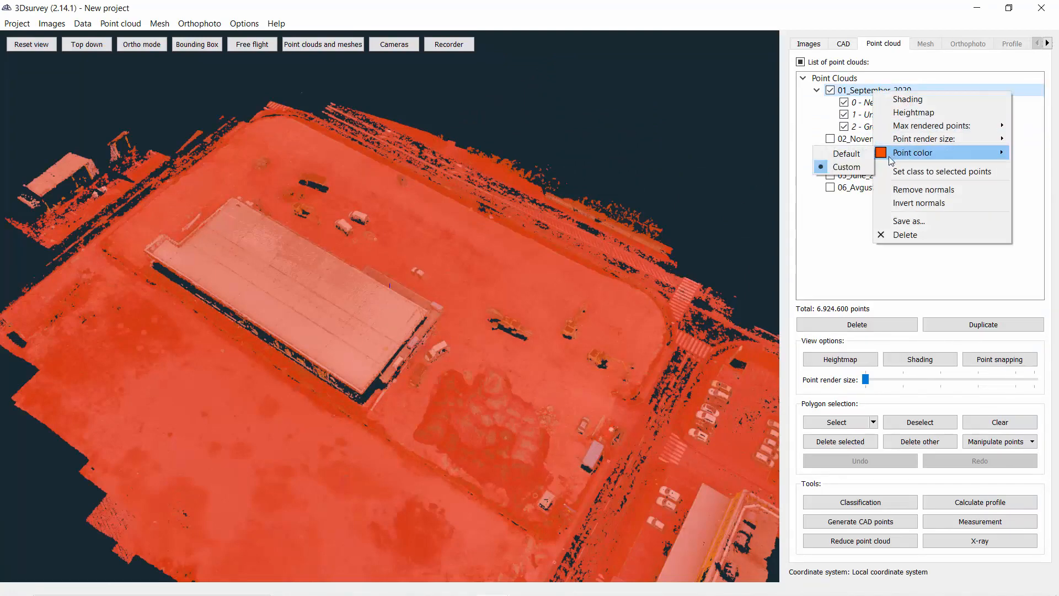
click(842, 154)
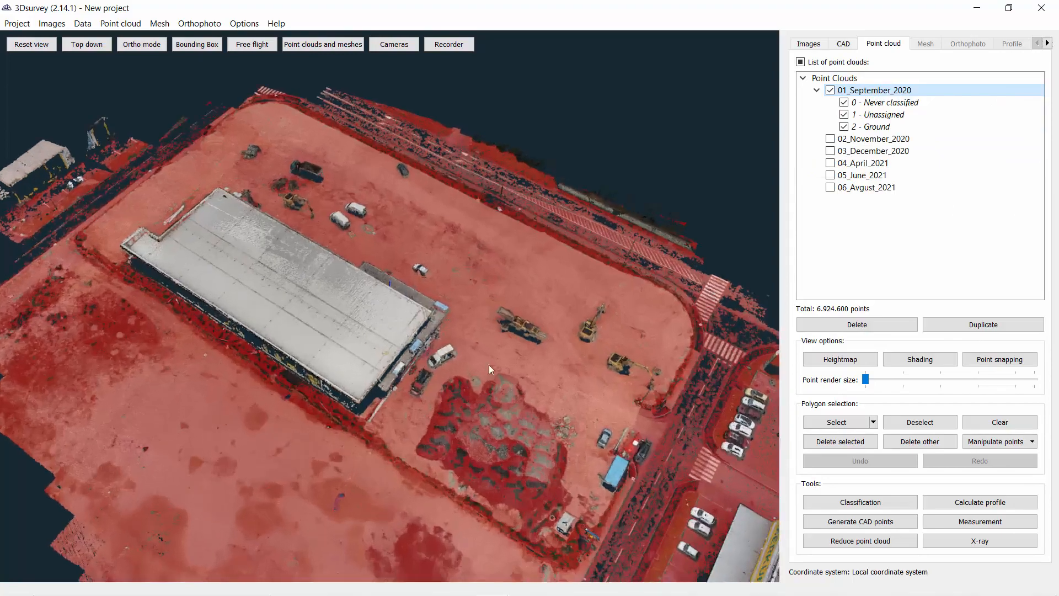
Examine the ground classification around the material stockpile, machines and building from above and at an angle
right_drag(489, 365, 390, 230)
drag(390, 230, 464, 323)
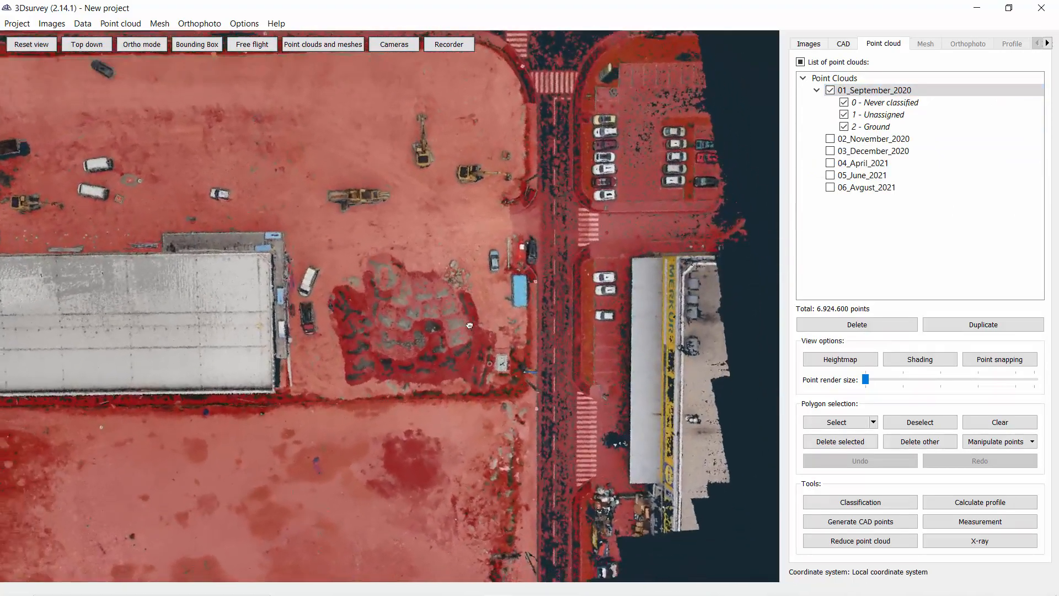
scroll(379, 306, up, 3)
right_drag(326, 251, 366, 338)
scroll(372, 299, up, 3)
drag(372, 299, 230, 206)
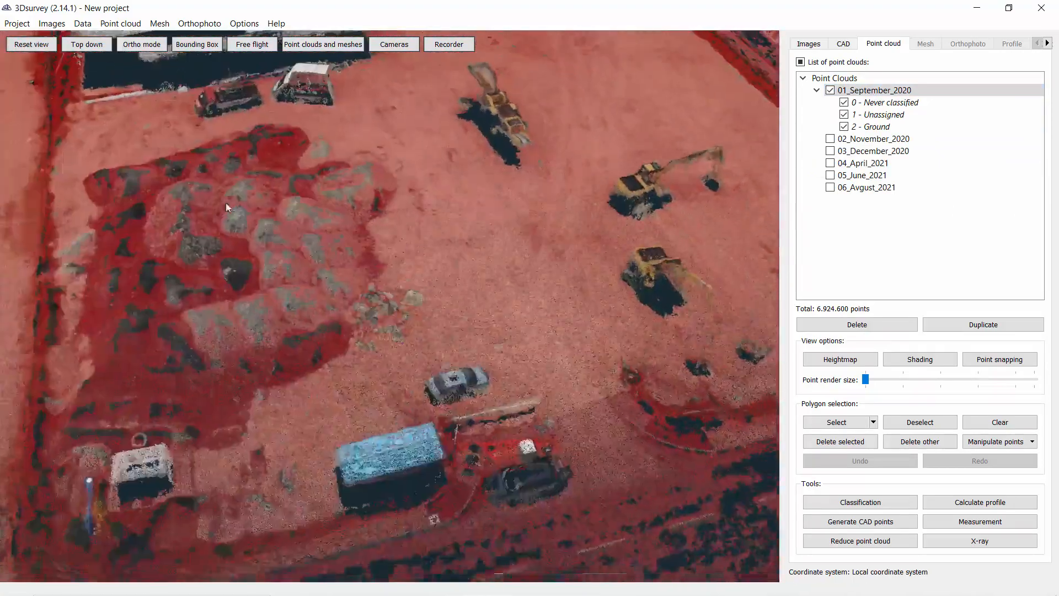
right_drag(229, 205, 205, 486)
drag(213, 333, 120, 273)
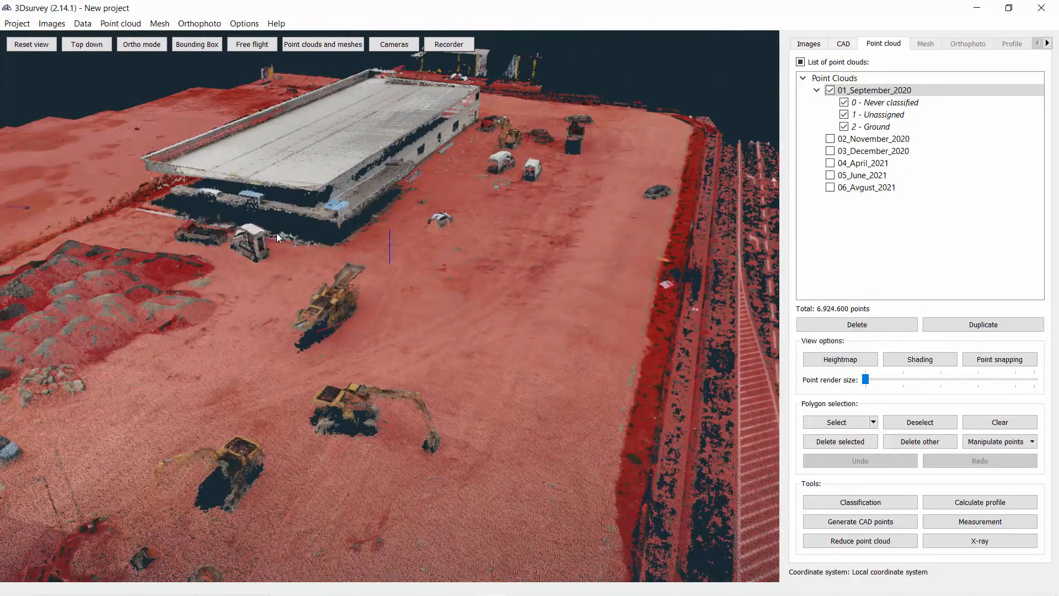
scroll(287, 310, down, 3)
drag(286, 310, 508, 404)
right_drag(508, 404, 369, 267)
scroll(370, 266, up, 2)
drag(369, 267, 547, 269)
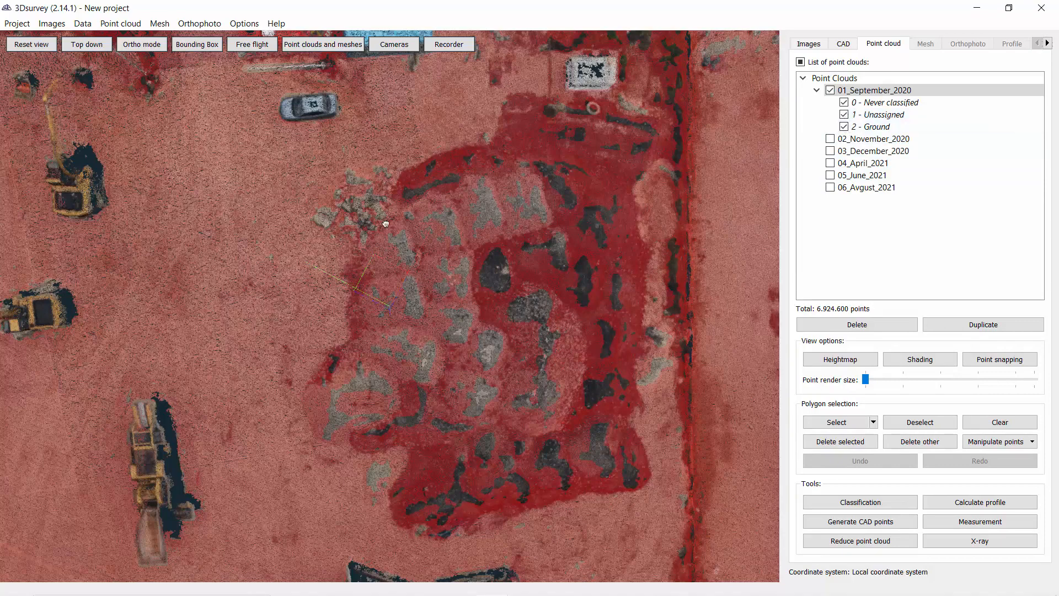
drag(386, 224, 301, 251)
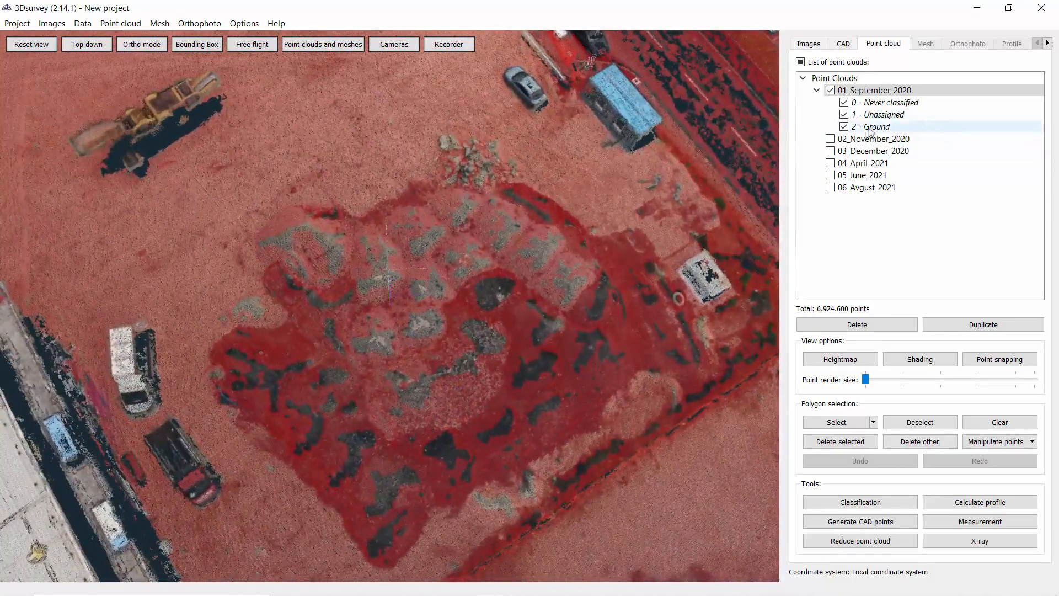
Hide the 2 - Ground class of 01_September_2020 and toggle 1 - Unassigned off and on to check the stockpile's non-ground points
click(844, 128)
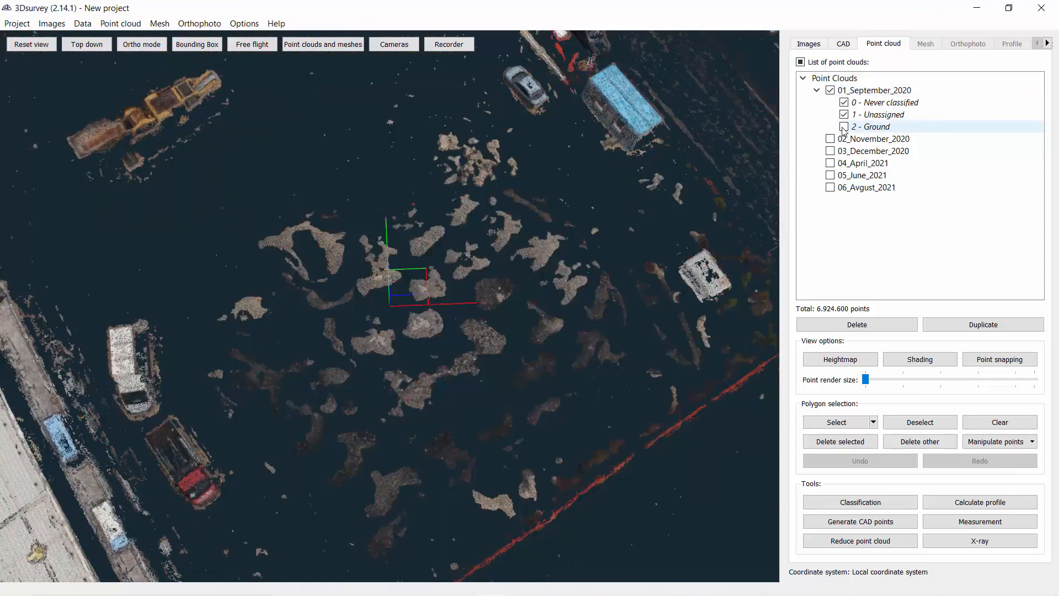
drag(425, 289, 348, 278)
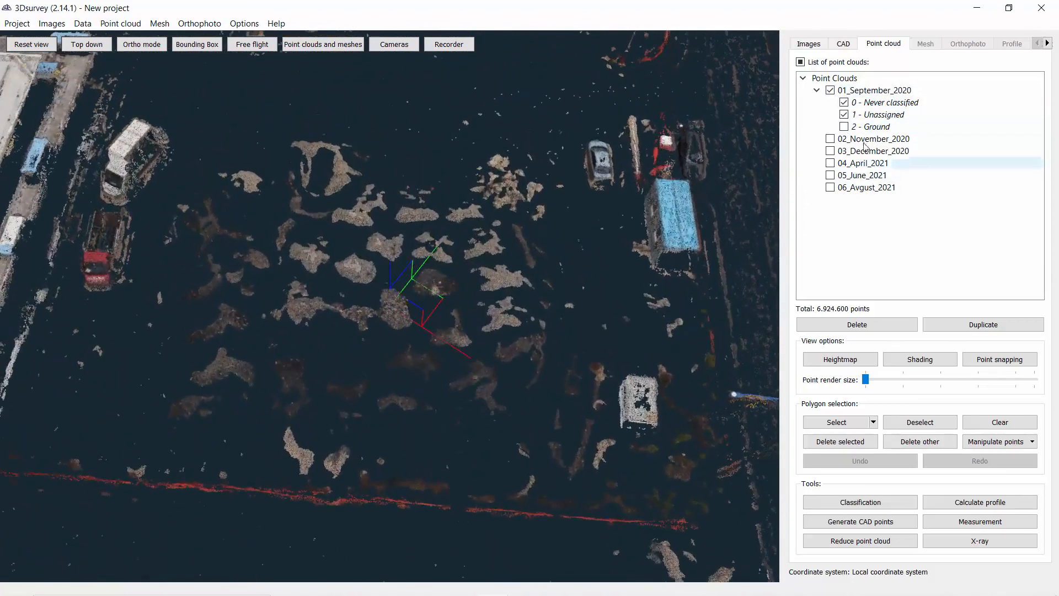
click(844, 115)
click(844, 115)
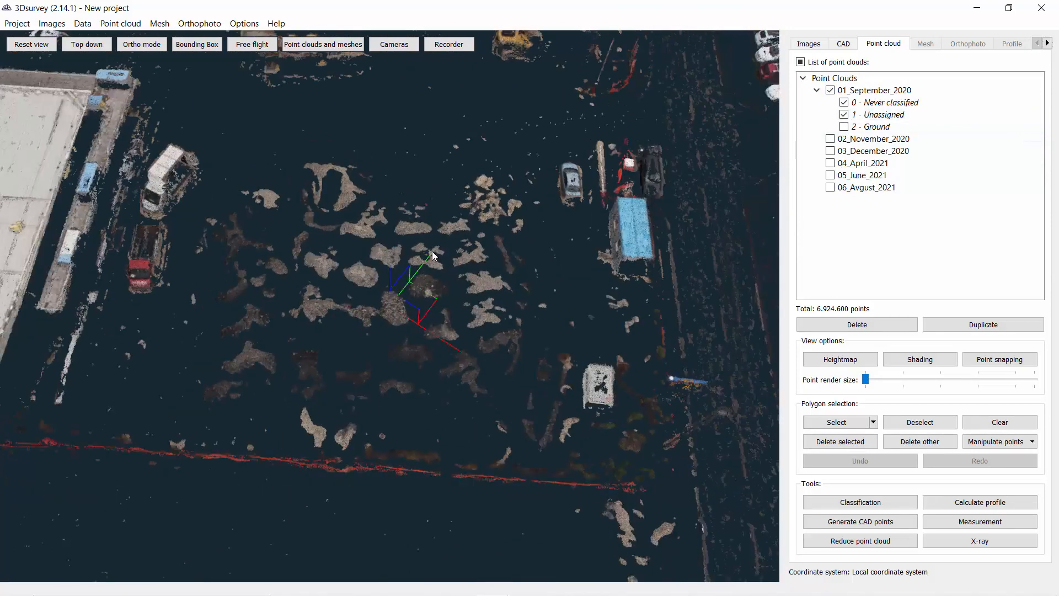
Select the stockpile's non-ground points in 01_September_2020 with a closed polygon drawn around the whole pile between the parked vehicles
click(836, 422)
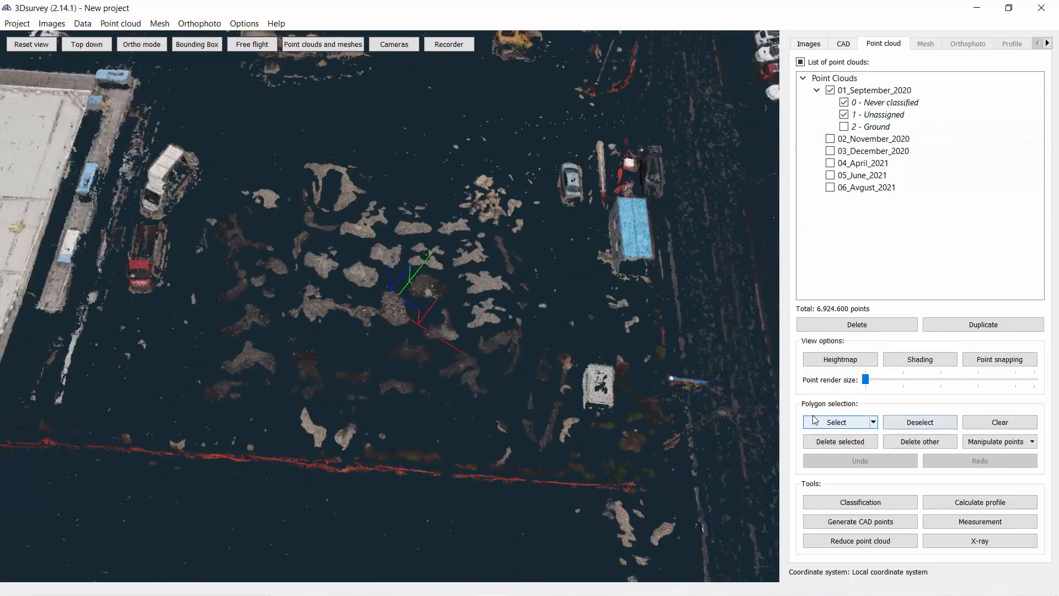
click(322, 140)
click(238, 164)
click(182, 255)
click(181, 302)
click(183, 379)
click(217, 422)
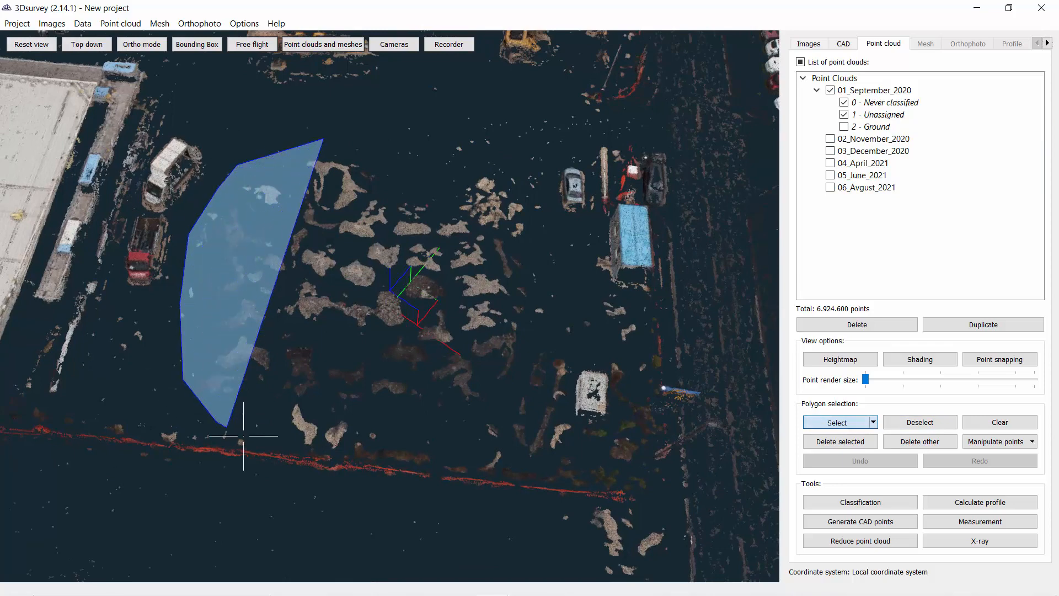
click(271, 443)
click(518, 471)
click(552, 470)
click(572, 389)
click(575, 348)
click(568, 274)
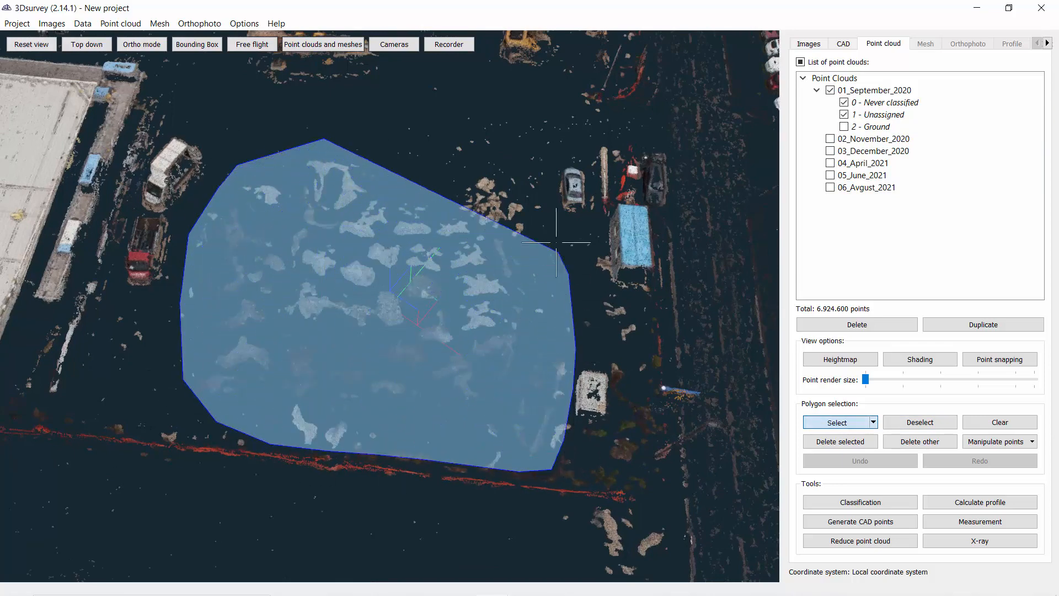
click(548, 226)
click(543, 182)
click(529, 137)
click(435, 128)
right_click(436, 129)
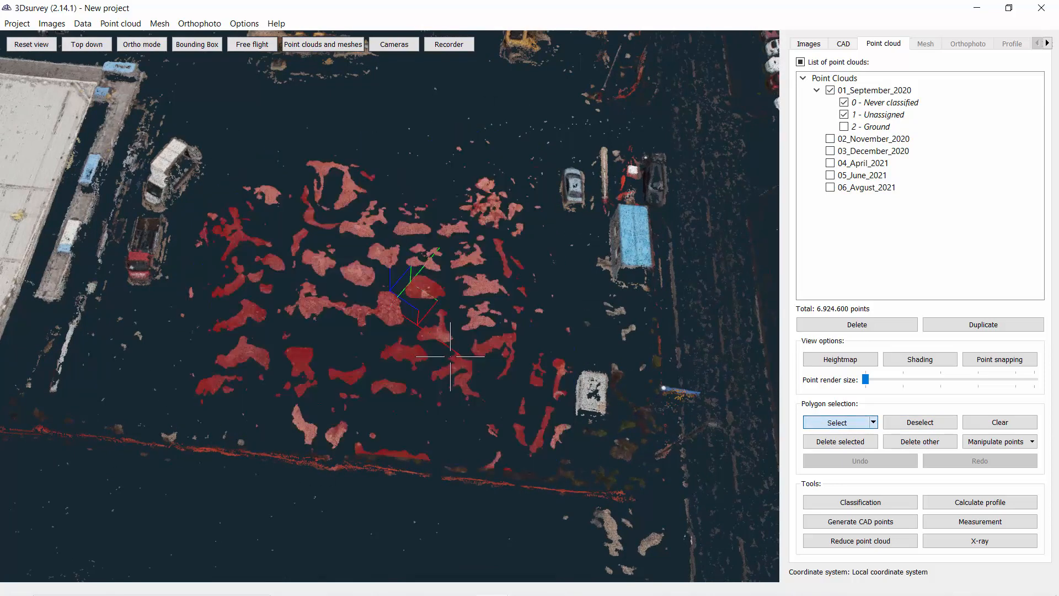
Assign the 2 - Ground class of 01_September_2020 to the selected stockpile points
right_click(878, 133)
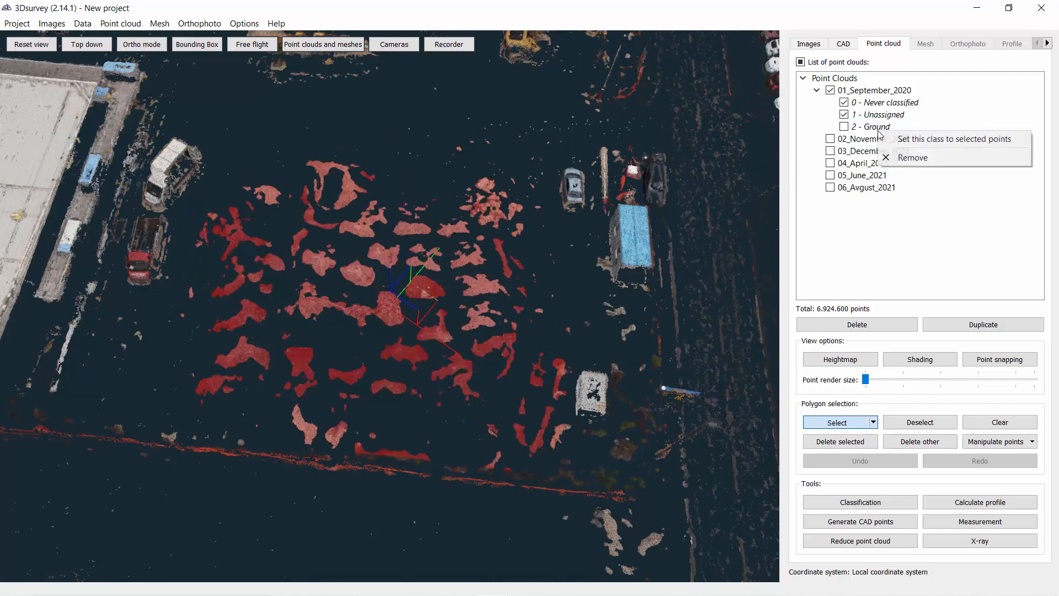
right_click(869, 130)
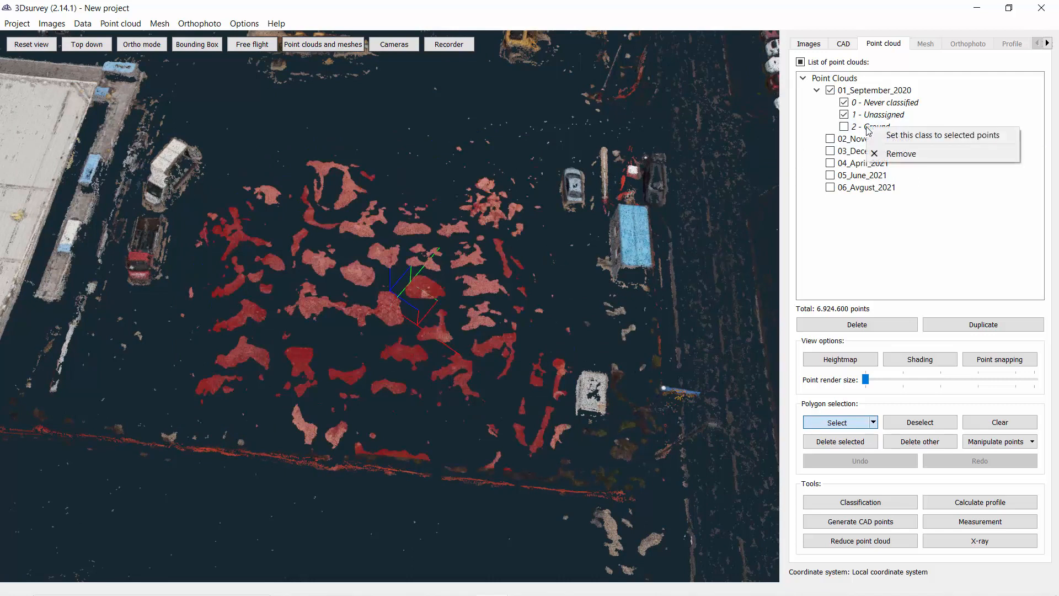
click(896, 137)
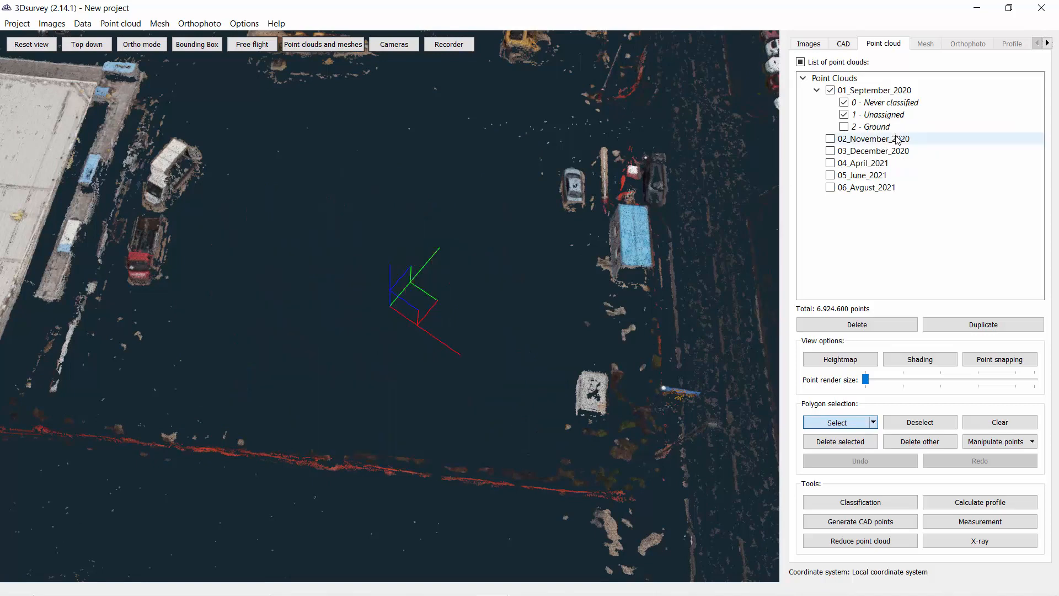
Hide the 1 - Unassigned class of 01_September_2020, show 2 - Ground, and clear the point selection
click(844, 114)
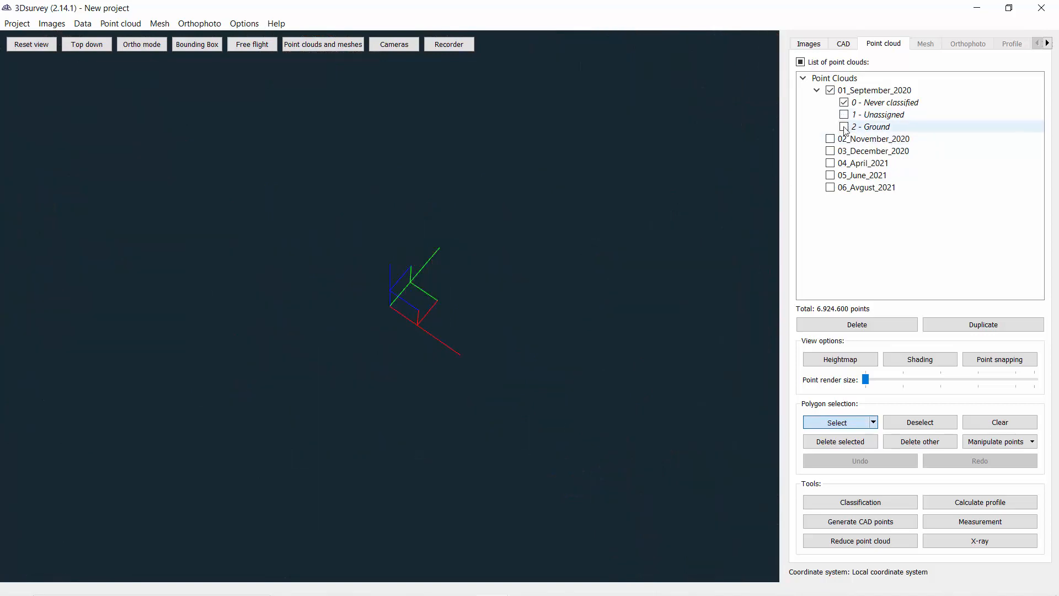
click(844, 127)
drag(584, 309, 586, 246)
scroll(586, 246, down, 4)
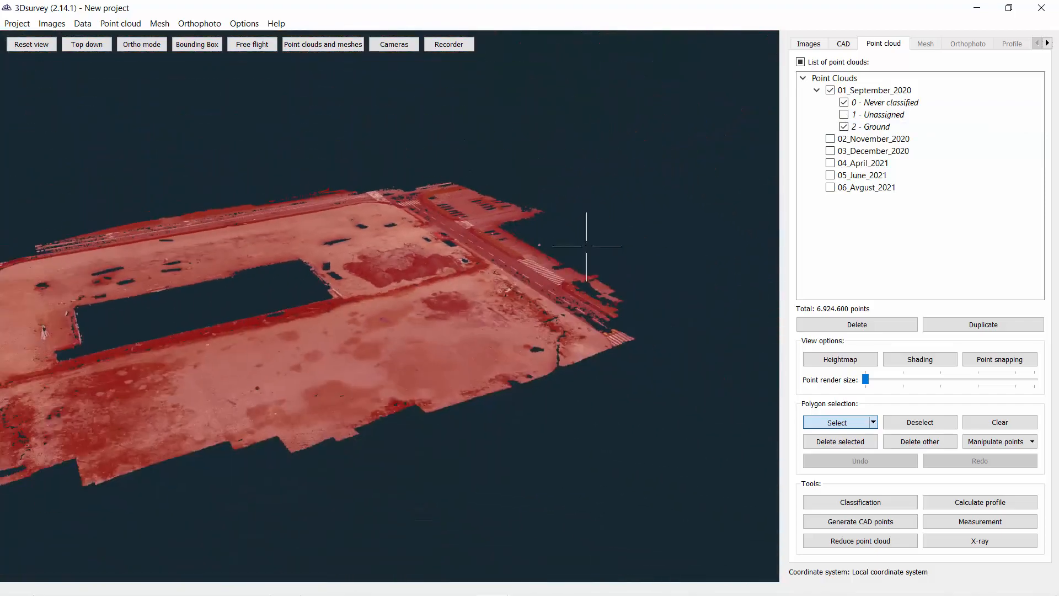
drag(337, 324, 417, 348)
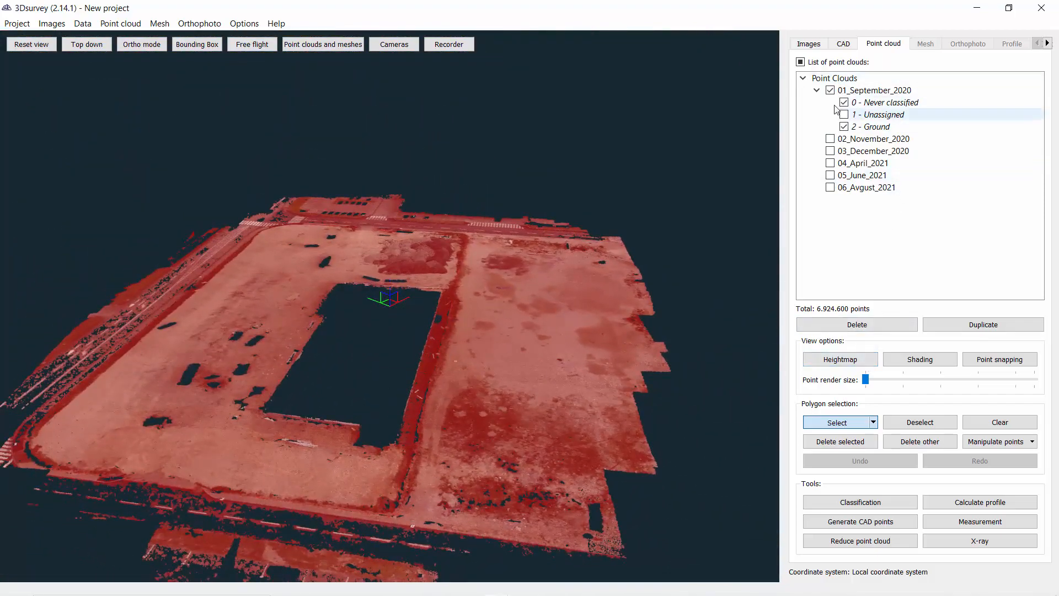
click(1000, 423)
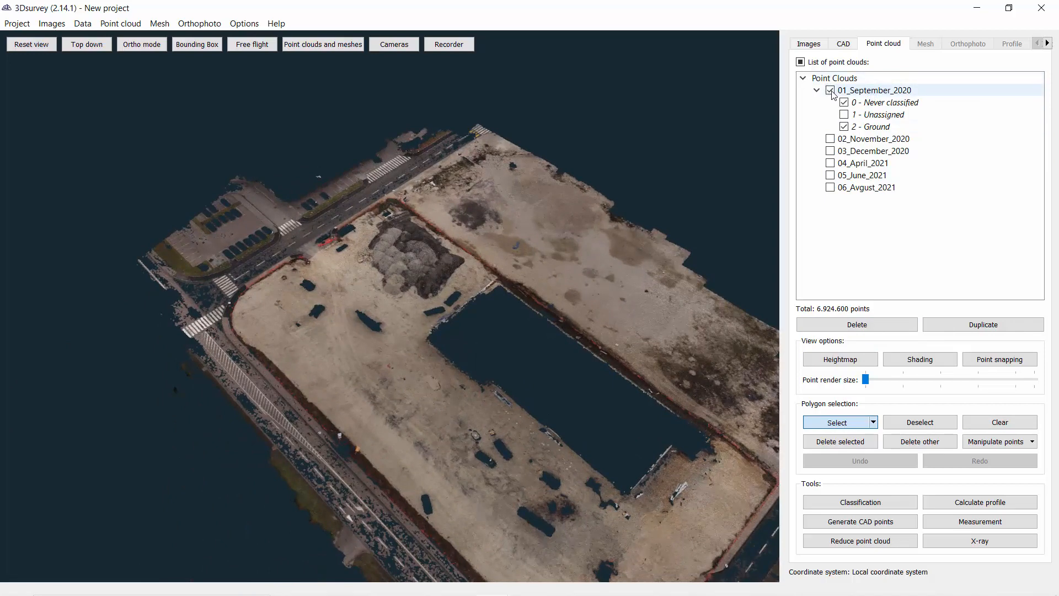
Show 05_June_2021 instead of 01_September_2020 and reset its point color to Default
click(830, 91)
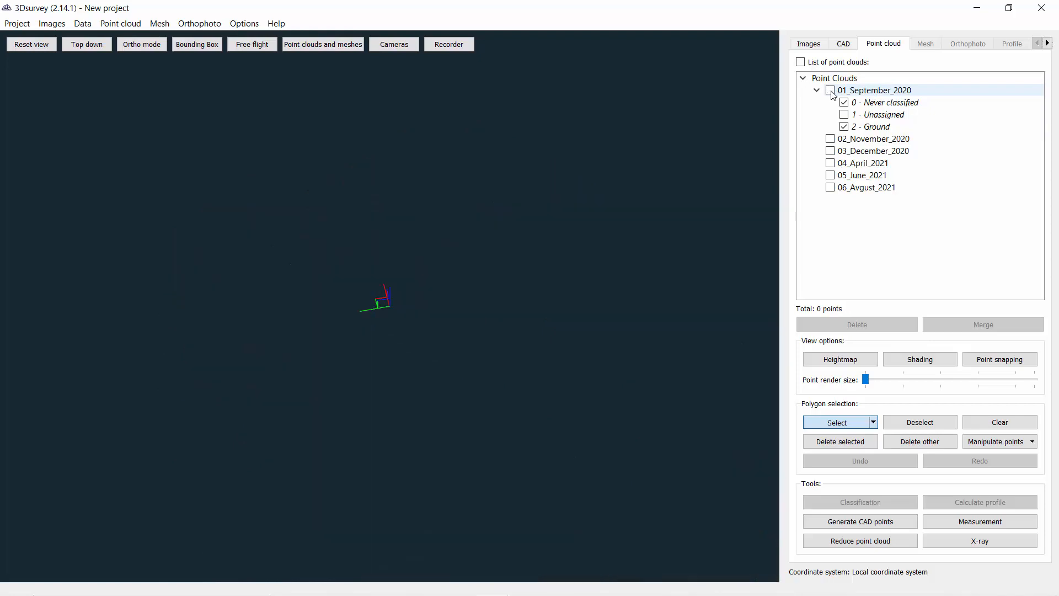
click(829, 176)
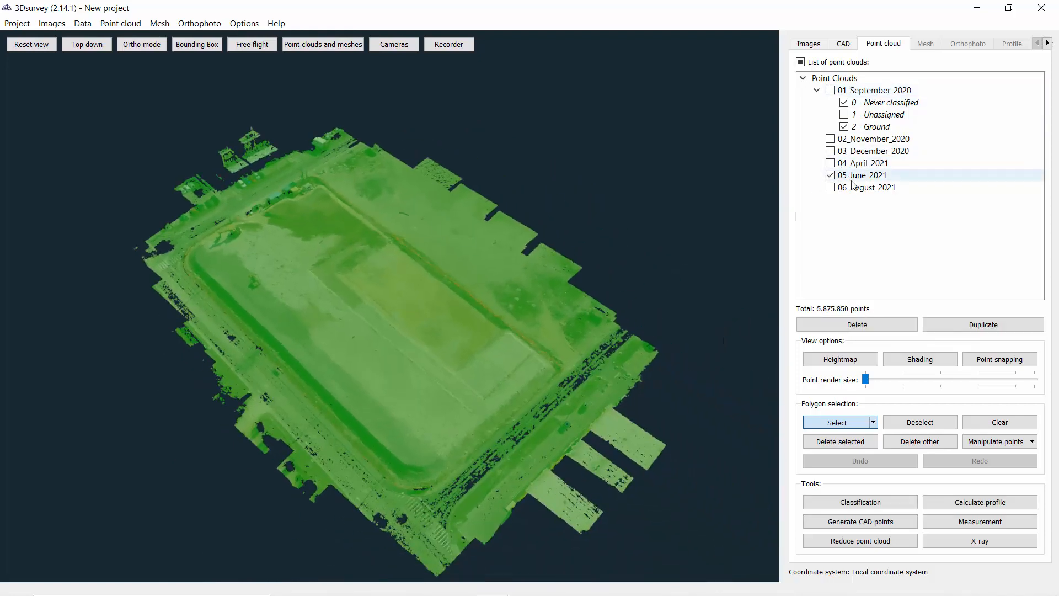
right_click(853, 175)
mouse_move(894, 240)
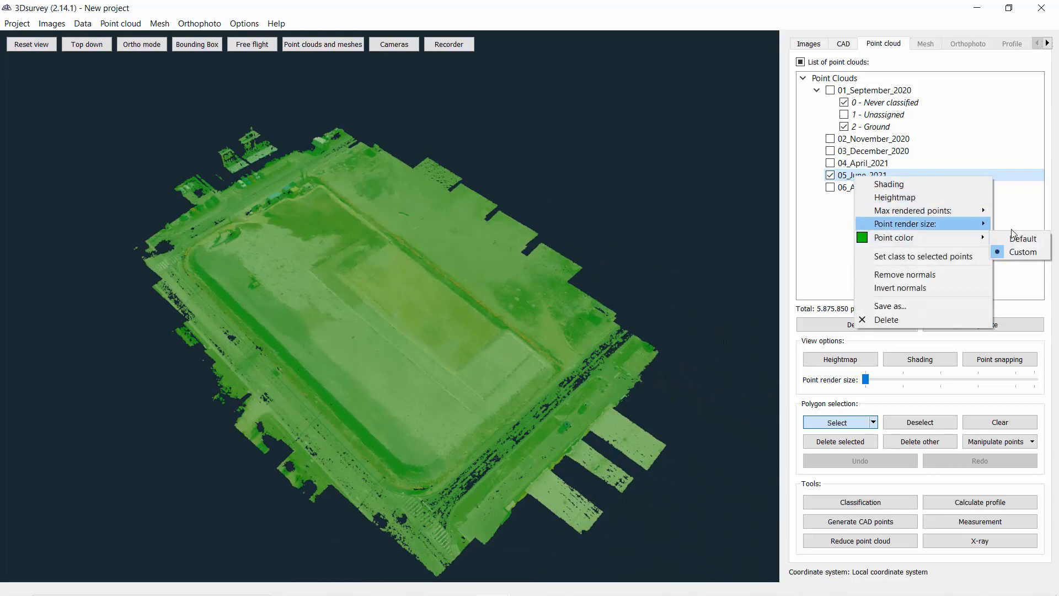
click(1023, 238)
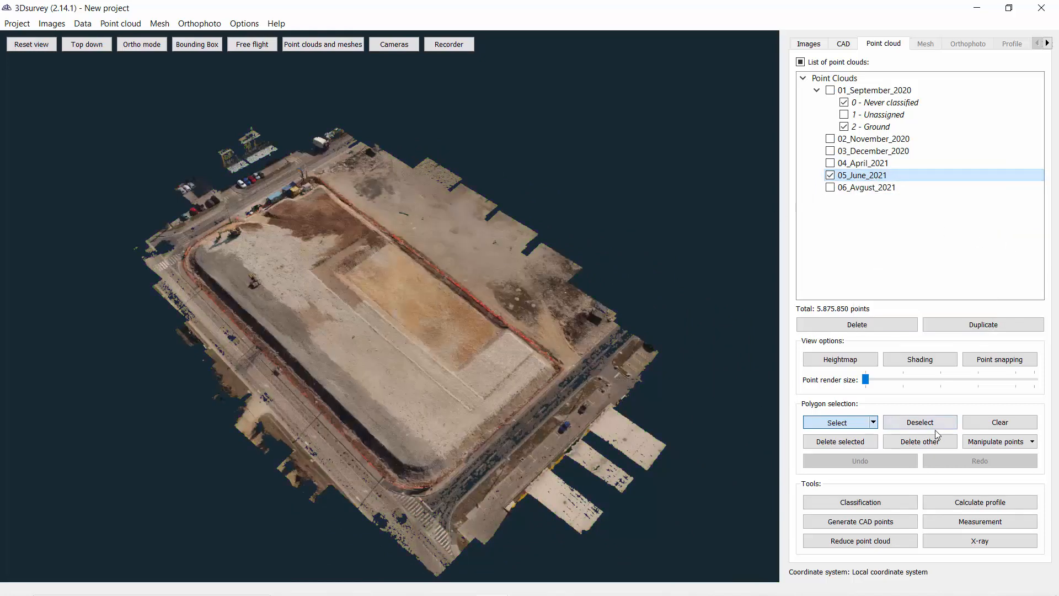
Classify the 05_June_2021 cloud with the preset parameters, picking the terrain region in the middle of the site as ground
click(847, 503)
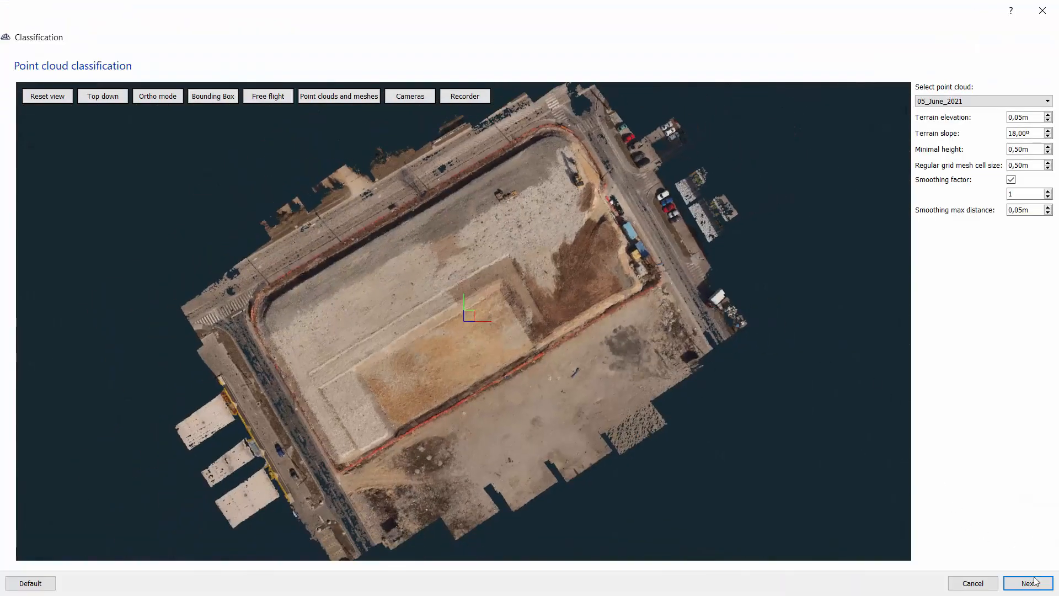
click(1029, 583)
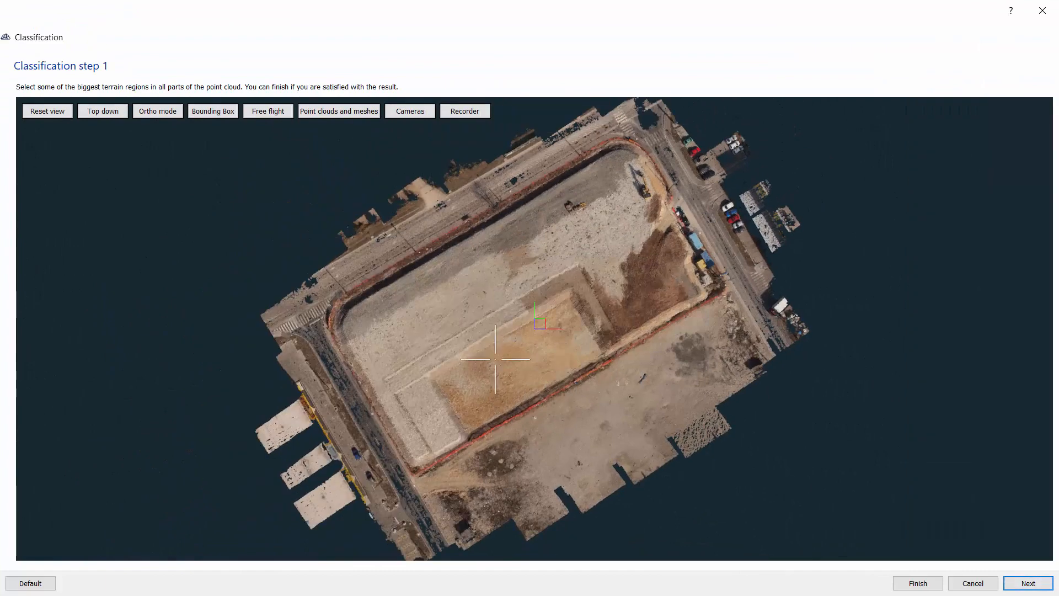
mouse_move(504, 358)
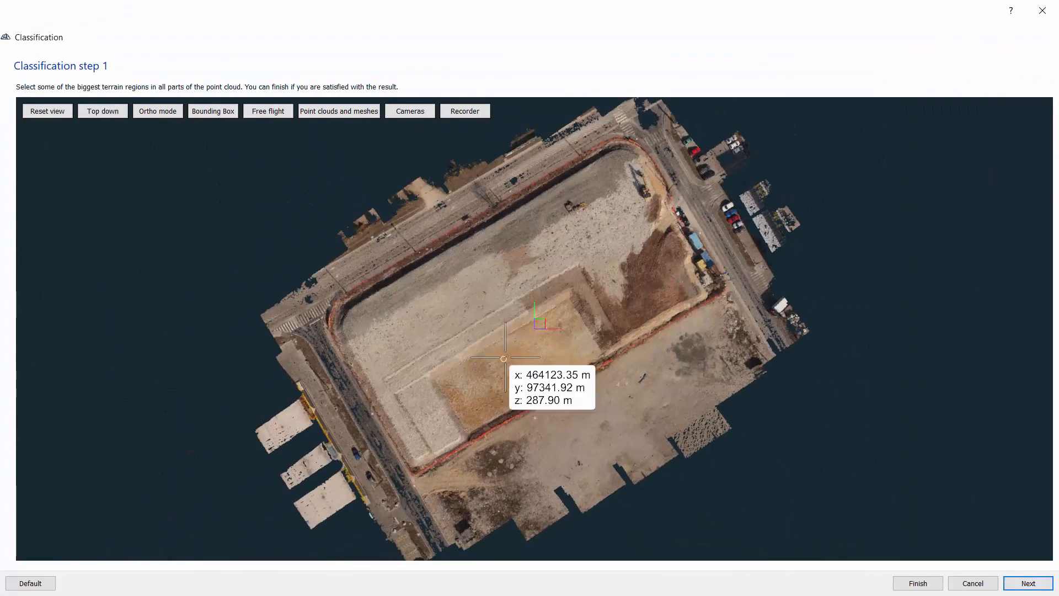
click(503, 358)
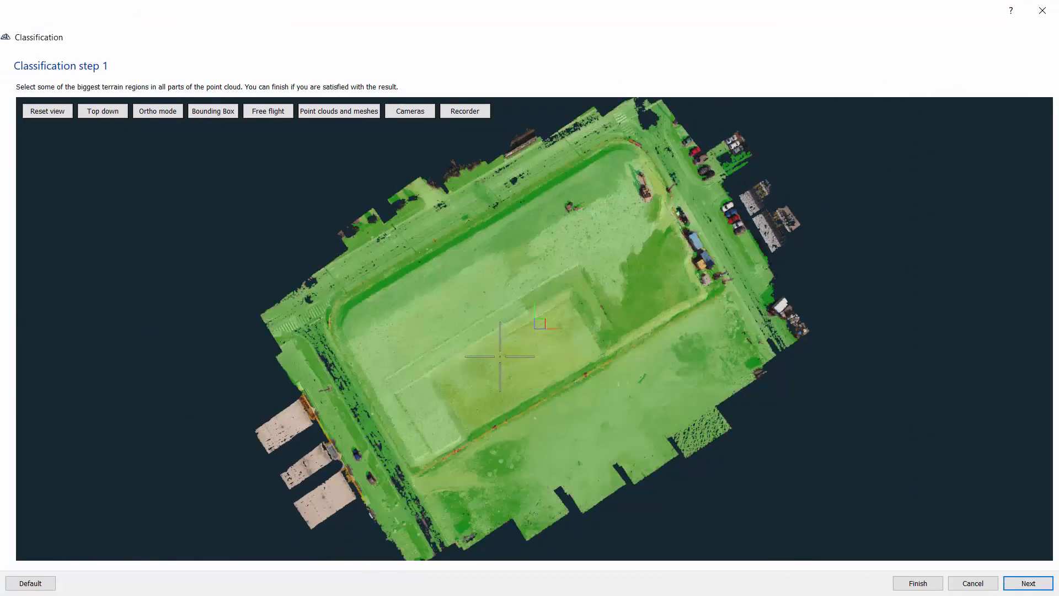
click(1027, 583)
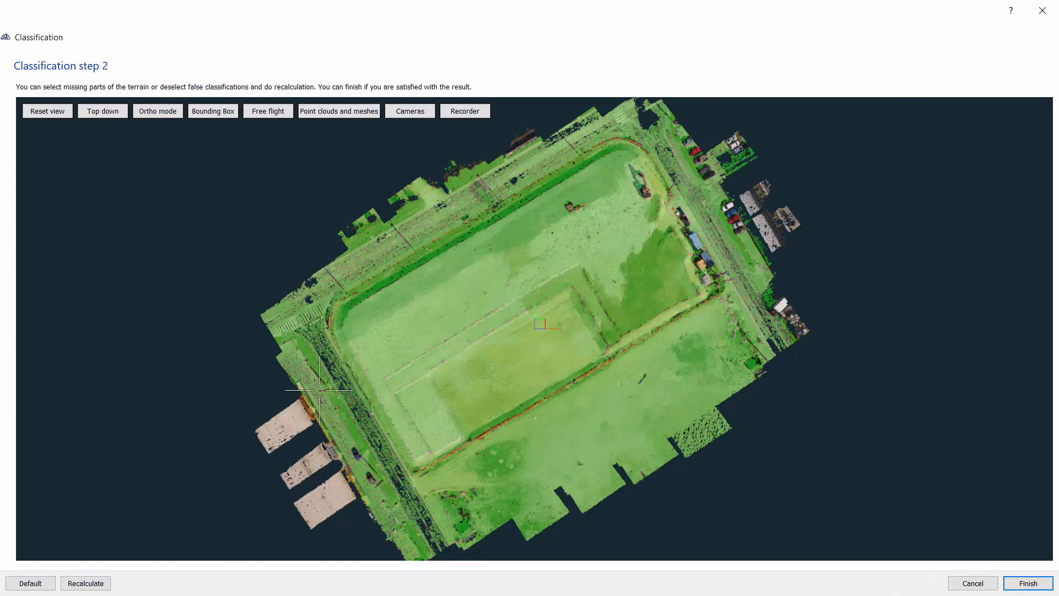
click(1028, 583)
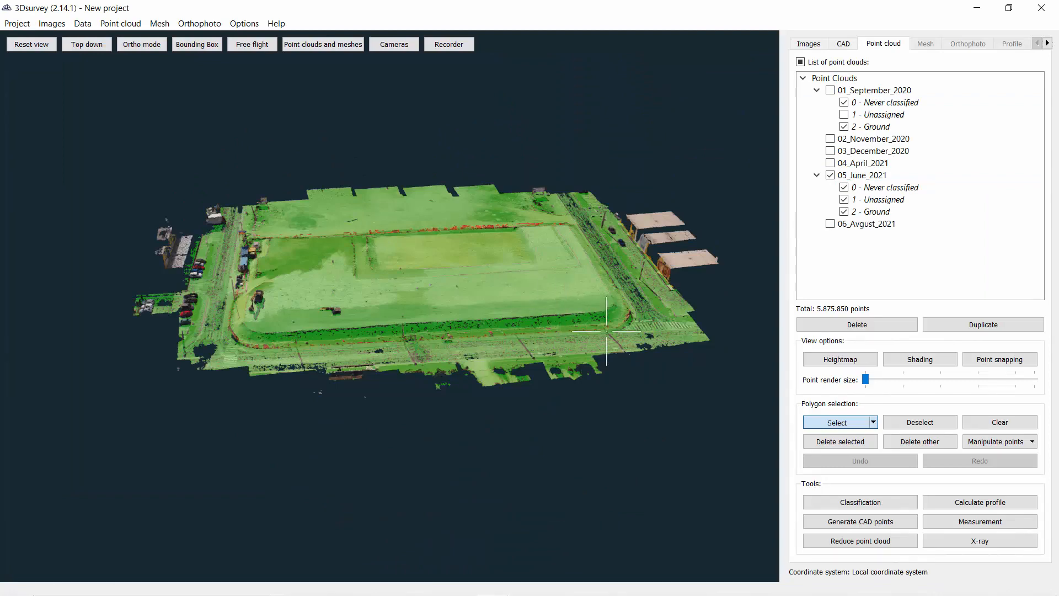
Hide the 0 - Never classified and 1 - Unassigned classes of 05_June_2021 and clear the point selection
drag(606, 332, 461, 332)
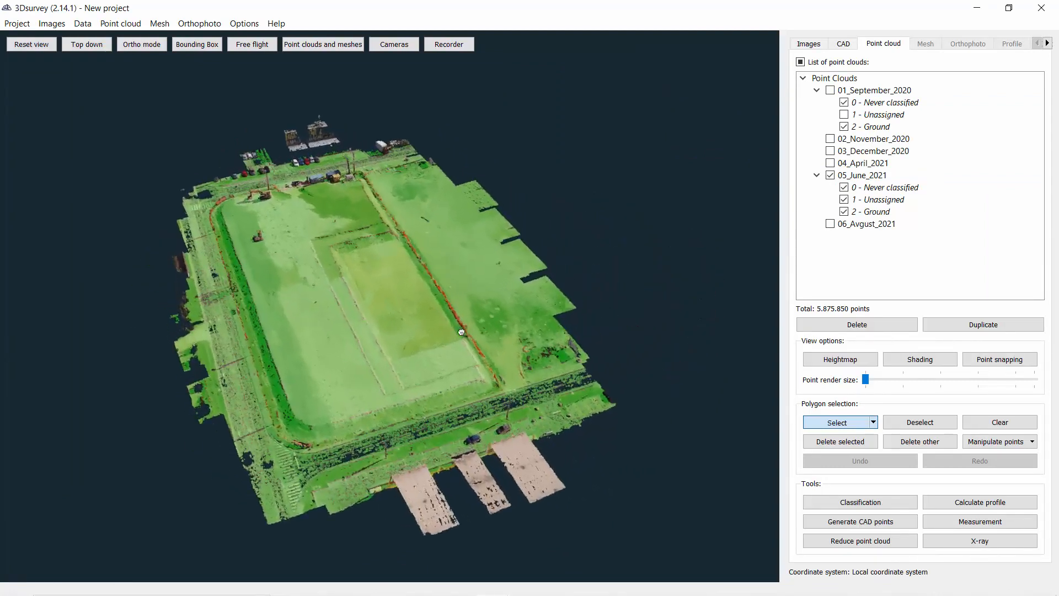
scroll(461, 331, up, 5)
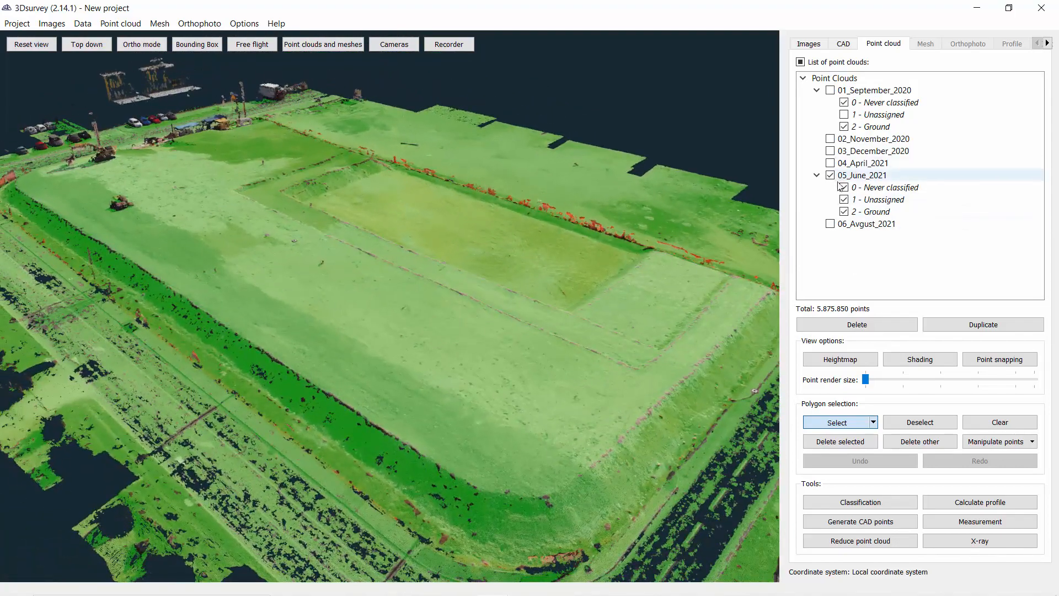
click(844, 187)
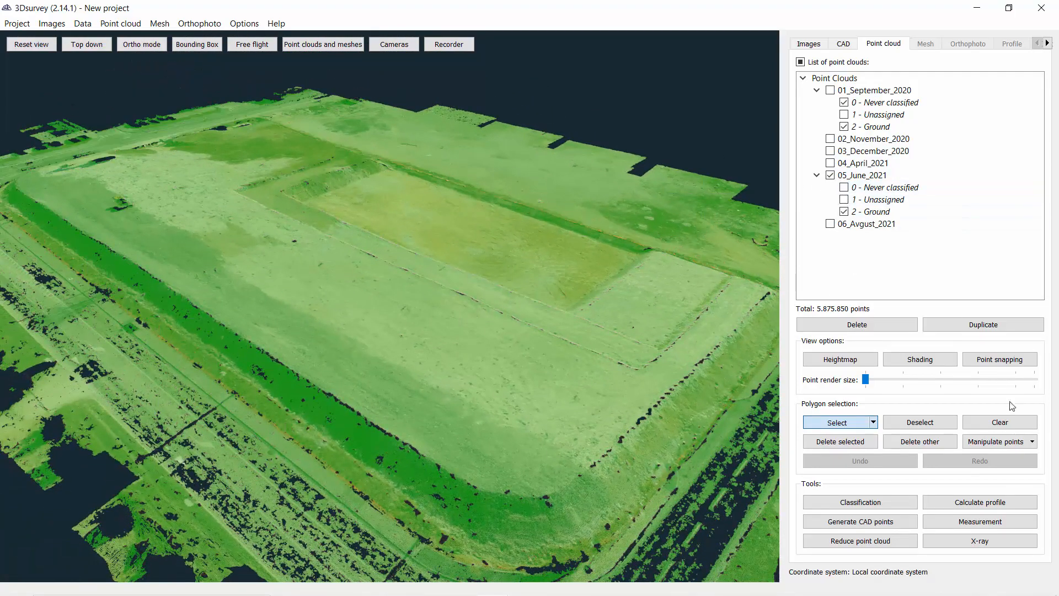
click(1009, 430)
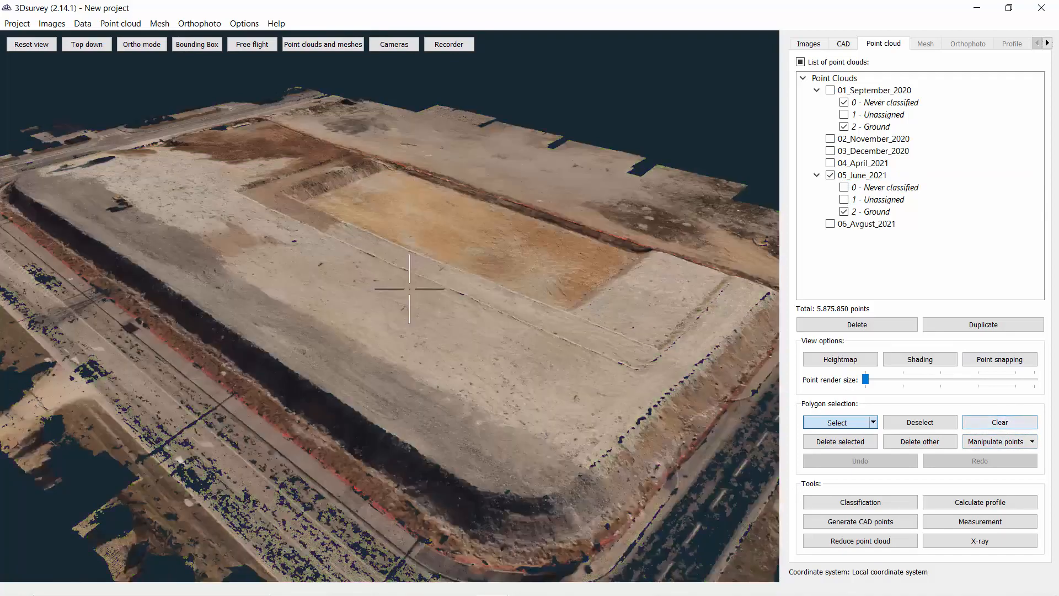
Show 01_September_2020 together with 05_June_2021 and examine both ground surfaces around the excavation and stockpile from several angles
drag(412, 295, 514, 263)
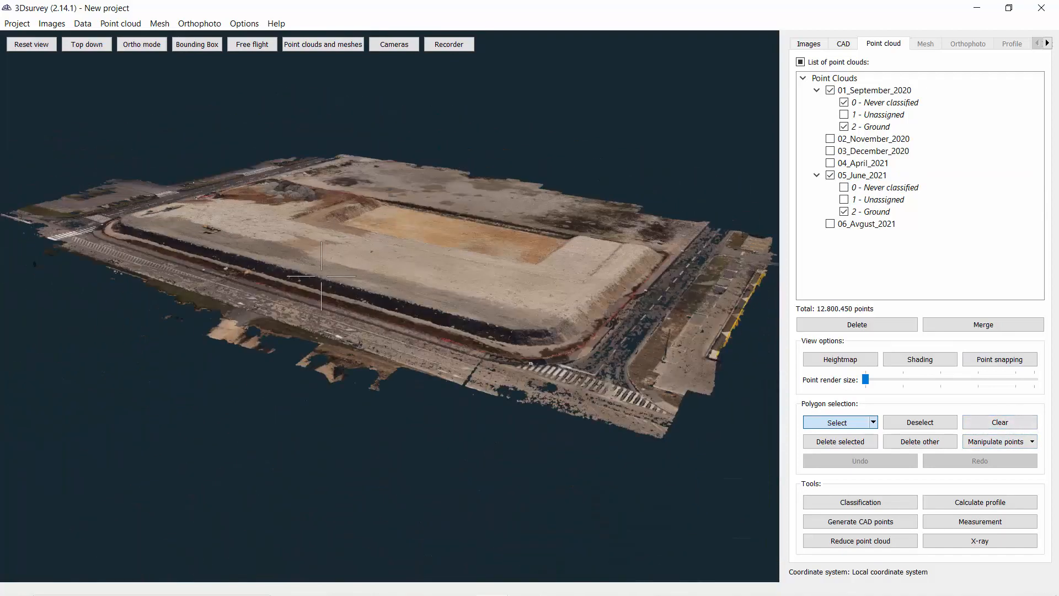
drag(368, 302, 543, 256)
scroll(546, 254, up, 4)
right_drag(545, 254, 413, 356)
scroll(412, 356, up, 3)
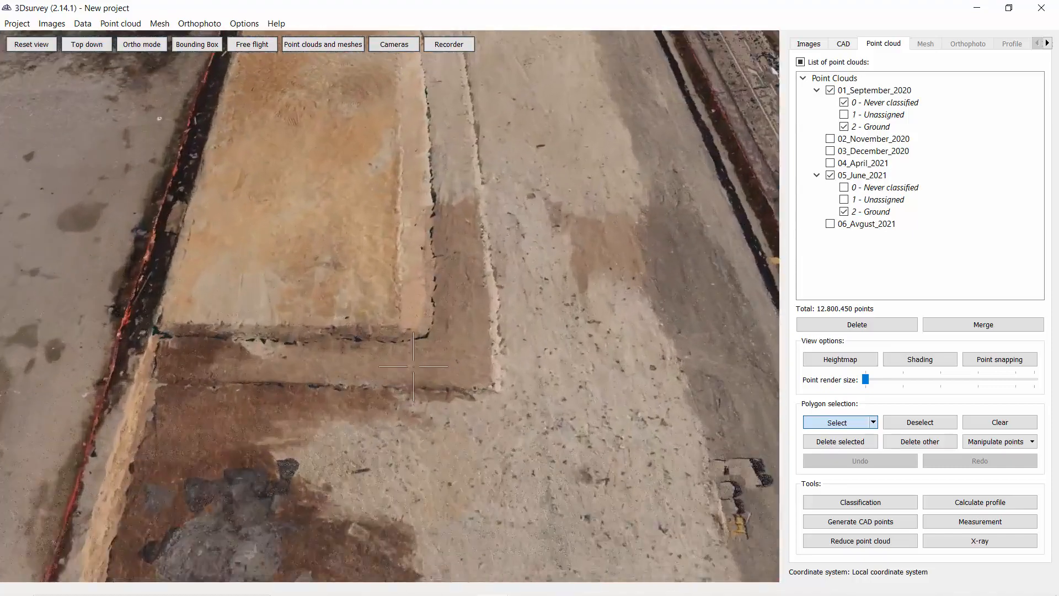
drag(413, 356, 486, 320)
scroll(486, 319, down, 6)
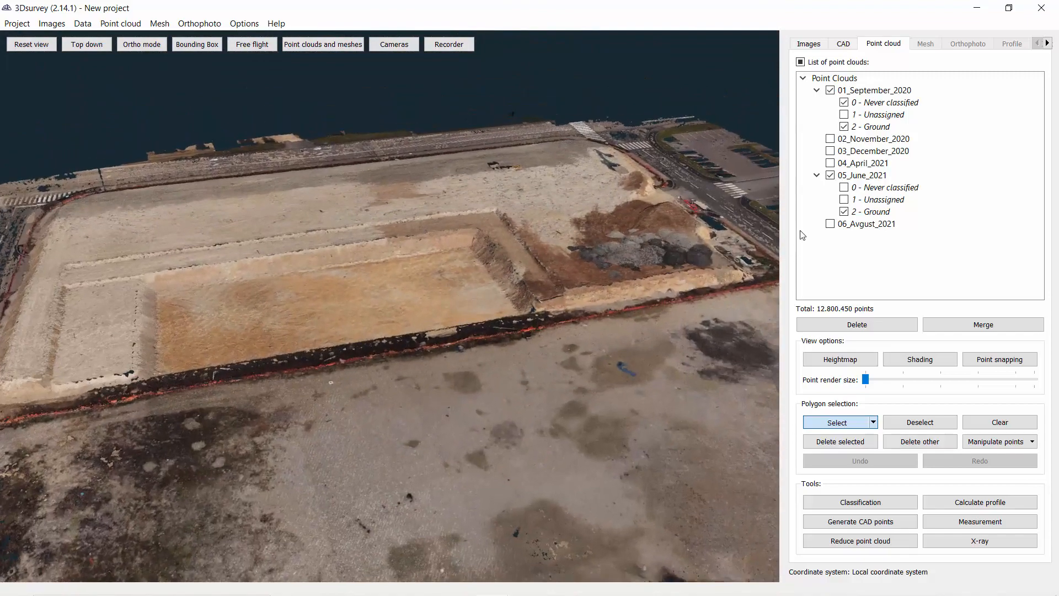
scroll(483, 241, down, 3)
drag(481, 241, 475, 282)
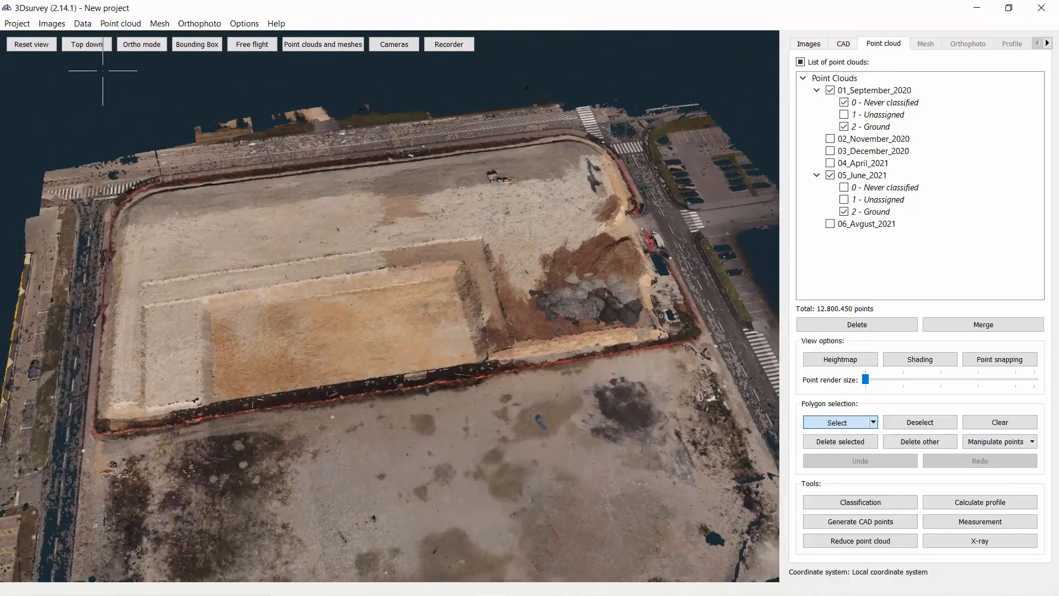
Calculate a regular grid mesh (DSM) from 01_September_2020 without unassigned points, using 0.50 m cells, Optimized hole filling and 1-cell smoothing
click(160, 24)
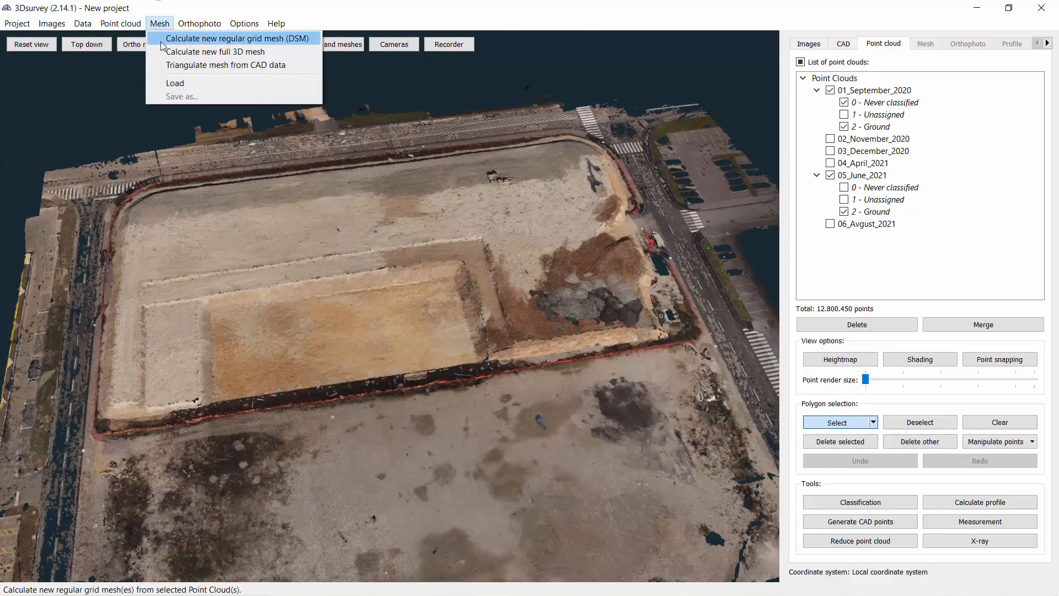
click(165, 40)
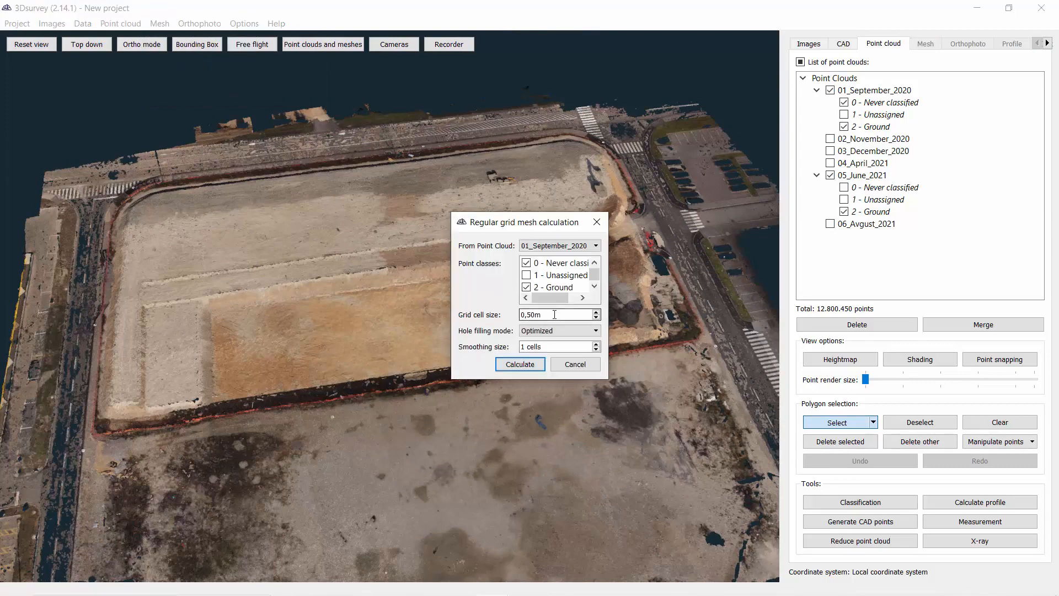
click(549, 247)
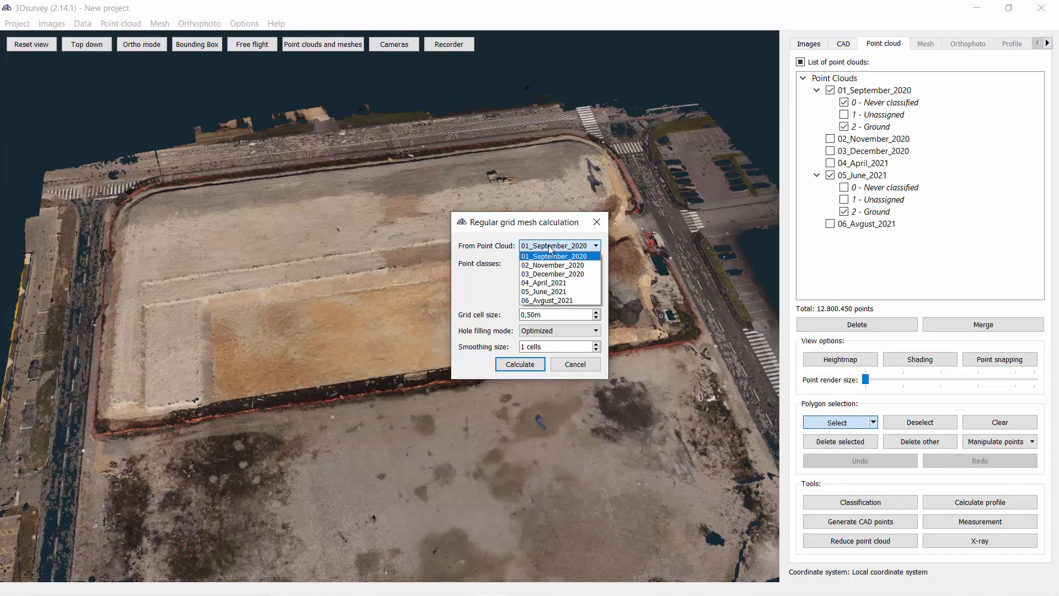
click(549, 248)
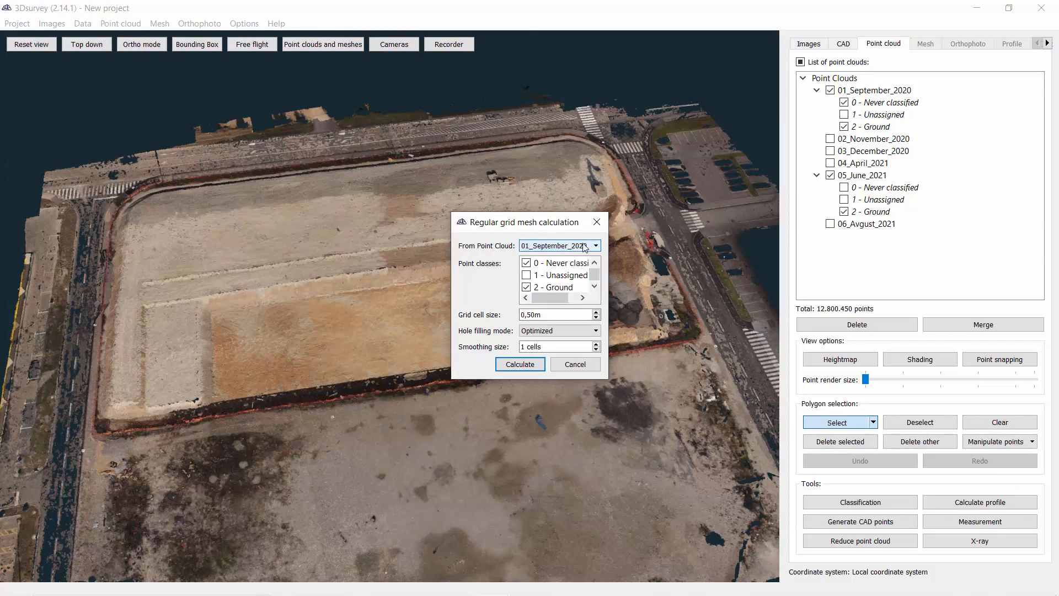
click(566, 247)
click(560, 249)
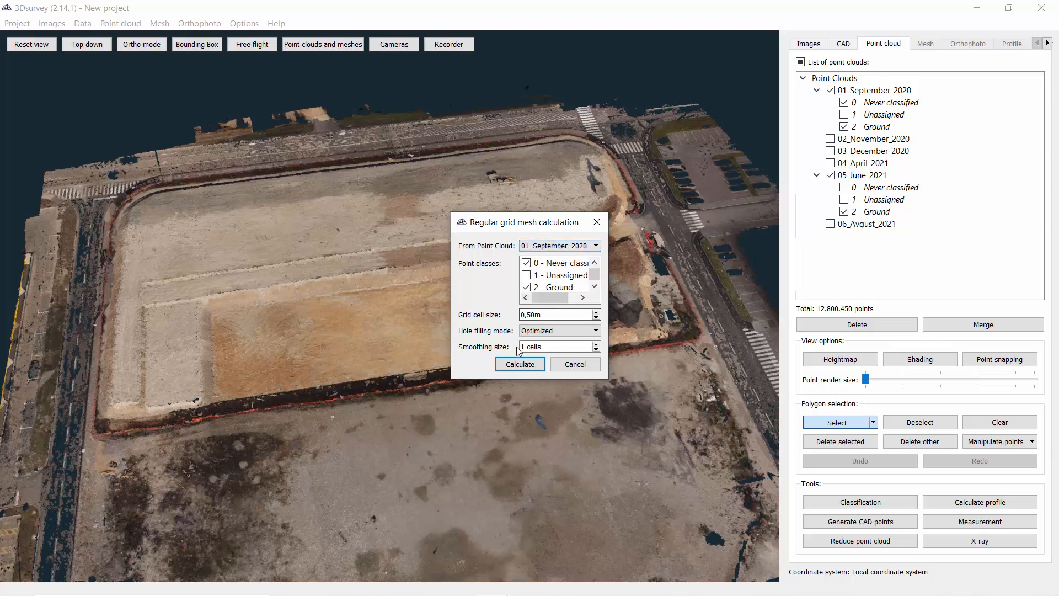
click(519, 364)
drag(393, 389, 586, 259)
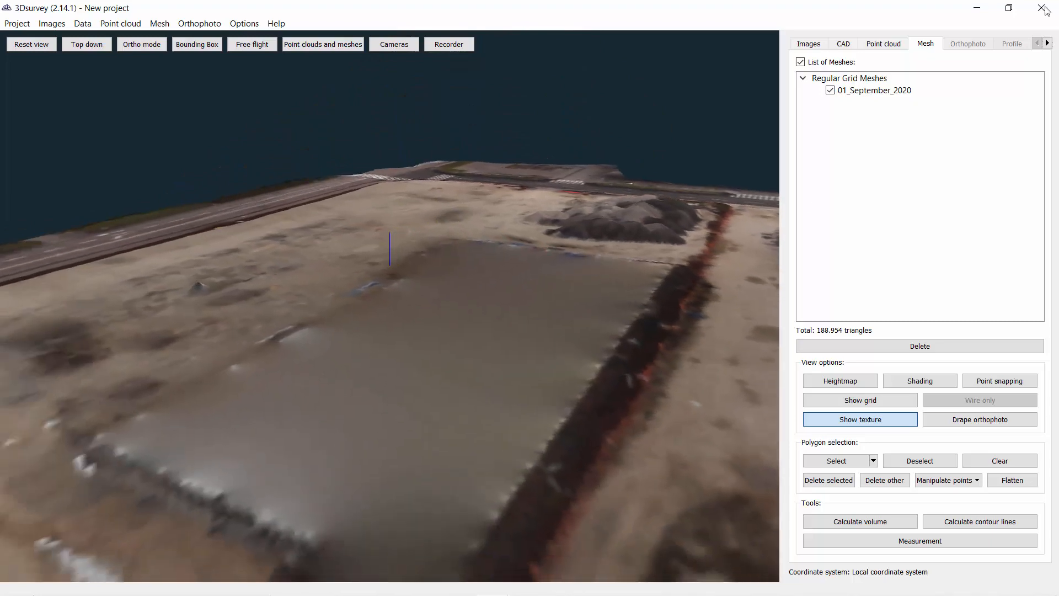
Calculate a regular grid mesh (DSM) from only the Ground class of 05_June_2021, using 0.50 m cells, Optimized hole filling and 1-cell smoothing
click(883, 44)
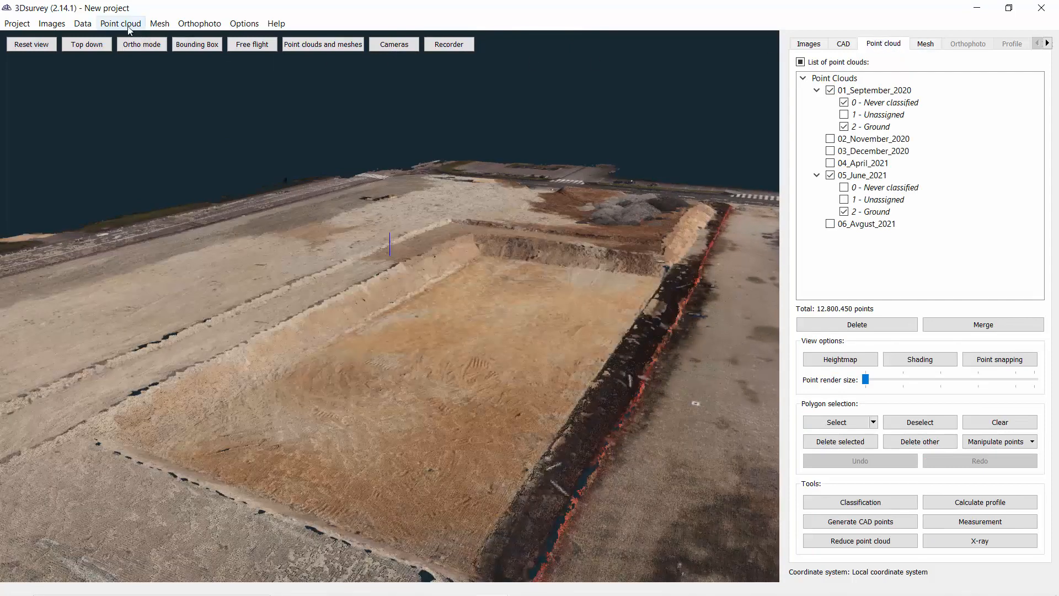
click(155, 24)
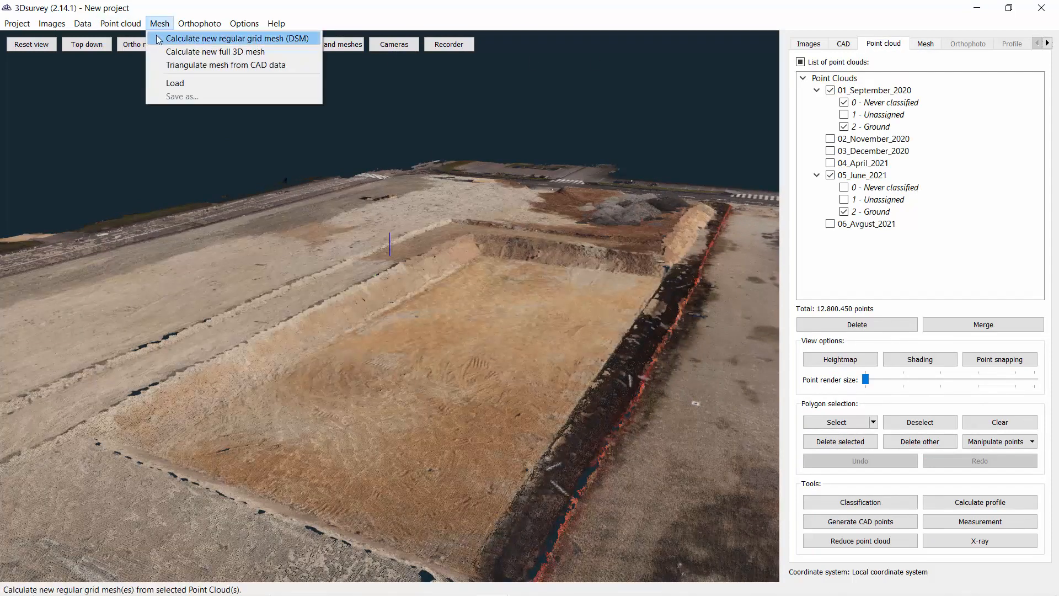
click(158, 39)
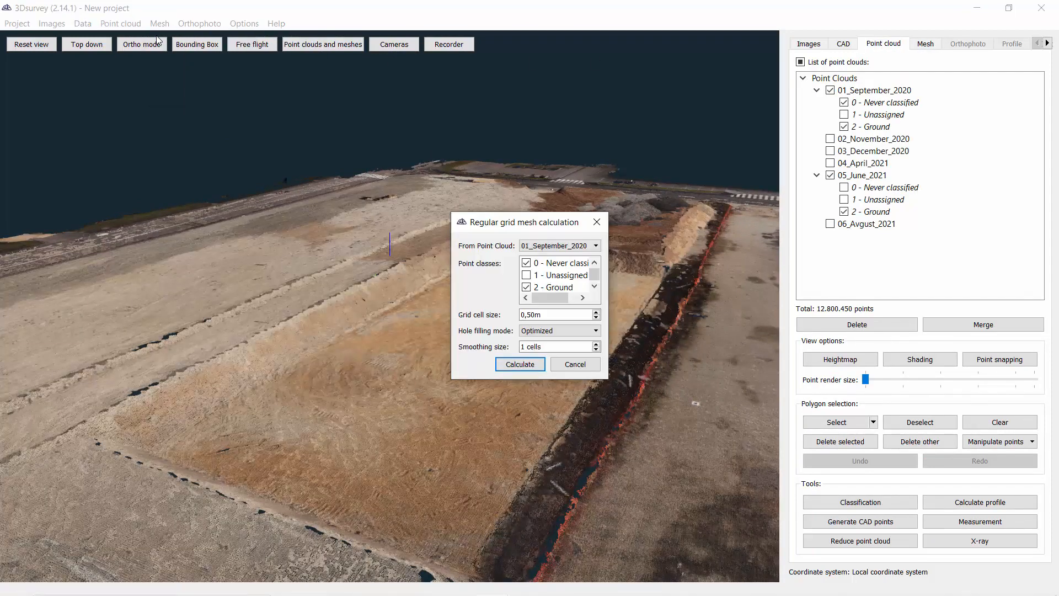
click(585, 247)
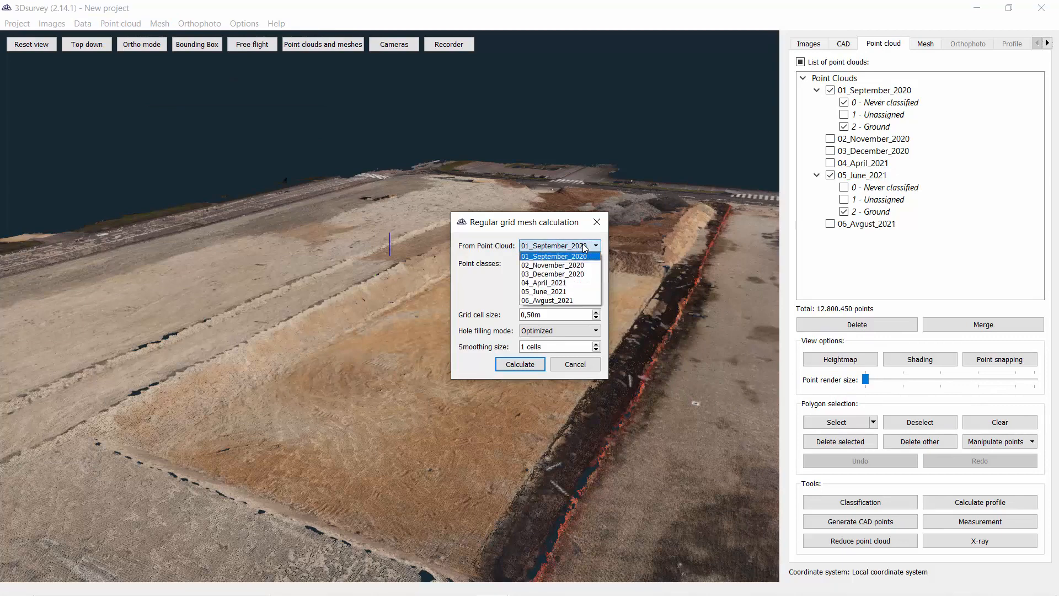
click(560, 292)
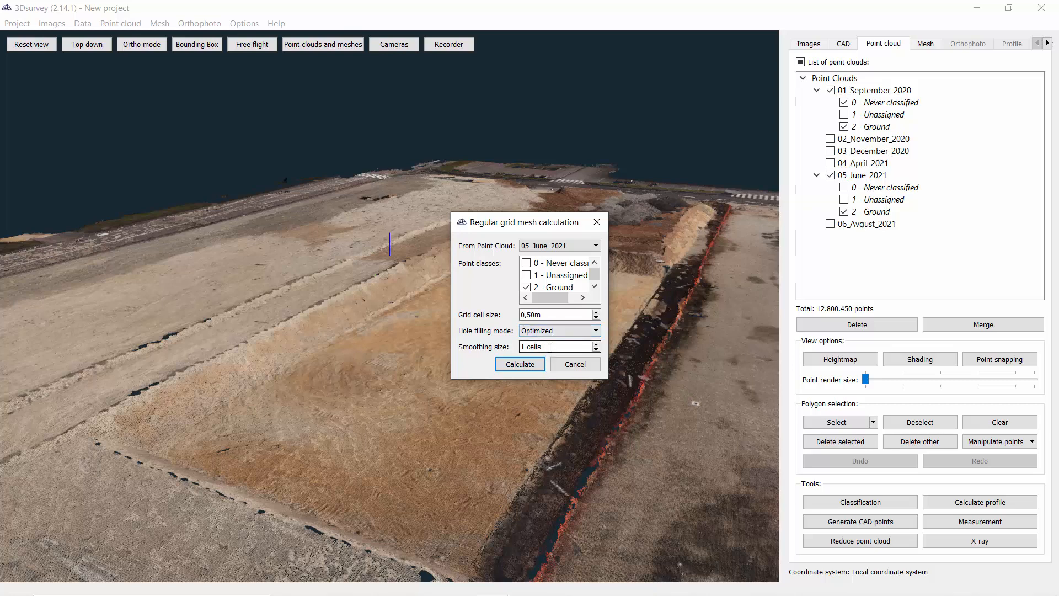
click(519, 364)
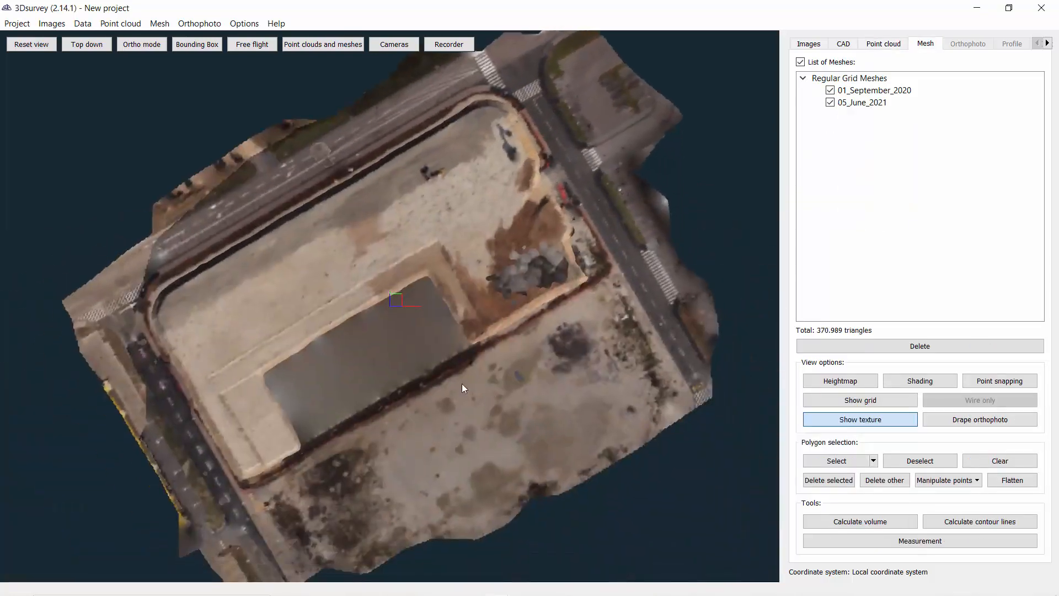
Compare the September and June meshes around the excavation by hiding 05_June_2021 and showing it again
scroll(454, 376, up, 4)
drag(437, 348, 514, 372)
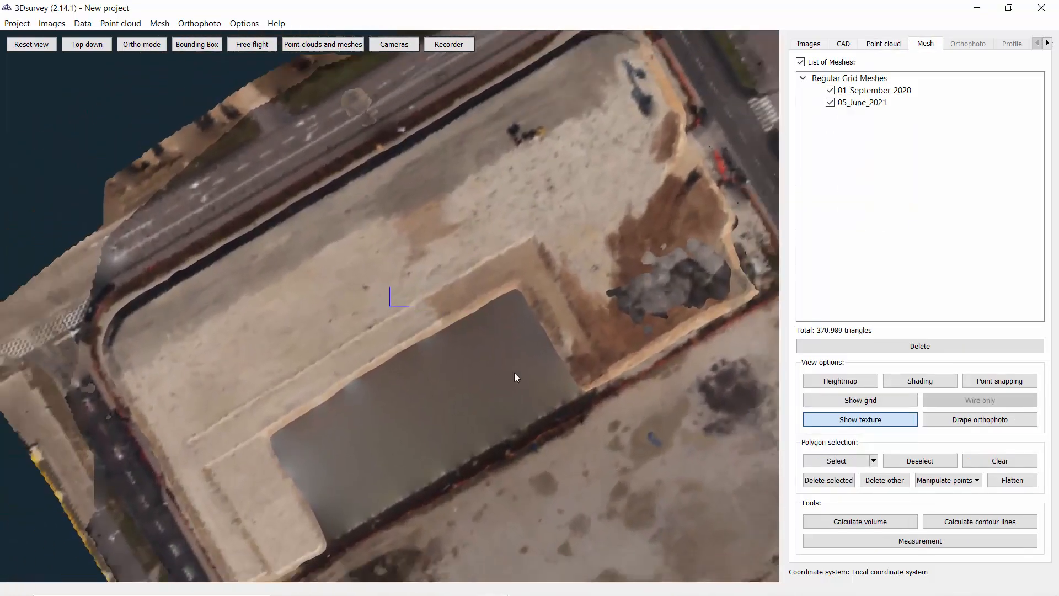
right_drag(514, 372, 364, 246)
scroll(485, 391, up, 4)
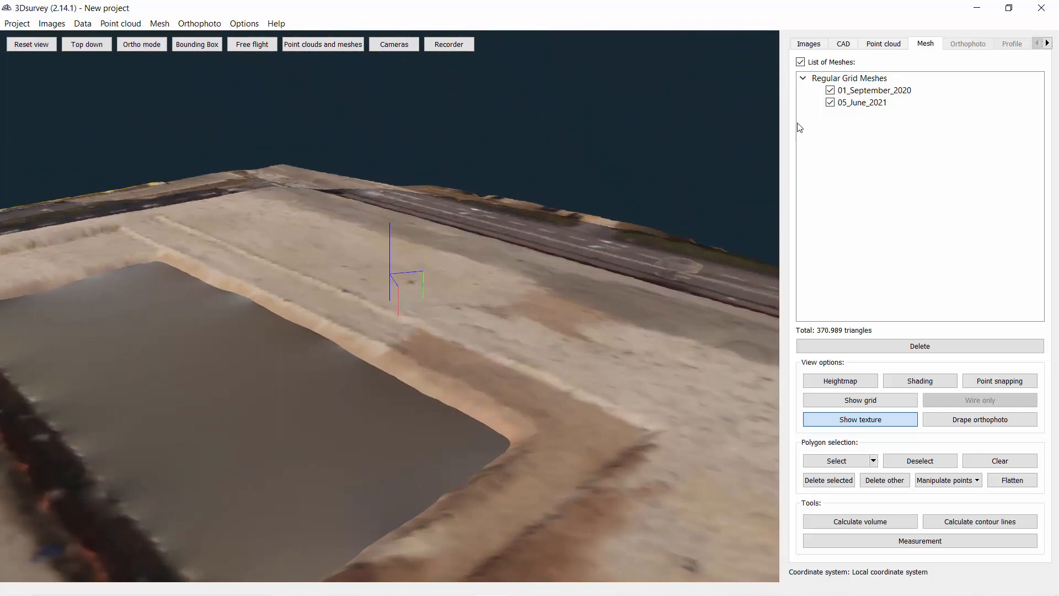
click(830, 103)
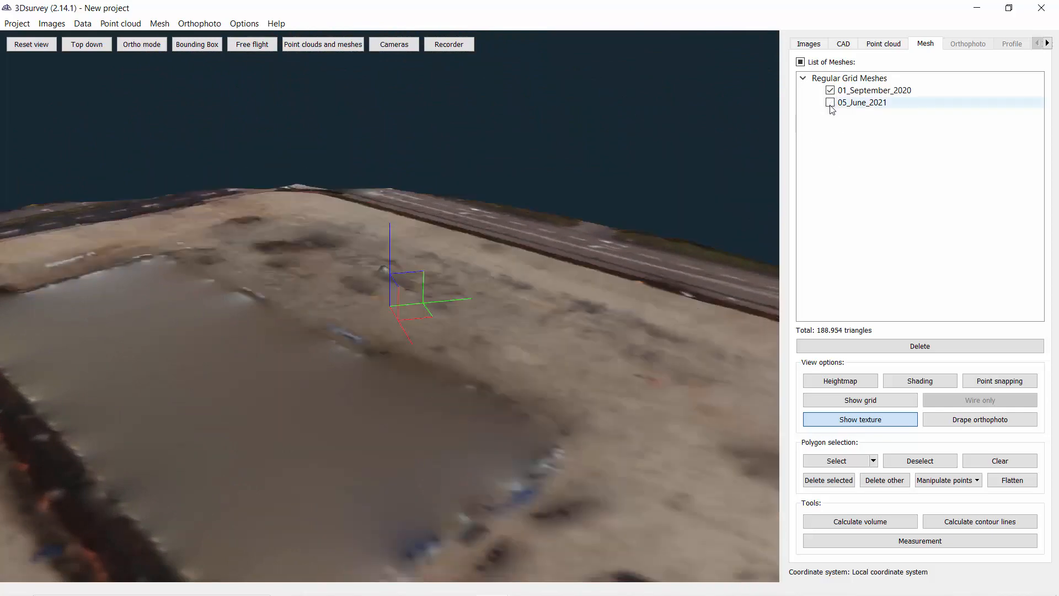
click(830, 103)
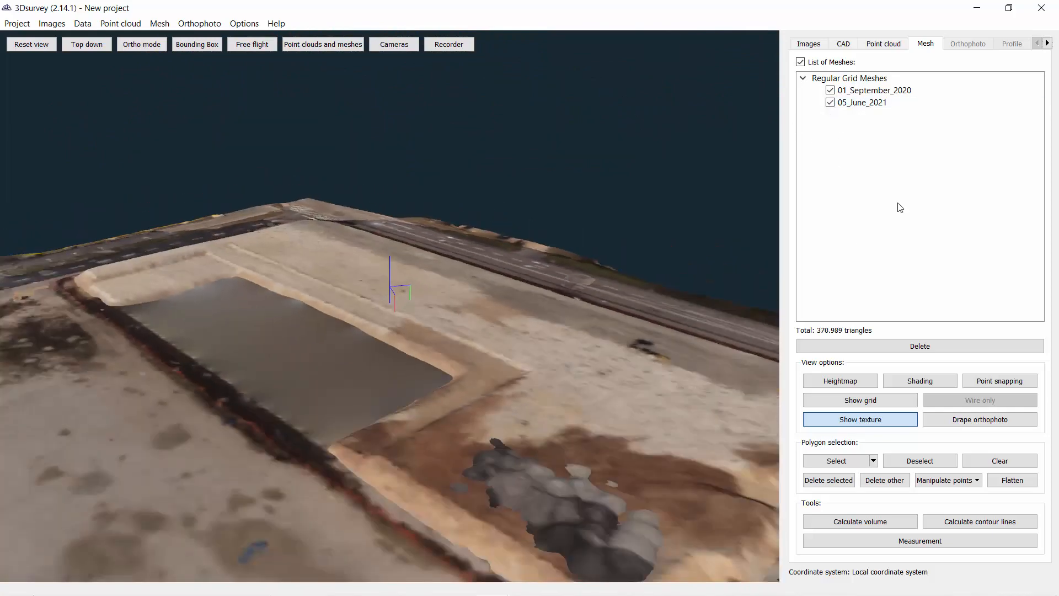
Display the 01_September_2020 mesh as a heightmap with shading
right_click(892, 91)
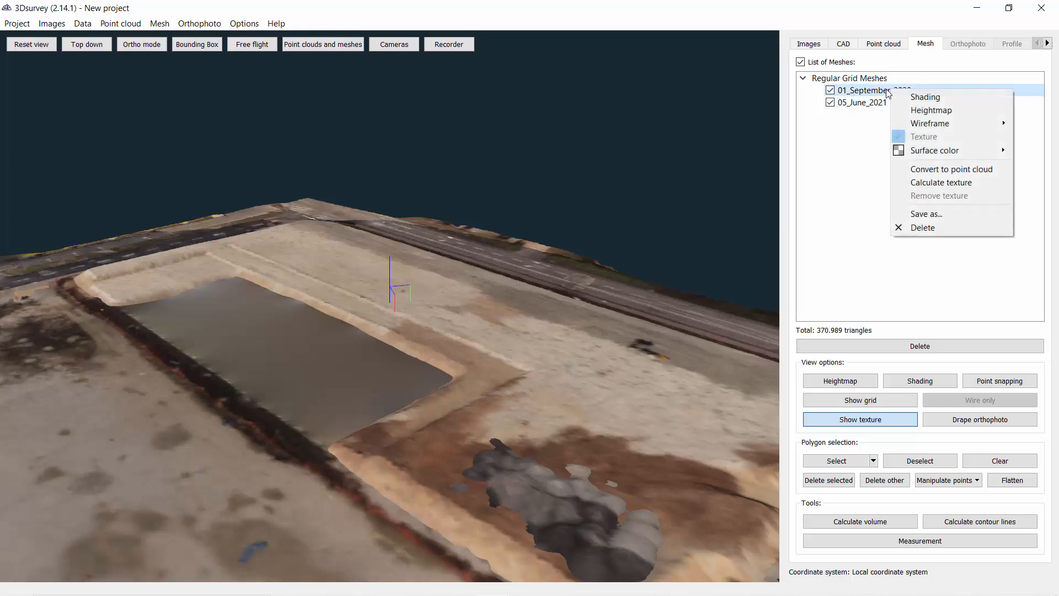
click(940, 114)
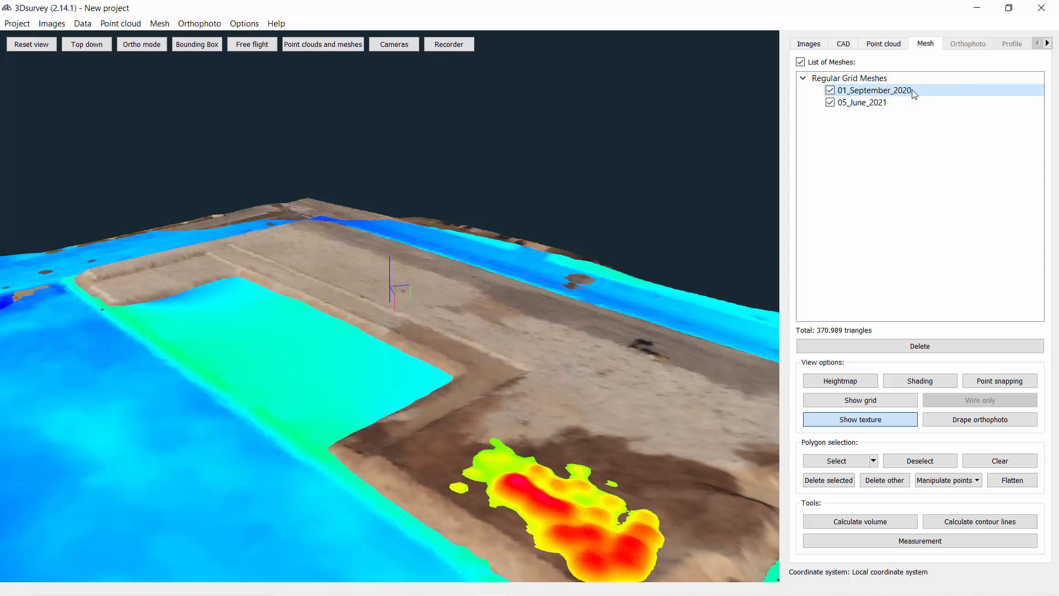
right_click(913, 94)
click(938, 101)
mouse_move(492, 315)
mouse_down()
mouse_move(547, 309)
mouse_move(579, 346)
mouse_move(754, 170)
mouse_up()
Show the wireframe grid on the 05_June_2021 mesh and inspect it over the September surface
right_click(871, 104)
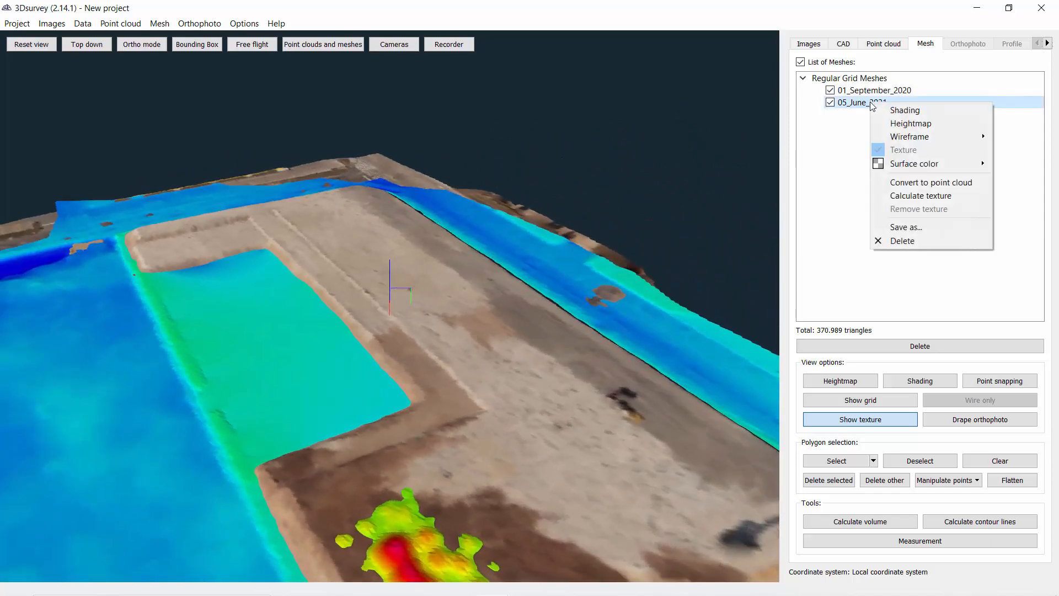
mouse_move(889, 139)
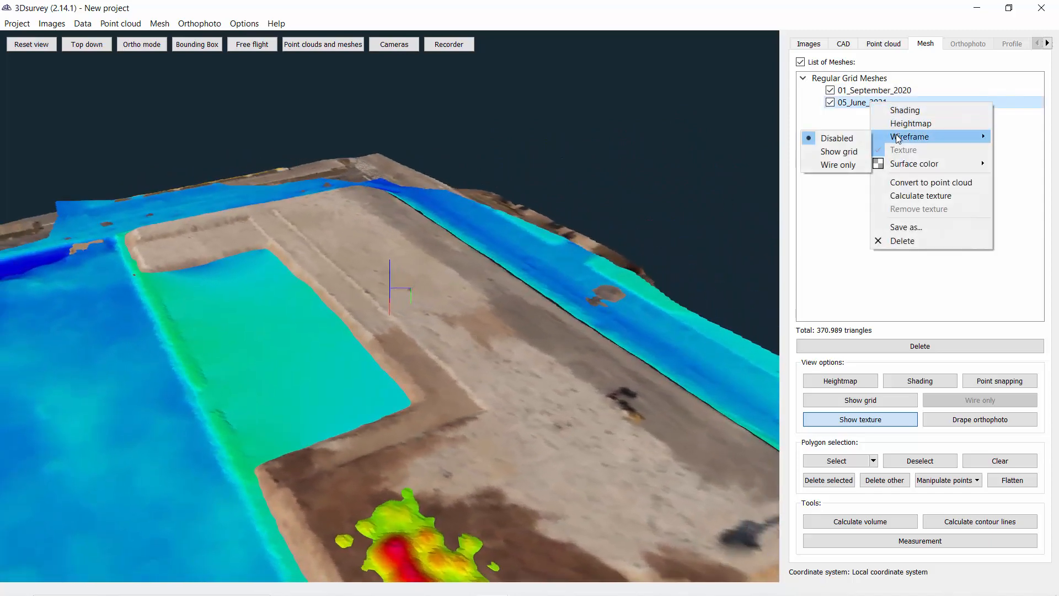
click(839, 154)
scroll(398, 356, up, 3)
scroll(398, 356, up, 2)
drag(398, 356, 536, 375)
scroll(441, 292, down, 8)
scroll(484, 333, down, 4)
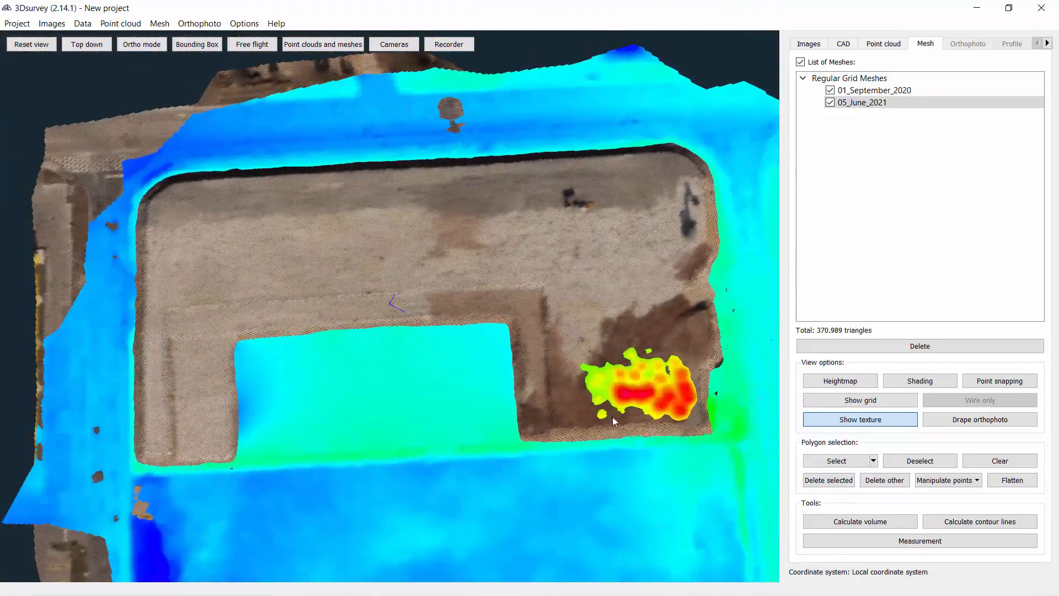
Select the whole raised construction area, including the excavation and stockpile, with a polygon just outside its edges
click(837, 461)
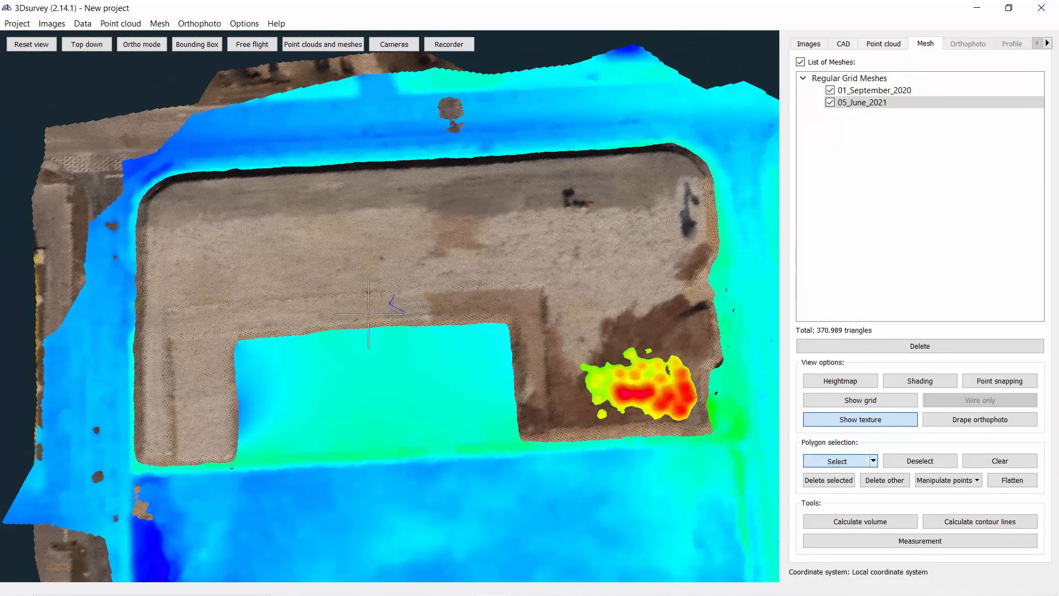
click(138, 184)
click(122, 206)
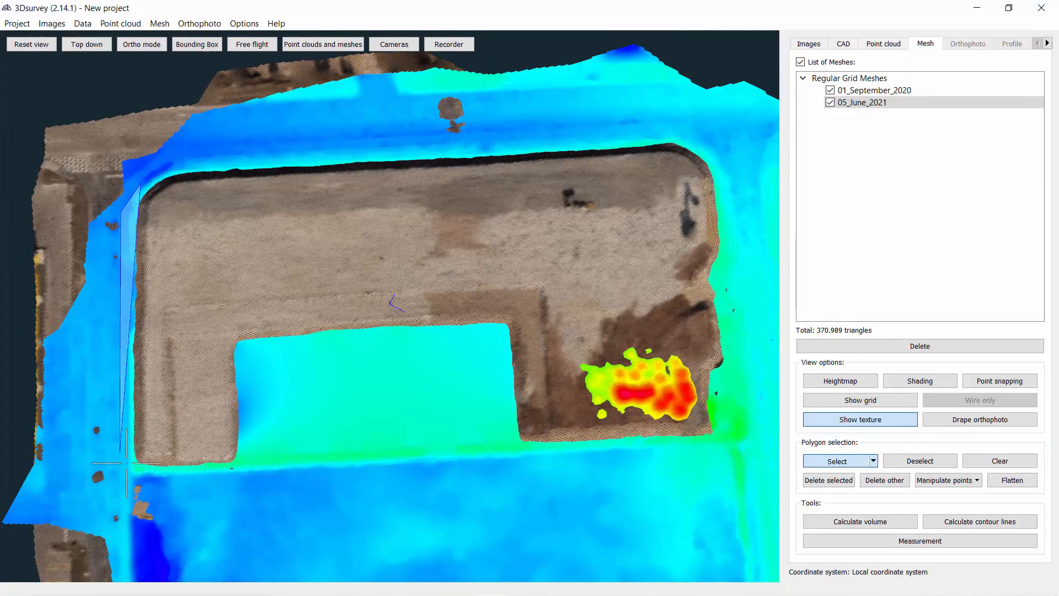
click(134, 480)
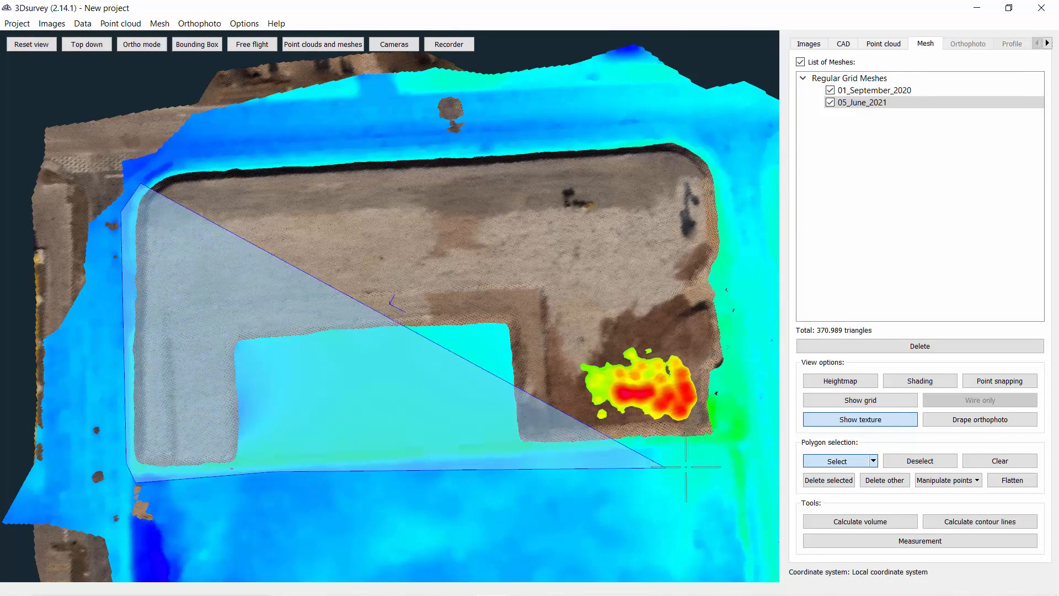
click(722, 446)
click(744, 406)
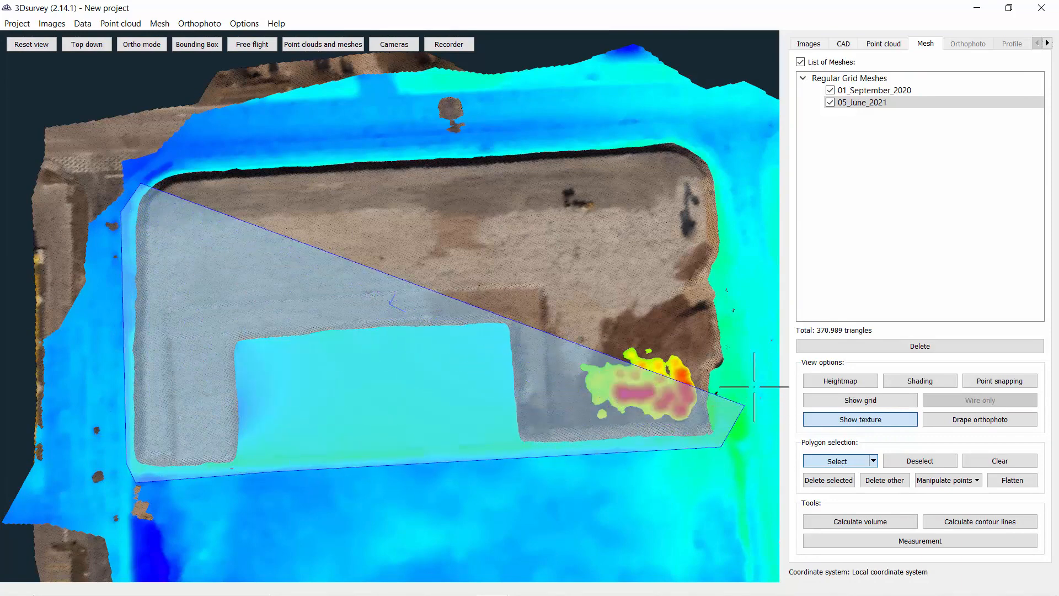
click(735, 210)
click(700, 142)
click(543, 134)
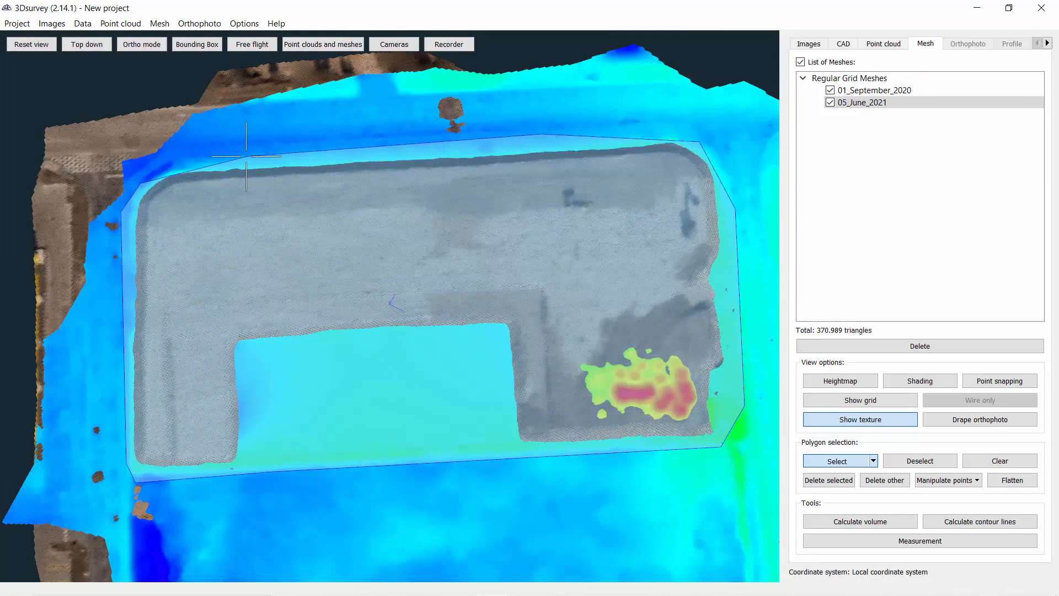
right_click(172, 166)
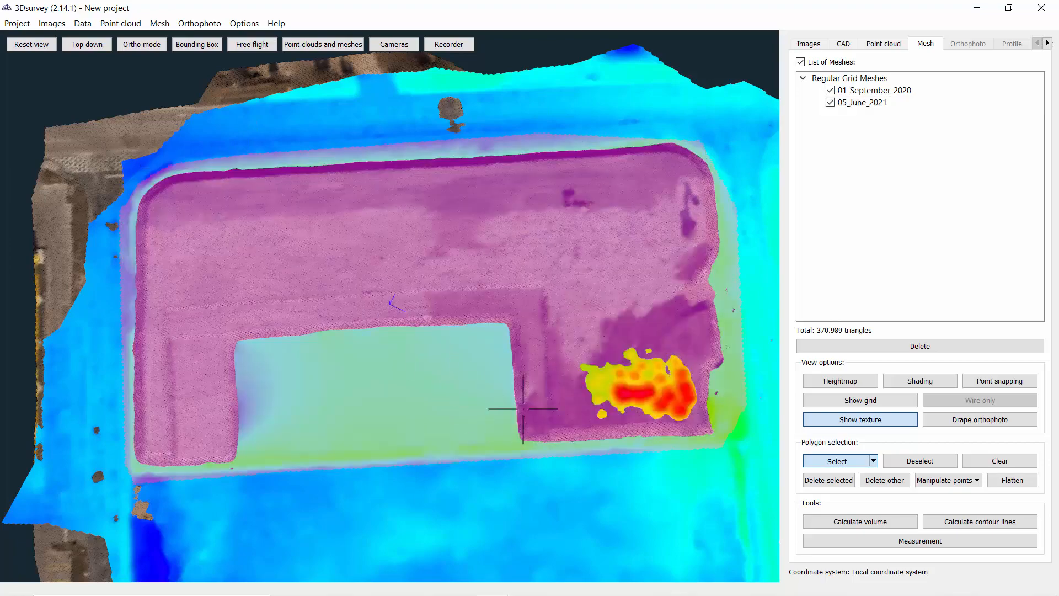
Calculate the volume within the current selection, with 01_September_2020 as initial surface and 05_June_2021 as final surface
drag(523, 409, 387, 300)
scroll(466, 399, up, 10)
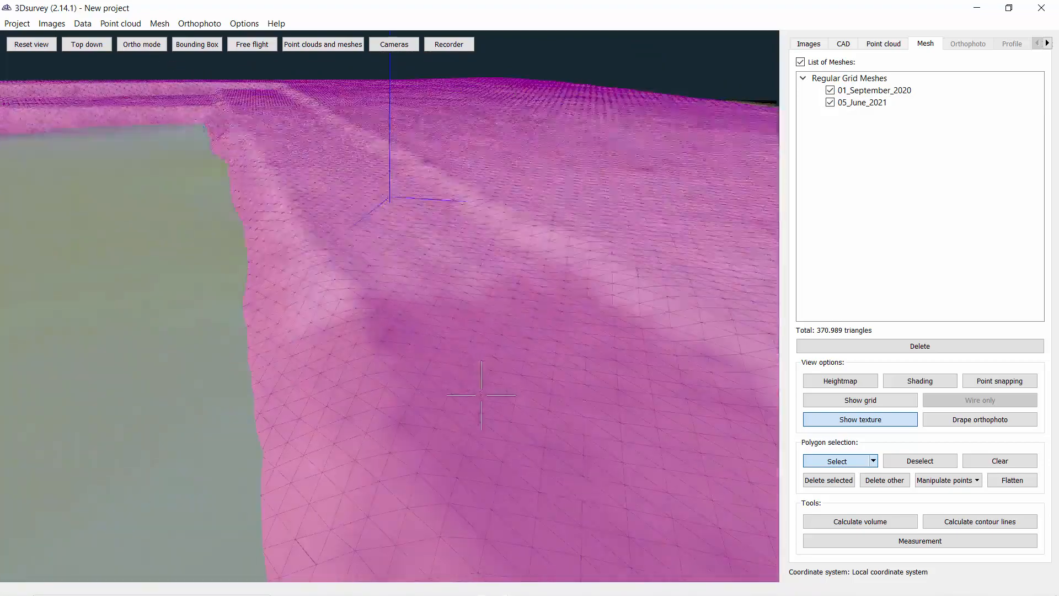
drag(475, 380, 353, 484)
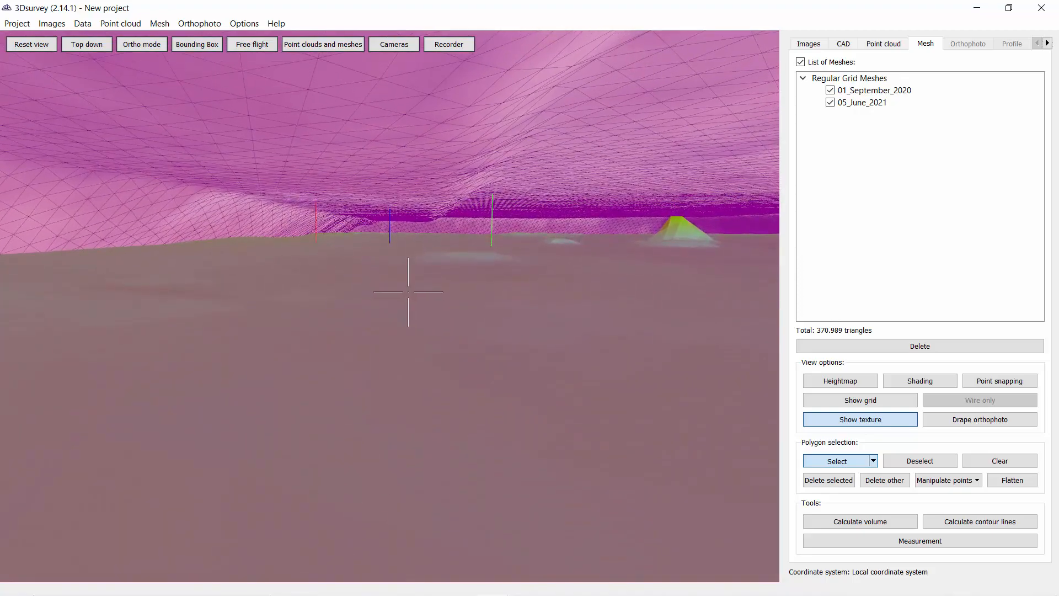
scroll(518, 361, down, 10)
drag(521, 364, 601, 435)
scroll(601, 436, down, 1)
click(878, 523)
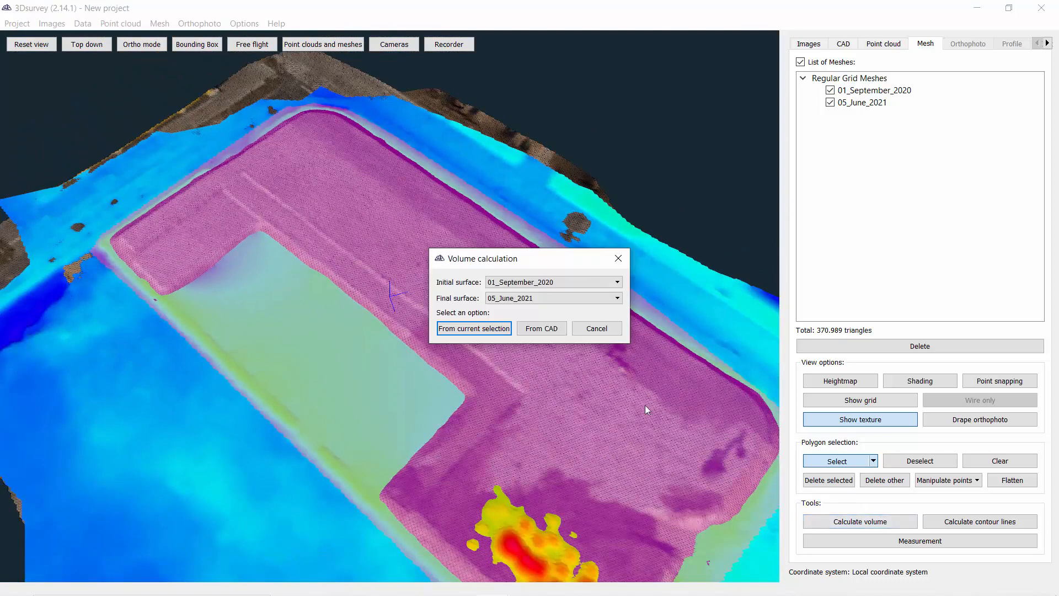
click(473, 331)
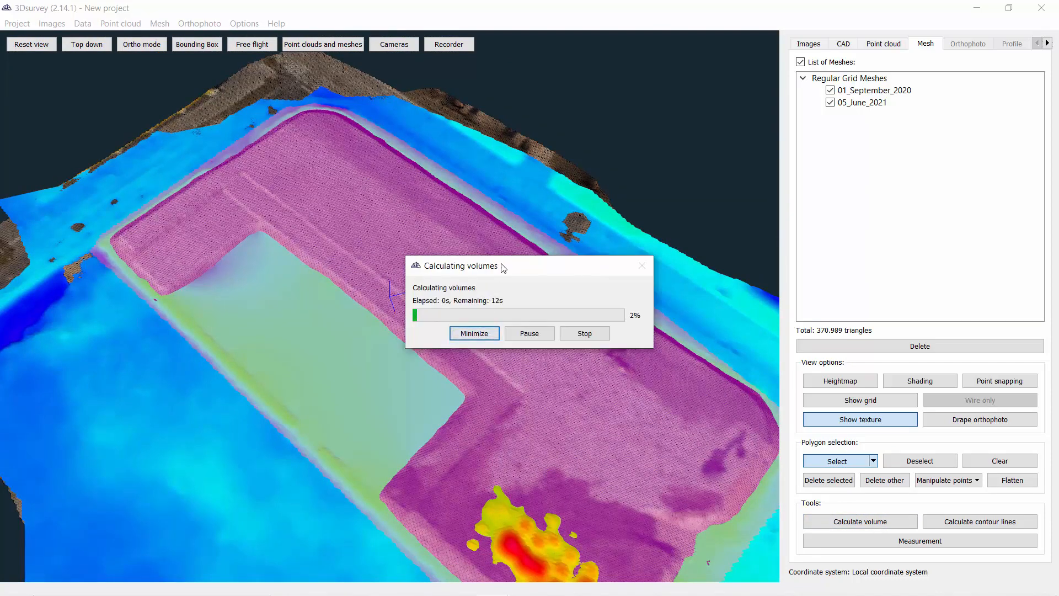
drag(502, 266, 493, 233)
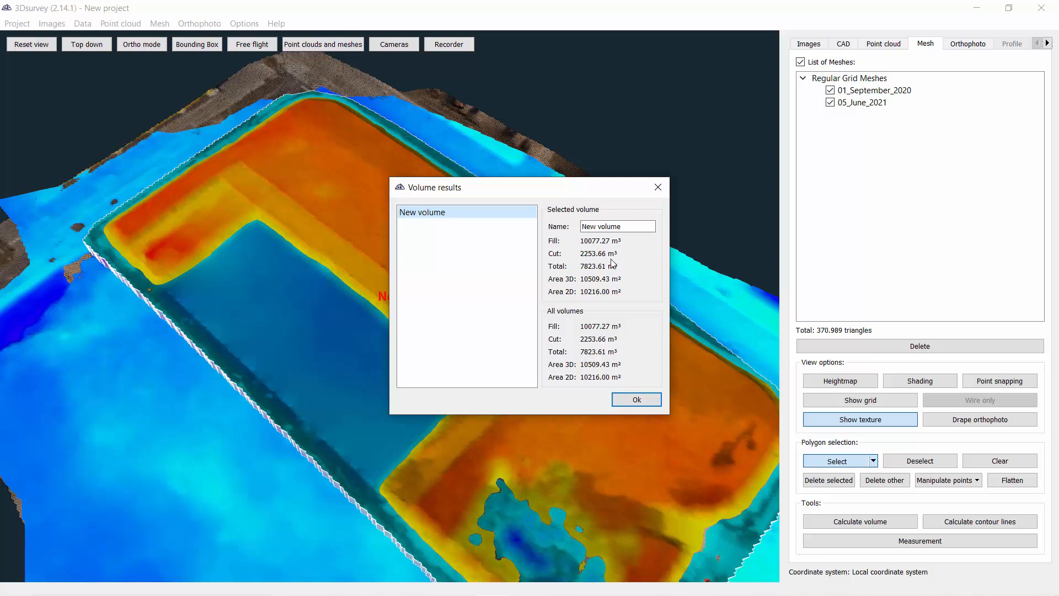
Name the calculated volume 1_5 and accept the volume results
drag(623, 226, 576, 228)
text(1)
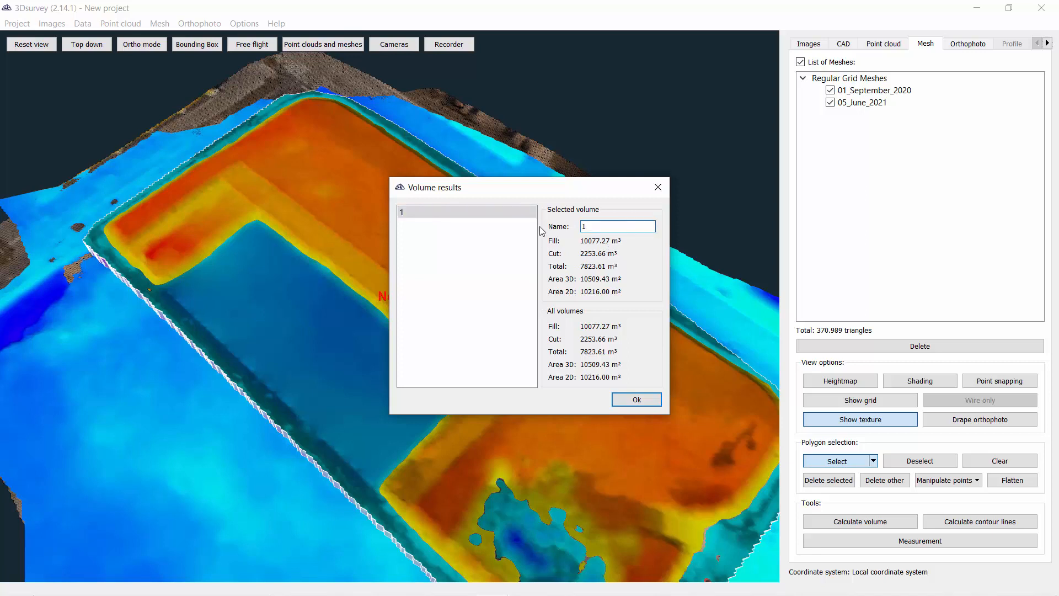
text(_5)
key(Return)
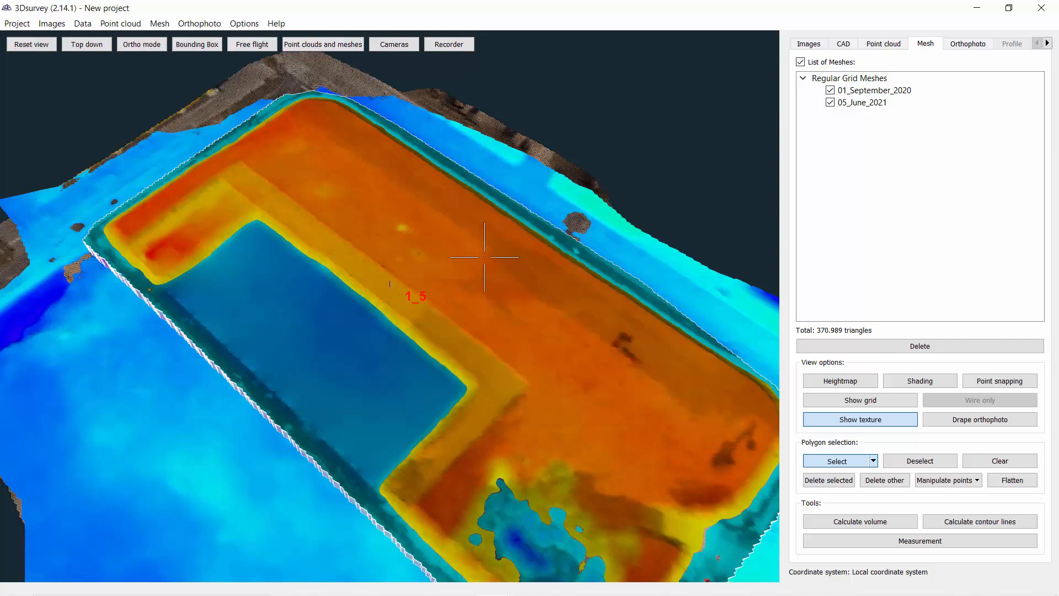
Examine the 1_5 volume in 3D from several angles and as a flat cut and fill map in the orthophoto view
scroll(371, 328, up, 3)
drag(371, 328, 520, 287)
scroll(275, 254, down, 5)
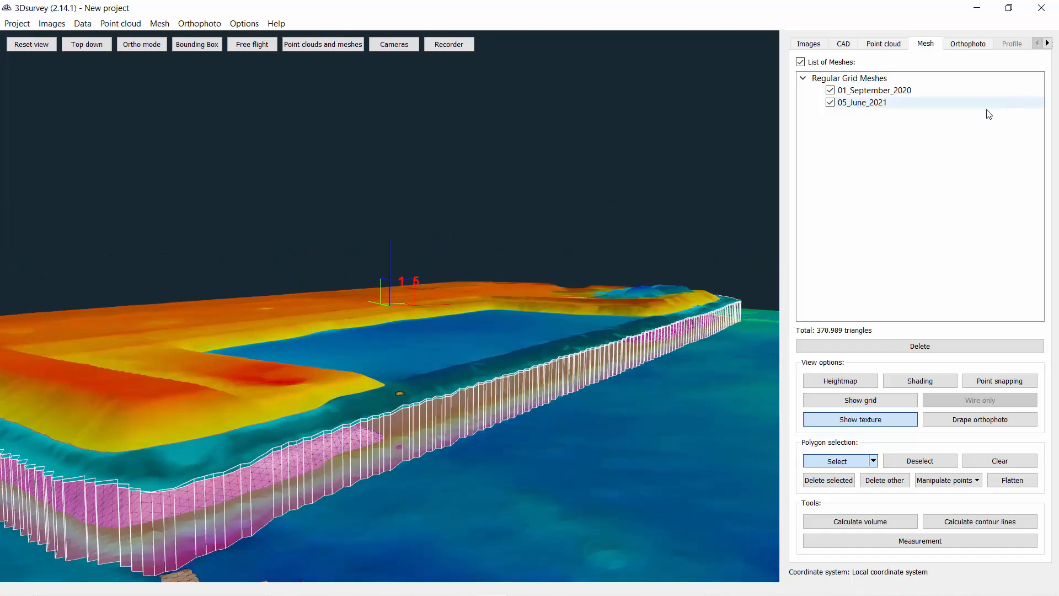
drag(547, 199, 541, 278)
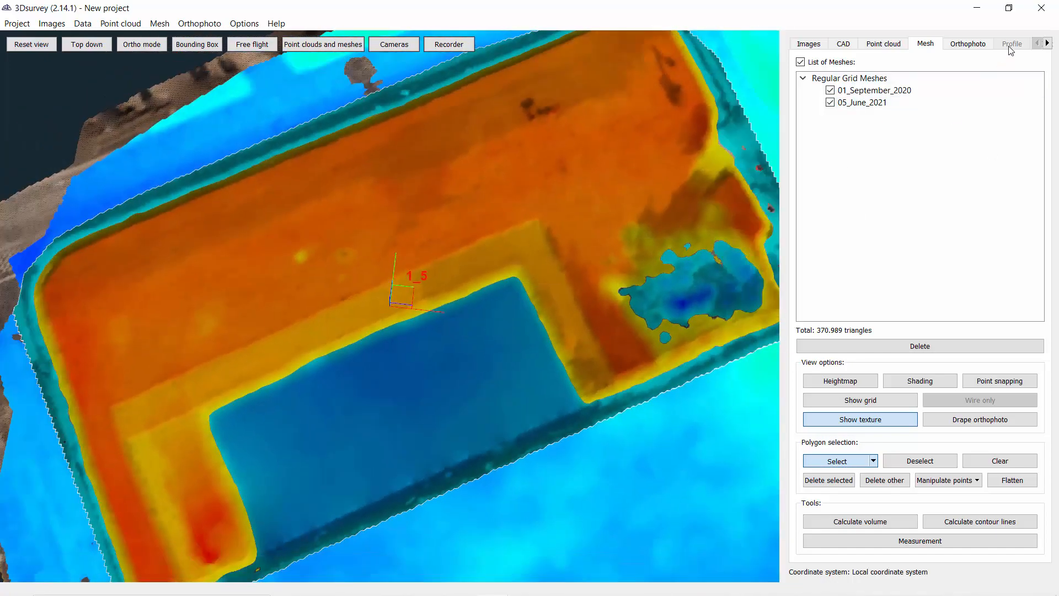
click(977, 48)
scroll(396, 283, up, 5)
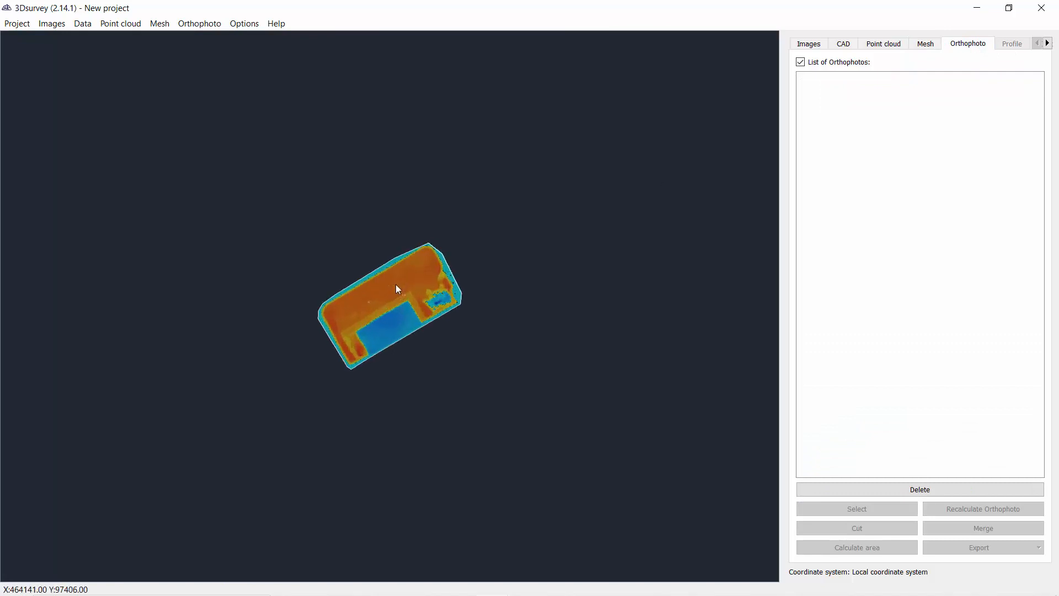
scroll(408, 304, up, 3)
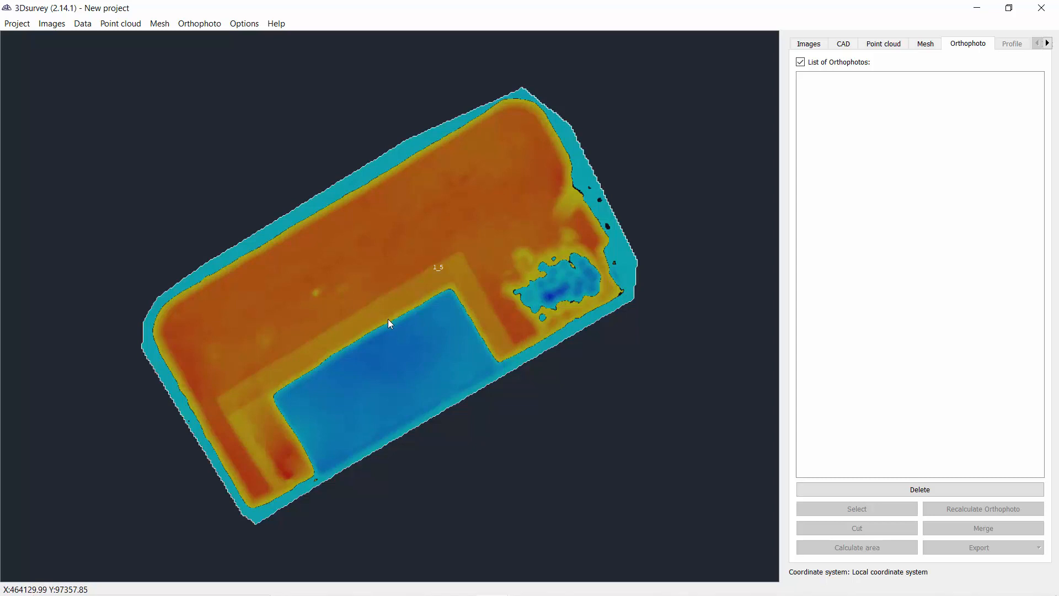
scroll(396, 319, down, 2)
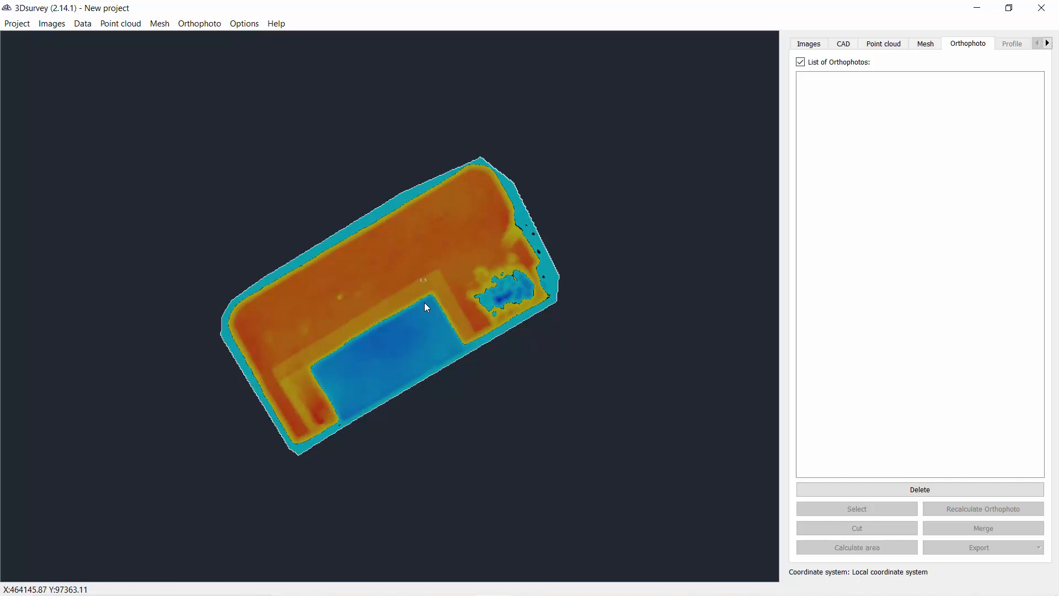
scroll(372, 302, up, 2)
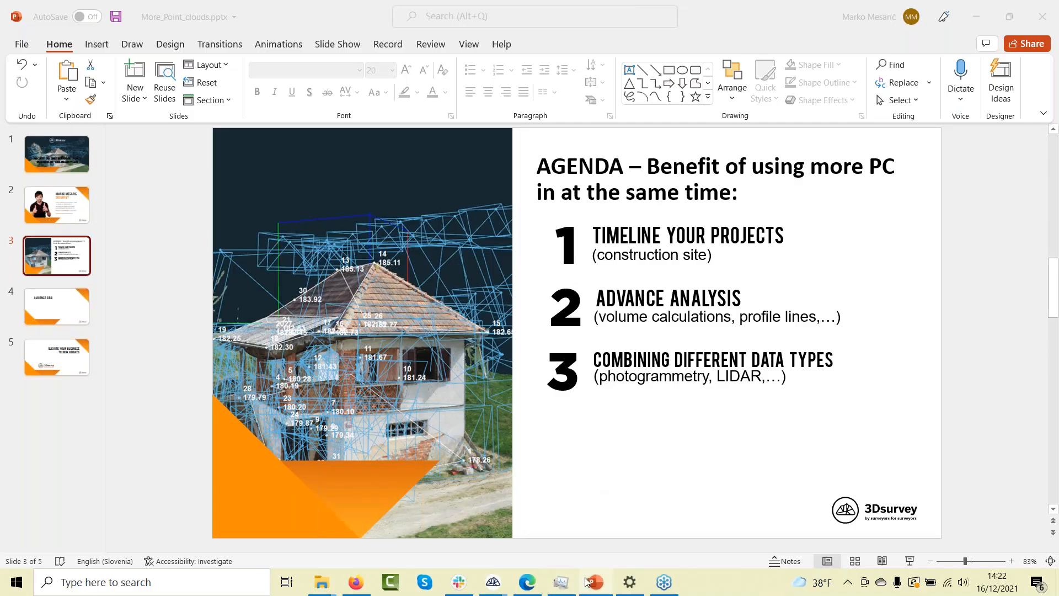
click(53, 147)
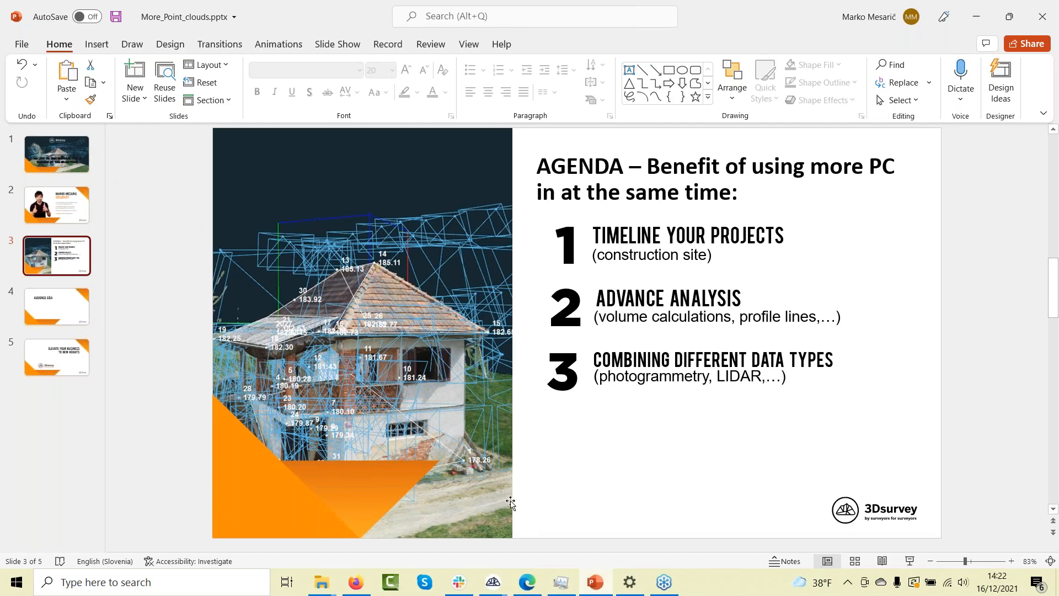
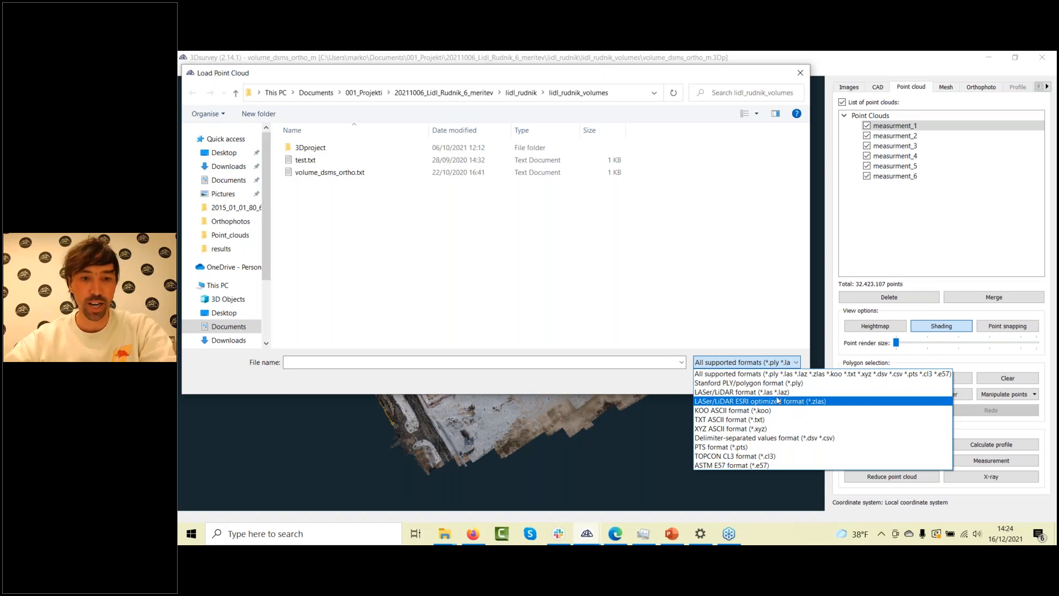
Review the file formats supported for loading point clouds and leave the Load Point Cloud dialog without loading a file
click(436, 234)
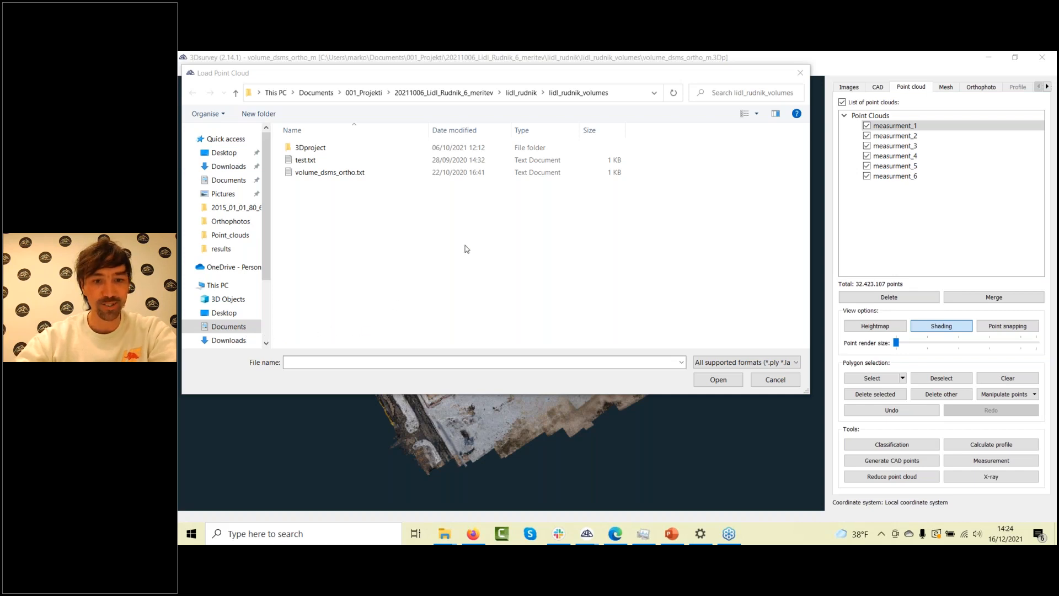
click(736, 365)
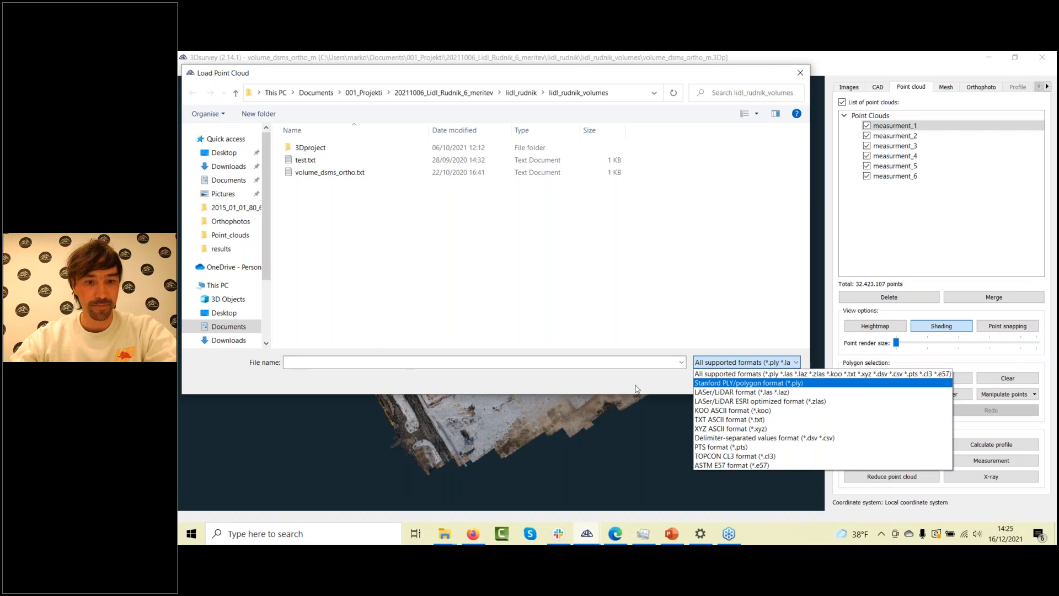
click(819, 355)
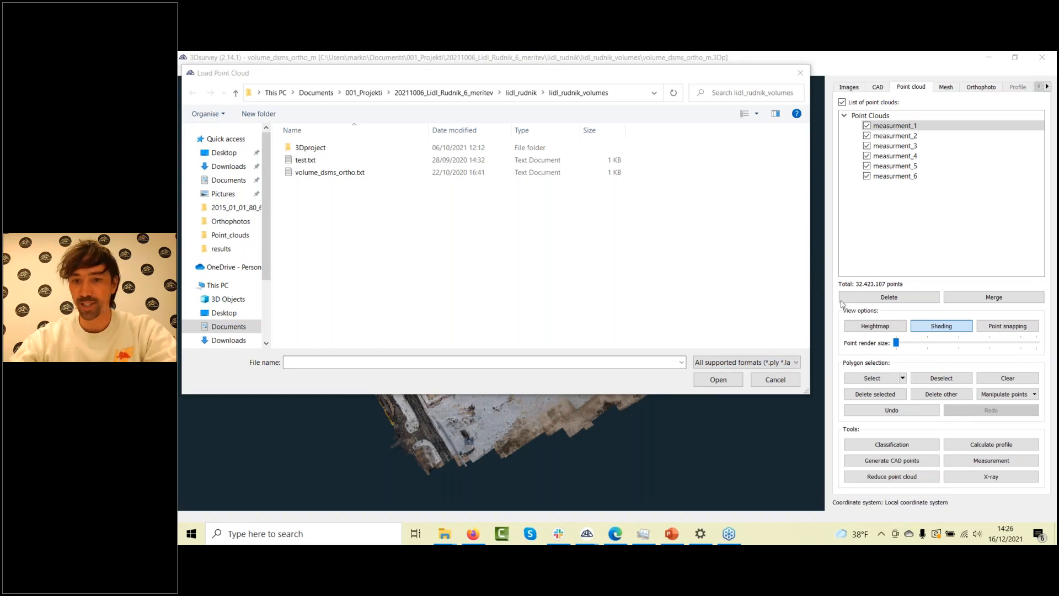
click(801, 73)
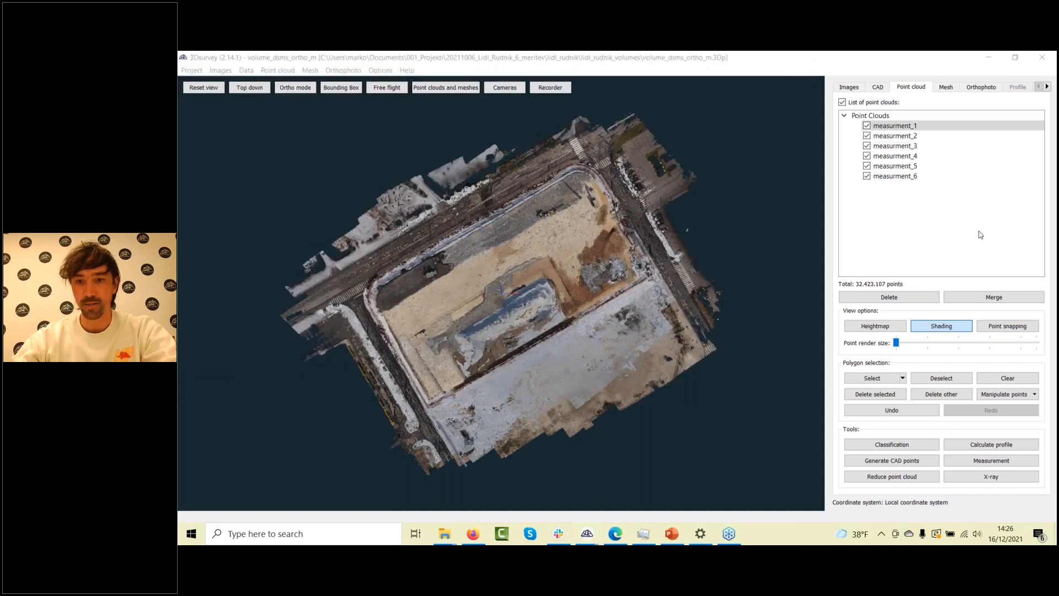
Examine the six overlaid point clouds up close around the snow-covered stockpile, from oblique and near-overhead angles
scroll(594, 265, up, 8)
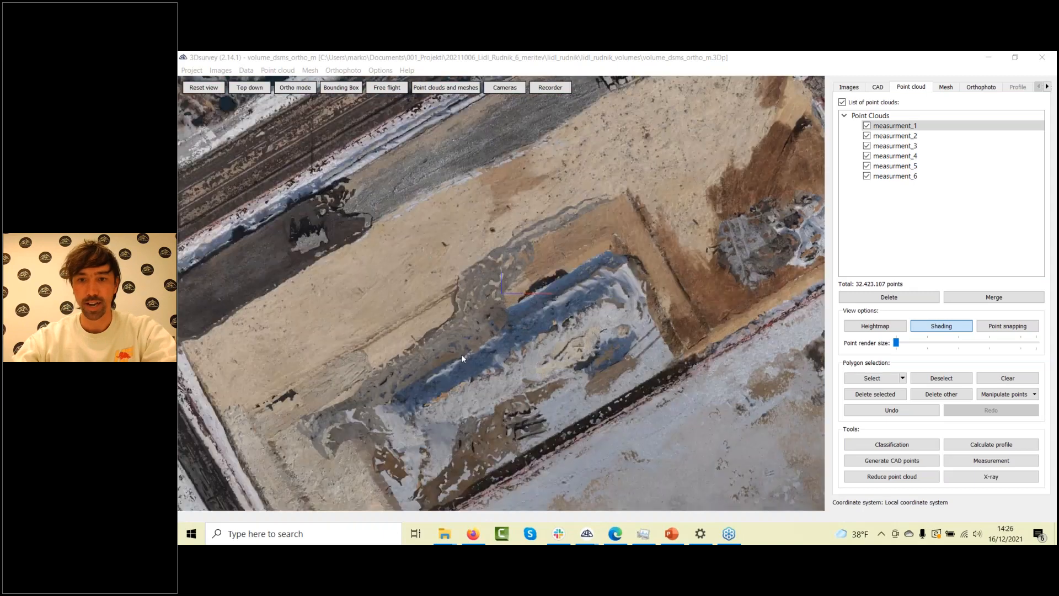
drag(462, 359, 514, 297)
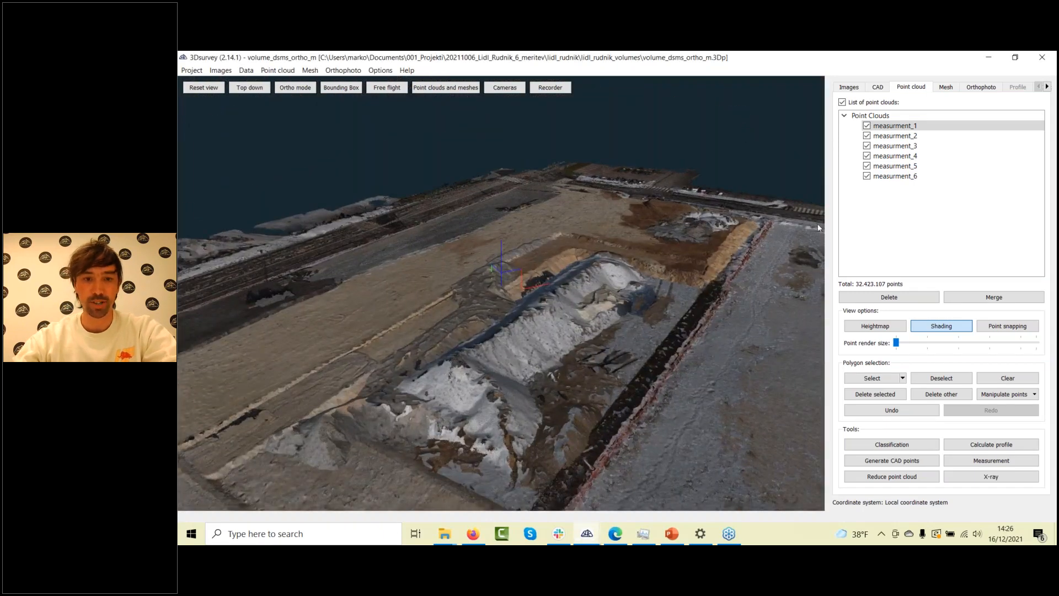
drag(718, 254, 649, 316)
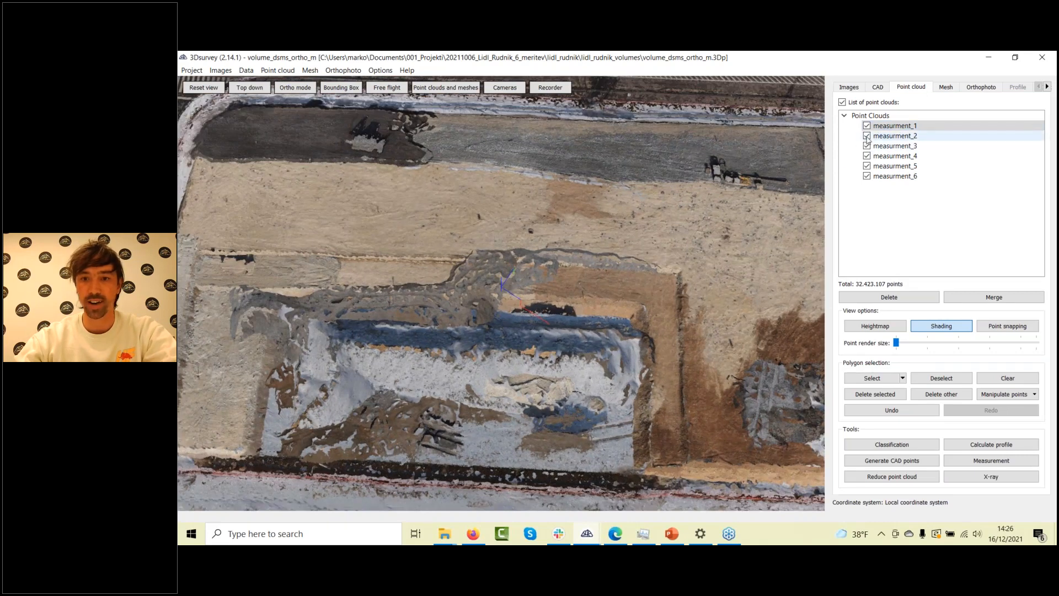
Hide all six point clouds, measurment_1 through measurment_6
click(866, 126)
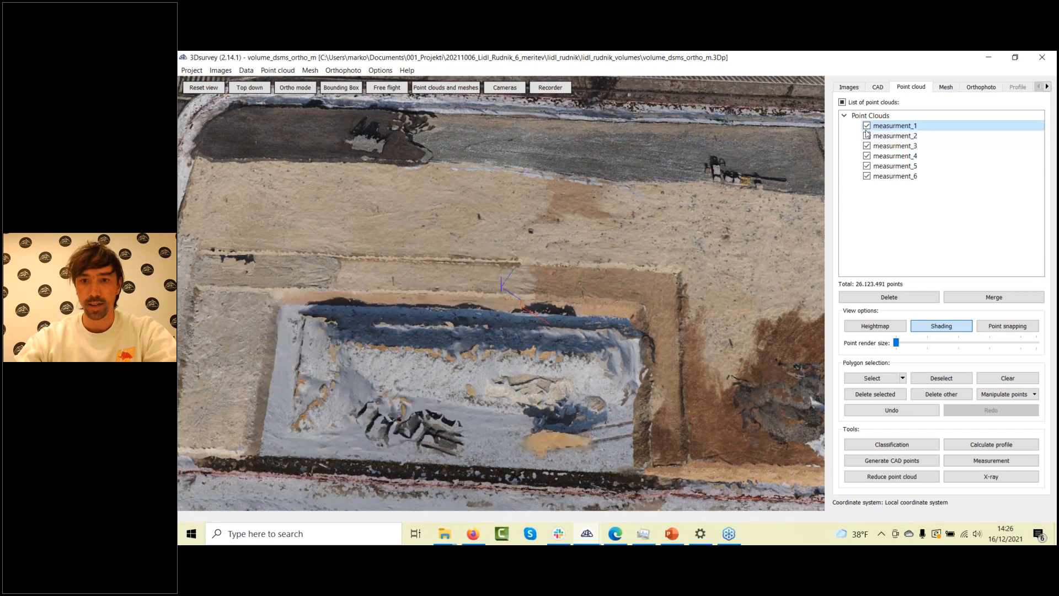
click(866, 136)
click(866, 146)
click(866, 156)
click(866, 166)
click(866, 176)
Display point clouds measurment_3, measurment_4, measurment_5 and measurment_6 one at a time, leaving only measurment_6 shown
click(866, 146)
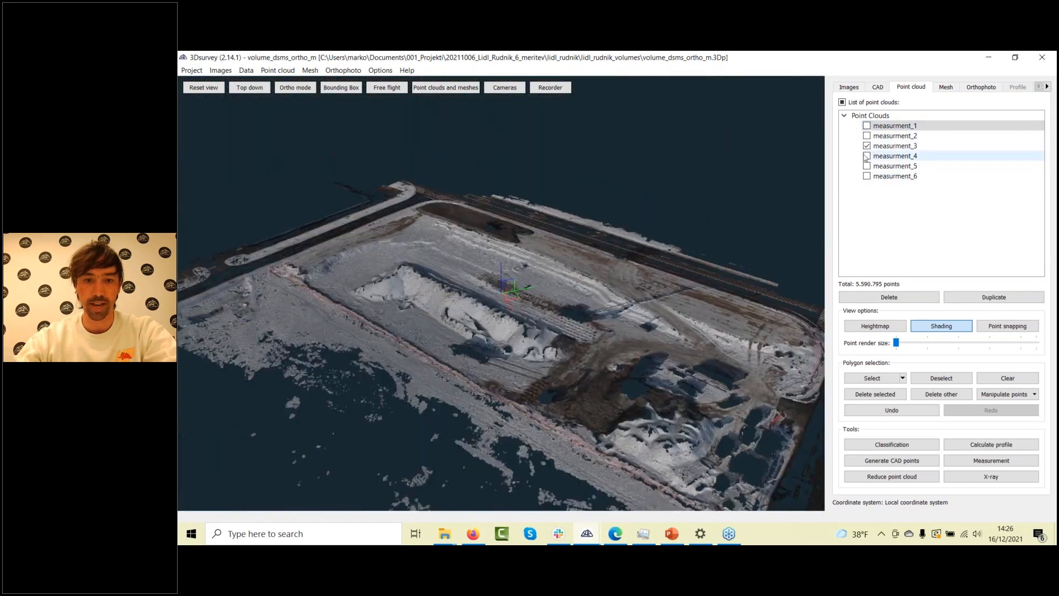
click(866, 146)
click(866, 156)
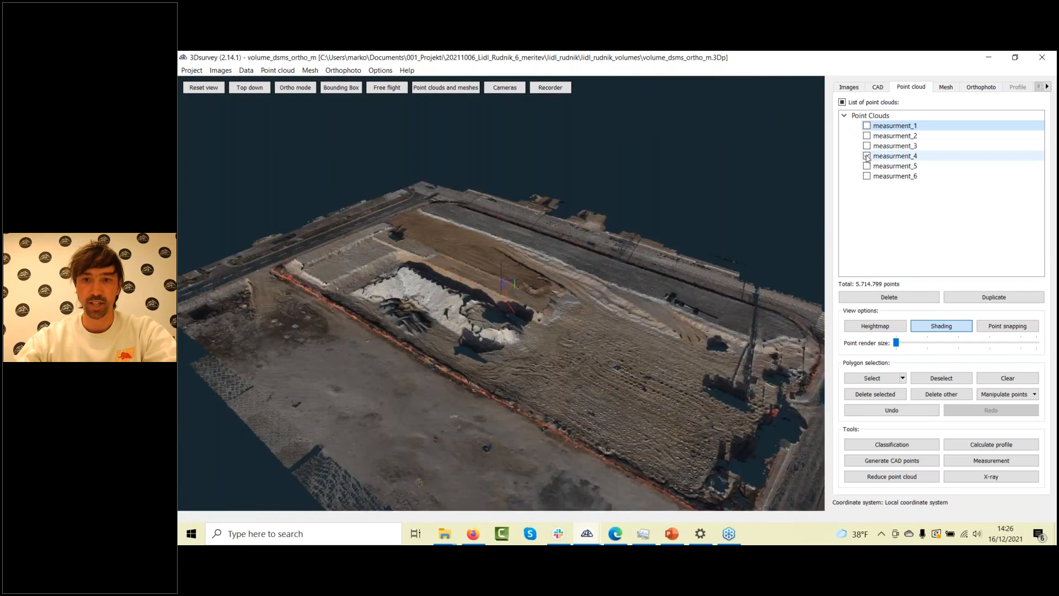
click(867, 156)
click(866, 166)
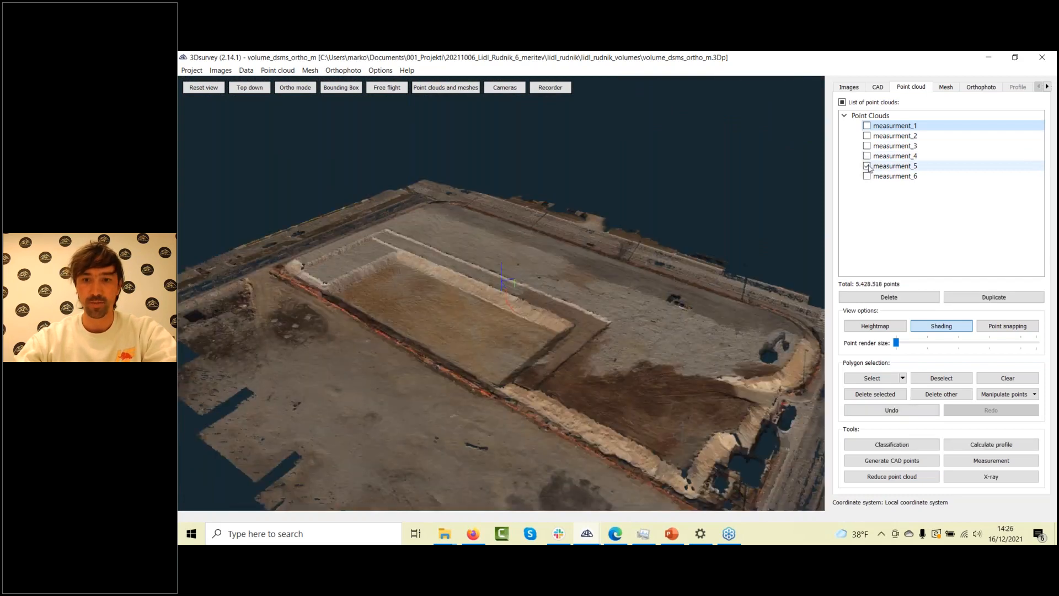
click(866, 166)
click(867, 176)
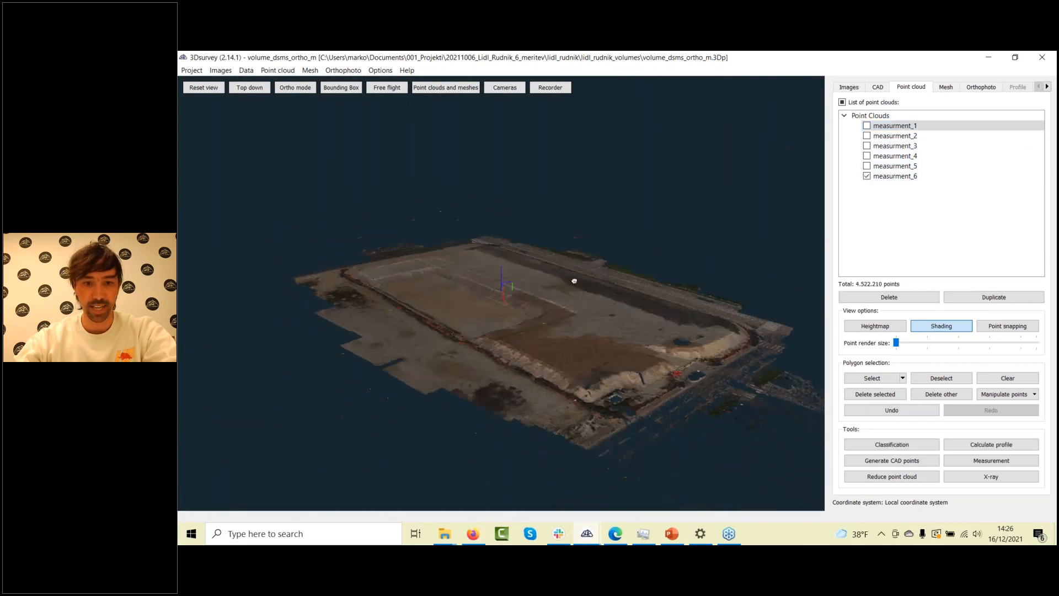
scroll(568, 299, up, 5)
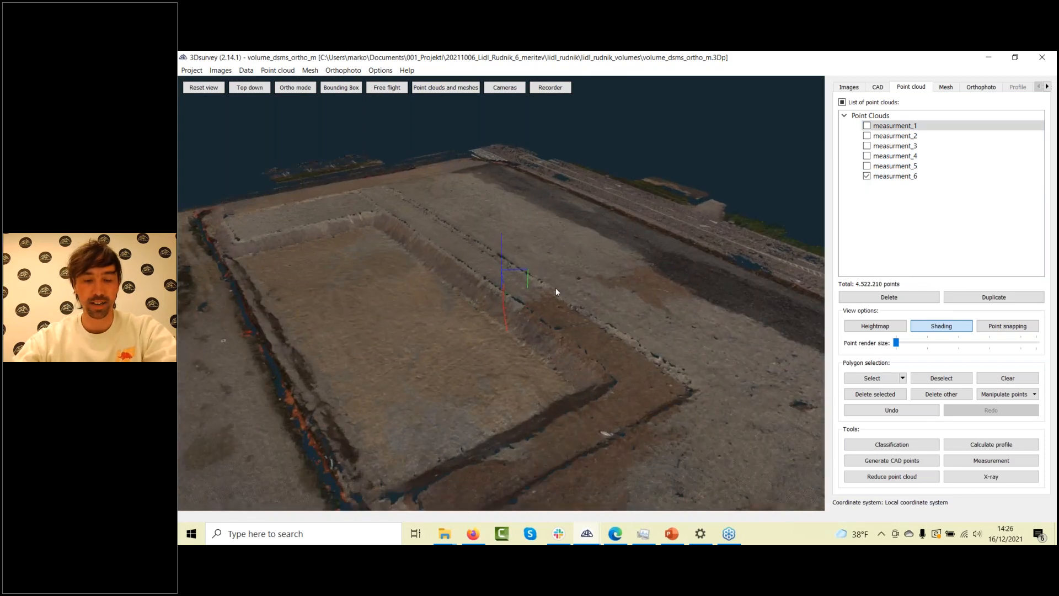
scroll(555, 288, down, 6)
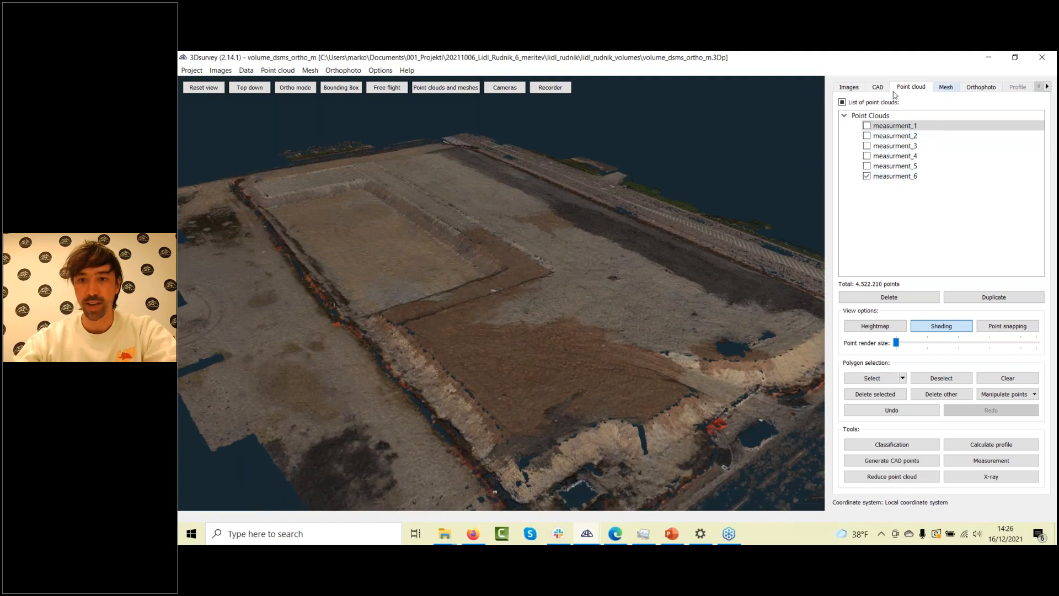
Bring up the regular grid meshes and examine the six overlaid surfaces around the stockpiles and excavation from several angles
click(945, 87)
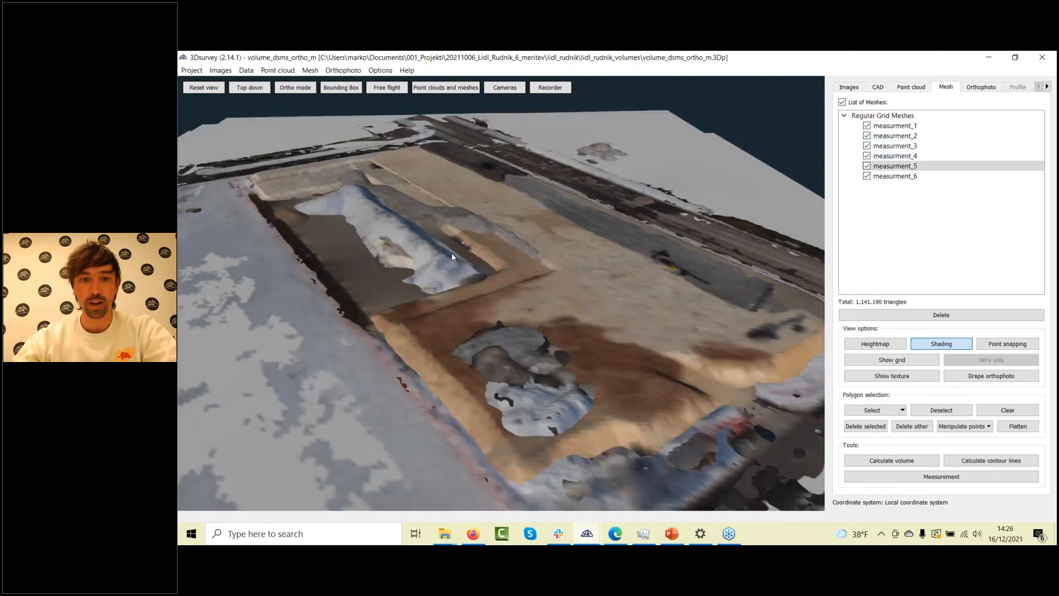
drag(452, 258, 610, 281)
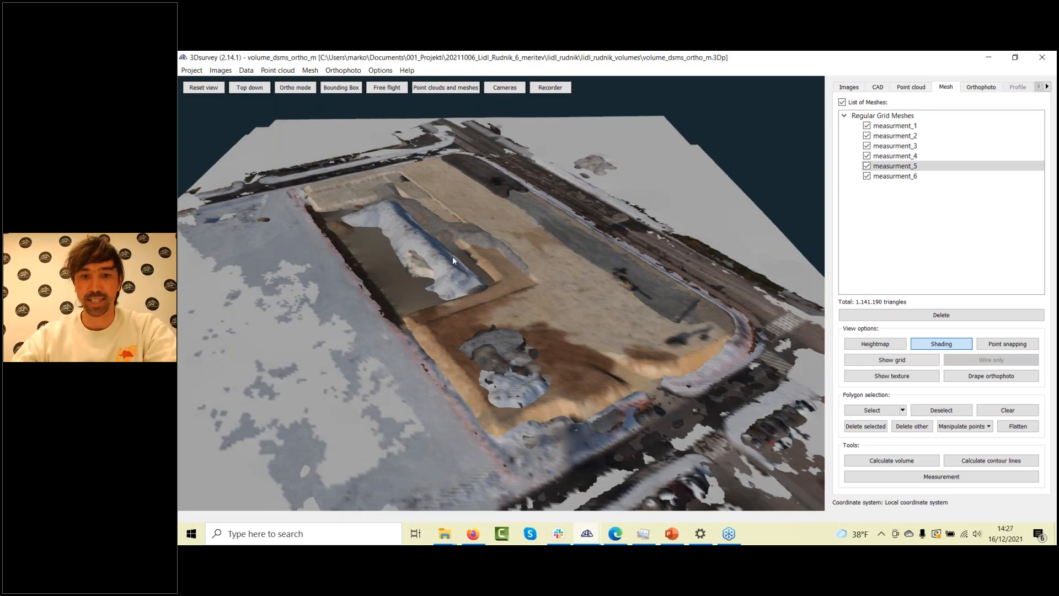
drag(455, 259, 591, 263)
scroll(513, 330, up, 5)
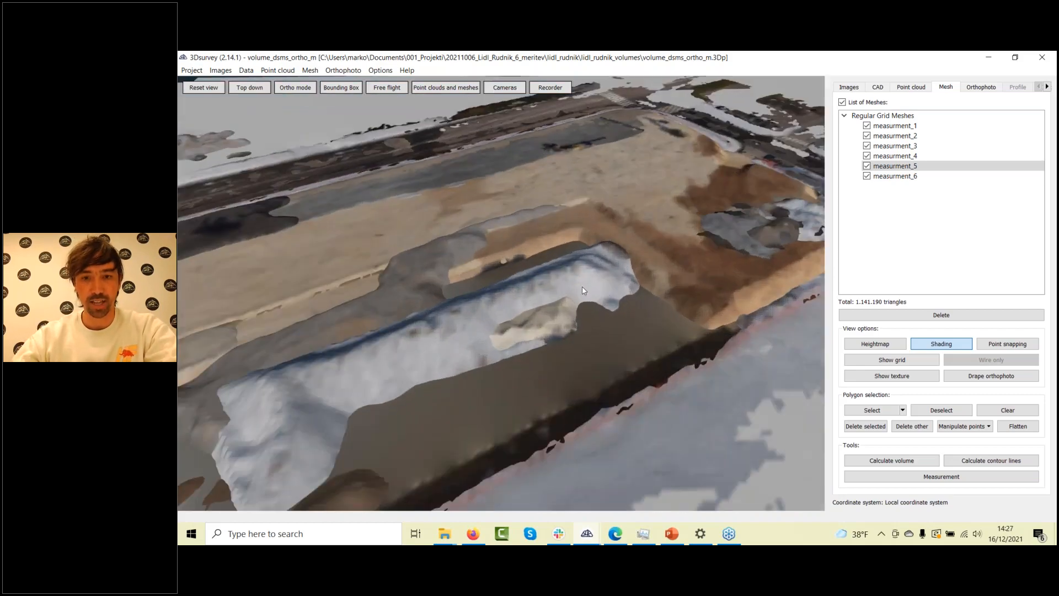
scroll(513, 329, down, 1)
drag(513, 330, 413, 310)
scroll(391, 300, down, 6)
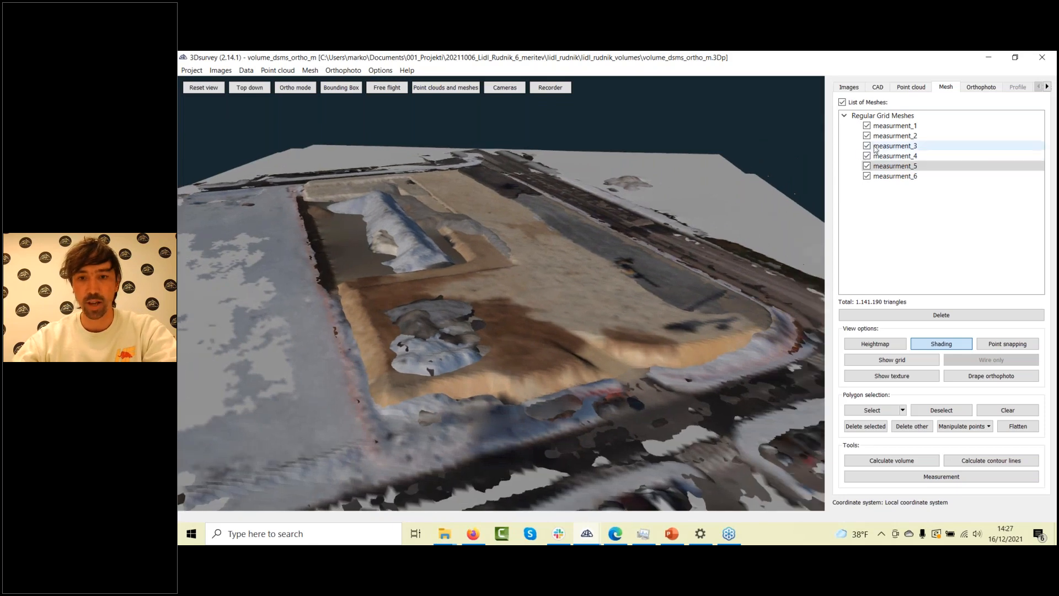
Give the measurment_1 mesh a custom red surface color (#ff0000) and the measurment_2 mesh a custom green one (#00aa00)
right_click(893, 128)
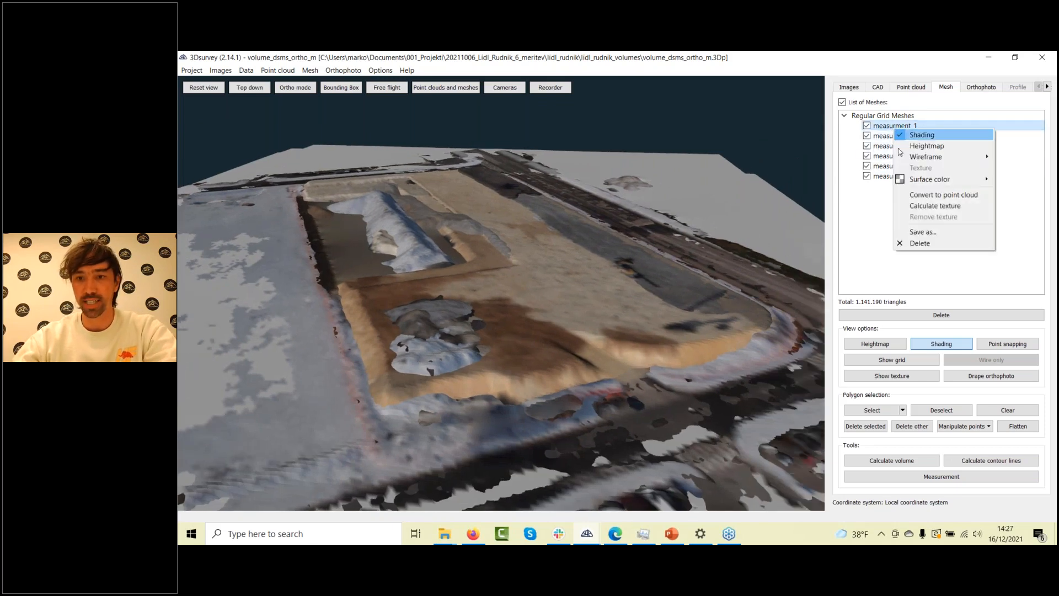
mouse_move(938, 185)
click(1014, 191)
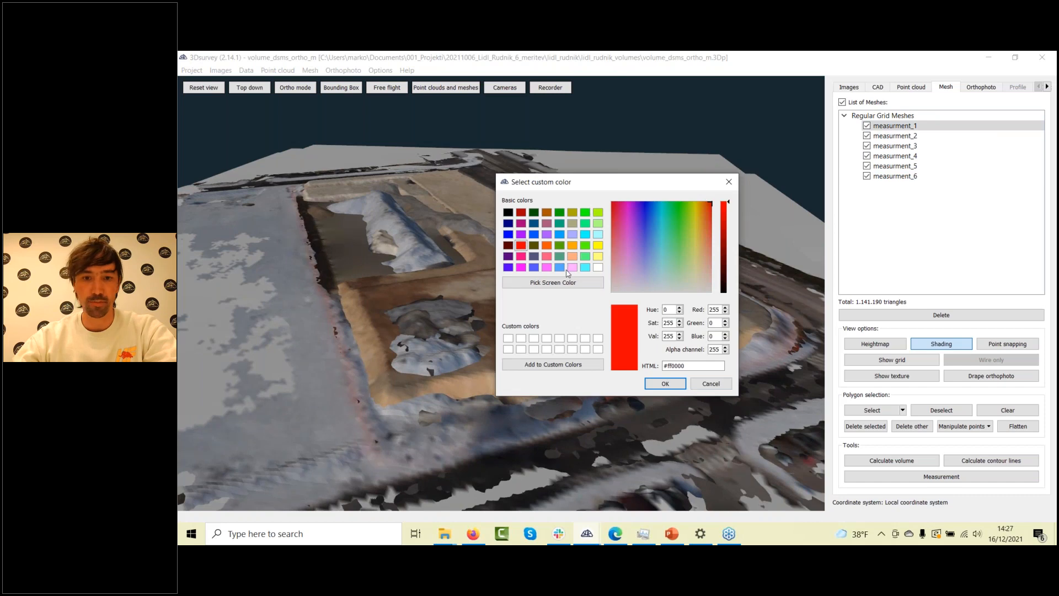
click(665, 383)
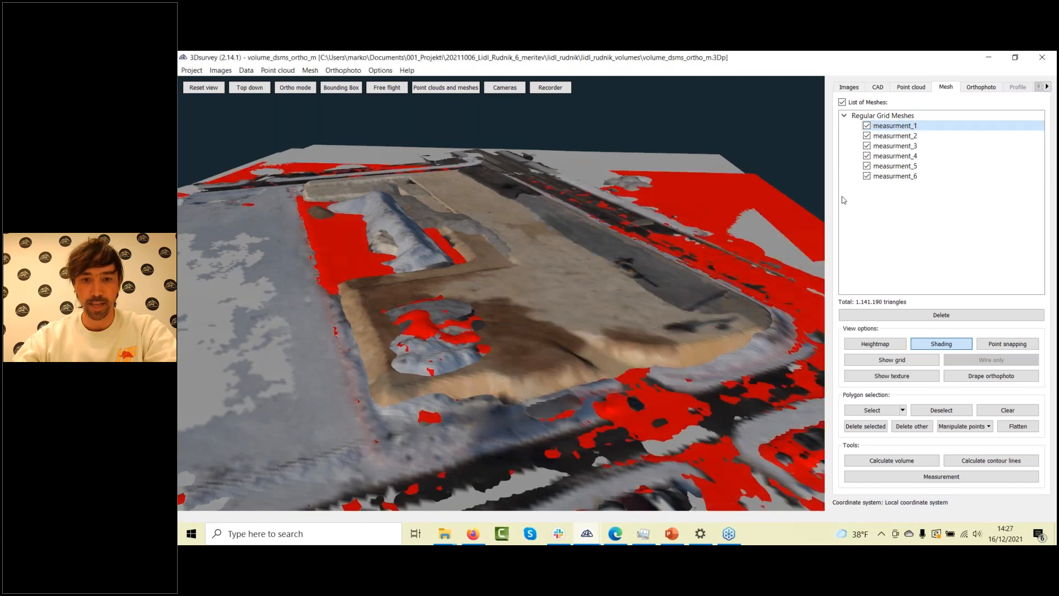
right_click(888, 138)
click(1013, 199)
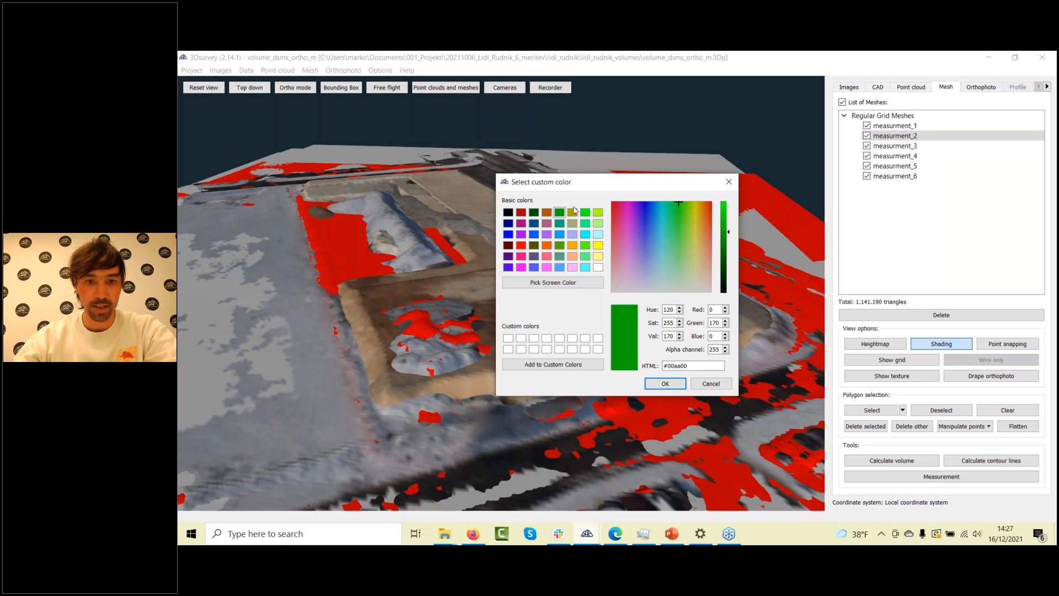
click(665, 384)
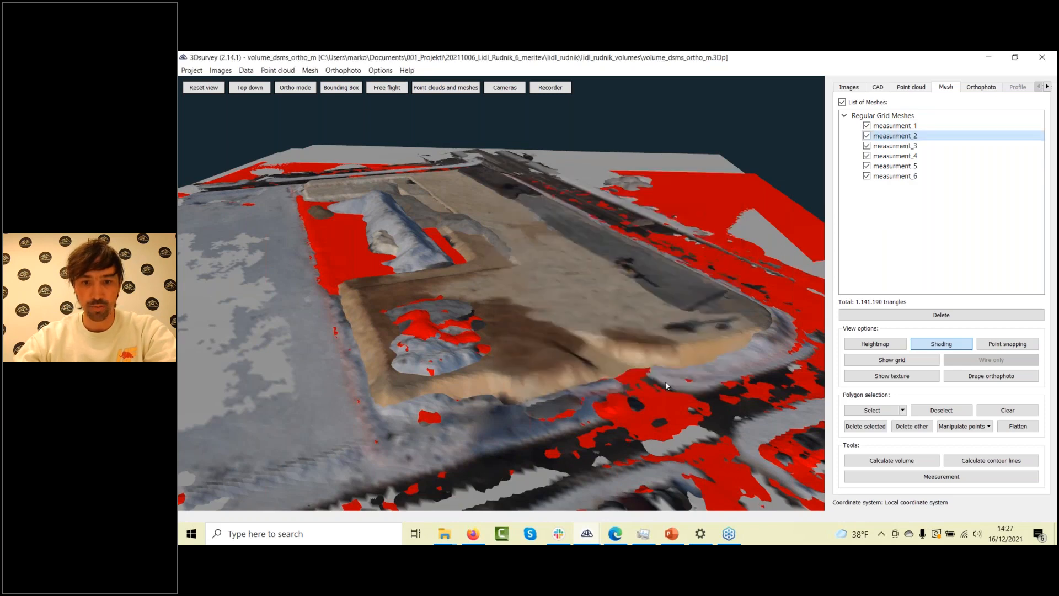
Give the measurment_3 mesh a custom yellow surface color (#ffff00) and the measurment_4 mesh a custom orange one (#ffaa00)
right_click(910, 147)
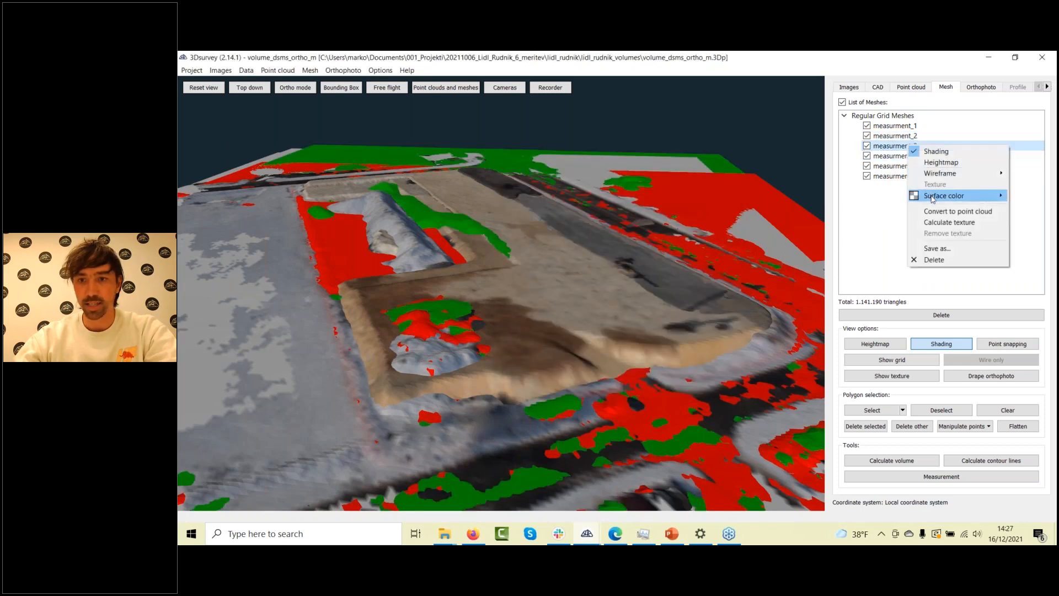
mouse_move(957, 200)
click(1017, 207)
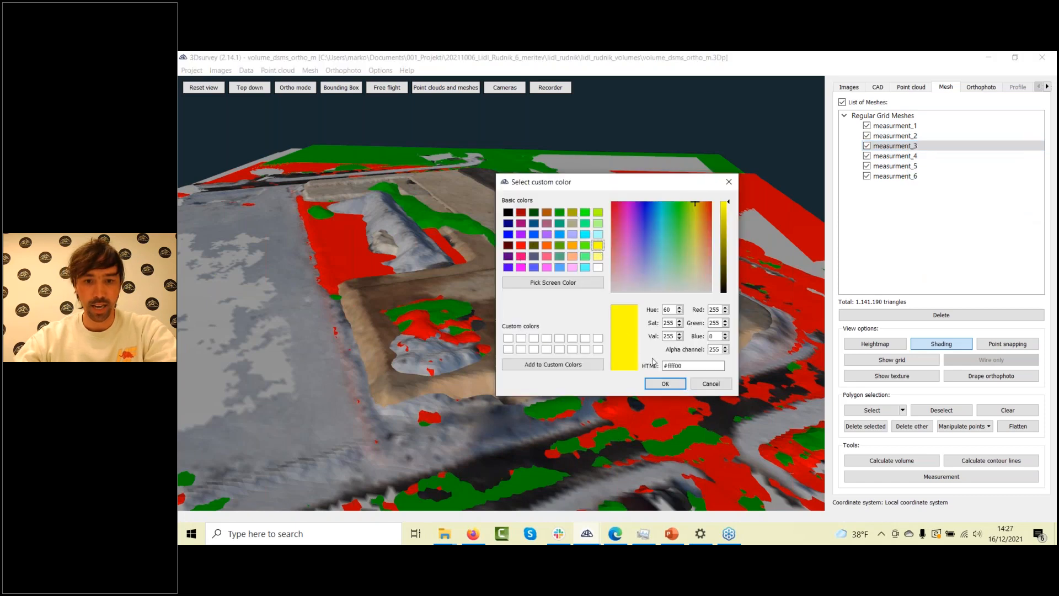
click(665, 384)
right_click(890, 157)
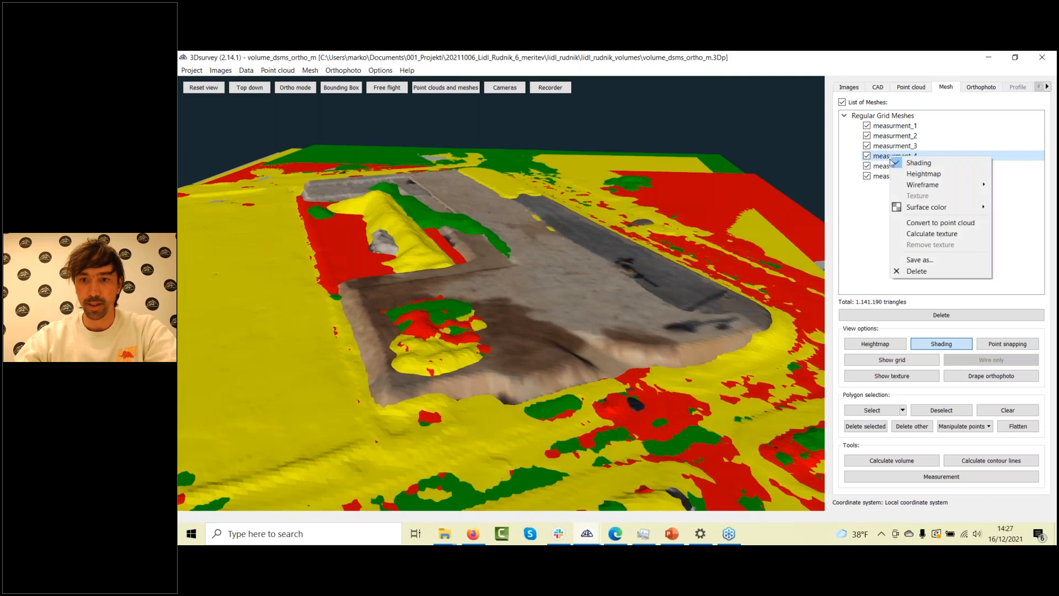
mouse_move(899, 208)
click(1015, 219)
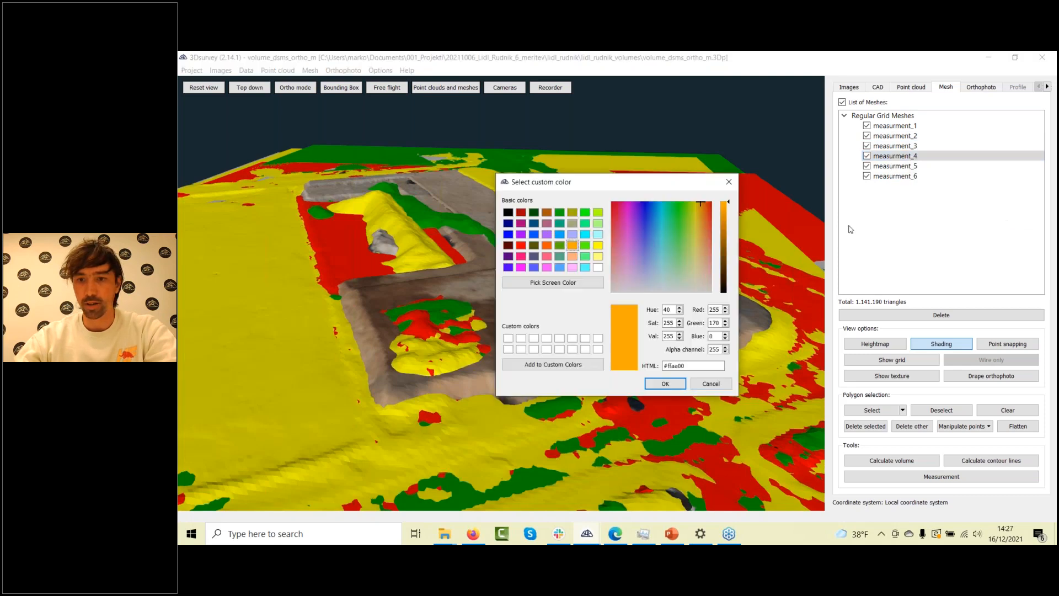
click(665, 384)
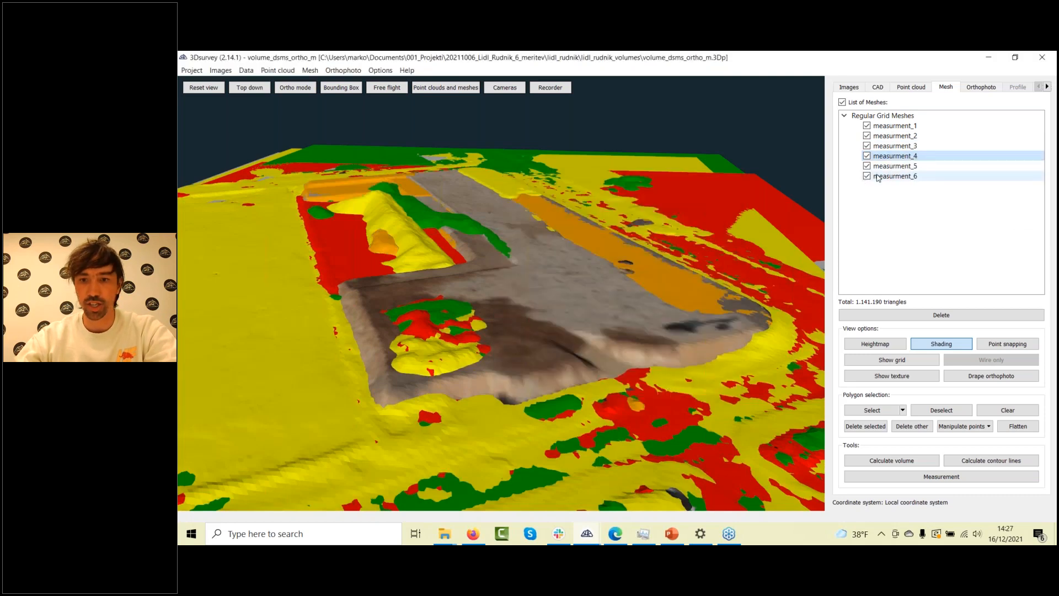
Give the measurment_5 mesh a custom light blue surface color (#00aaff)
right_click(885, 166)
mouse_move(910, 221)
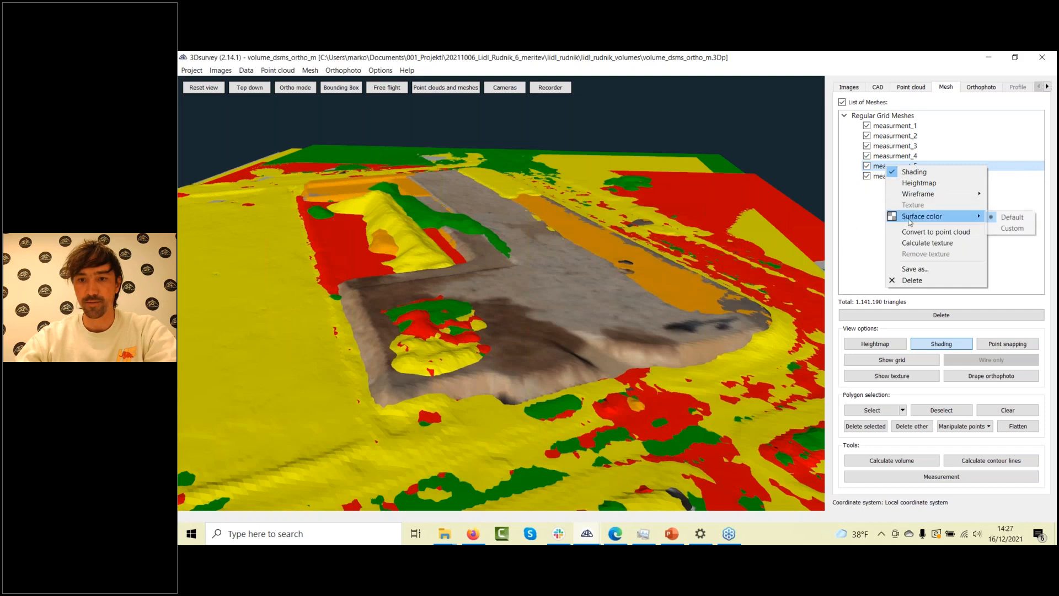
click(1012, 228)
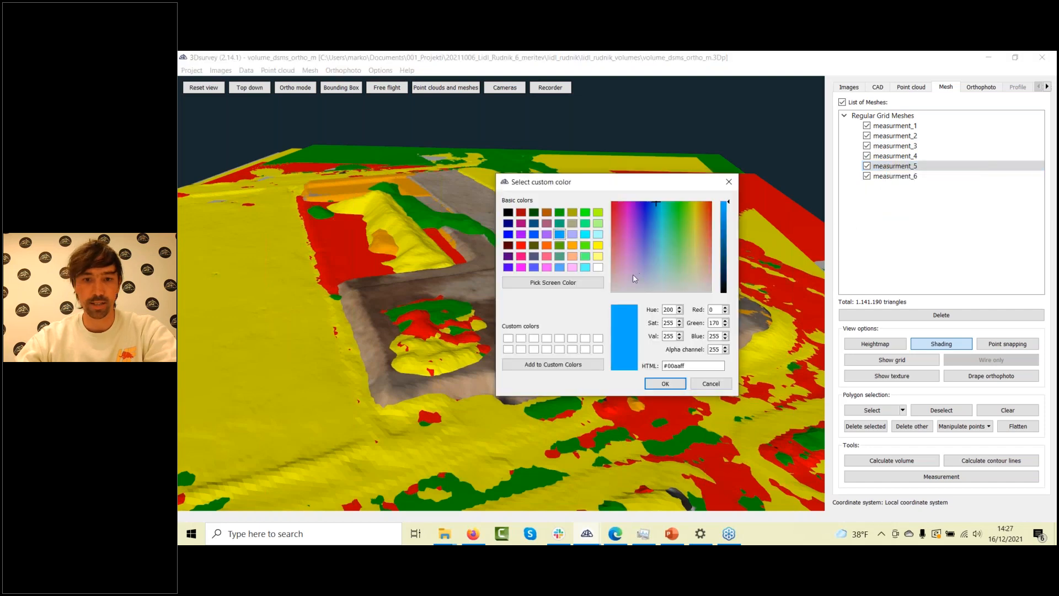
click(666, 384)
right_click(891, 176)
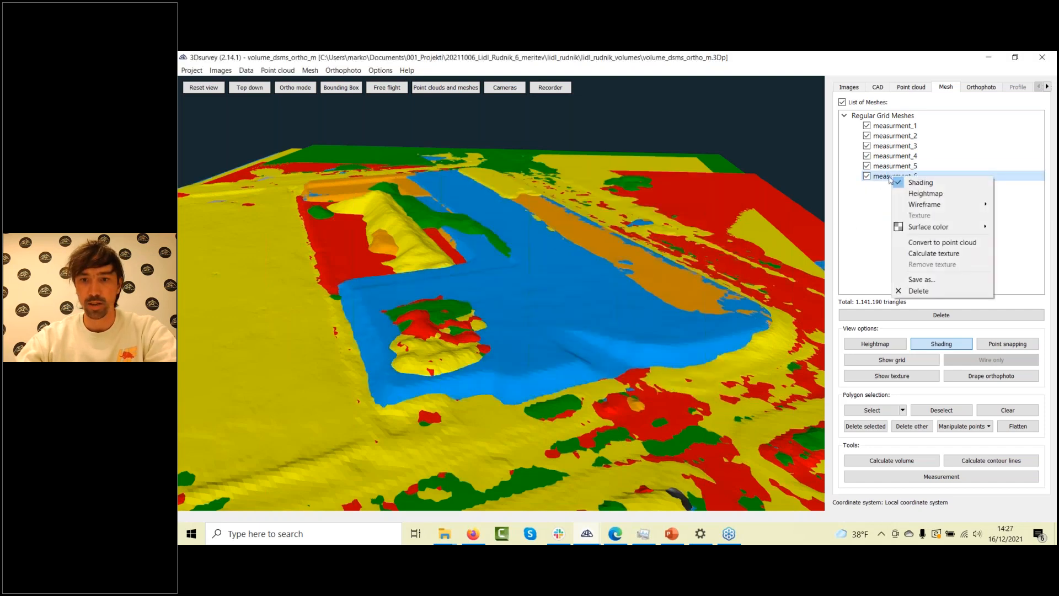
click(878, 179)
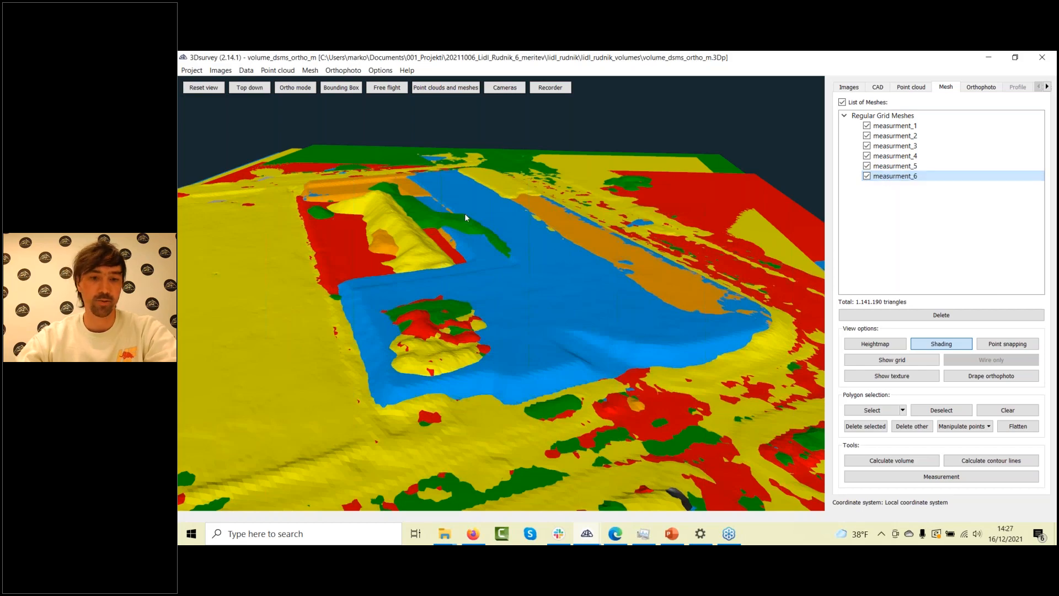
Examine the color-coded meshes around the stockpiles and the excavation, both up close and across the whole site
drag(447, 214, 471, 290)
scroll(466, 284, up, 4)
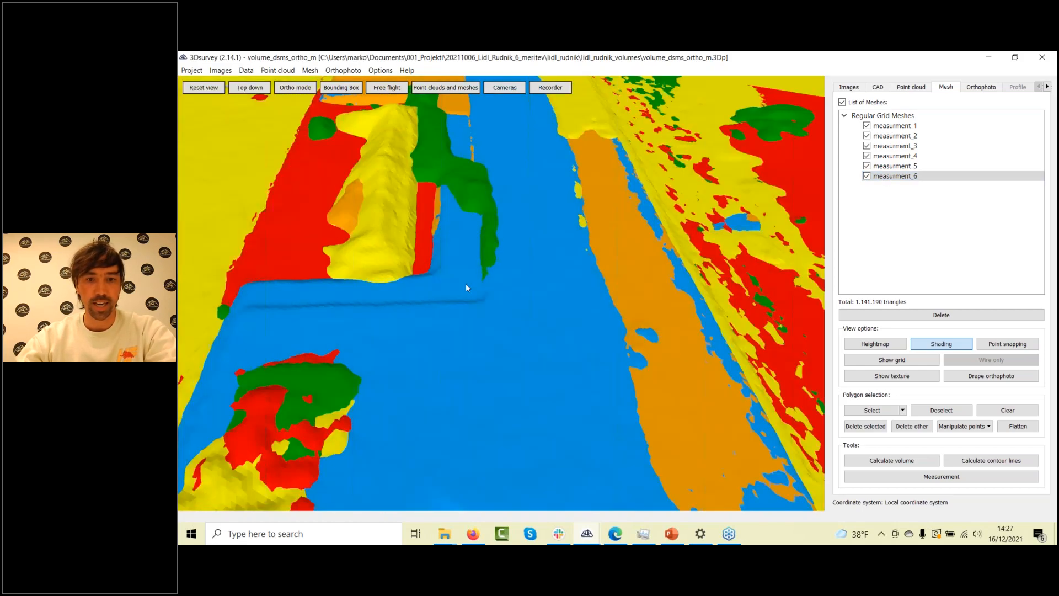
scroll(465, 282, down, 5)
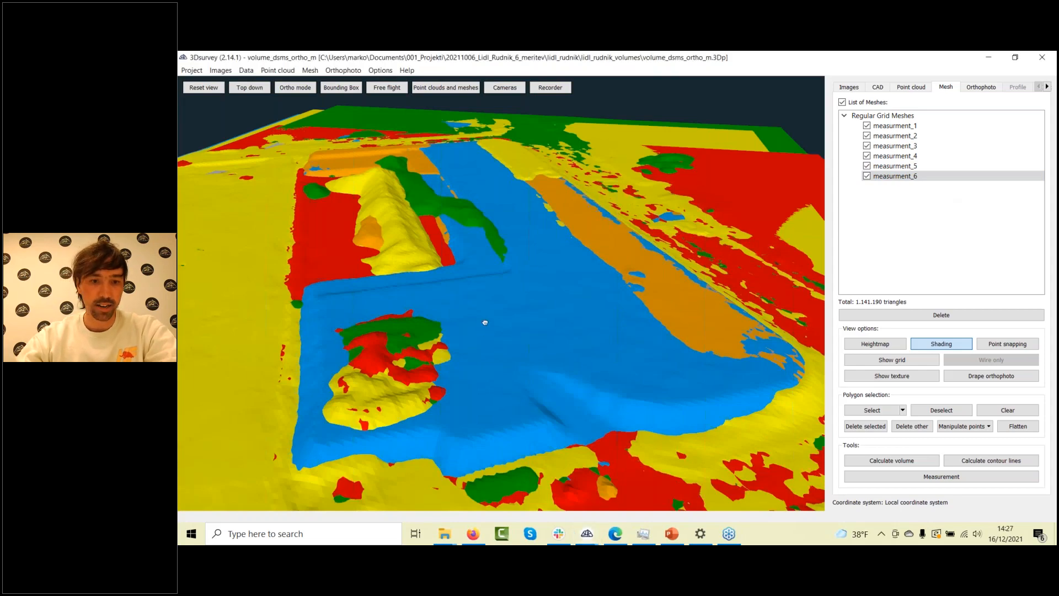
Enable the bounding box and narrow it to a thin vertical slice cutting through all meshes across the excavation and stockpile
drag(485, 320, 545, 337)
scroll(407, 267, up, 5)
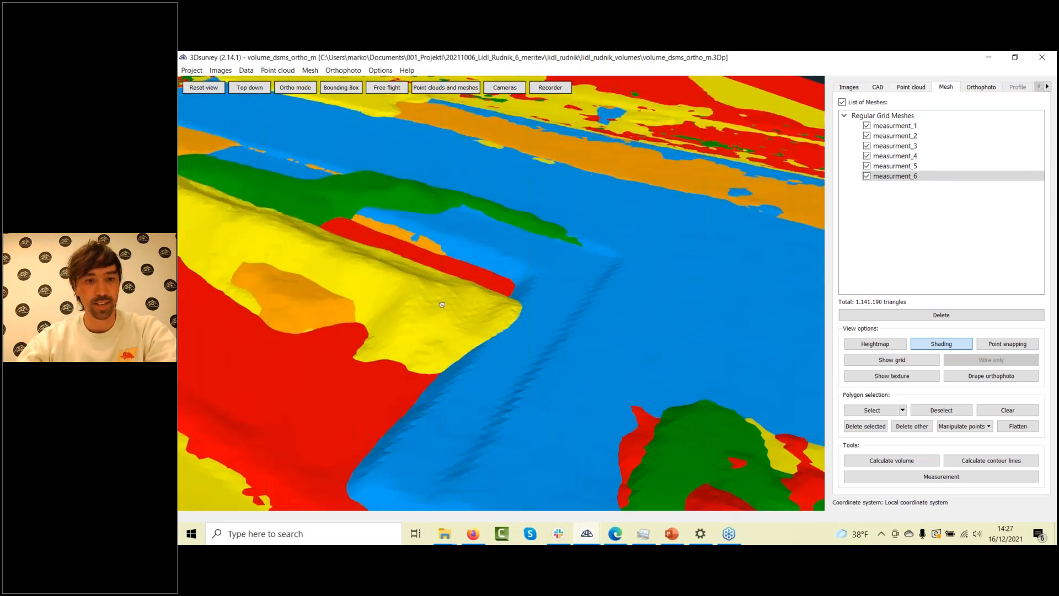
drag(442, 304, 505, 337)
scroll(617, 285, down, 5)
scroll(505, 336, down, 3)
click(340, 88)
scroll(377, 434, down, 5)
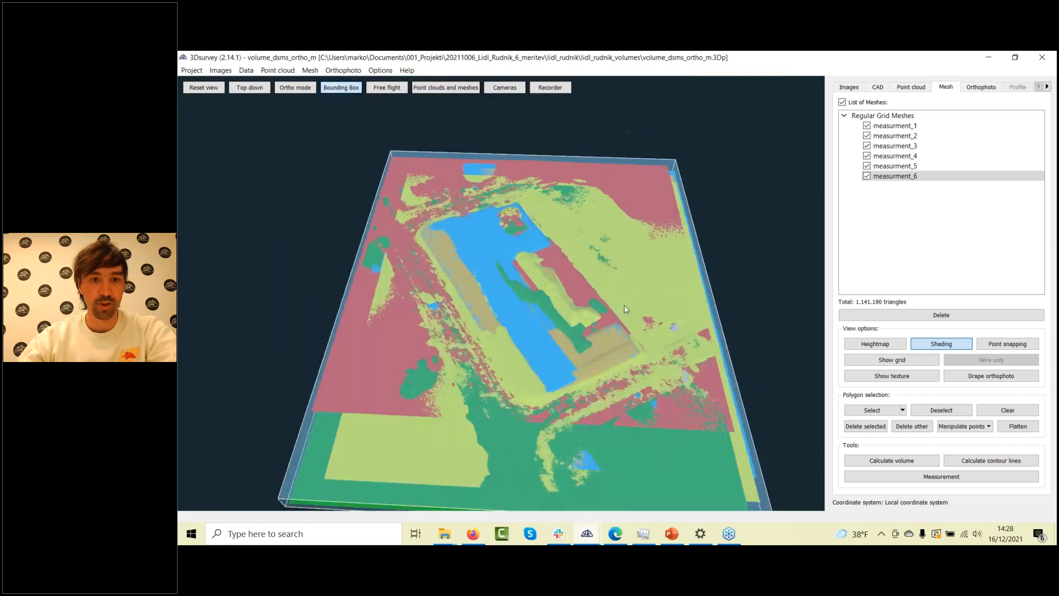
drag(382, 423, 620, 364)
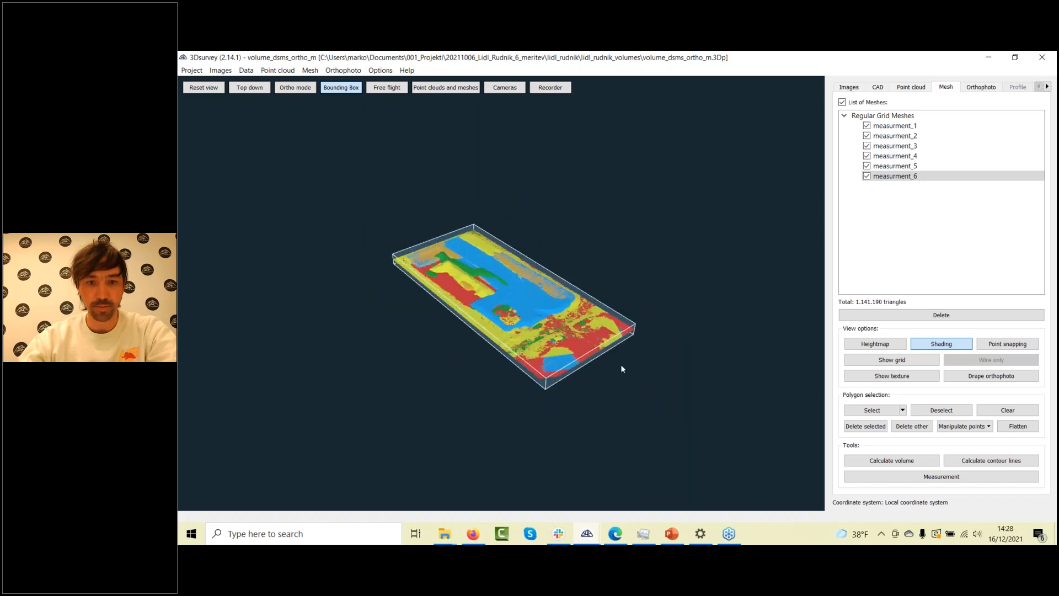
scroll(540, 346, up, 5)
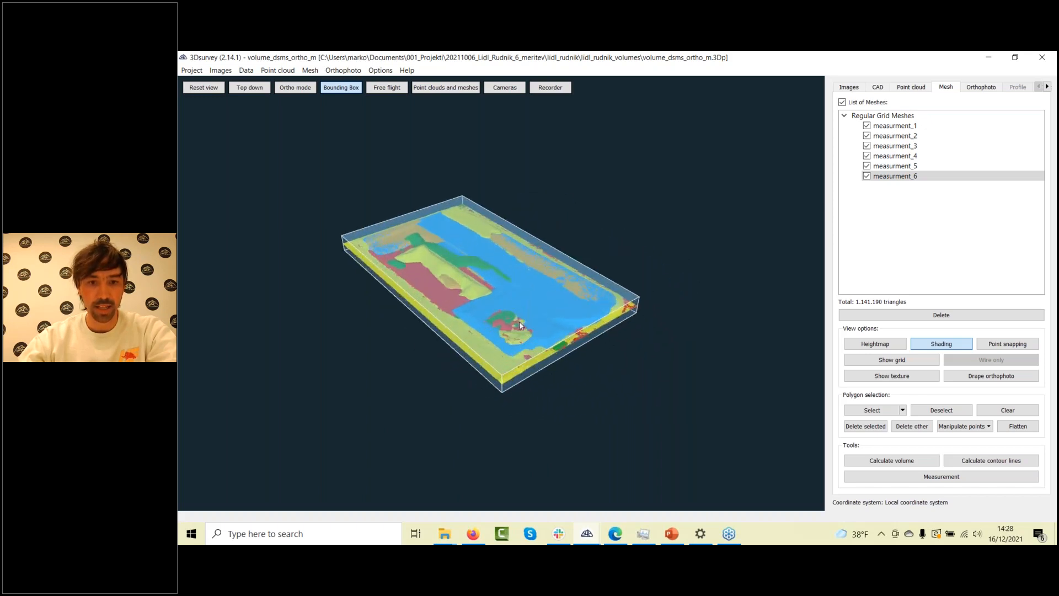
drag(489, 339, 739, 184)
drag(453, 335, 475, 266)
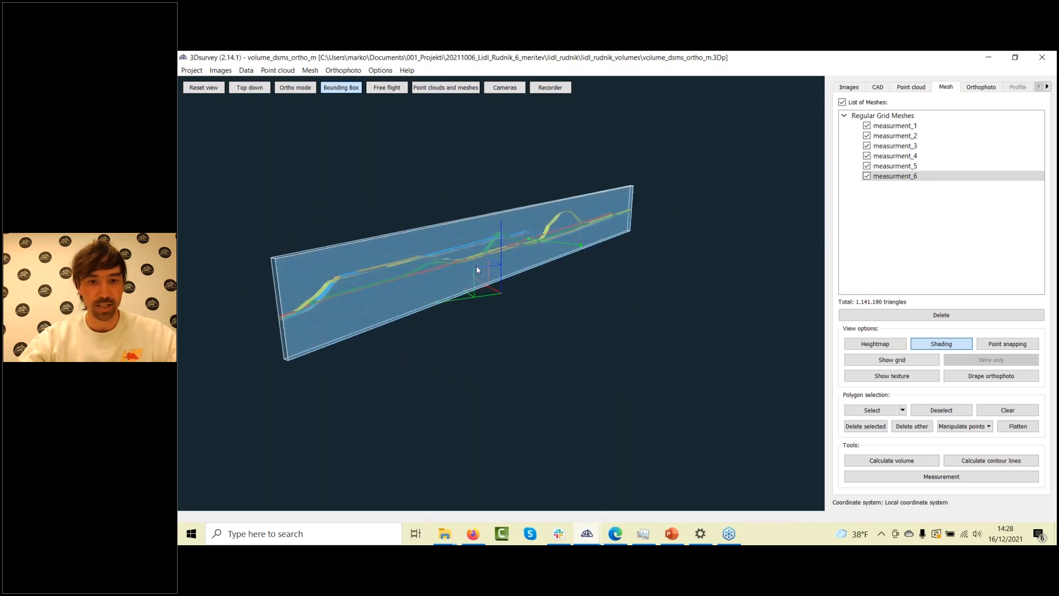
Examine the stacked measurement surfaces in the slice up close, with the bounding box overlay hidden
scroll(475, 265, up, 5)
right_drag(472, 246, 581, 376)
scroll(581, 380, down, 5)
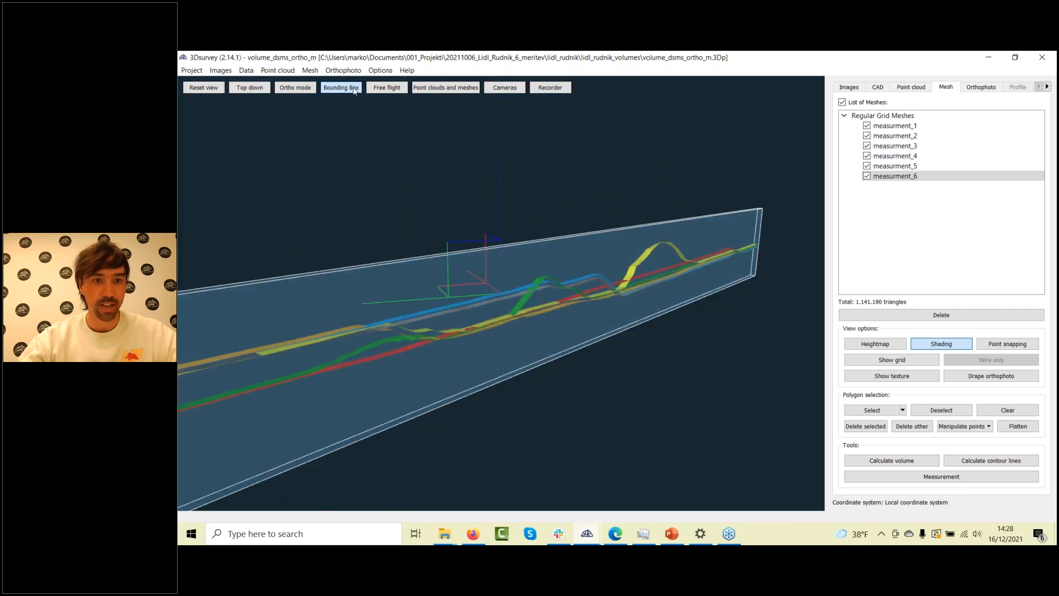
click(353, 88)
drag(486, 308, 516, 346)
click(336, 87)
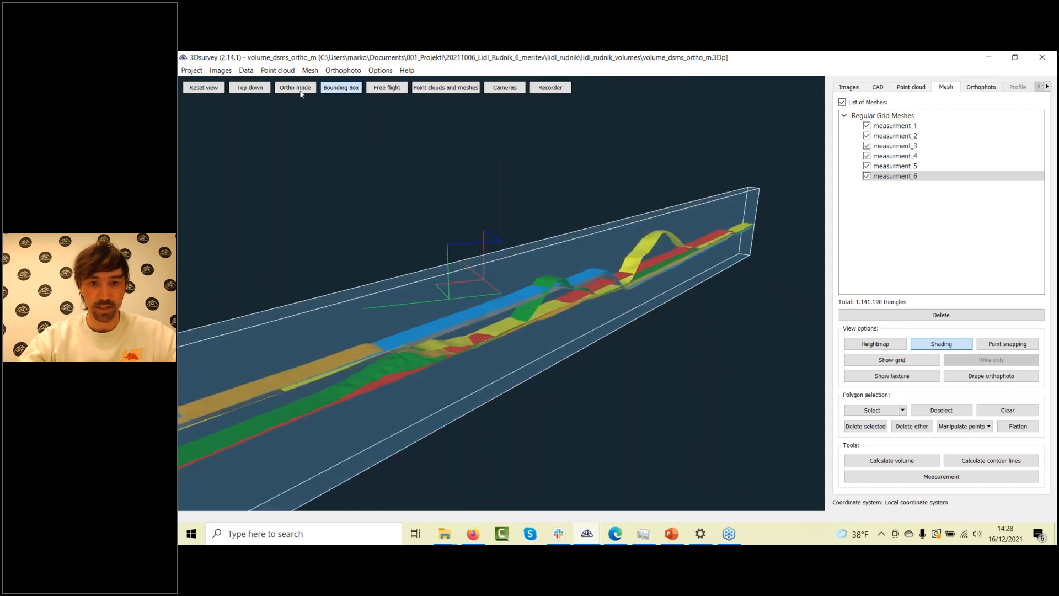
click(337, 88)
drag(607, 333, 577, 313)
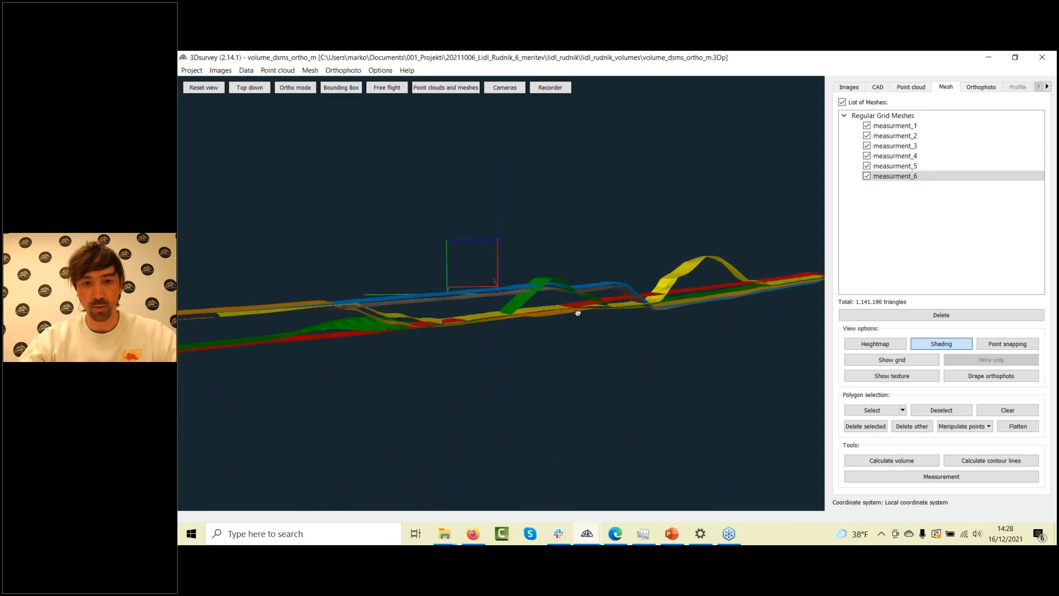
Compare the surface layers in the slice by hiding and re-showing individual meshes in turn, from measurment_1 through measurment_5
click(866, 126)
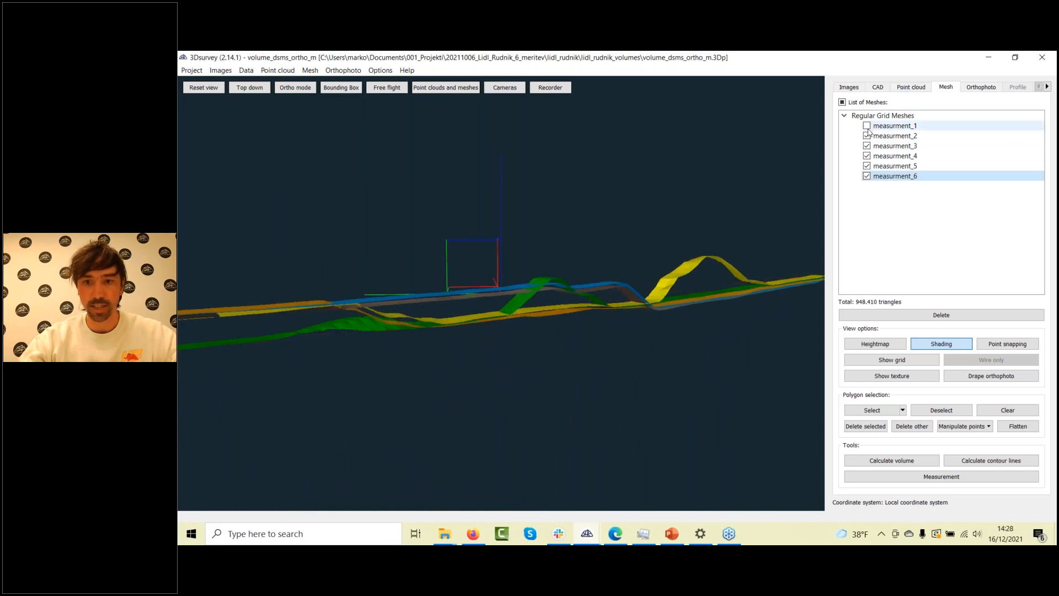
click(867, 127)
click(866, 137)
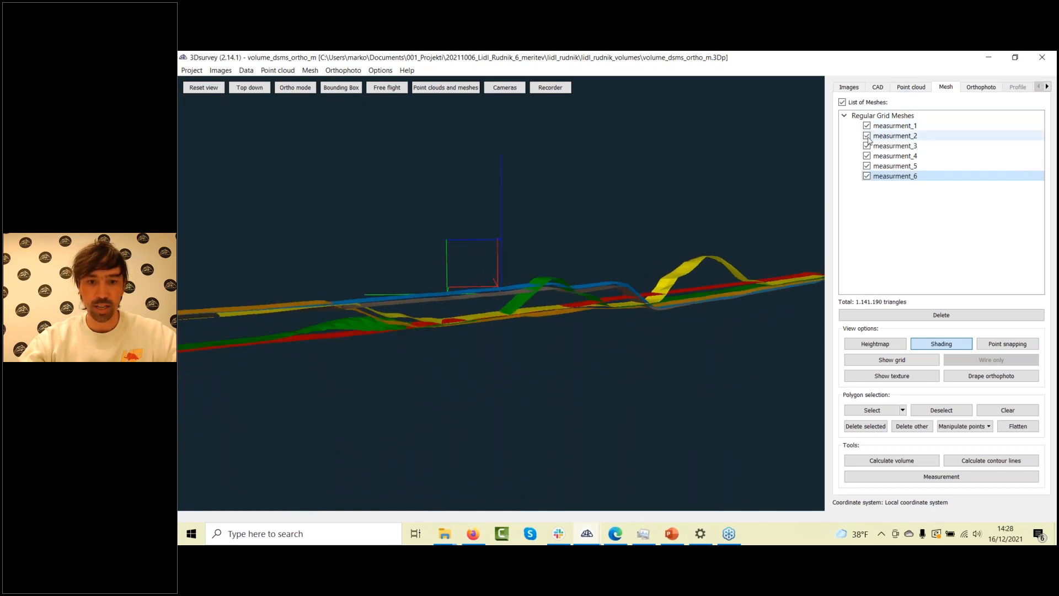
drag(519, 354, 555, 370)
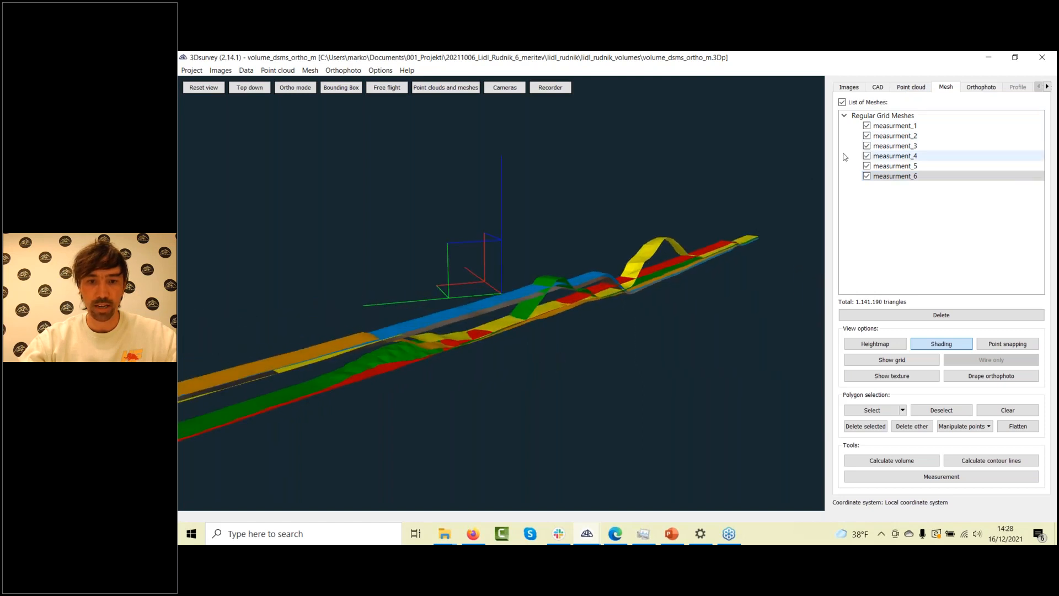
click(867, 147)
click(866, 146)
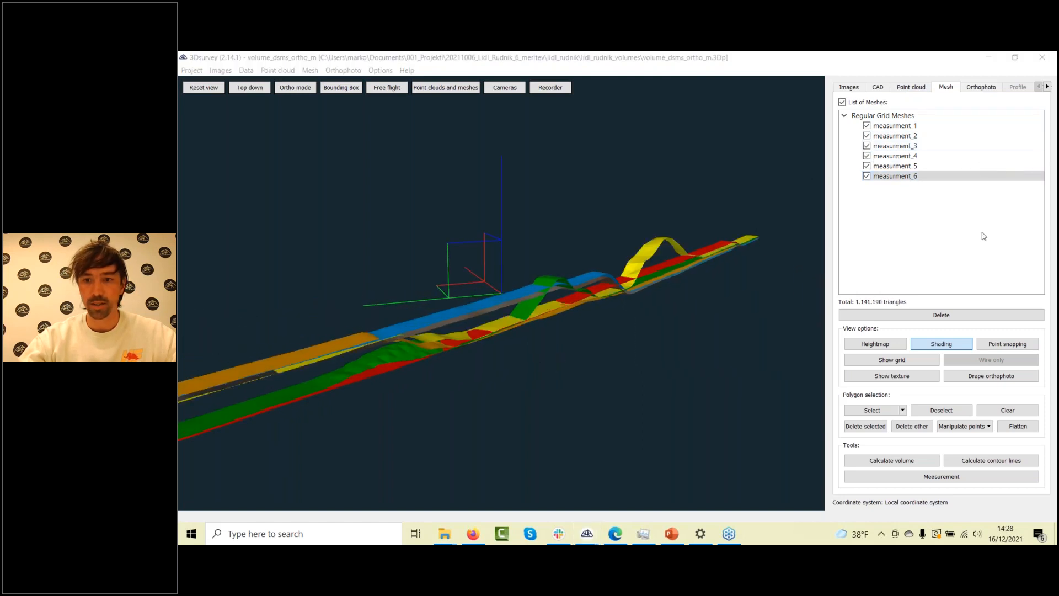
click(867, 157)
click(866, 156)
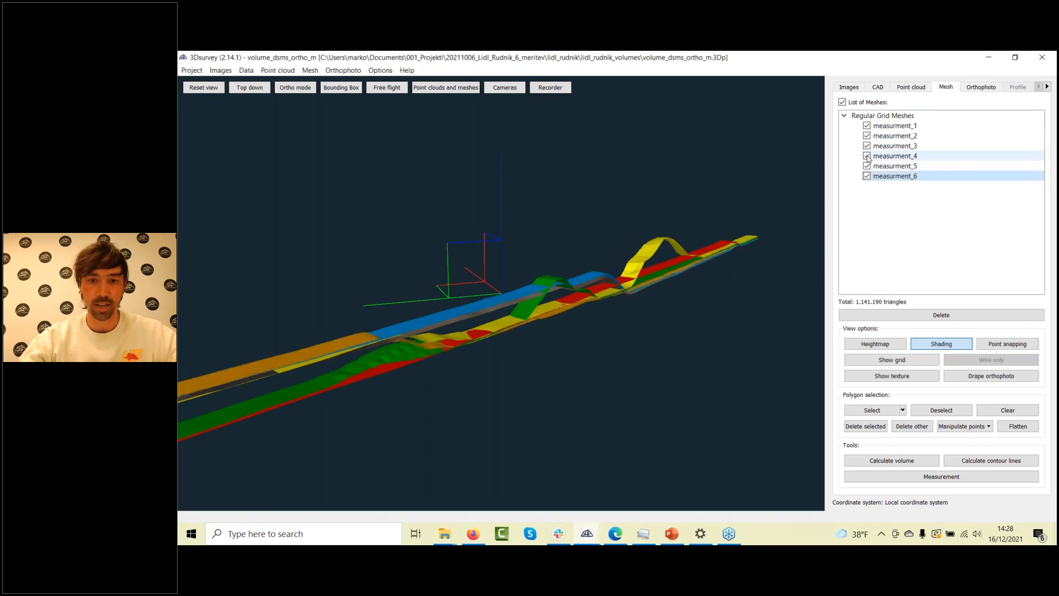
click(867, 167)
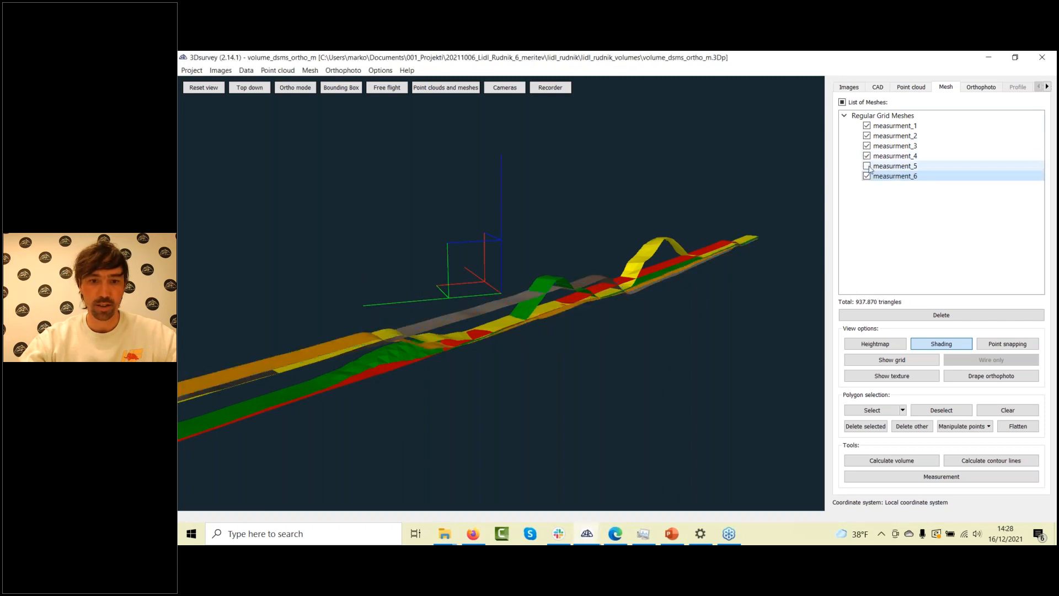
click(866, 166)
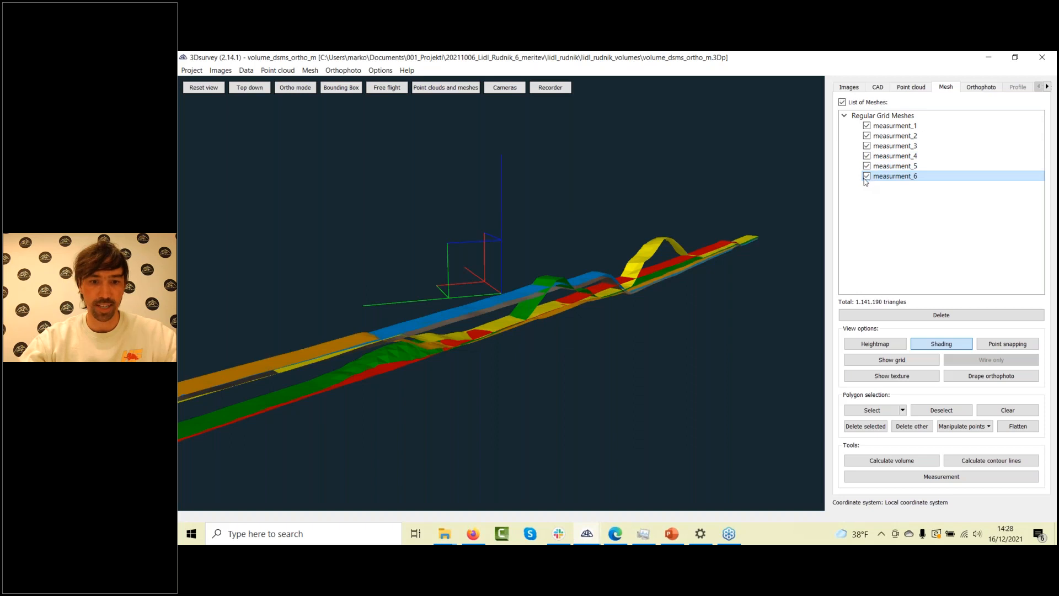
Widen the bounding box to a broad section of the excavation, and reset the view to the whole site
drag(504, 339, 513, 312)
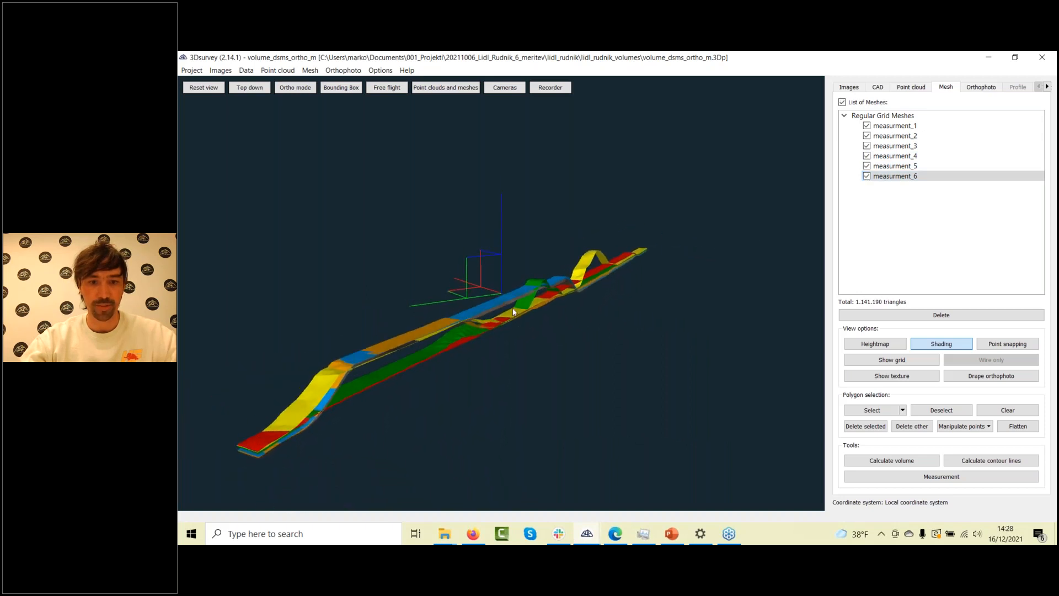
click(347, 91)
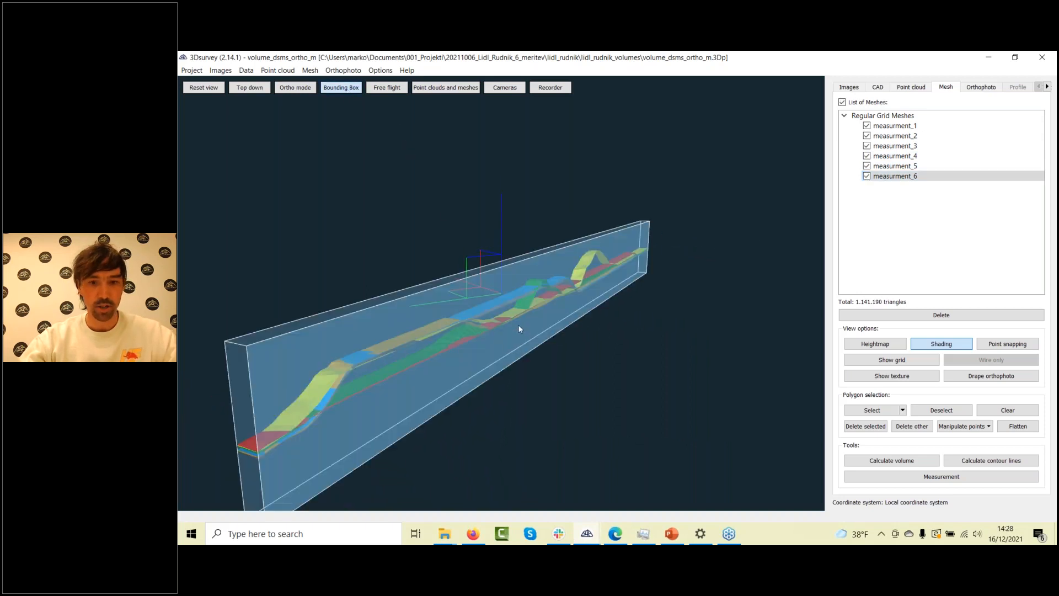
drag(515, 325, 236, 188)
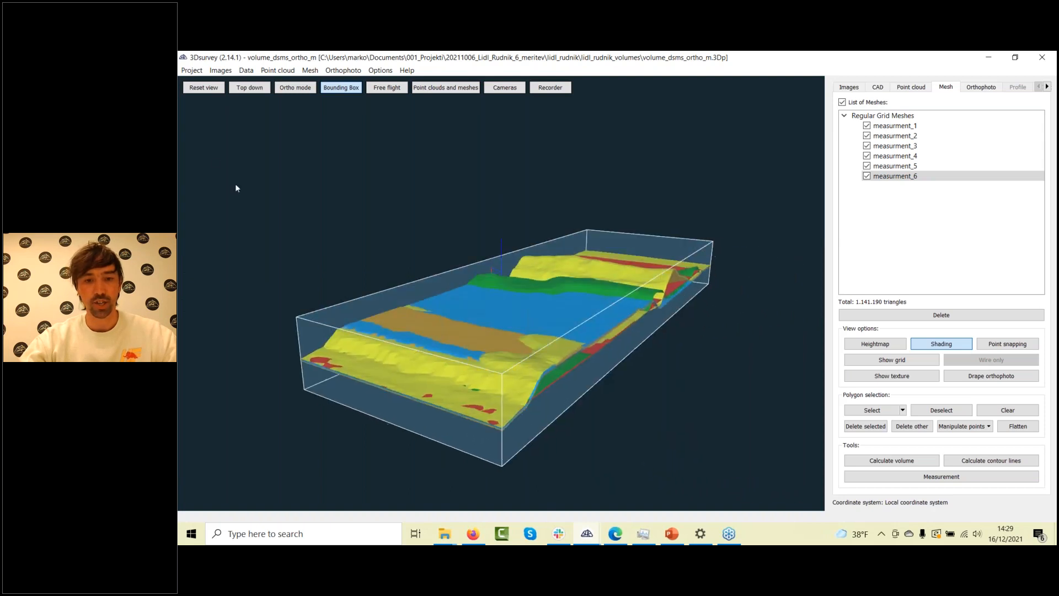
click(204, 88)
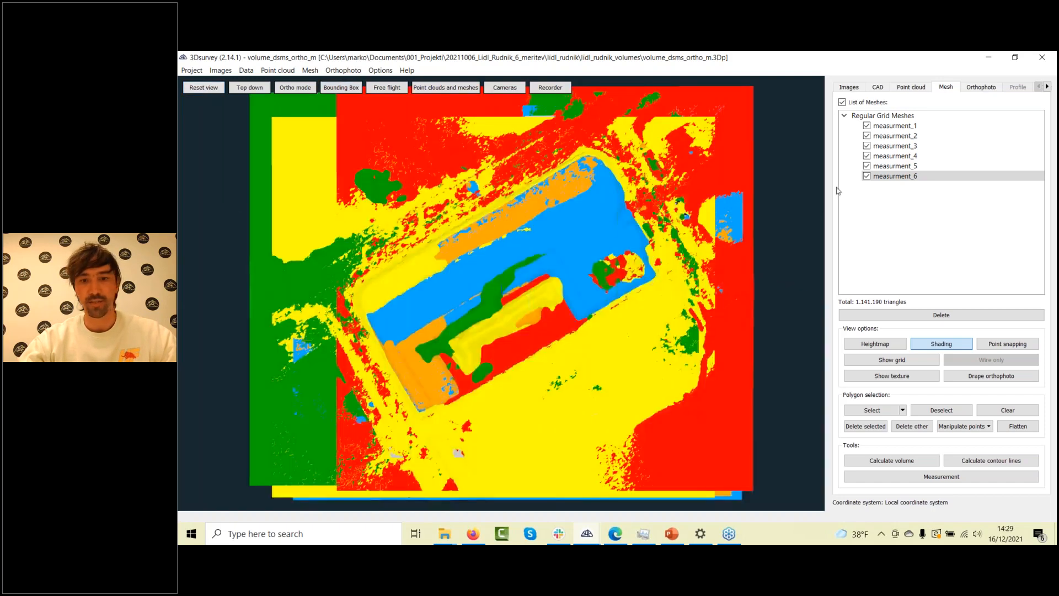
Show all six point clouds and set up a profile calculation with transverse profiles 10 m apart, reaching 40 m on each side
click(919, 88)
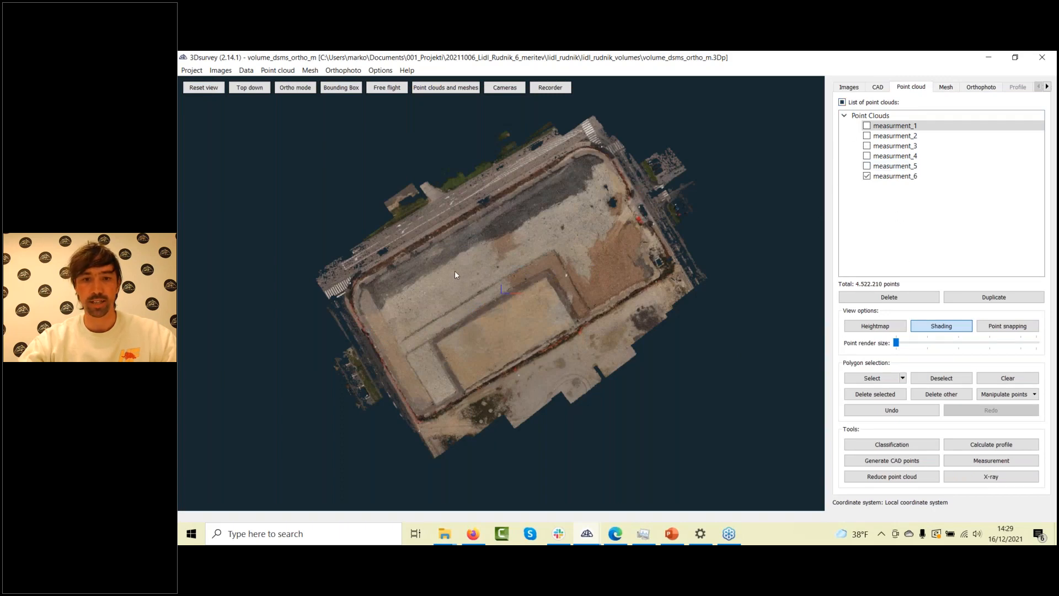
click(842, 103)
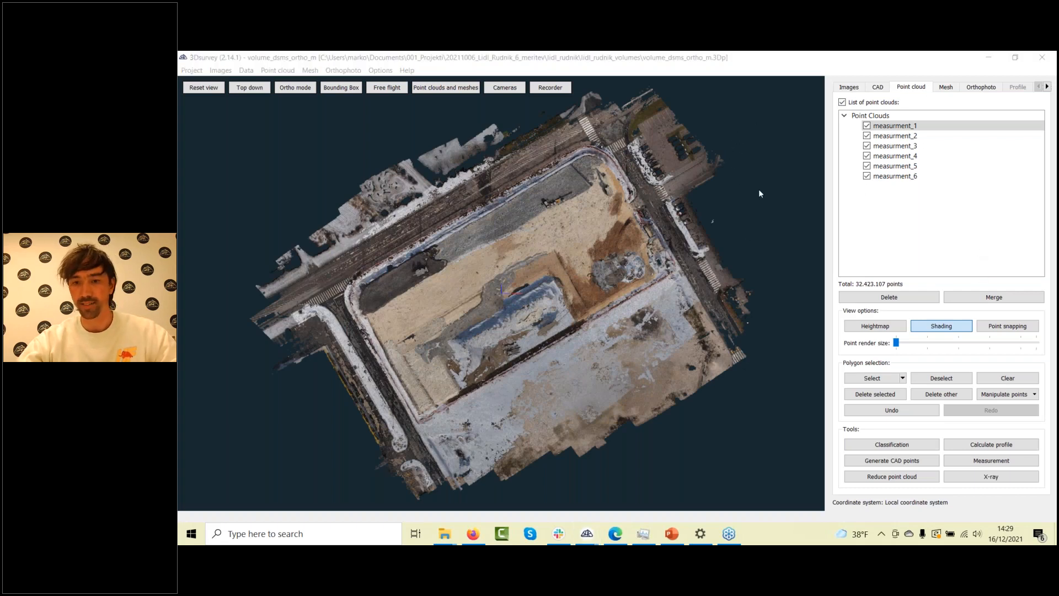
click(970, 446)
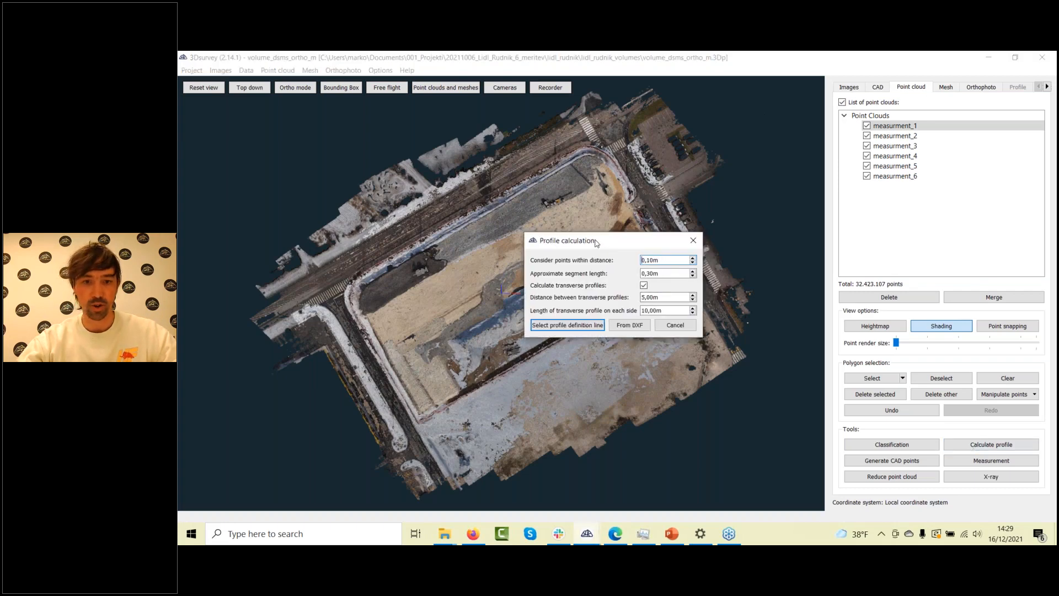
drag(609, 246, 395, 207)
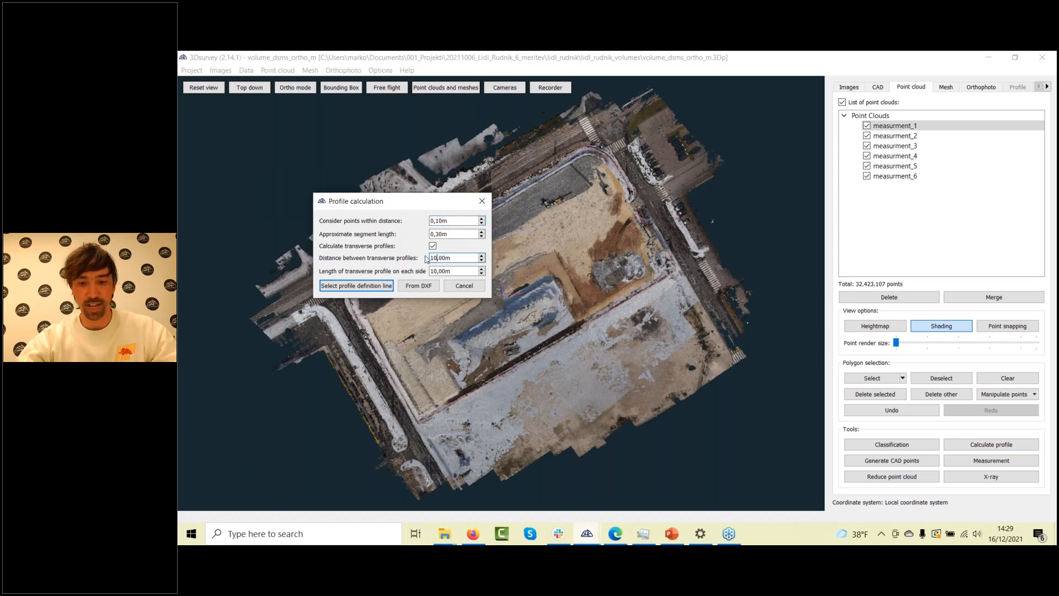
text(10)
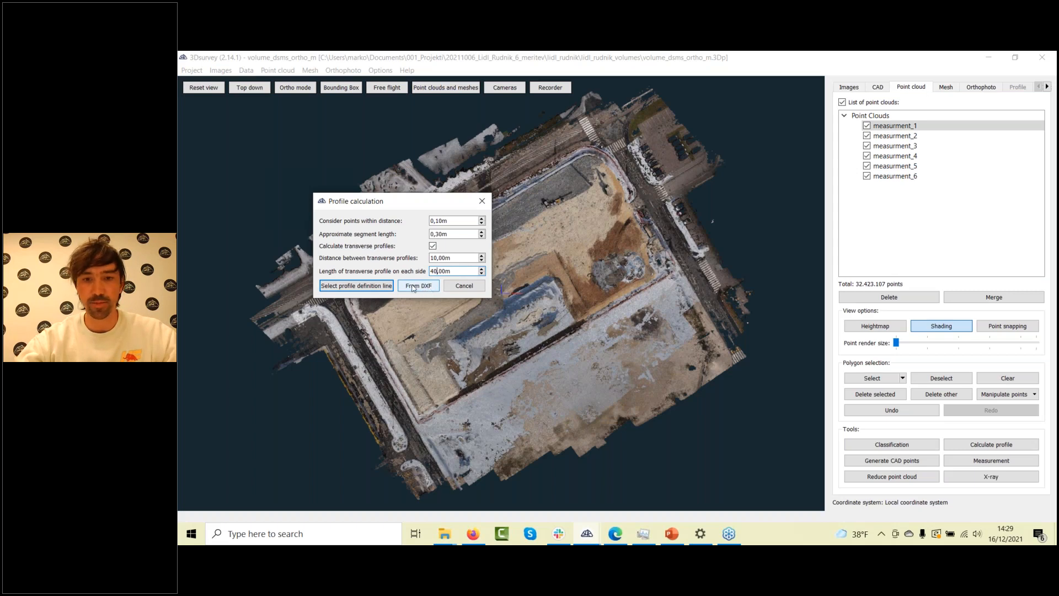
Define the profile line lengthwise through the middle of the excavation on the point clouds
click(381, 286)
scroll(342, 369, down, 3)
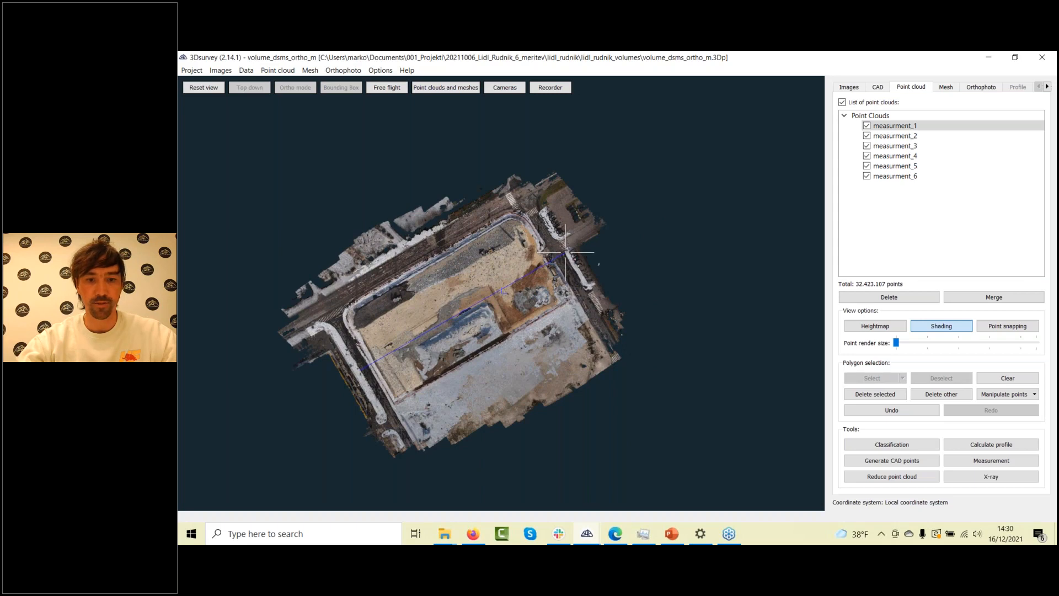
Finish the profile line across the construction site and inspect the resulting profile lines over the point clouds in 3D
click(565, 252)
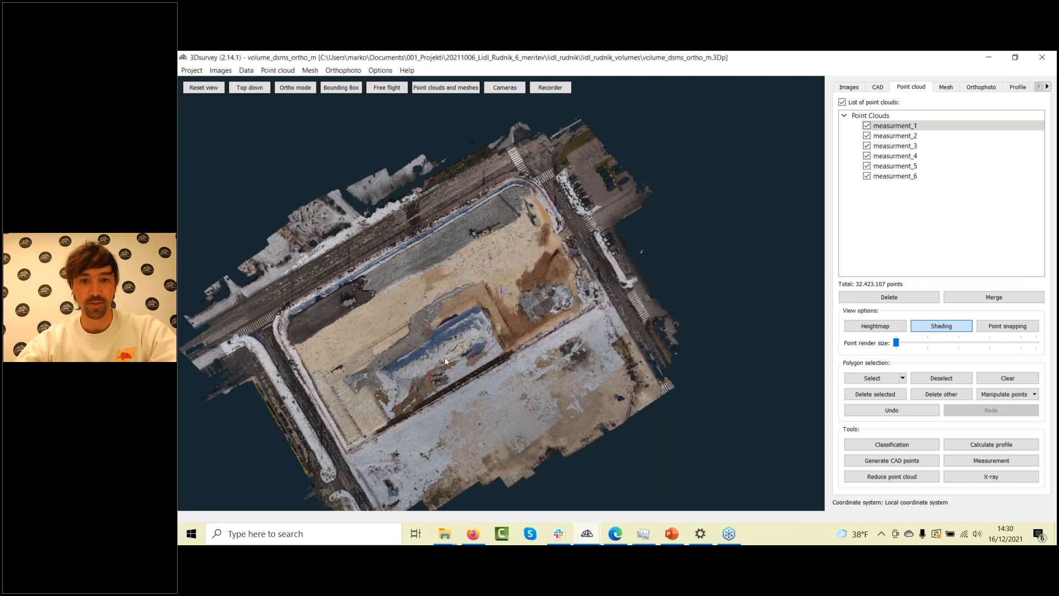
scroll(445, 359, up, 10)
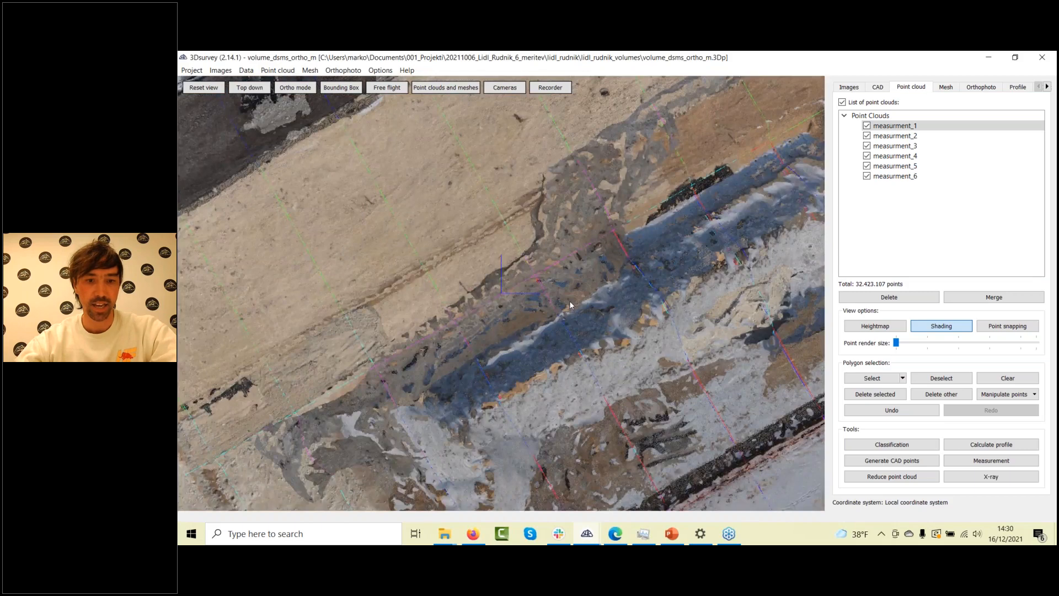
drag(569, 300, 743, 238)
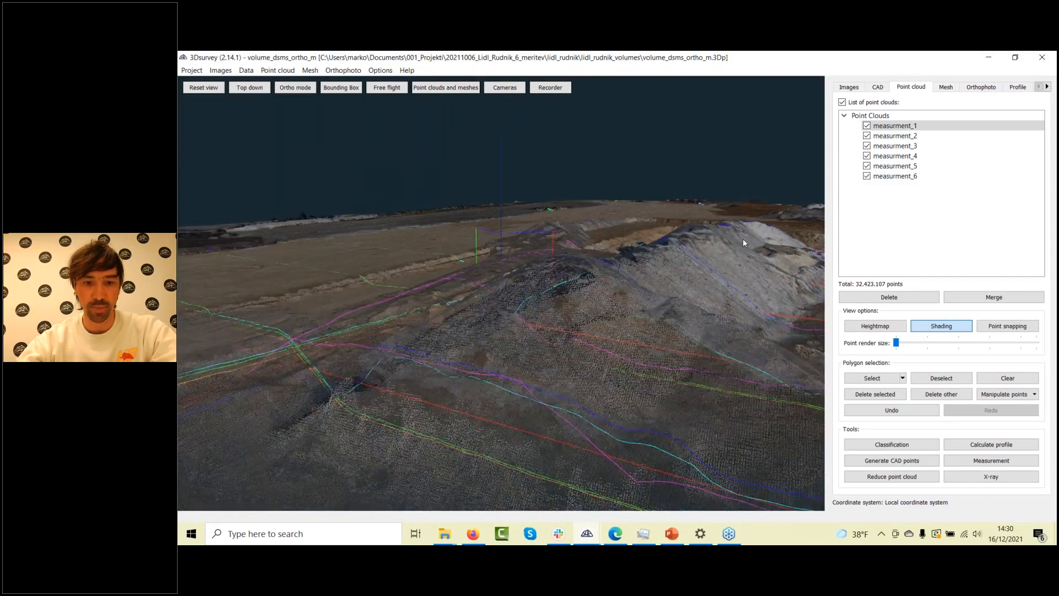
Hide all point clouds and examine the profile lines on their own and over the regular grid meshes
click(842, 102)
drag(522, 271, 425, 332)
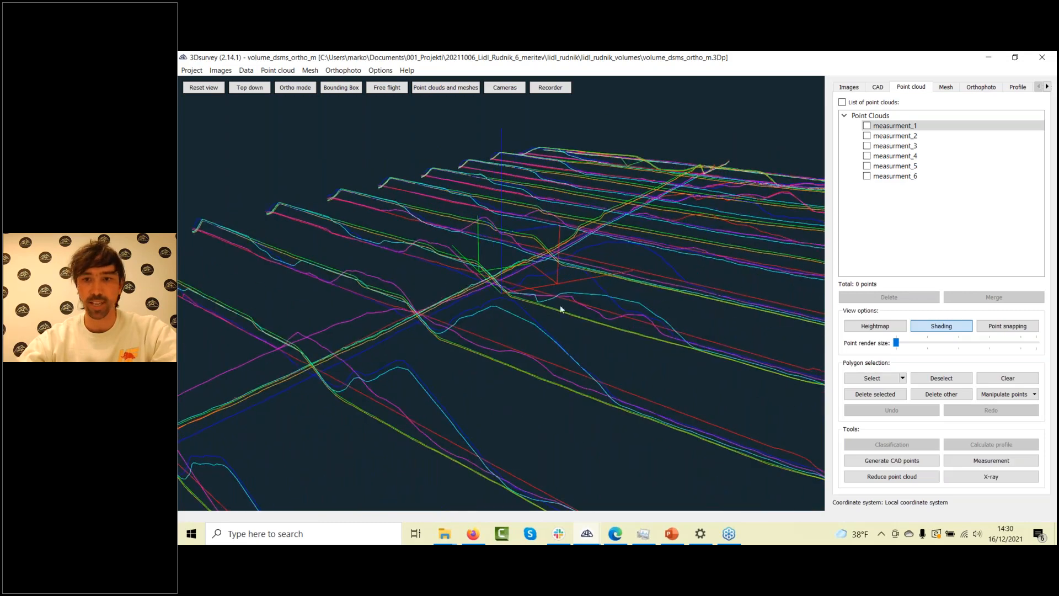
click(948, 90)
scroll(335, 287, down, 3)
drag(335, 287, 357, 291)
drag(329, 303, 327, 305)
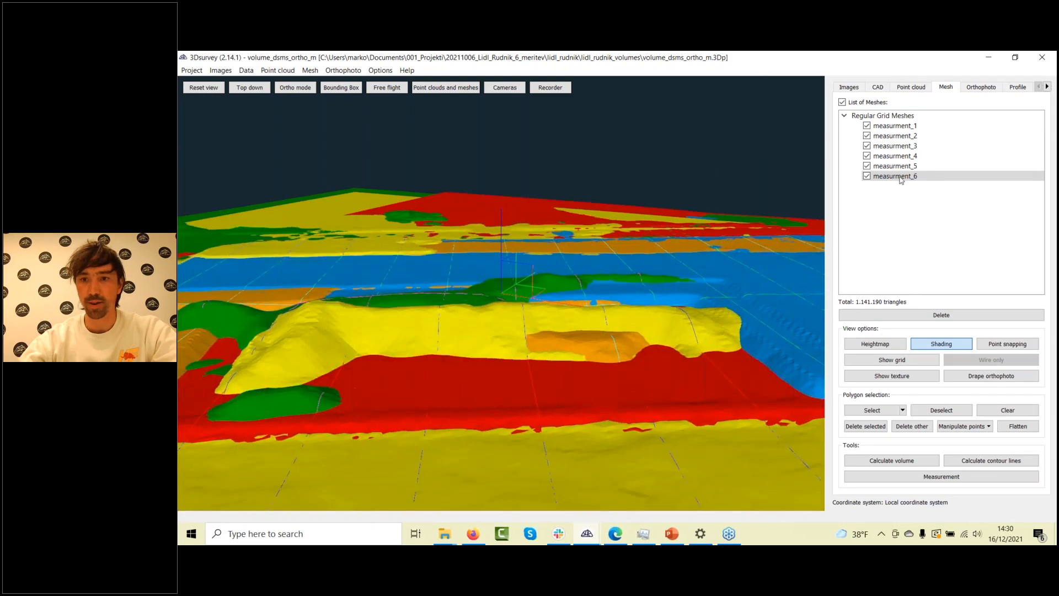
Examine the position of the profile lines across the construction site on the orthophoto
click(981, 87)
scroll(494, 283, up, 4)
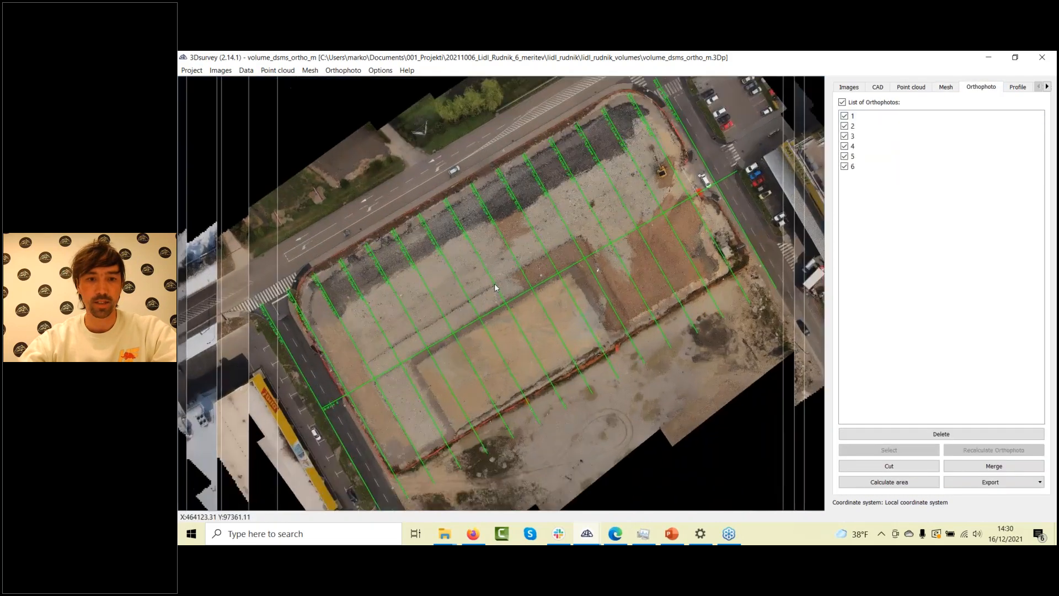
scroll(498, 293, up, 1)
drag(498, 320, 315, 447)
scroll(538, 304, up, 1)
scroll(538, 304, up, 1)
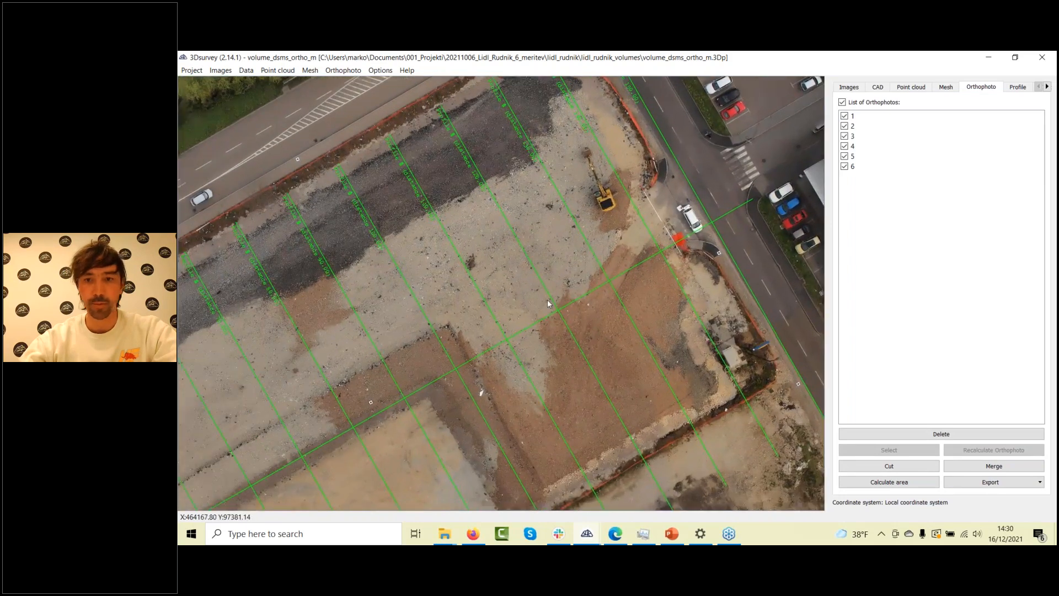
drag(545, 301, 517, 322)
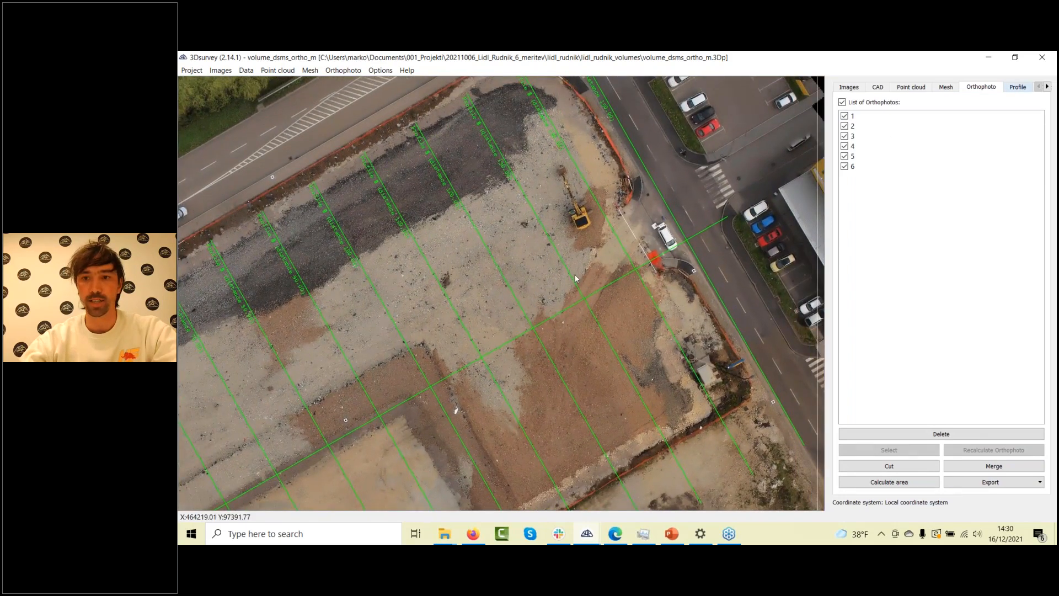
Show the profile drawings and hide the anchor points so that only the coloured profile lines are displayed
click(1018, 88)
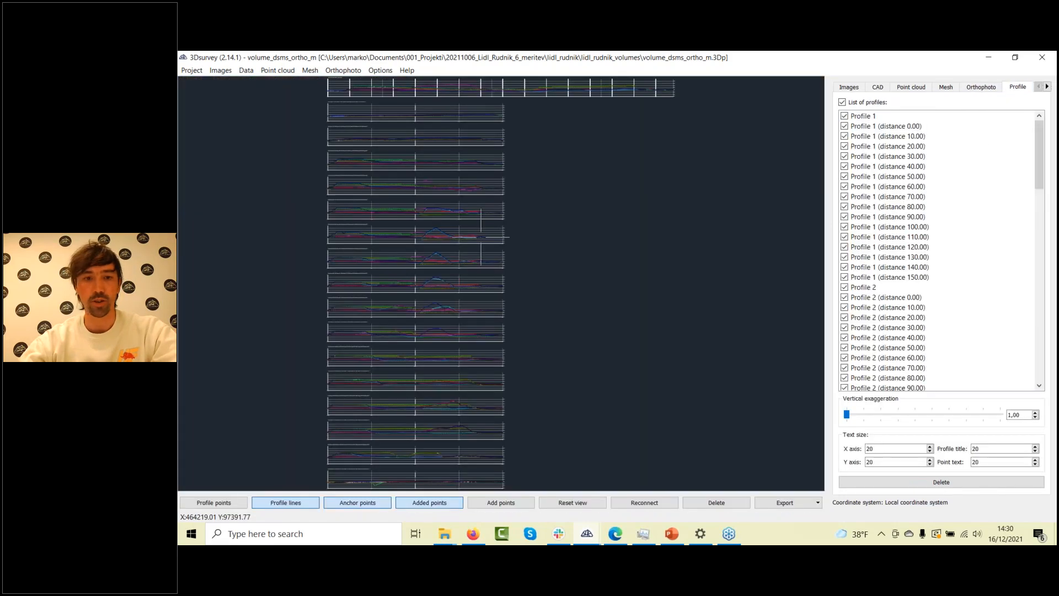
drag(414, 237, 420, 284)
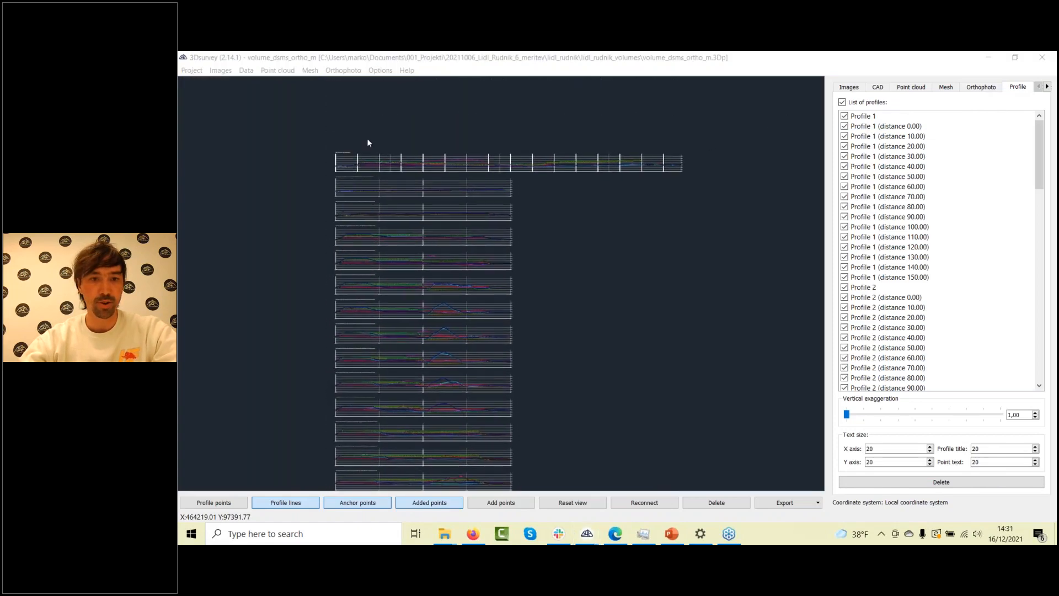
scroll(367, 139, up, 5)
drag(396, 193, 216, 171)
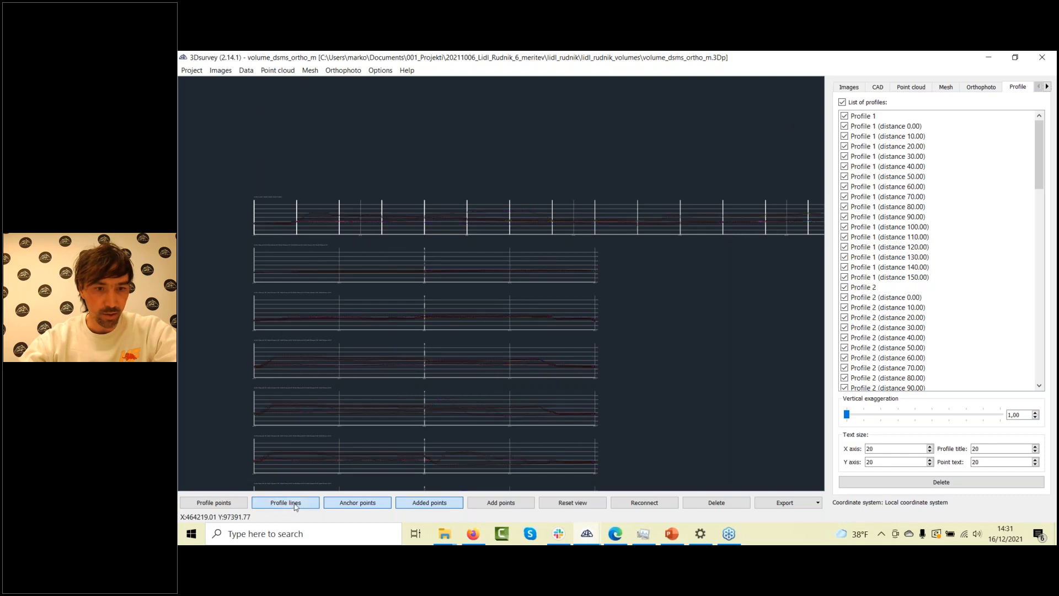
scroll(504, 257, up, 5)
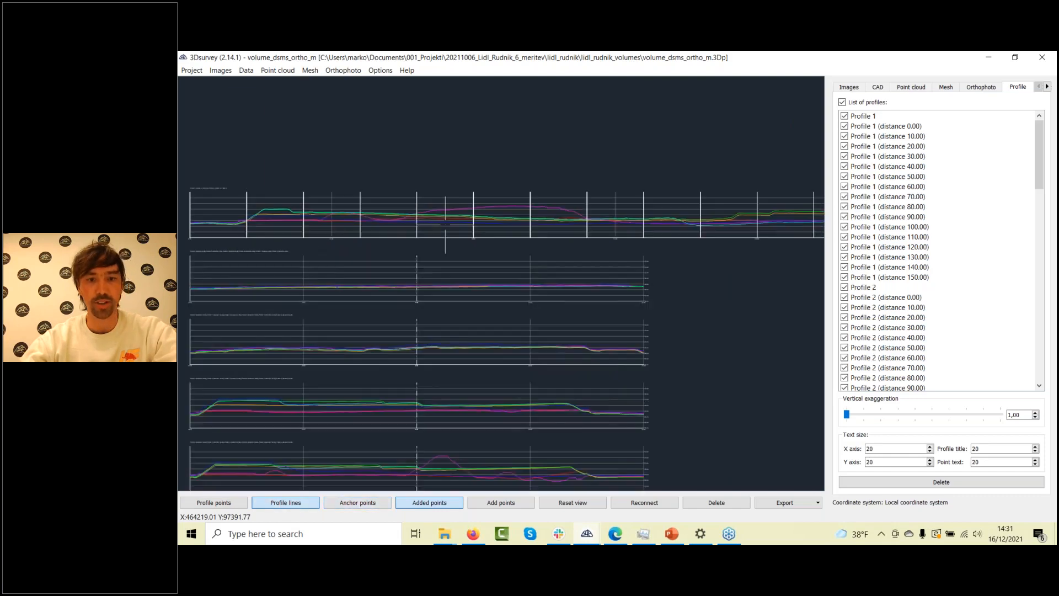
Compare the measurements' terrain lines in the longitudinal and cross-section profiles, and check the available profile export formats
scroll(504, 258, up, 5)
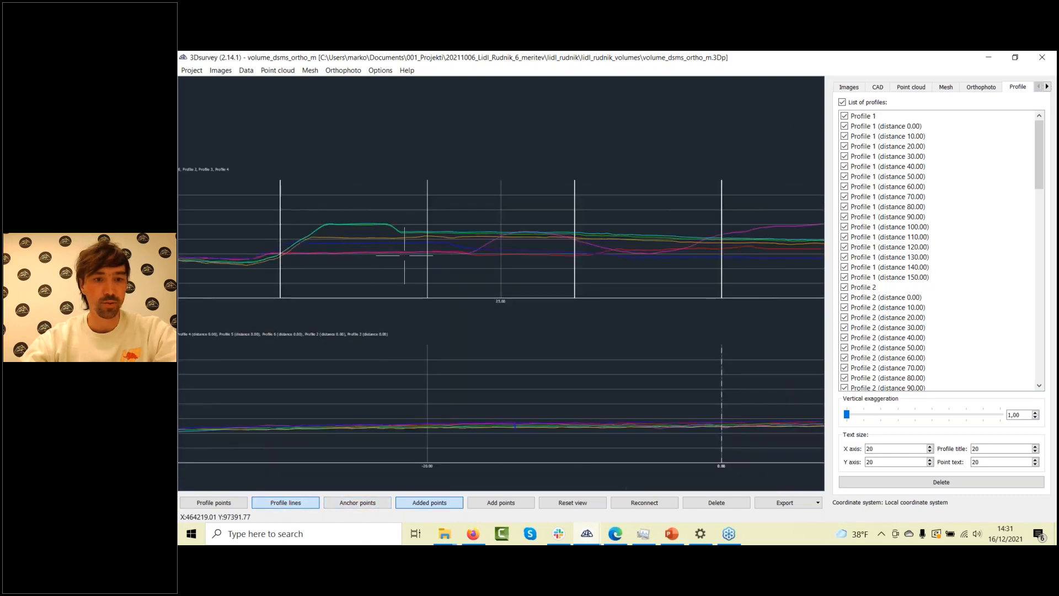
scroll(504, 322, down, 5)
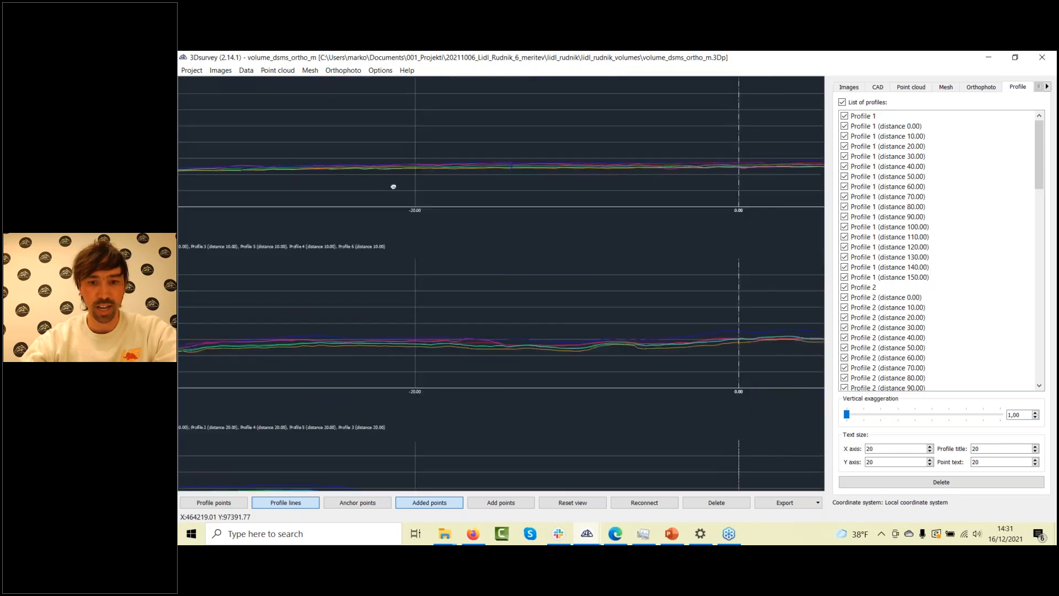
scroll(471, 395, up, 5)
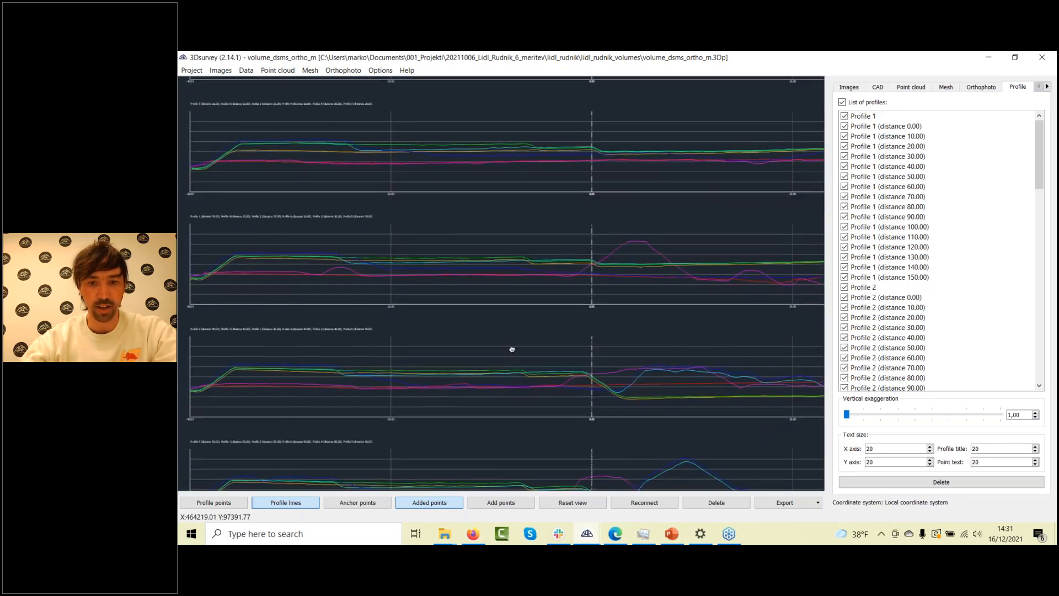
scroll(655, 307, up, 5)
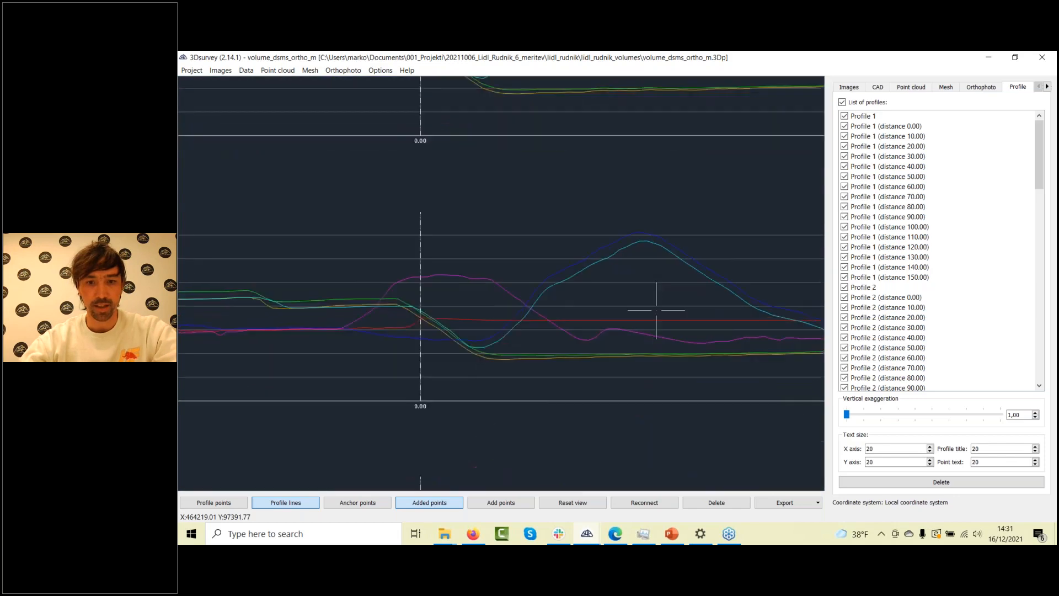
drag(610, 325, 450, 335)
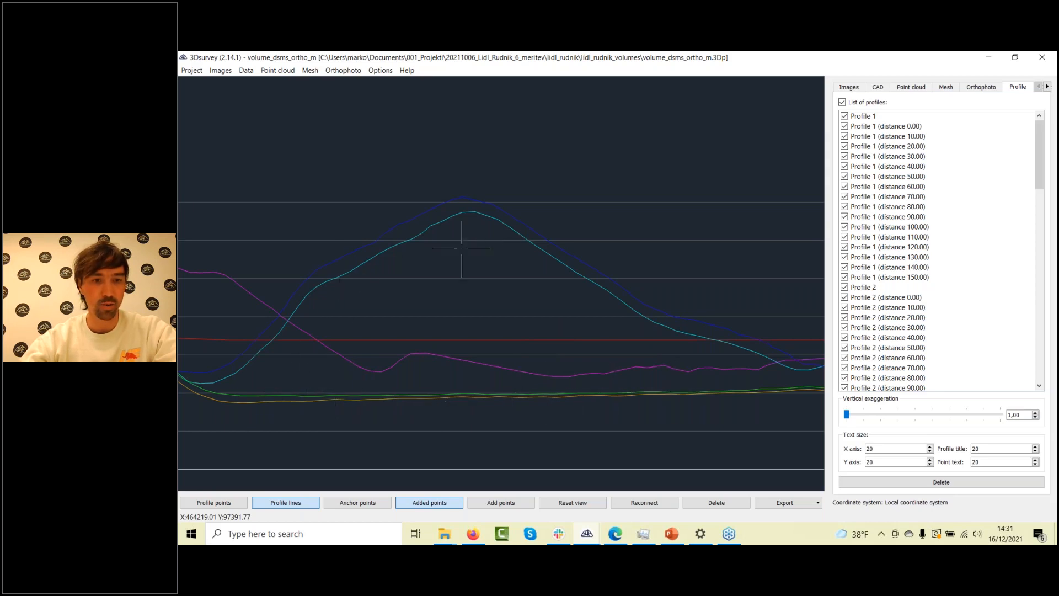
scroll(461, 250, down, 3)
scroll(456, 279, down, 6)
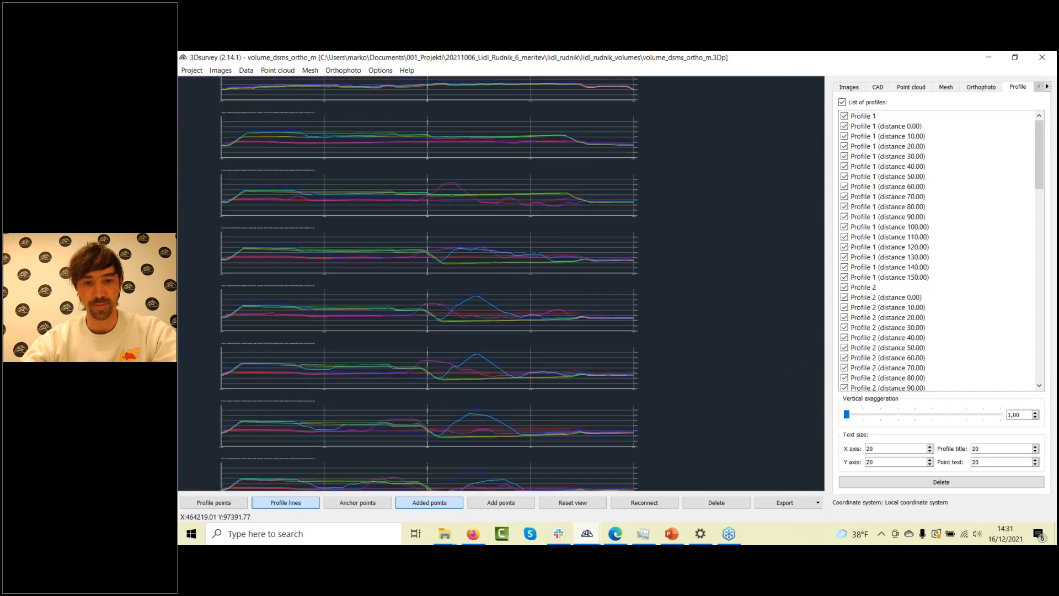
scroll(612, 331, up, 5)
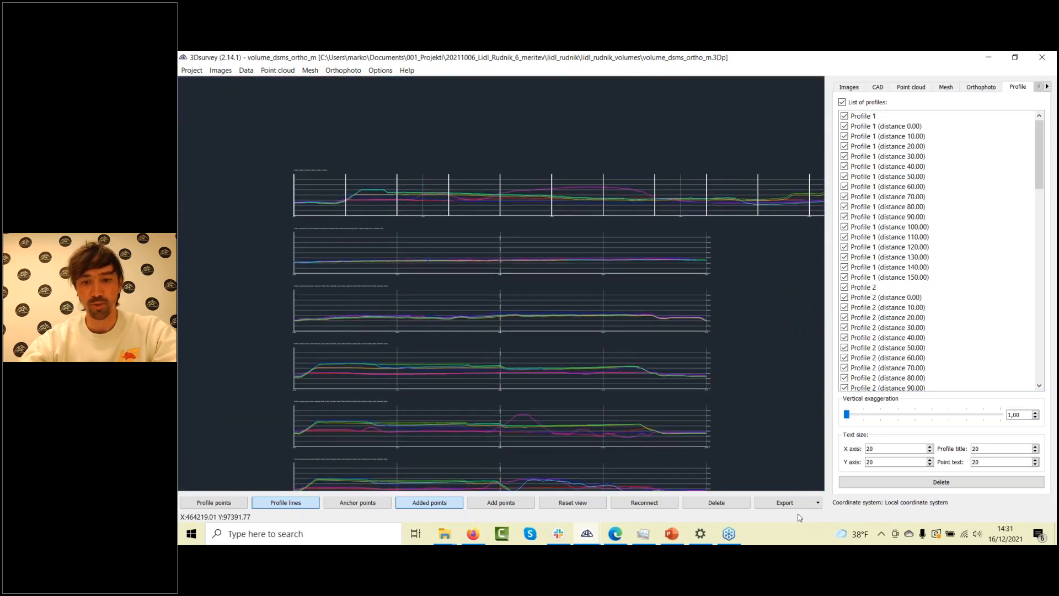
click(800, 502)
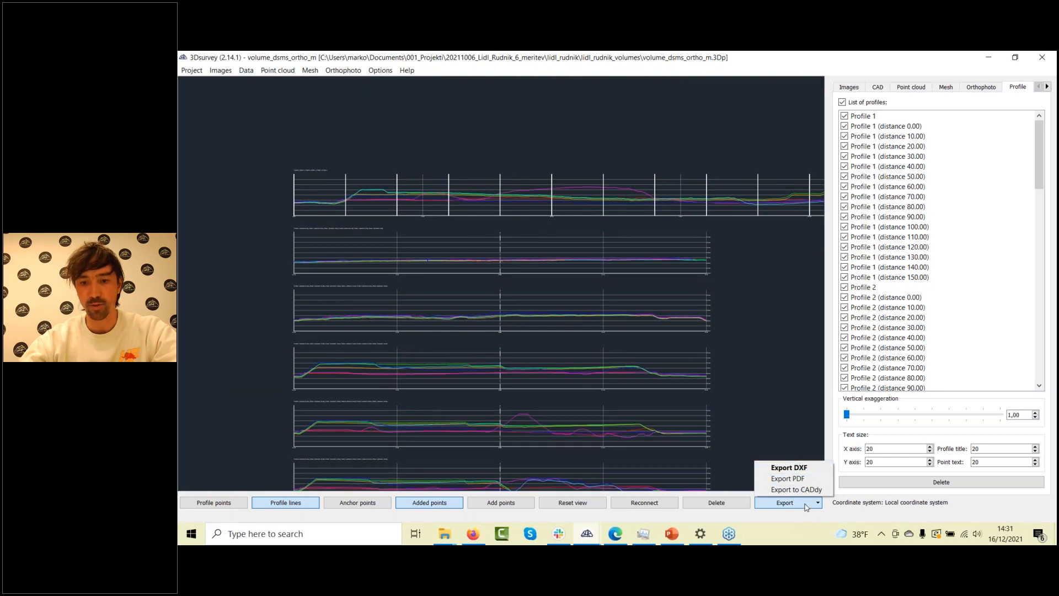
click(800, 517)
Display the profile points and anchor points on a close-up of the cross-section's profile lines
scroll(709, 383, down, 5)
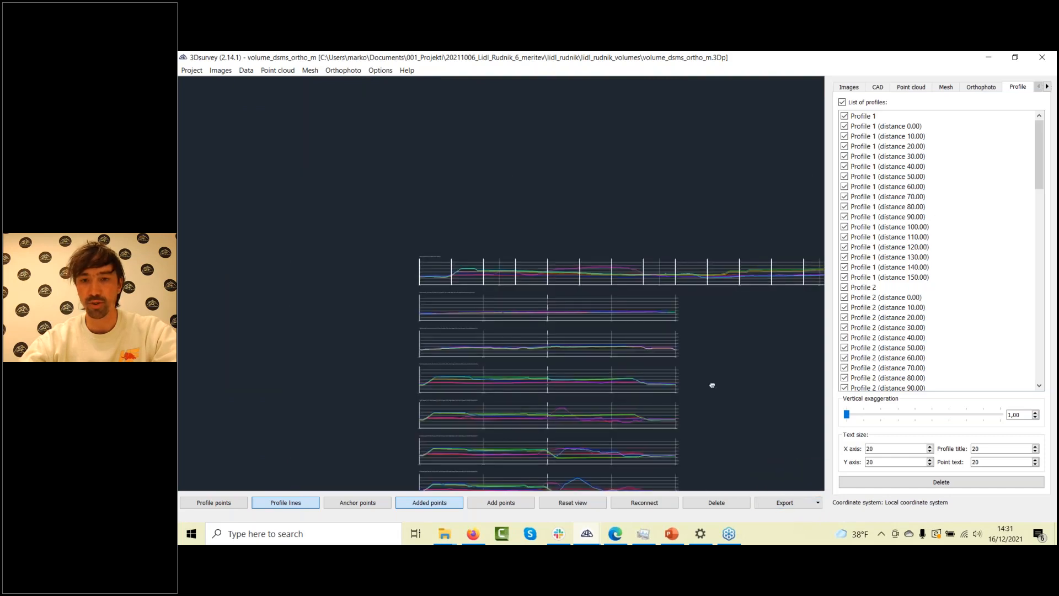
scroll(575, 265, up, 5)
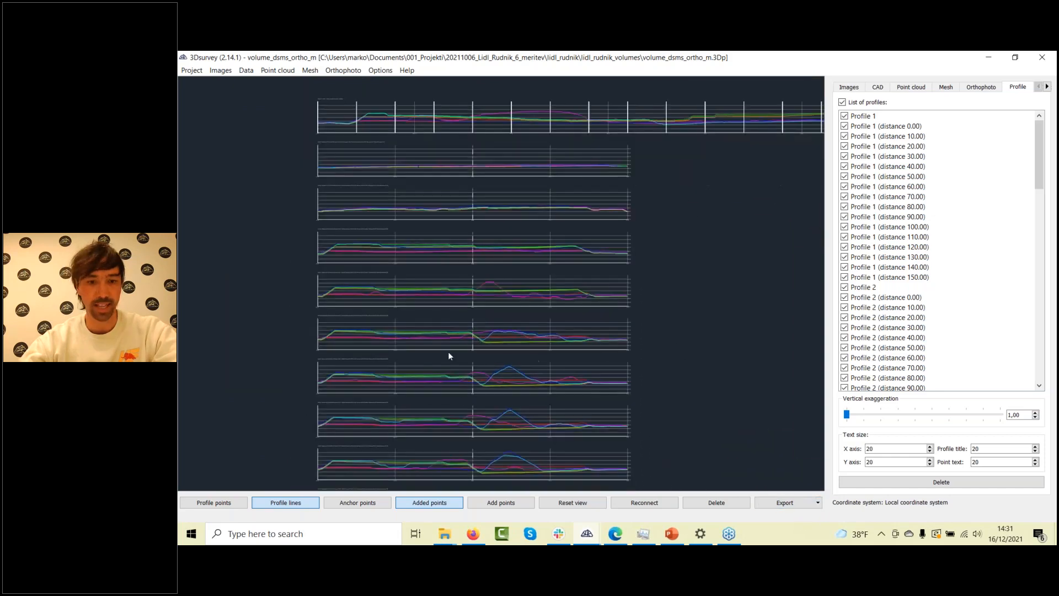
scroll(589, 365, up, 4)
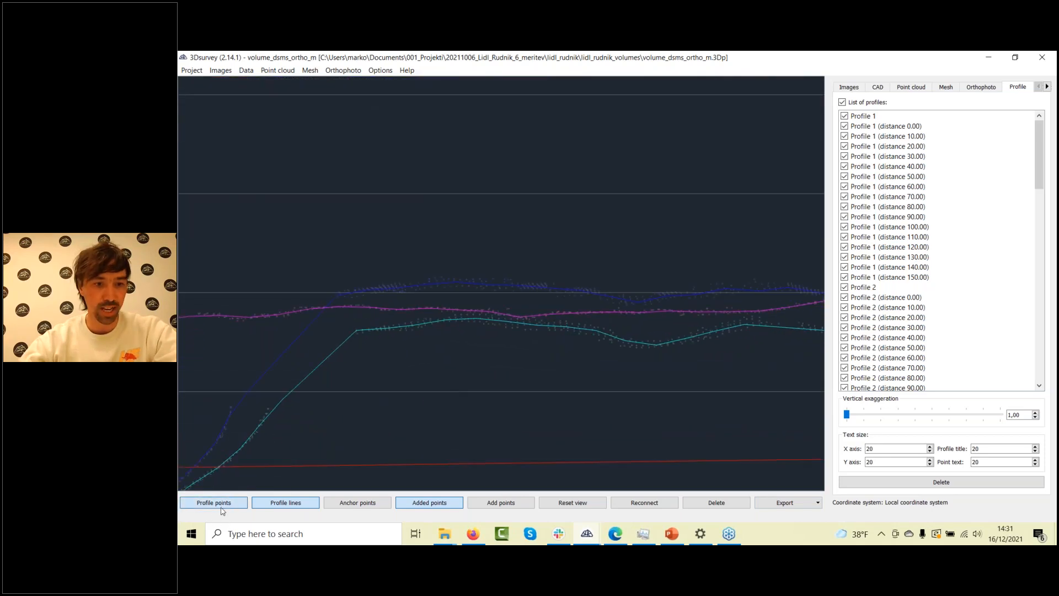
click(357, 502)
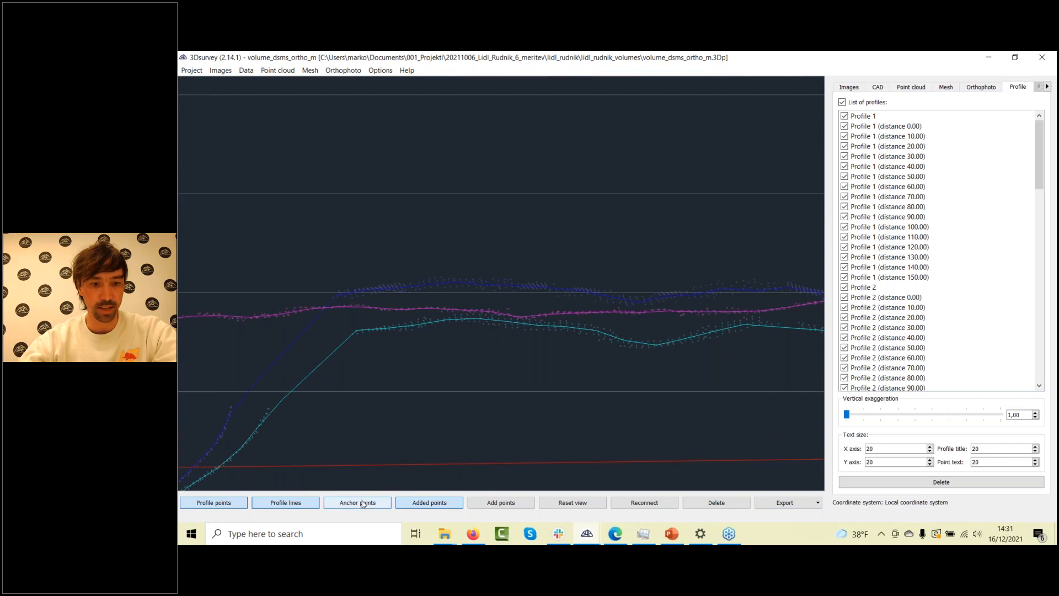
Pull one anchor point of the dark blue profile line up into a peak, adjust its neighbour, and hide the anchor points
drag(457, 283, 461, 200)
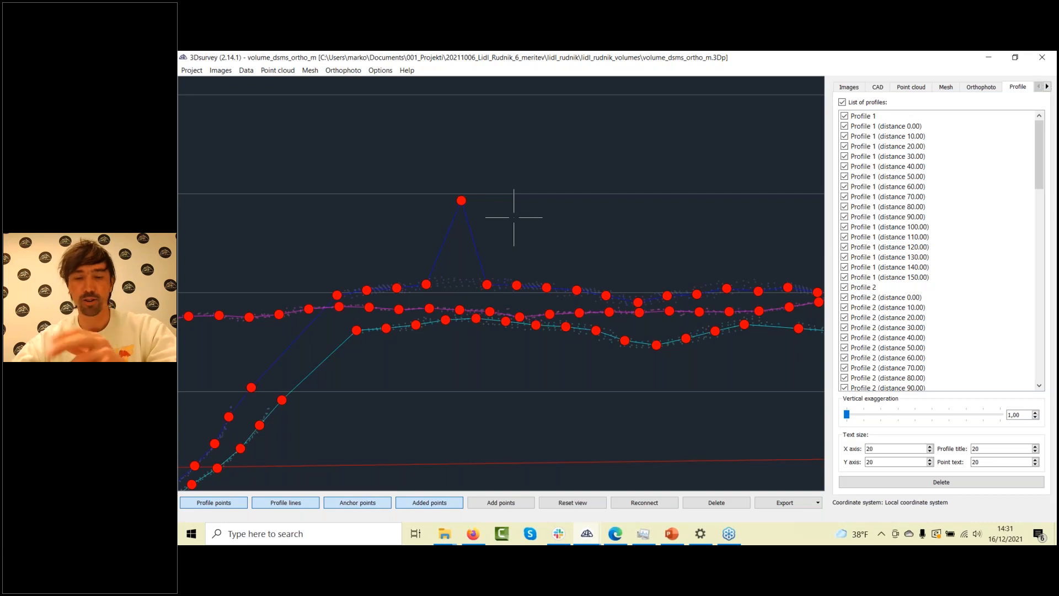
drag(486, 285, 502, 193)
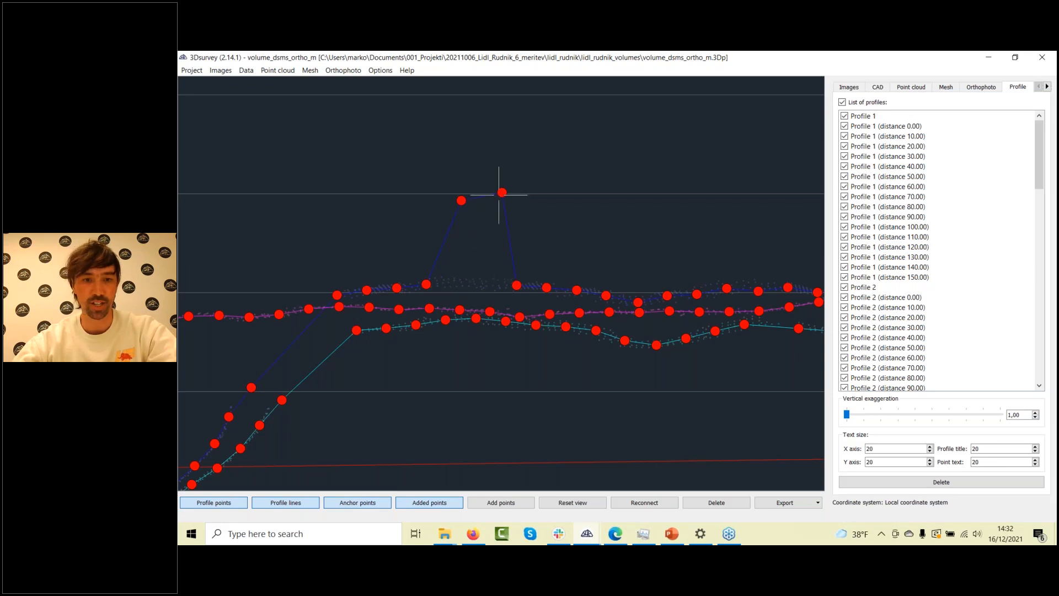
drag(502, 193, 479, 286)
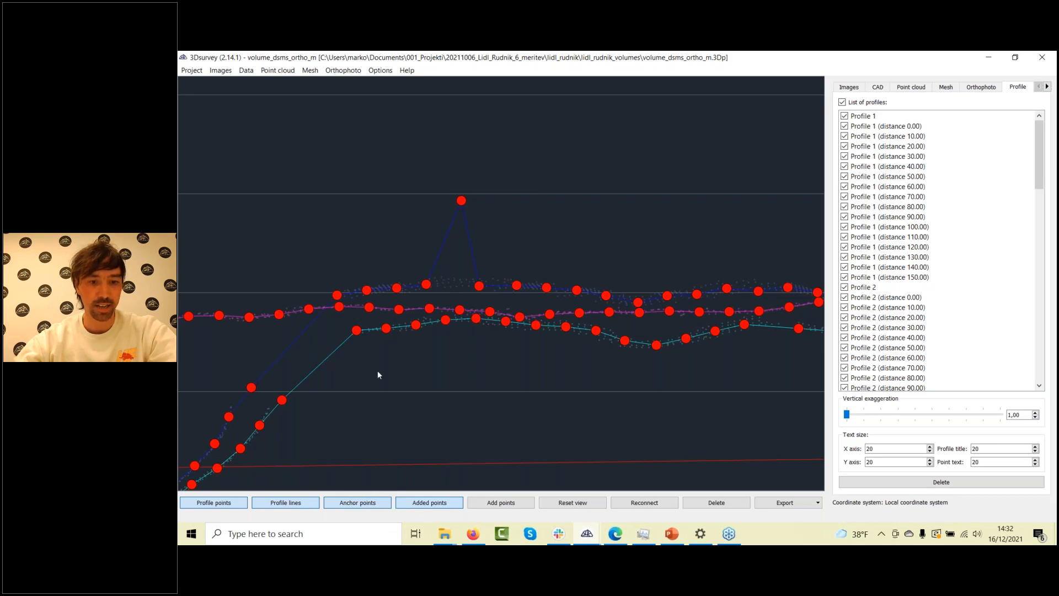
click(358, 502)
Examine how the terrain lines differ between neighbouring cross-sections around the stockpile
scroll(535, 274, down, 7)
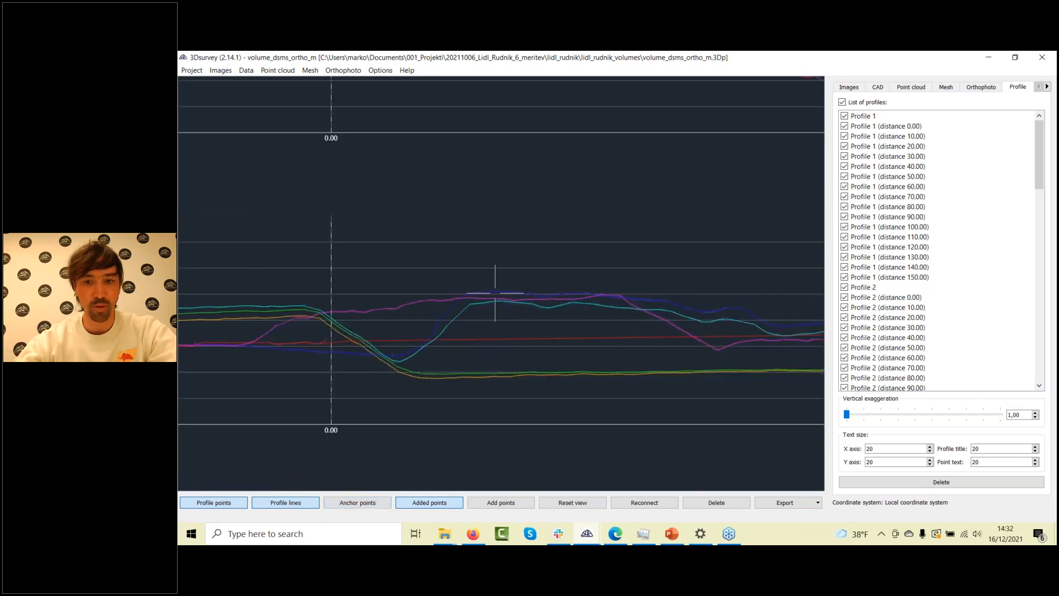
scroll(485, 298, down, 3)
scroll(464, 253, down, 1)
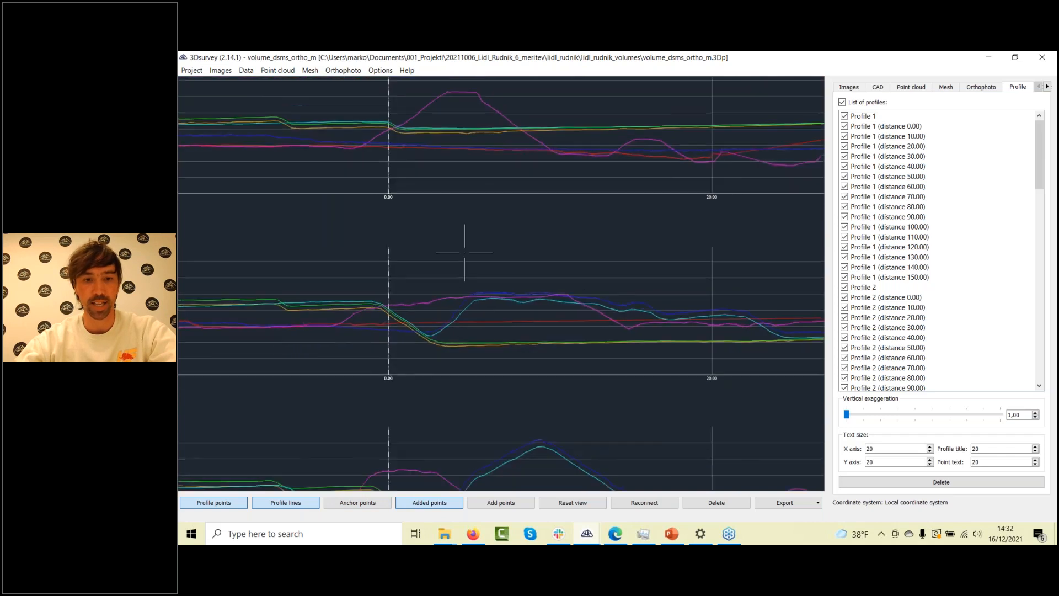
scroll(464, 252, down, 1)
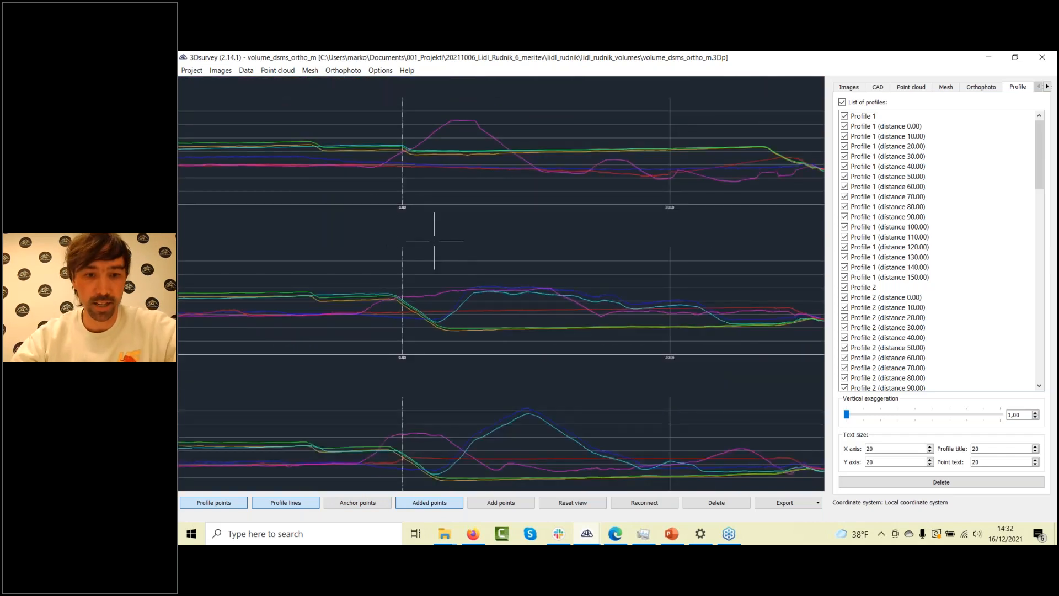
scroll(394, 300, down, 3)
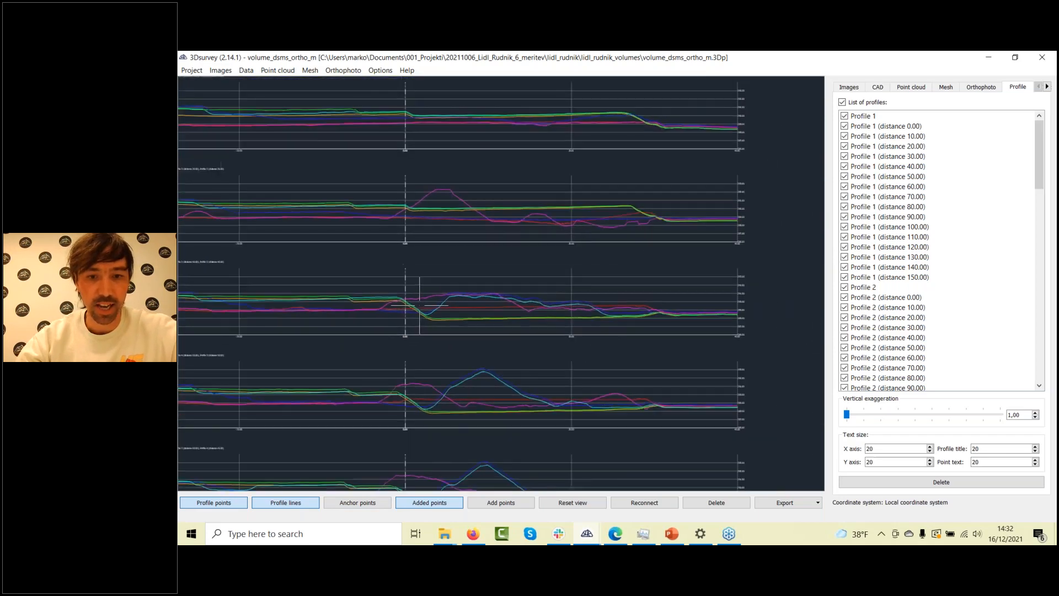
scroll(473, 296, down, 2)
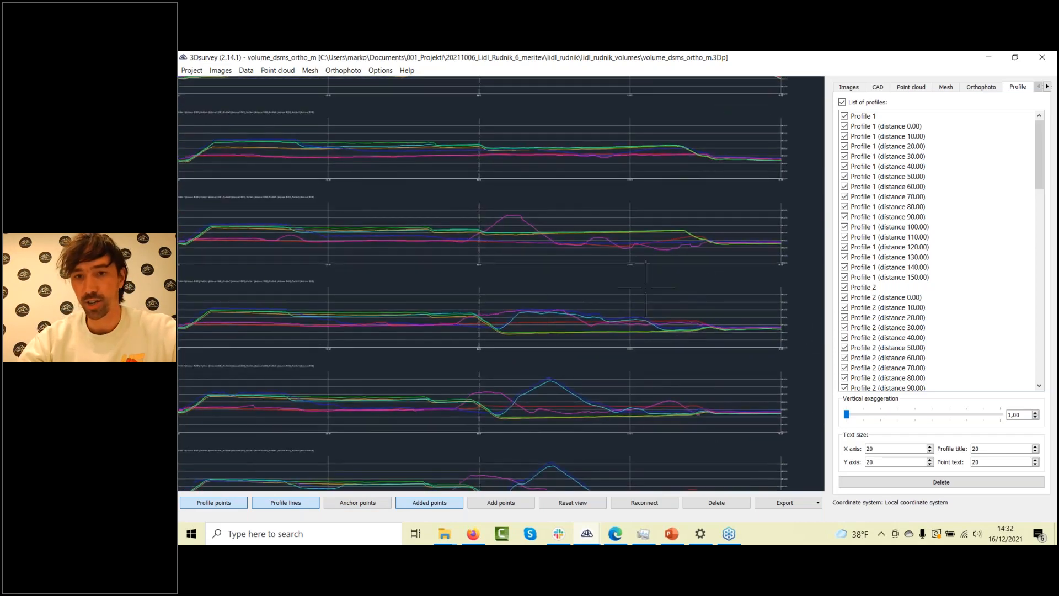
Generate a measurements report for project volume_dsms_ortho_m with orthophoto 1 and Profiles 1 to 6
click(195, 71)
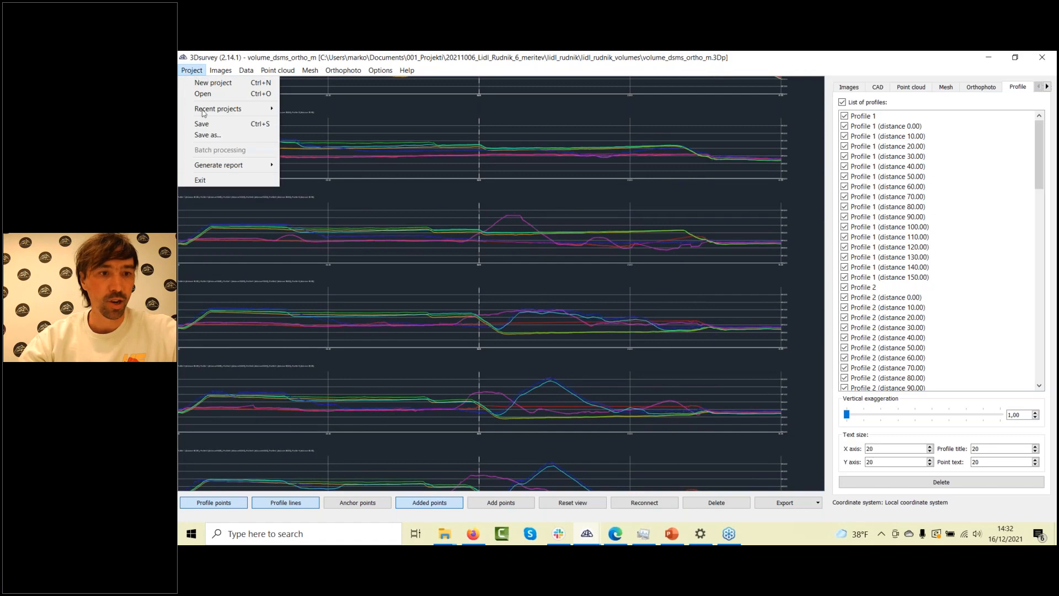
mouse_move(215, 165)
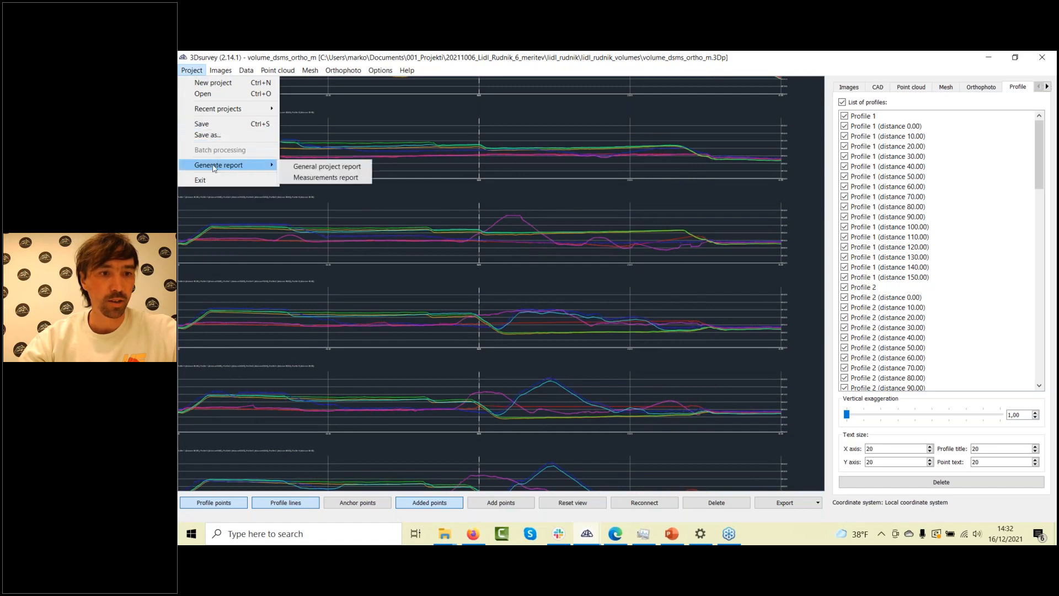
click(307, 179)
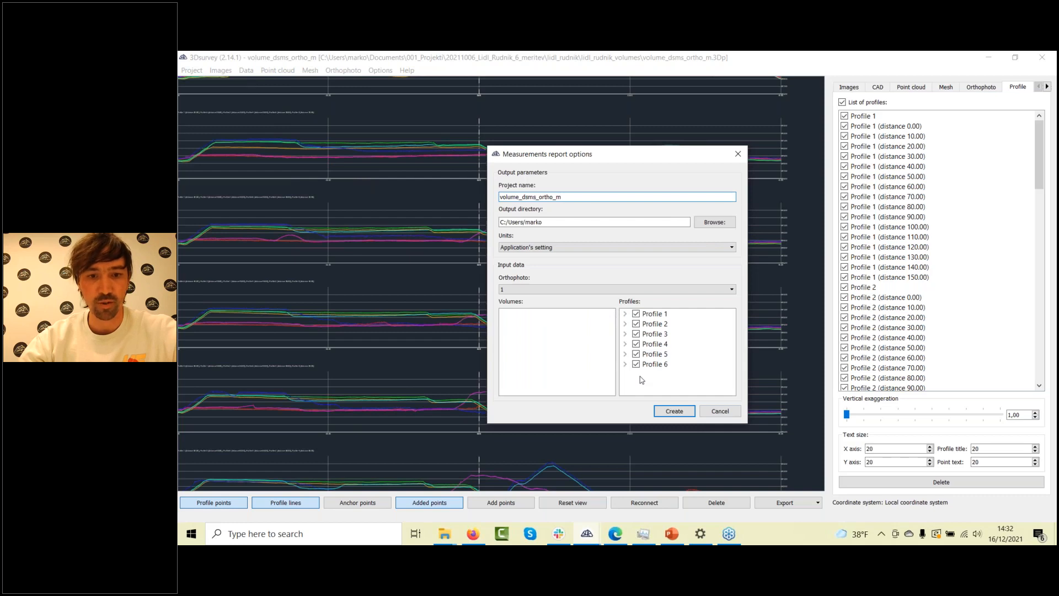
click(672, 412)
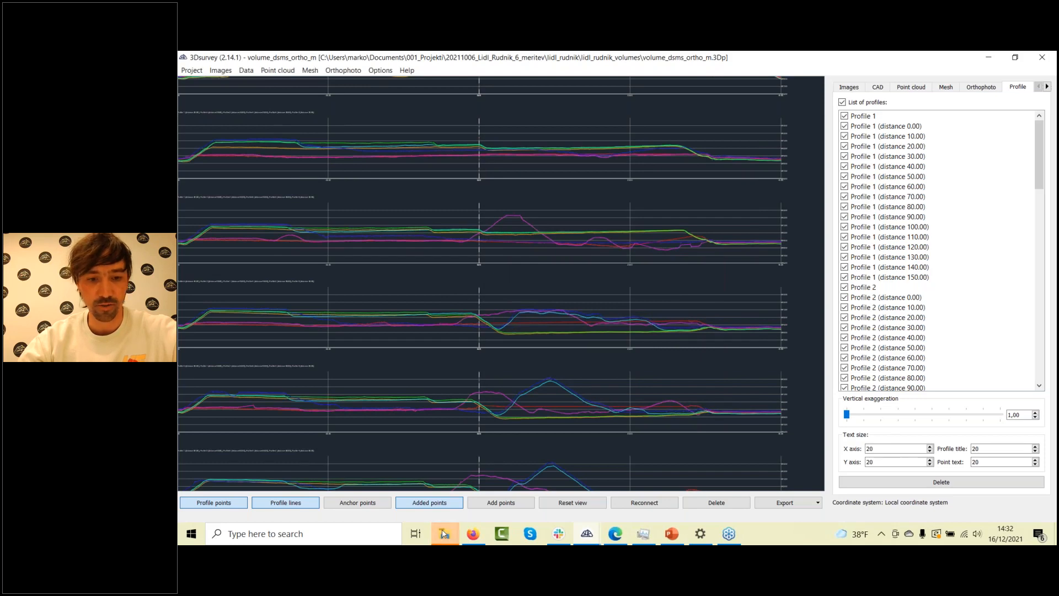
Open volume_dsms_ortho_m-measurements.docx in Word and review its profile line map and break point coordinate tables
mouse_move(442, 531)
click(834, 480)
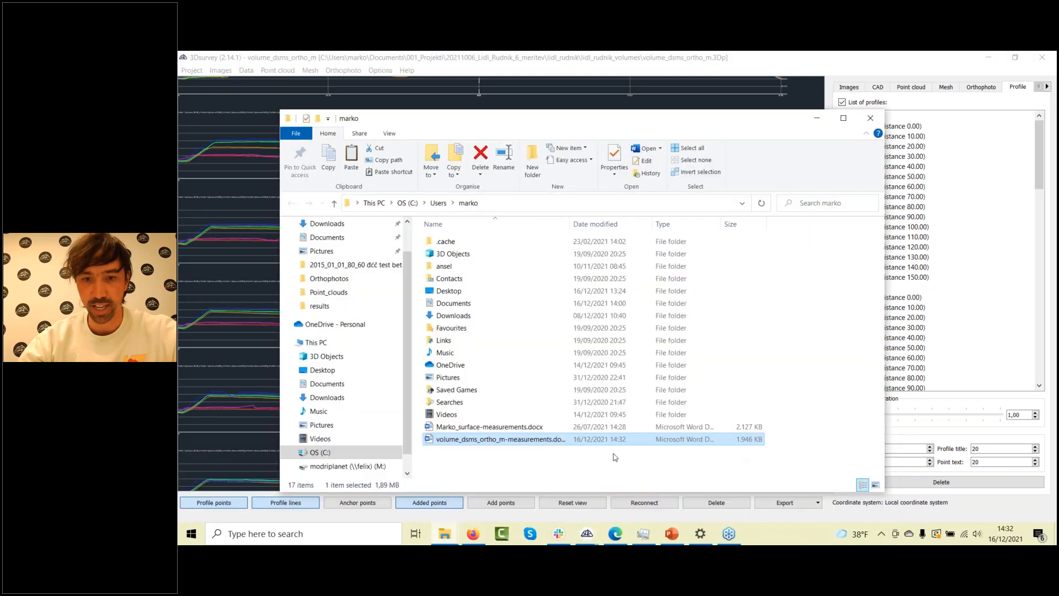
double_click(556, 440)
scroll(447, 217, down, 4)
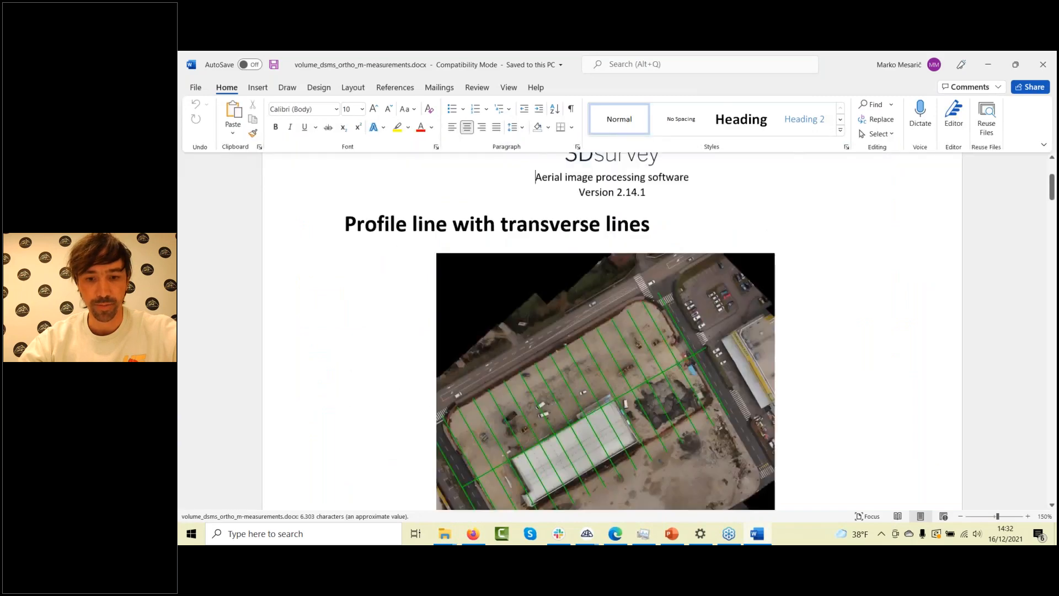
scroll(447, 221, down, 10)
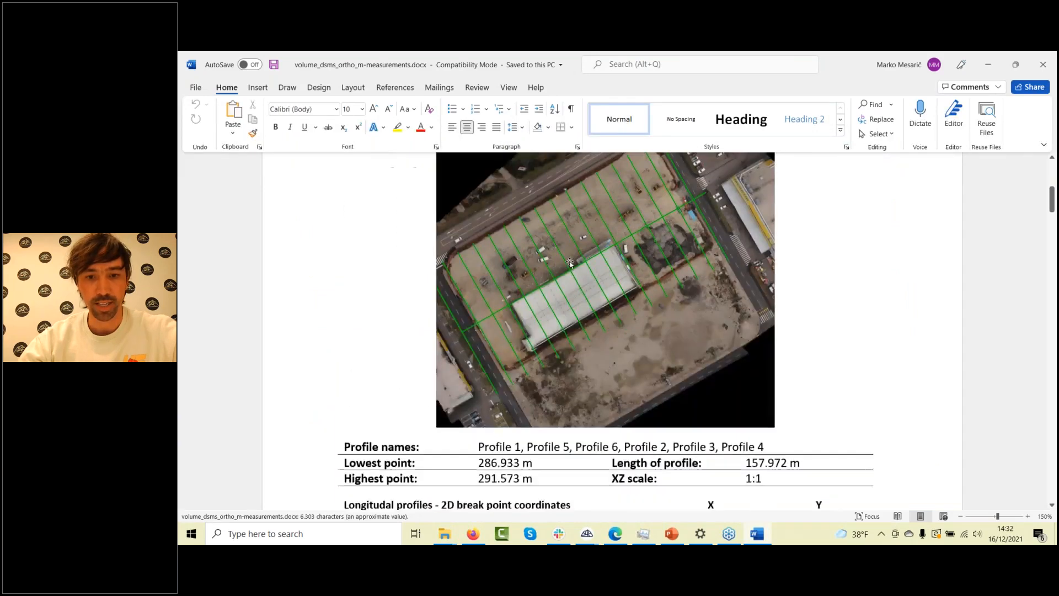
scroll(606, 331, down, 15)
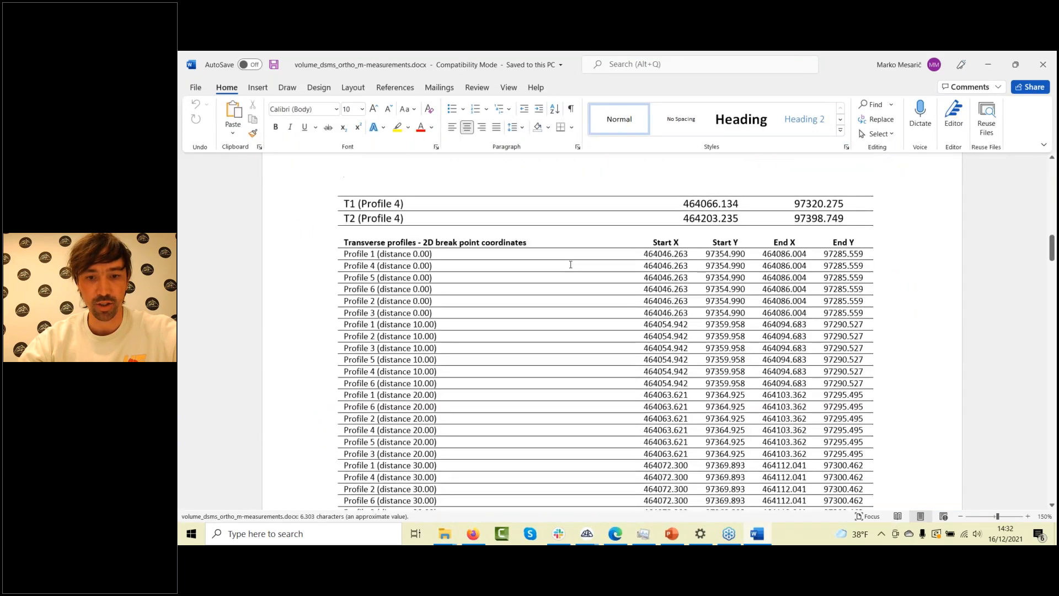
Examine the report's cross-section charts up close, through to the one at distance 150.00
scroll(556, 293, down, 15)
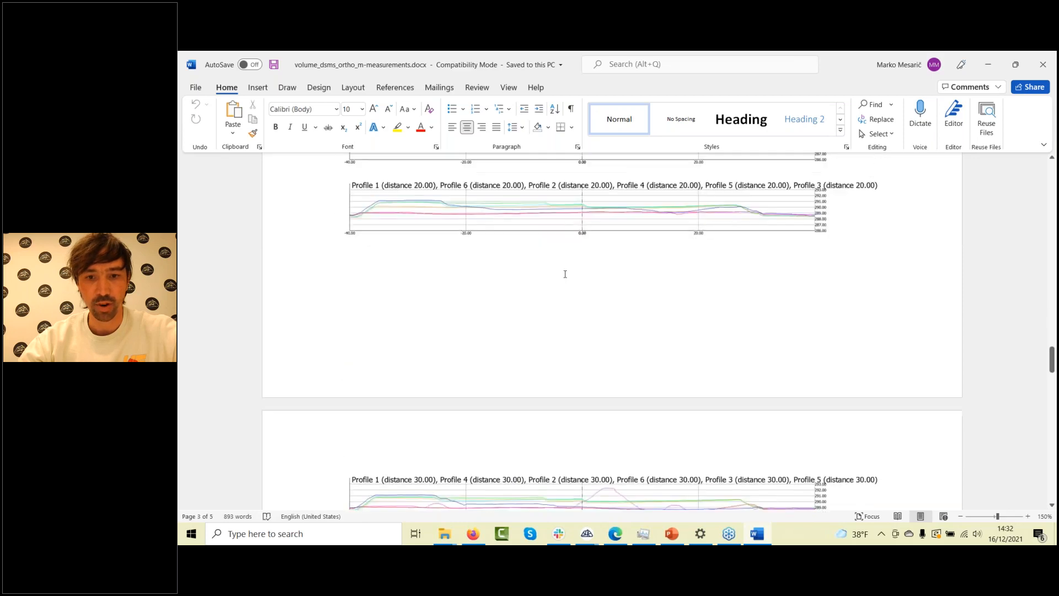
scroll(555, 293, down, 10)
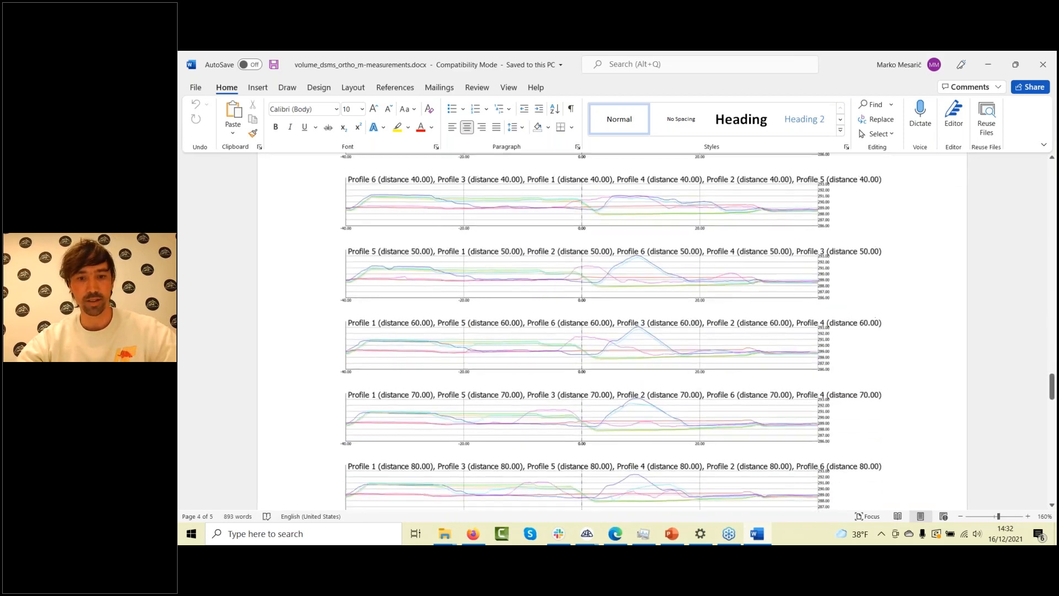
ctrl+scroll(556, 293, up, 4)
ctrl+scroll(560, 323, up, 1)
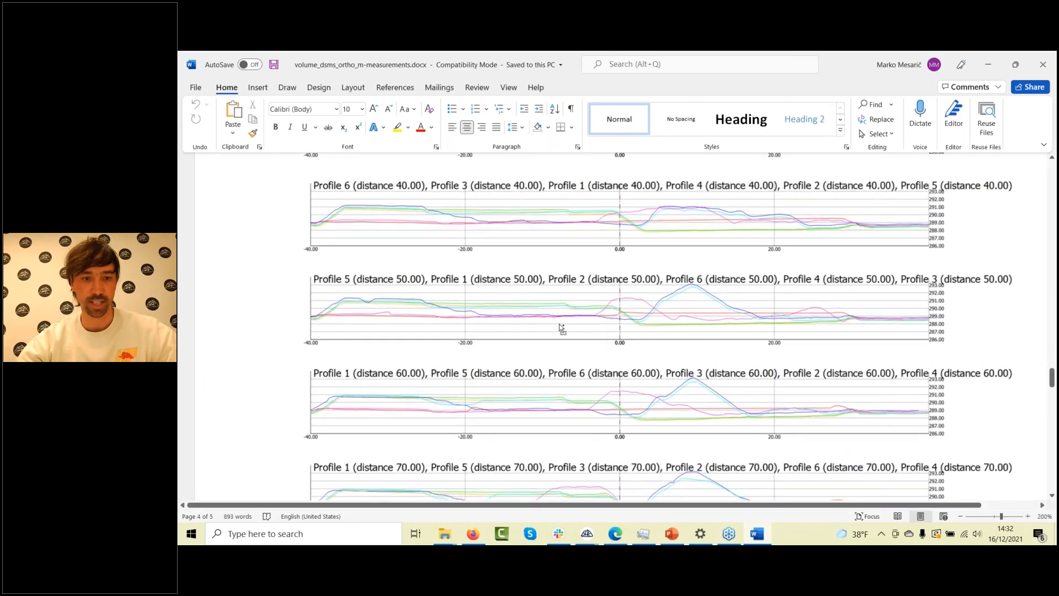
scroll(559, 323, down, 3)
scroll(528, 298, down, 6)
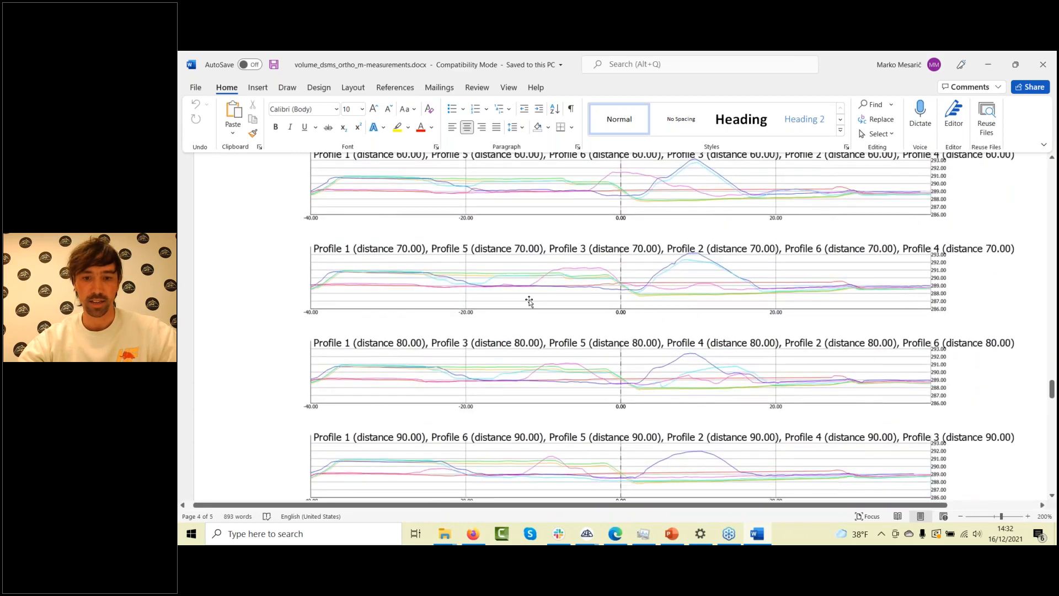
scroll(679, 326, down, 6)
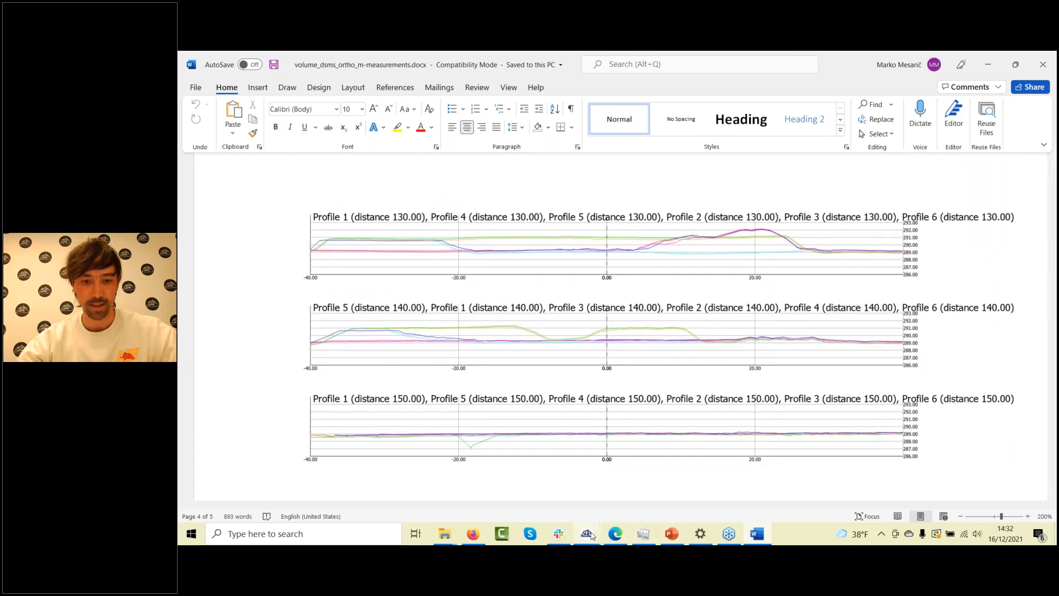
Switch back to 3Dsurvey and look over the cross-section profiles and the six measurement meshes
mouse_move(590, 535)
click(544, 478)
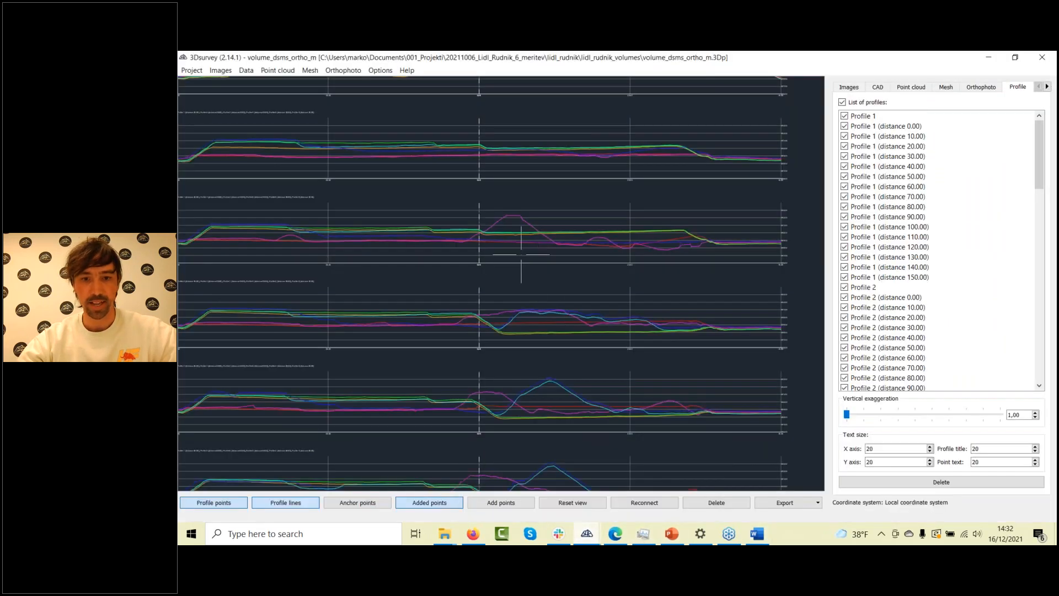
scroll(756, 229, down, 2)
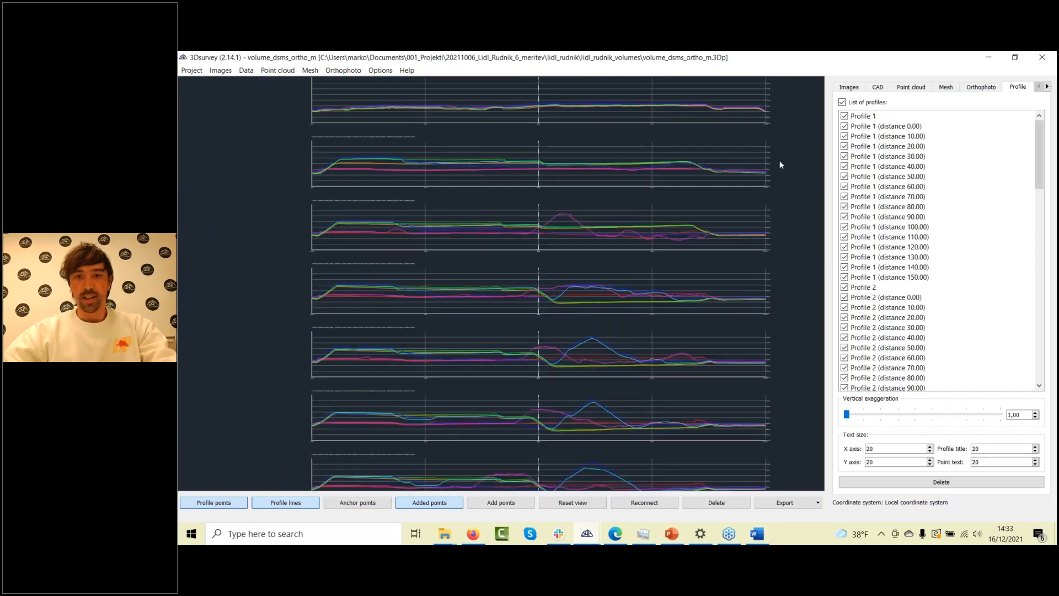
click(909, 87)
click(940, 91)
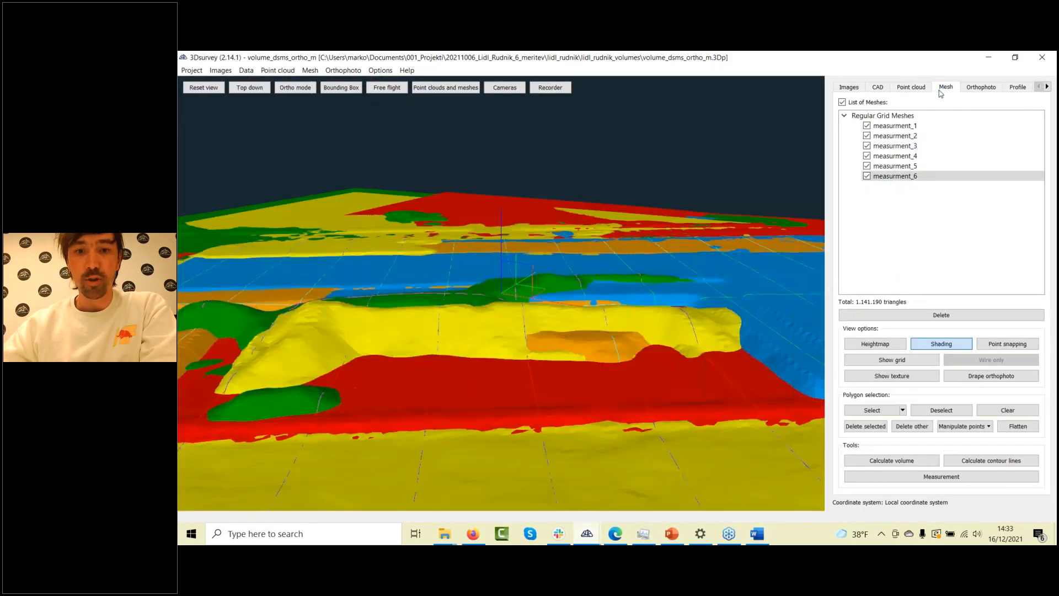
click(981, 88)
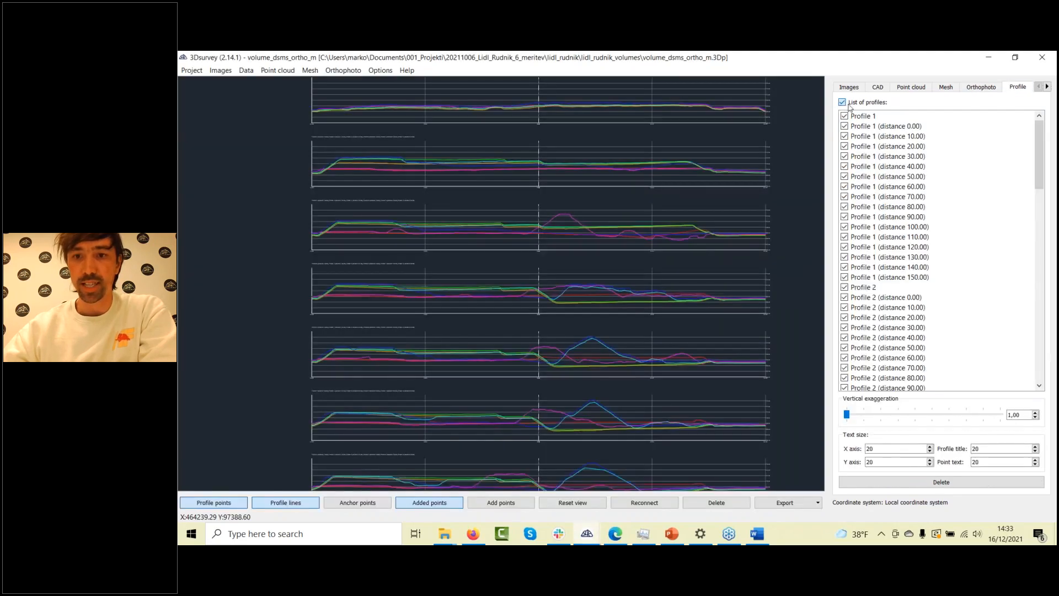
Hide all profiles and bring the full extent of the six overlaid orthophotos into view
click(842, 102)
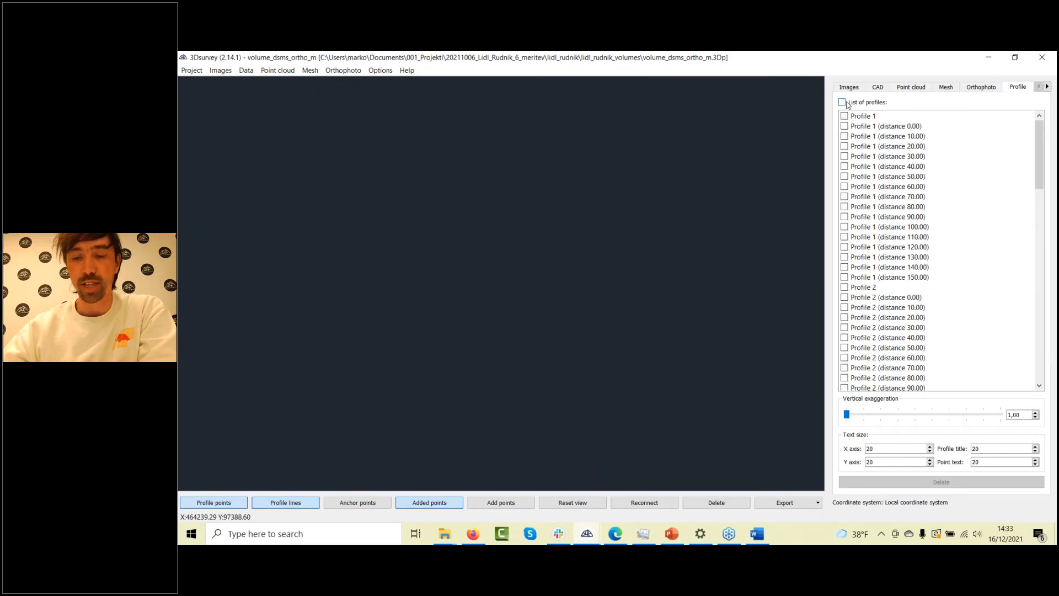
click(976, 88)
scroll(633, 254, down, 5)
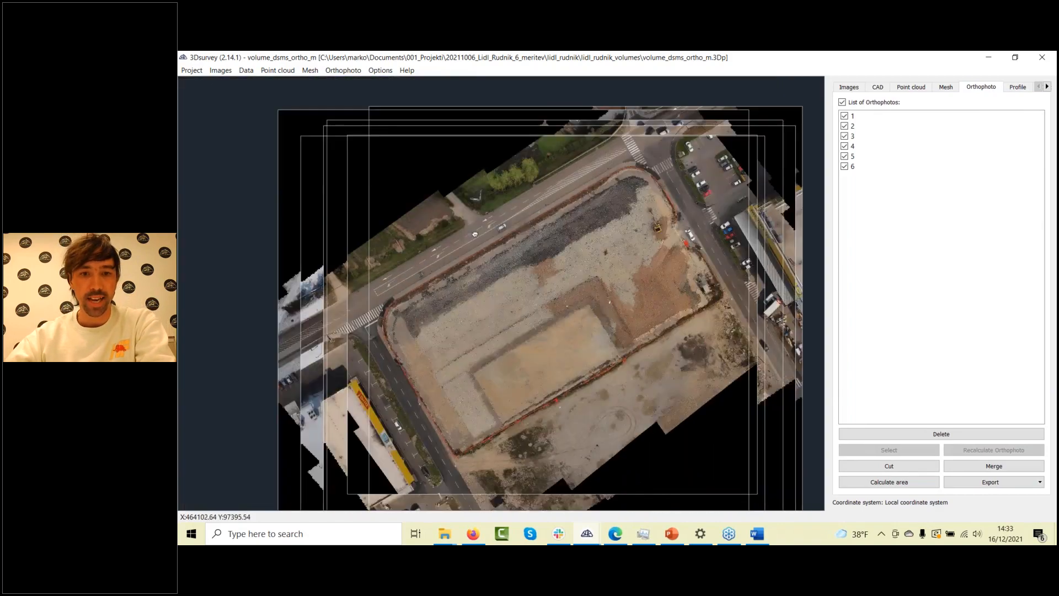
middle_drag(475, 234, 449, 231)
scroll(449, 231, down, 2)
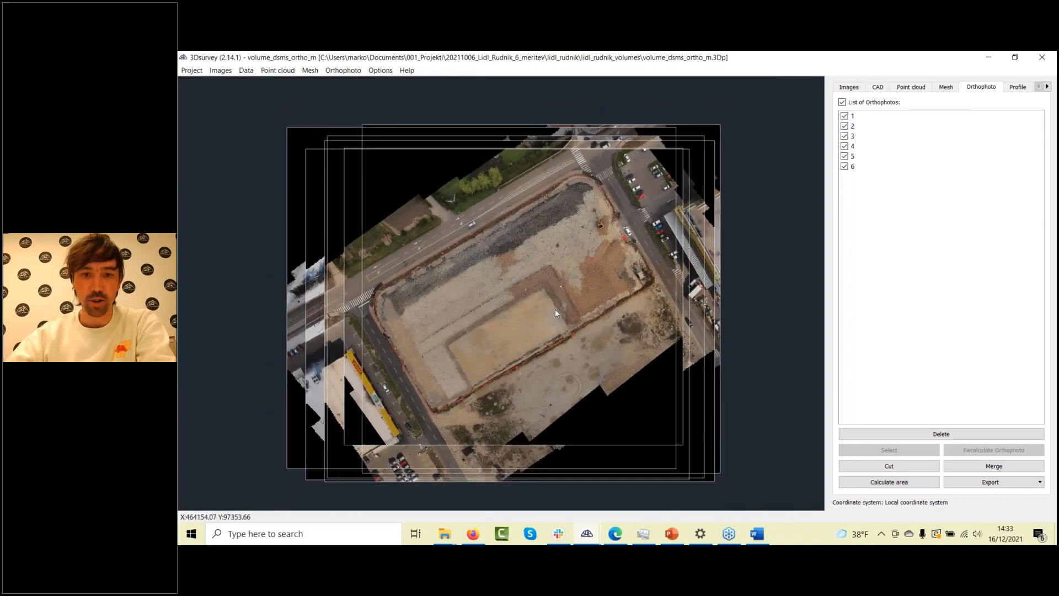
Hide all orthophotos and turn on orthophotos 1 to 6 one after another to compare the construction stages
click(842, 103)
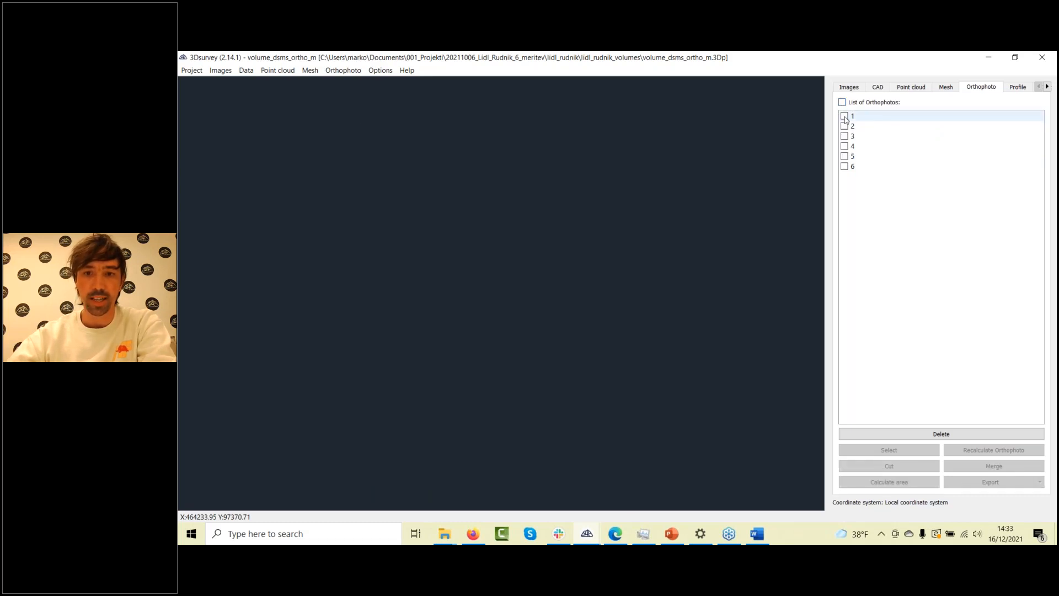
click(844, 116)
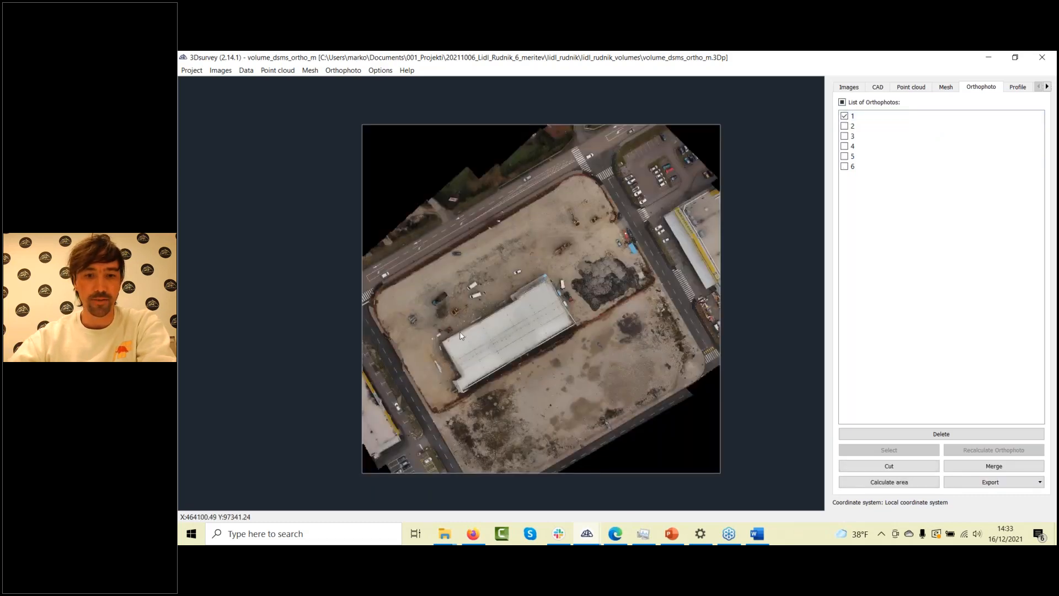
click(844, 126)
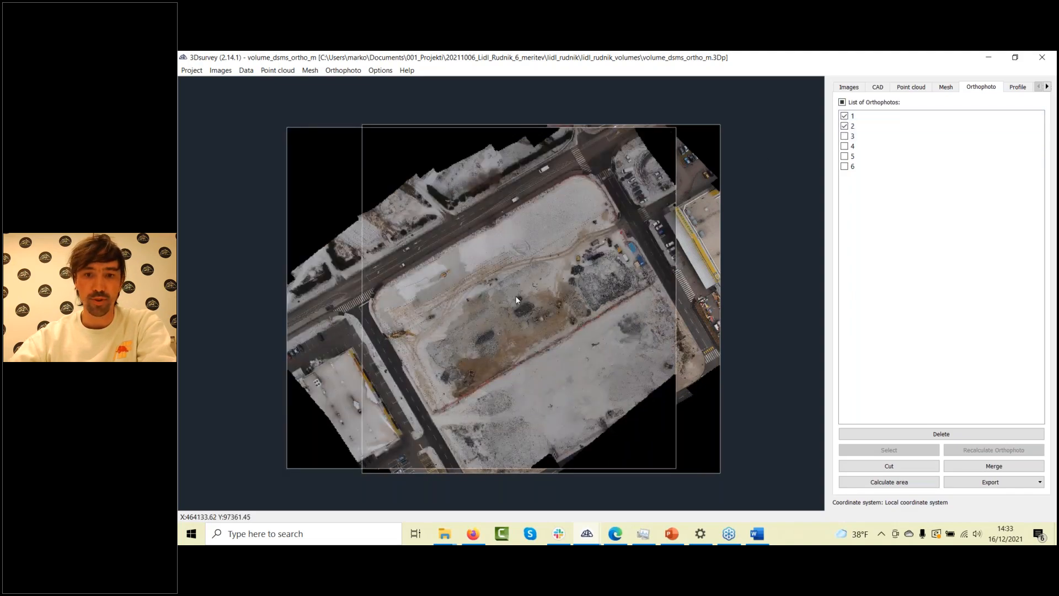
scroll(515, 297, up, 5)
click(844, 136)
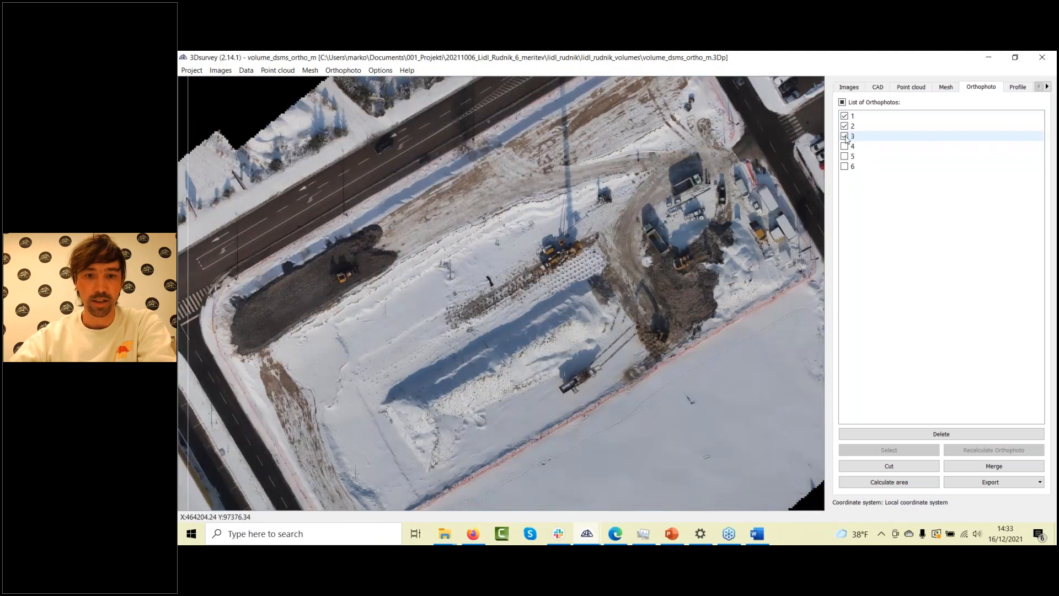
click(844, 146)
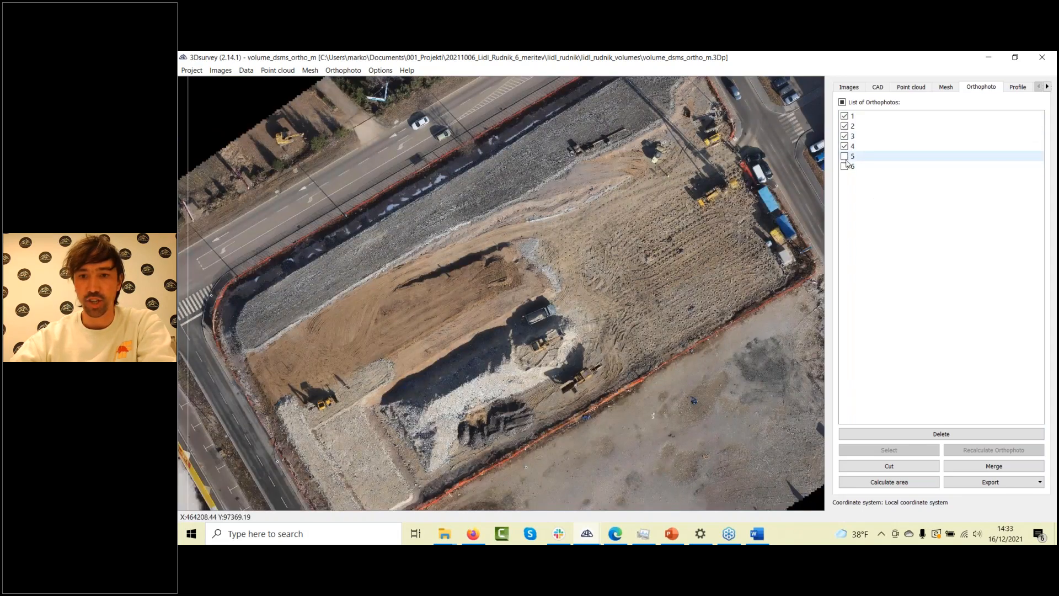
click(845, 158)
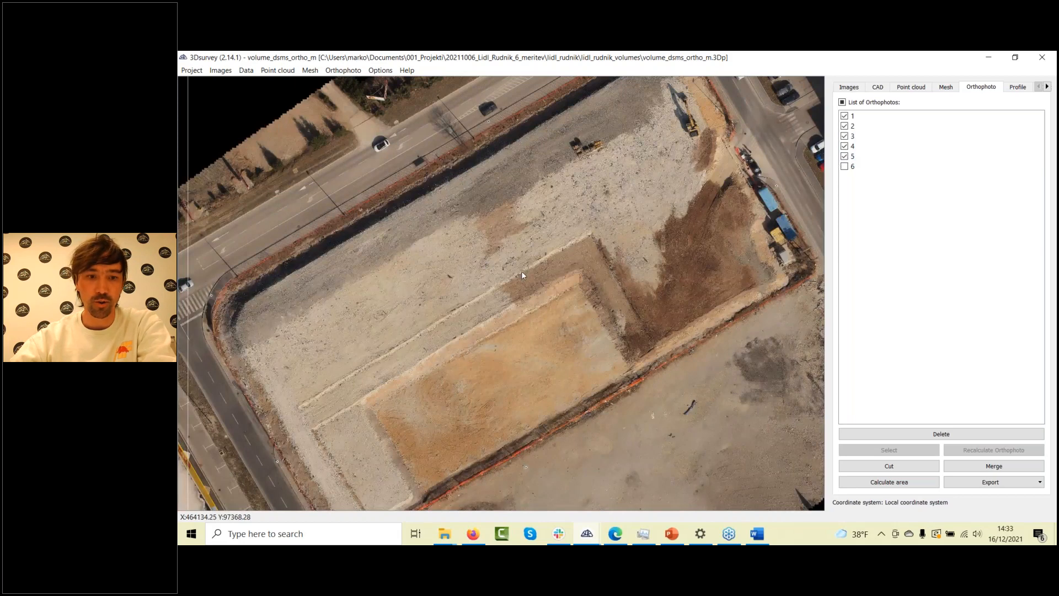
click(844, 167)
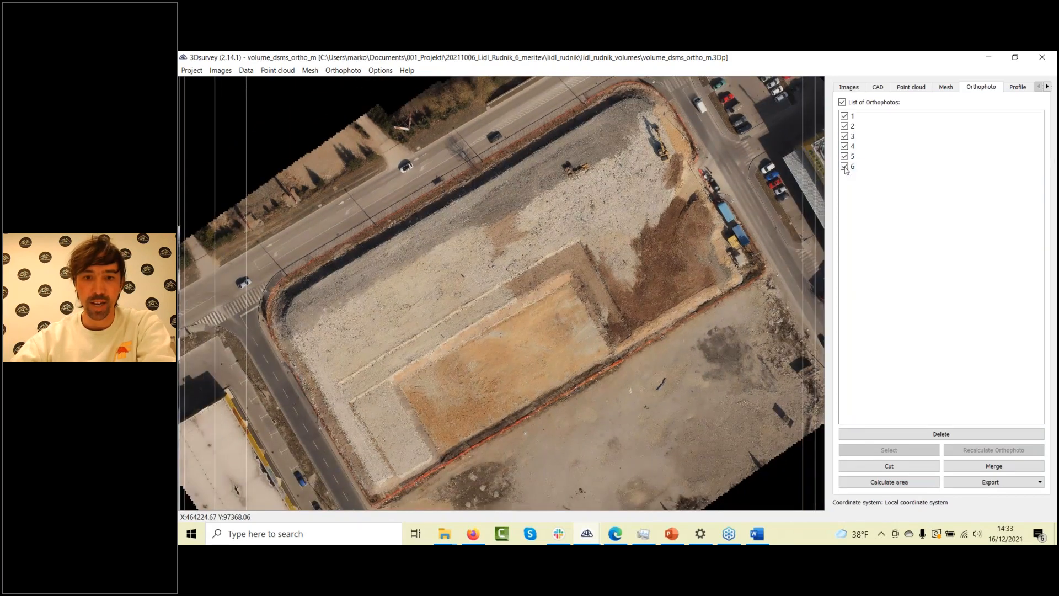
Inspect the overlaid orthophotos, isolate orthophoto 4, and show all six again
scroll(495, 279, down, 2)
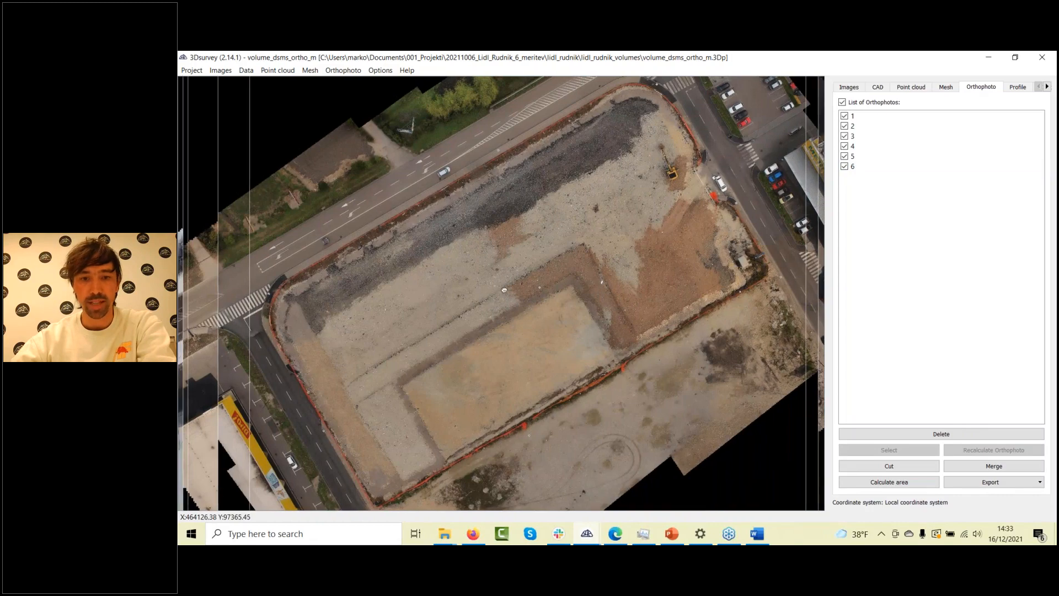
drag(496, 279, 526, 311)
scroll(551, 329, up, 4)
scroll(575, 339, down, 4)
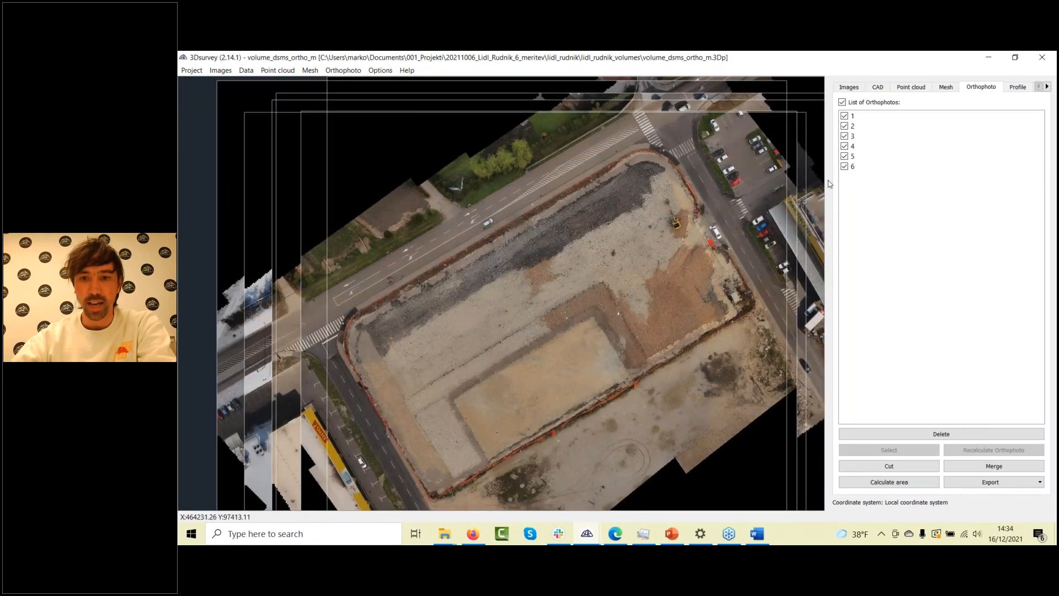
scroll(622, 256, up, 2)
scroll(618, 267, down, 3)
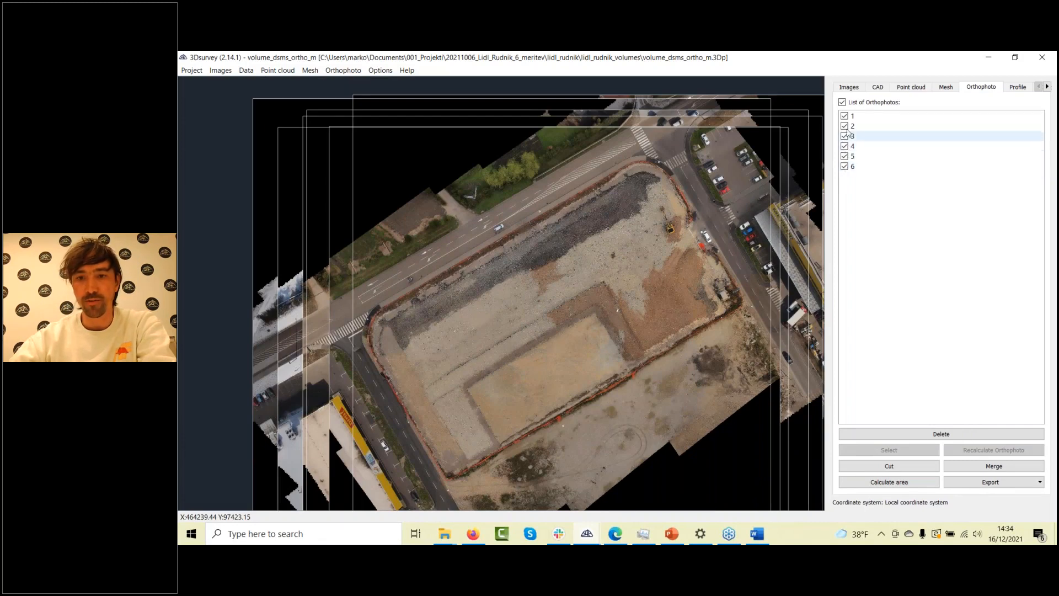
click(842, 102)
click(844, 146)
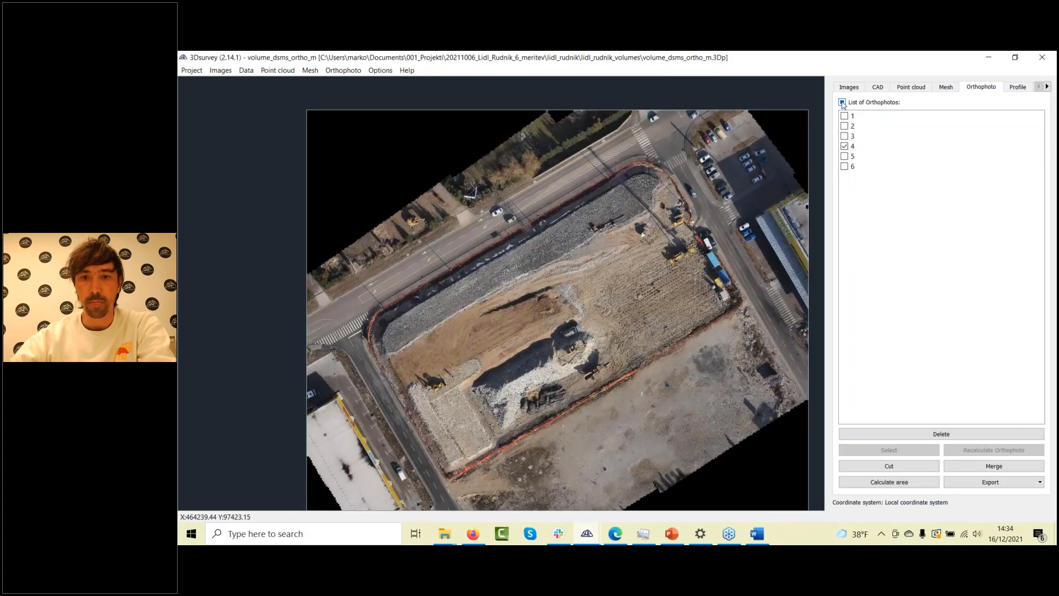
click(842, 103)
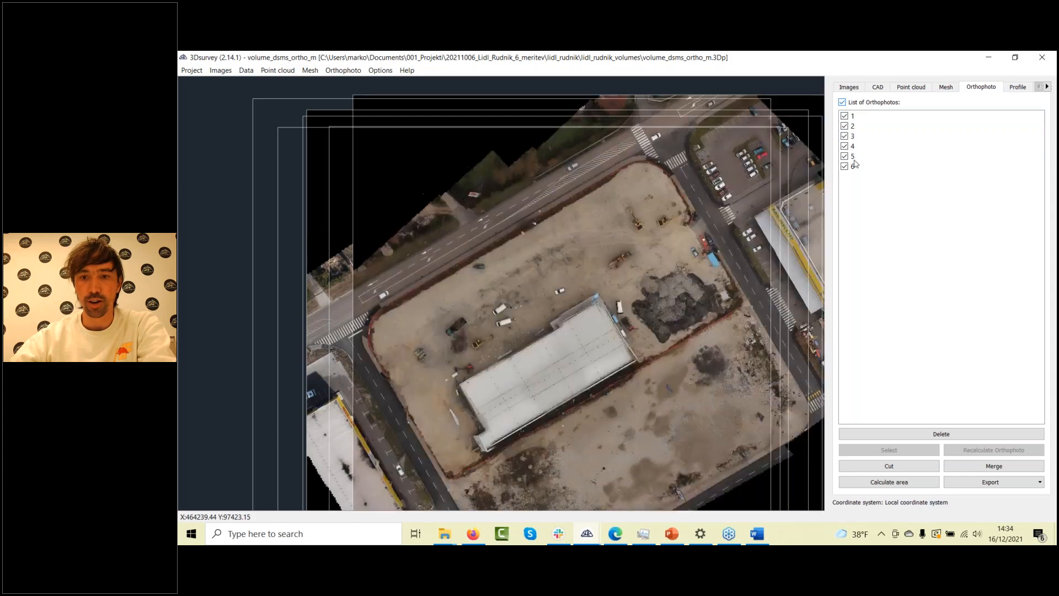
Reorder the orthophoto layers by moving orthophoto 4 to the end of the list and orthophoto 1 after it
click(861, 147)
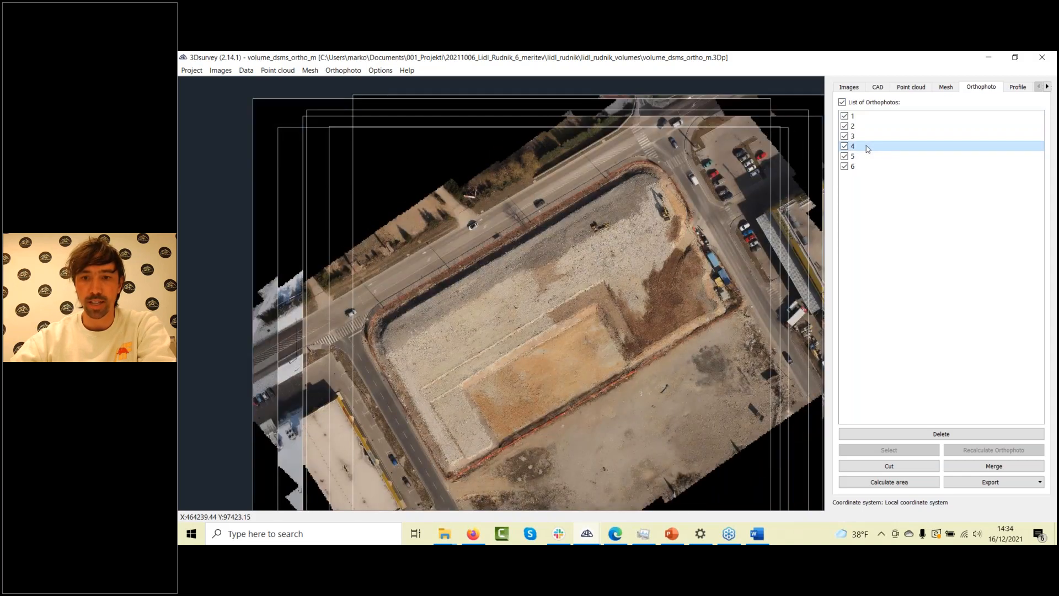
drag(867, 148, 864, 172)
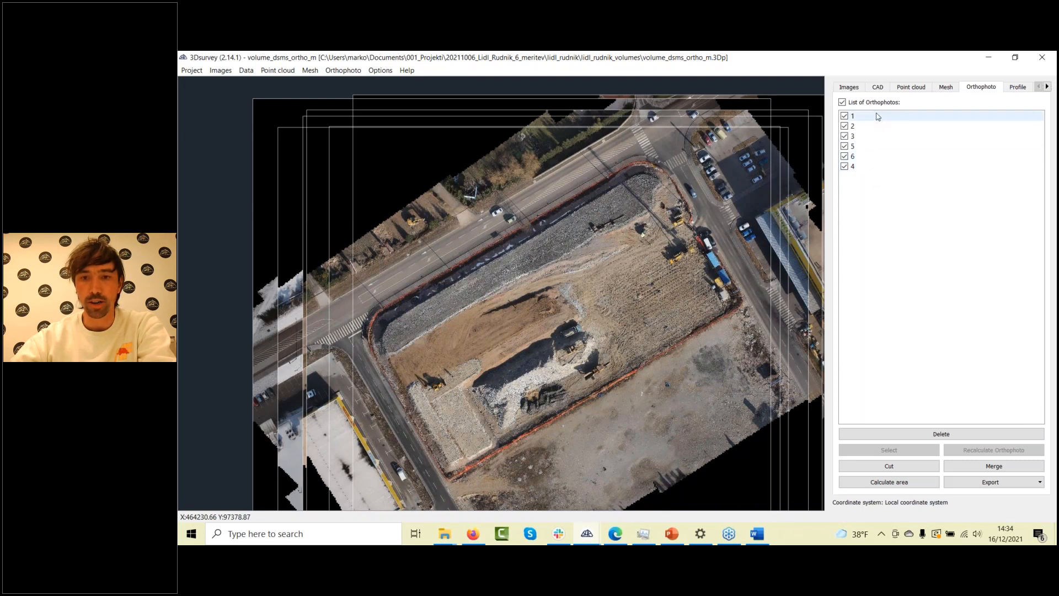
drag(877, 116, 880, 173)
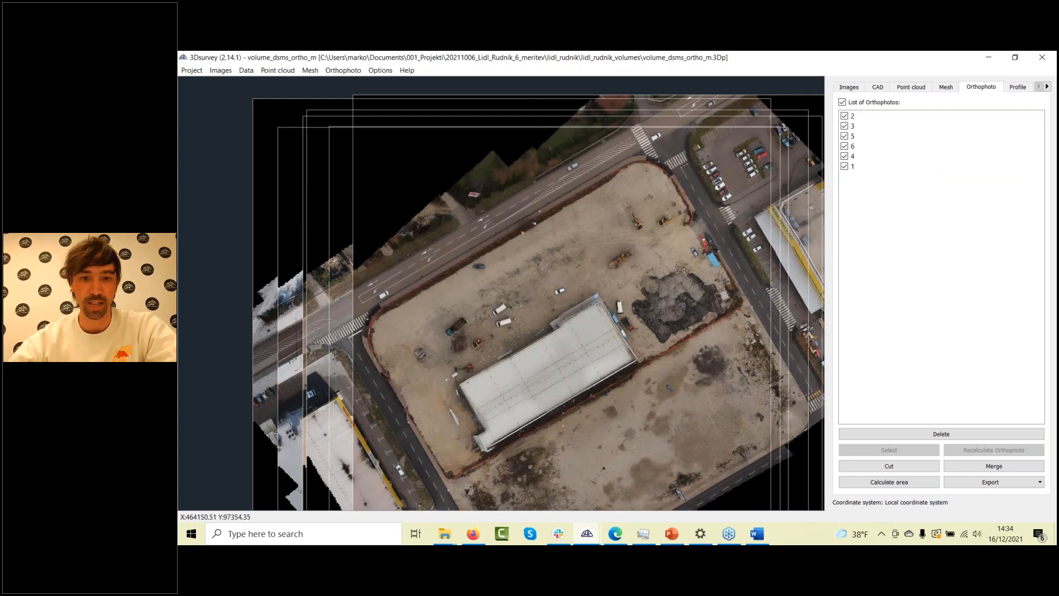
scroll(551, 303, up, 2)
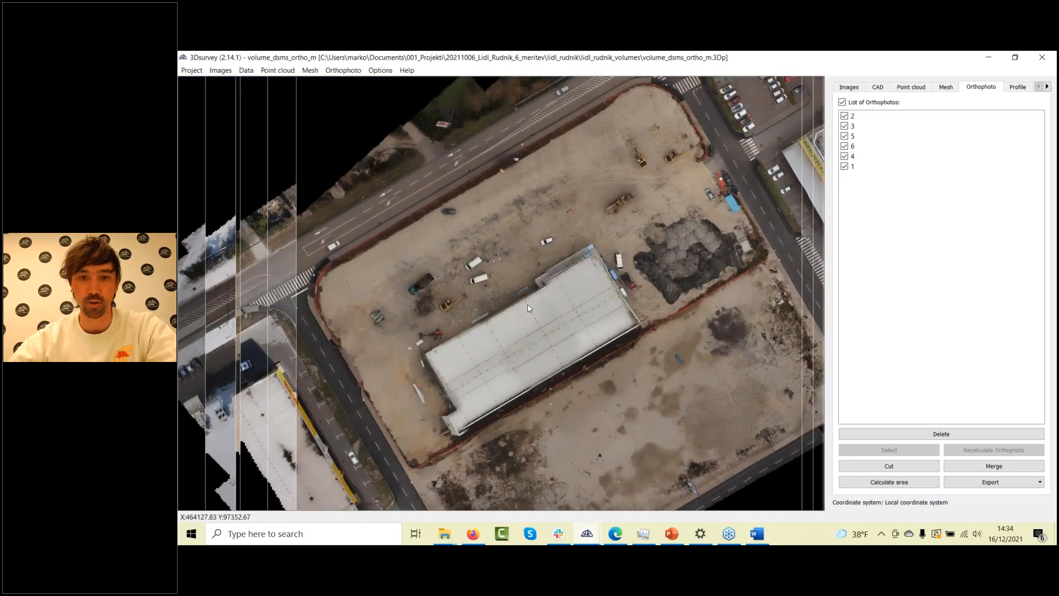
scroll(530, 303, down, 2)
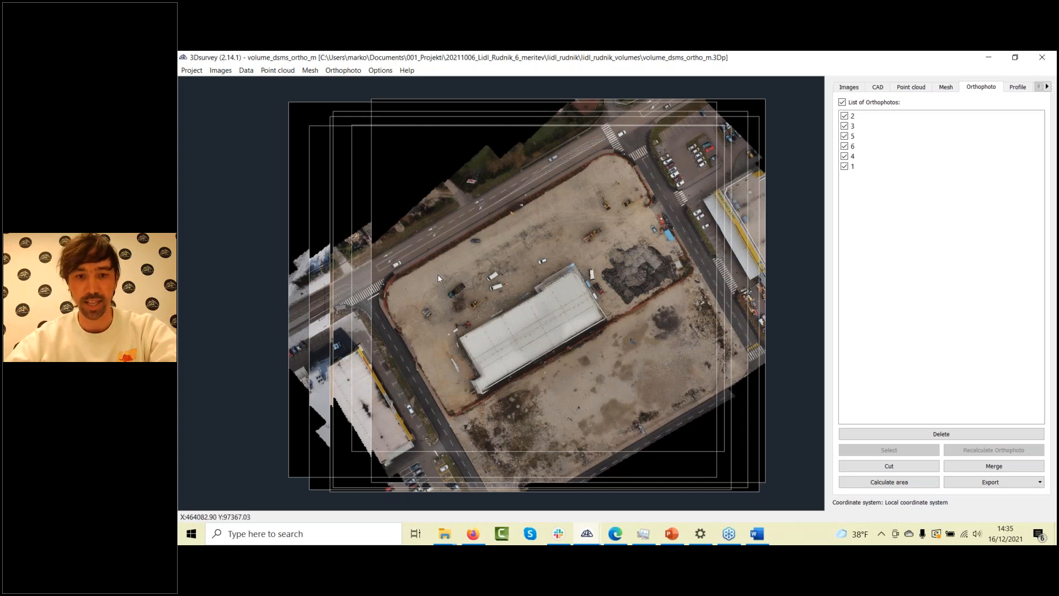
scroll(474, 270, down, 2)
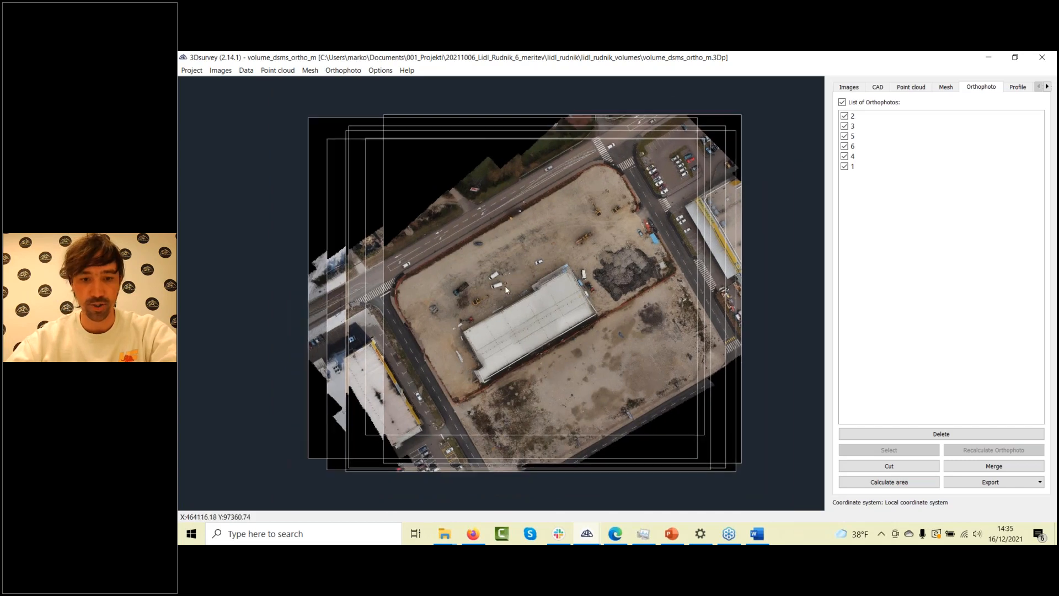
scroll(505, 286, up, 2)
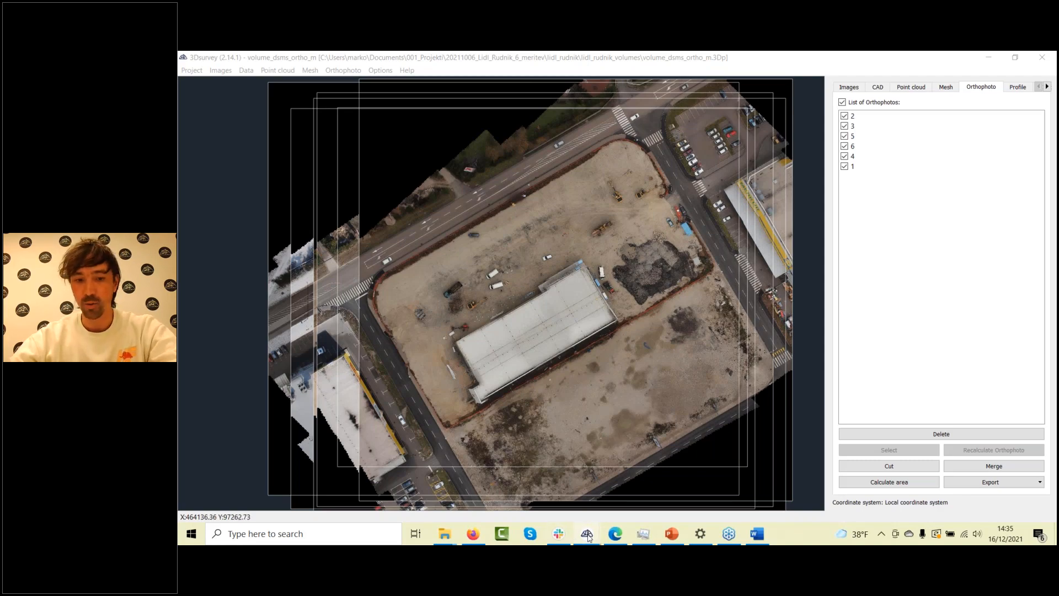
Switch to the PowerPoint presentation, show the agenda slide full screen, and leave the slide show
click(673, 541)
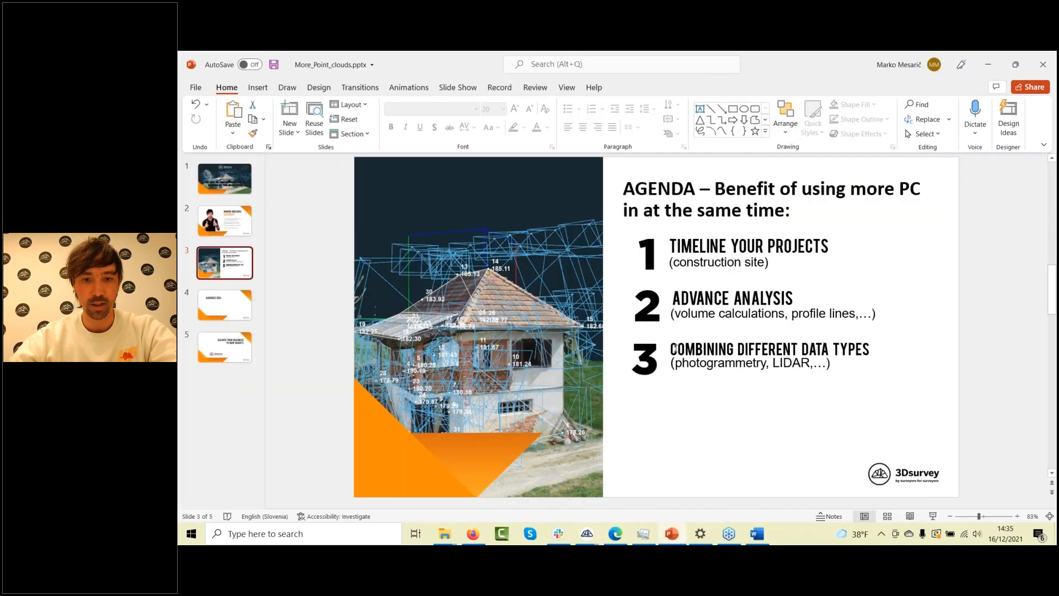
click(933, 516)
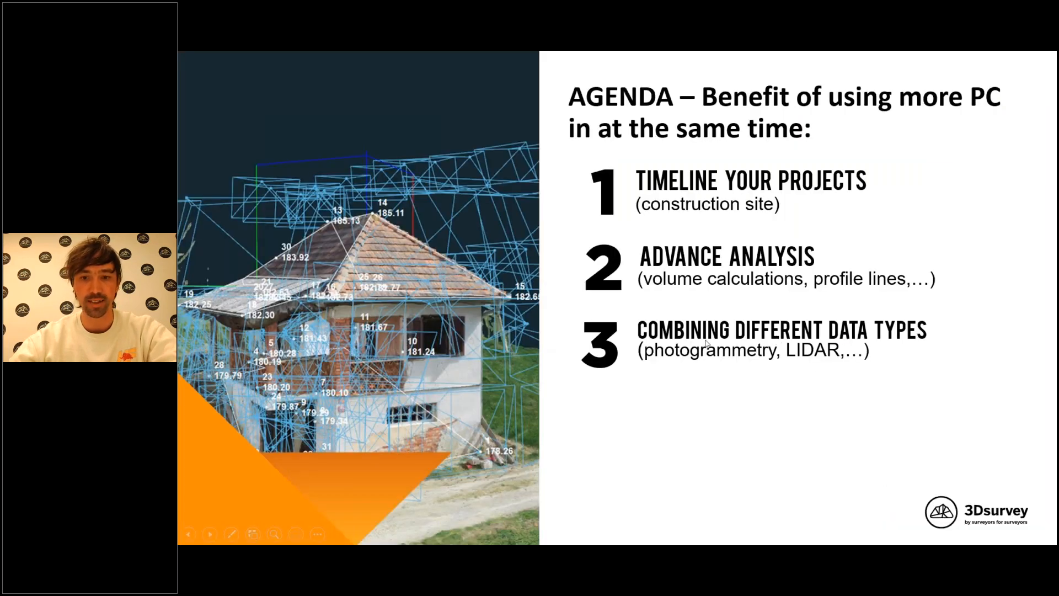
key(Escape)
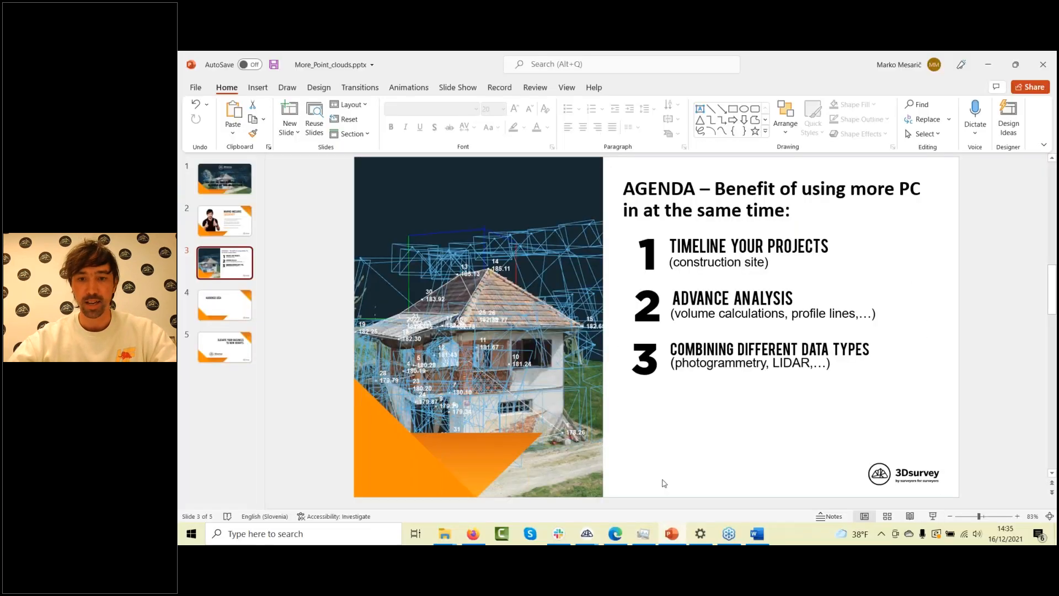
Switch to the new 3Dsurvey project holding the quarry point cloud and examine the whole site from above and at an angle
mouse_move(587, 533)
click(613, 473)
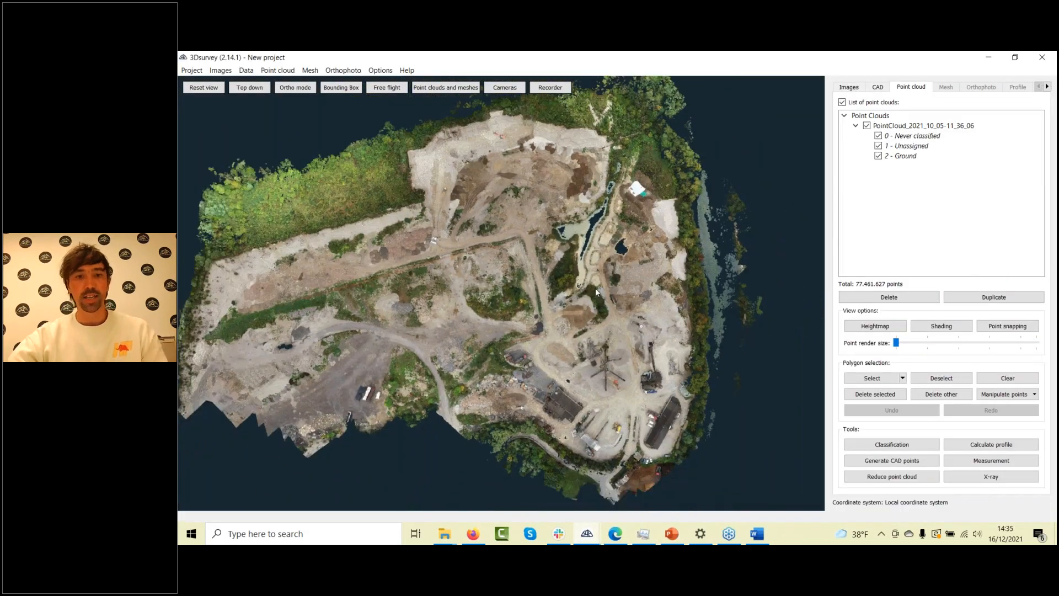
drag(596, 292, 480, 280)
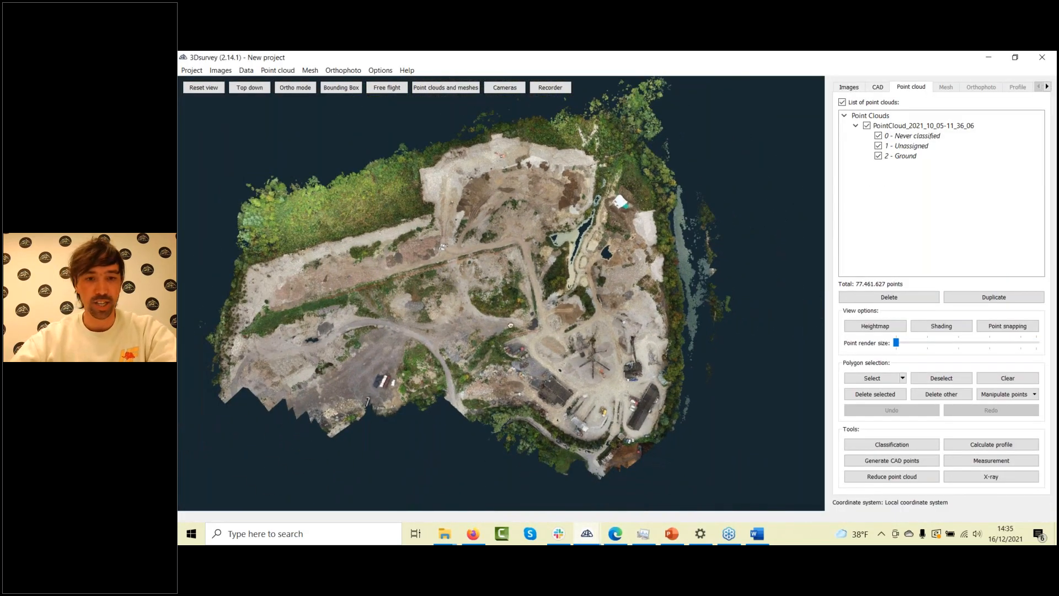
drag(510, 325, 582, 365)
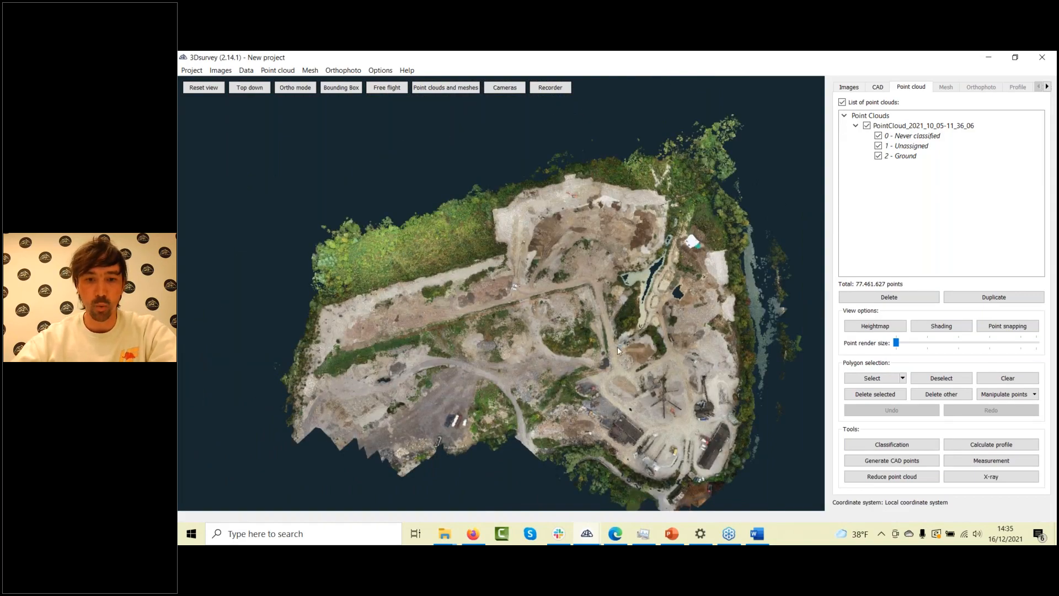
scroll(657, 356, up, 3)
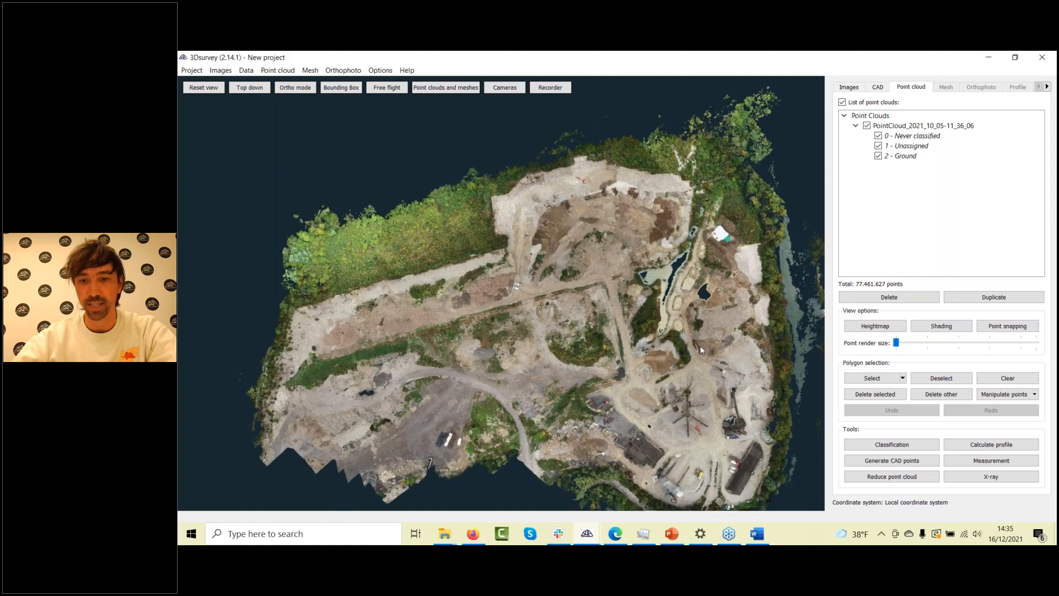
scroll(698, 346, up, 5)
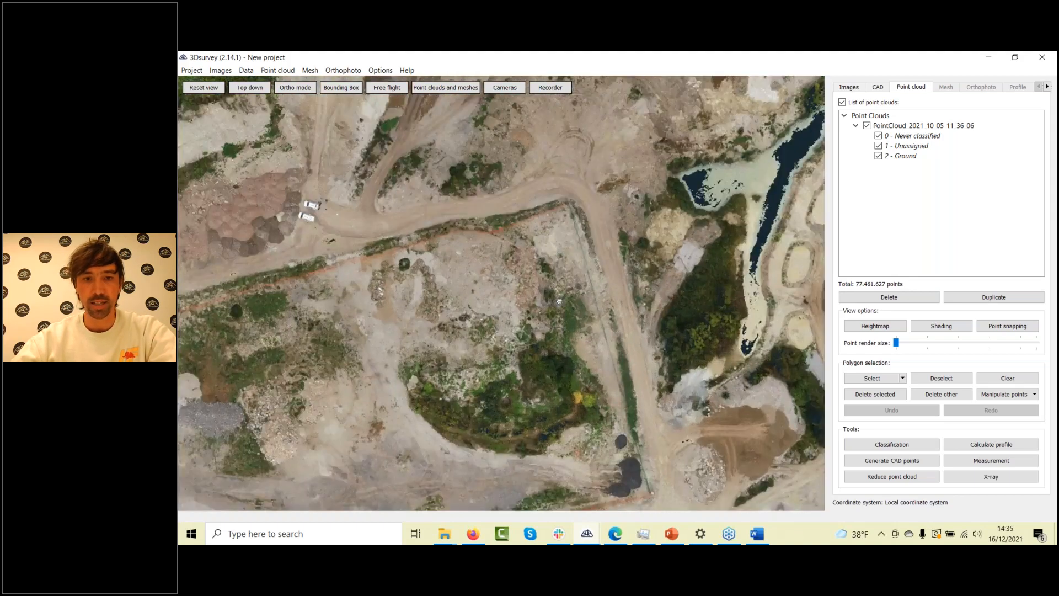
right_drag(559, 301, 465, 299)
scroll(464, 300, down, 3)
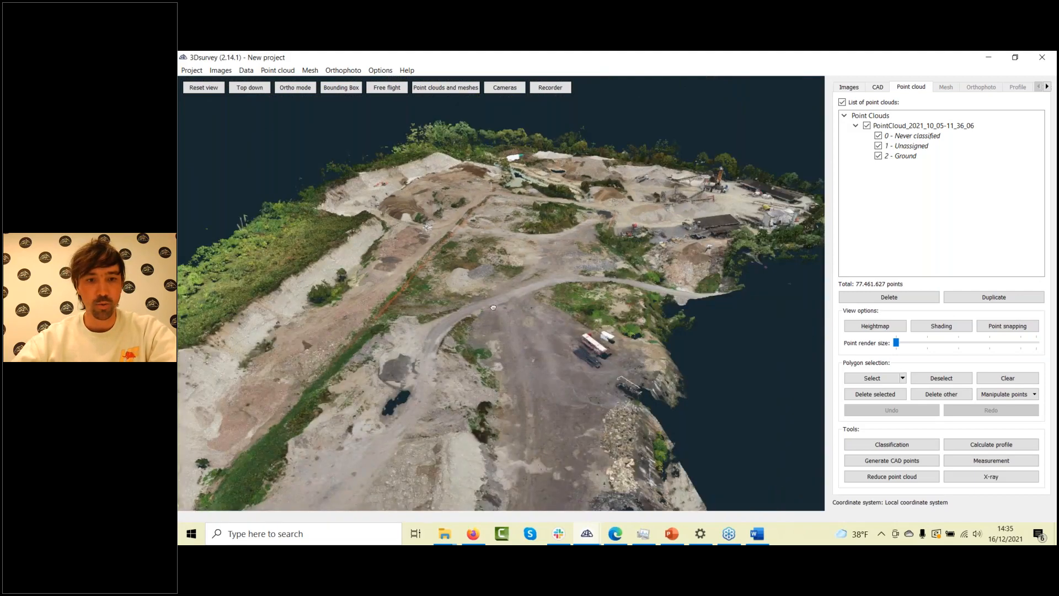
drag(458, 288, 505, 311)
scroll(505, 311, down, 2)
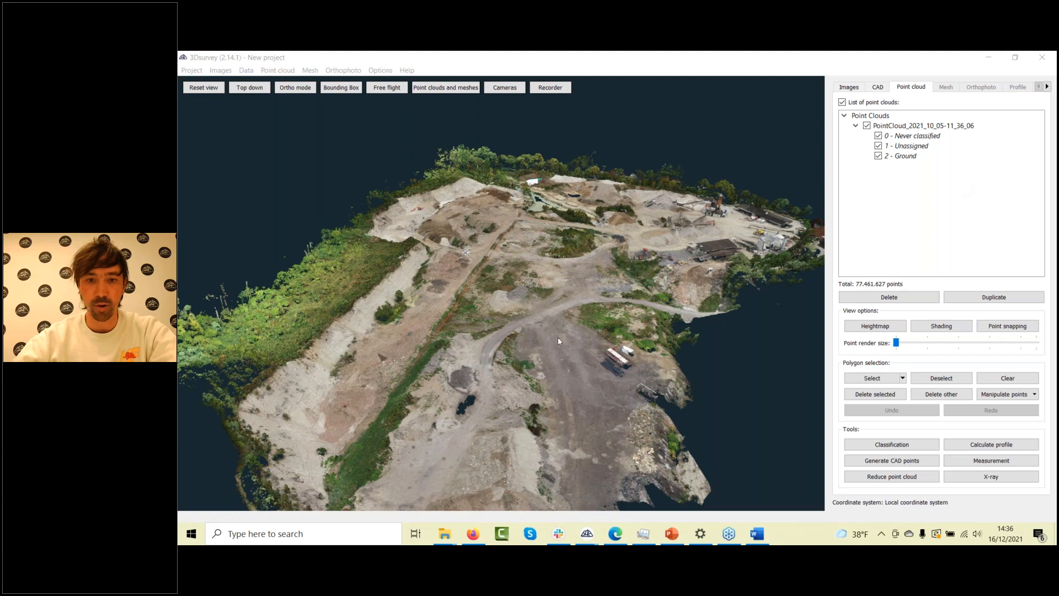
Examine the quarry's parked truck, gravel stockpiles and conveyor plant close up in the point cloud
scroll(654, 323, up, 5)
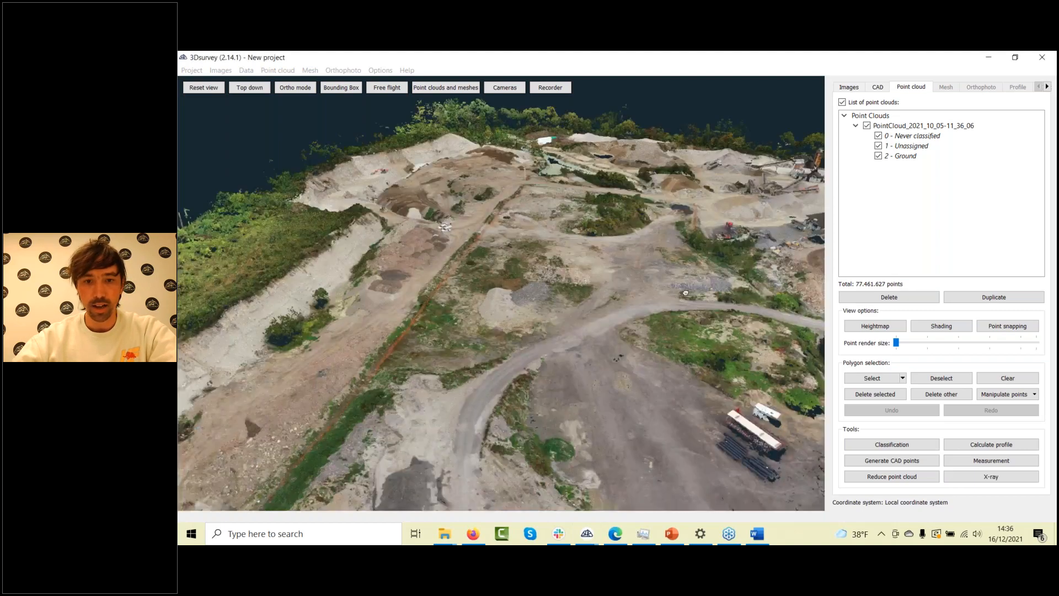
drag(733, 265, 451, 305)
scroll(451, 306, up, 4)
scroll(451, 306, up, 5)
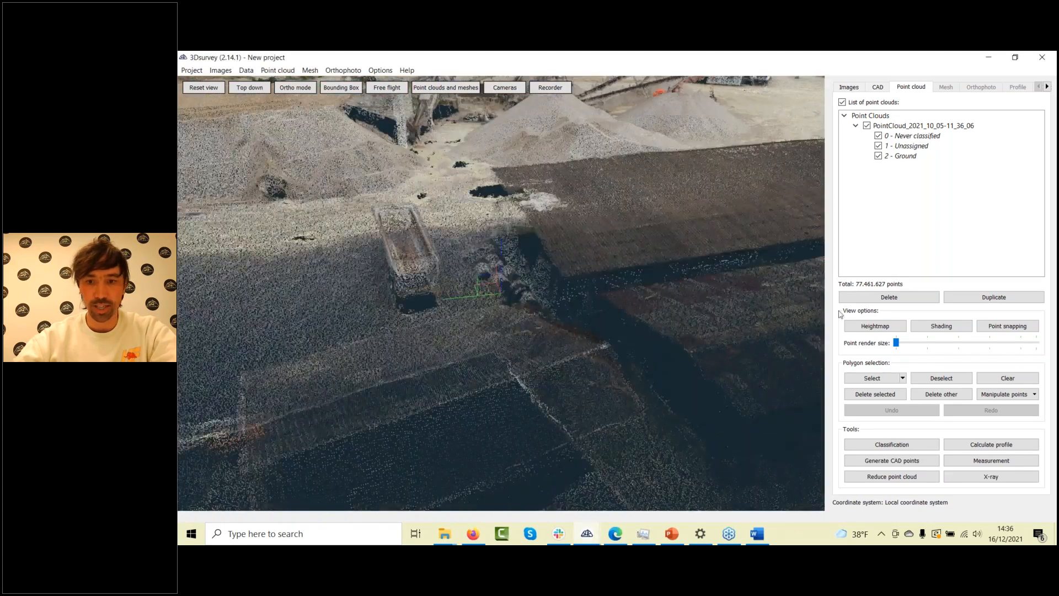
scroll(561, 299, down, 10)
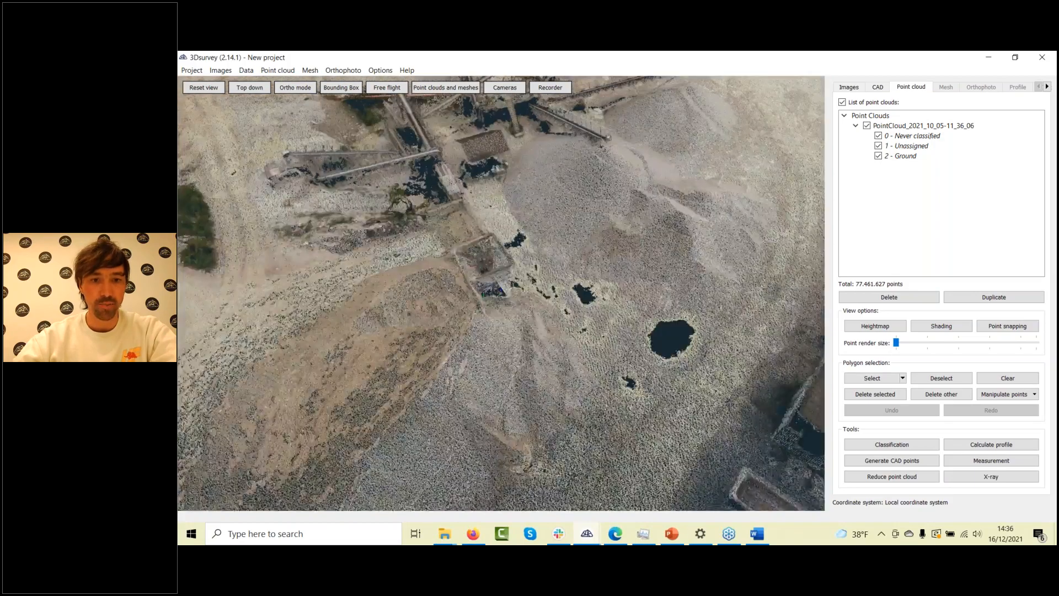
drag(494, 165, 502, 405)
right_drag(503, 406, 441, 311)
drag(309, 226, 561, 274)
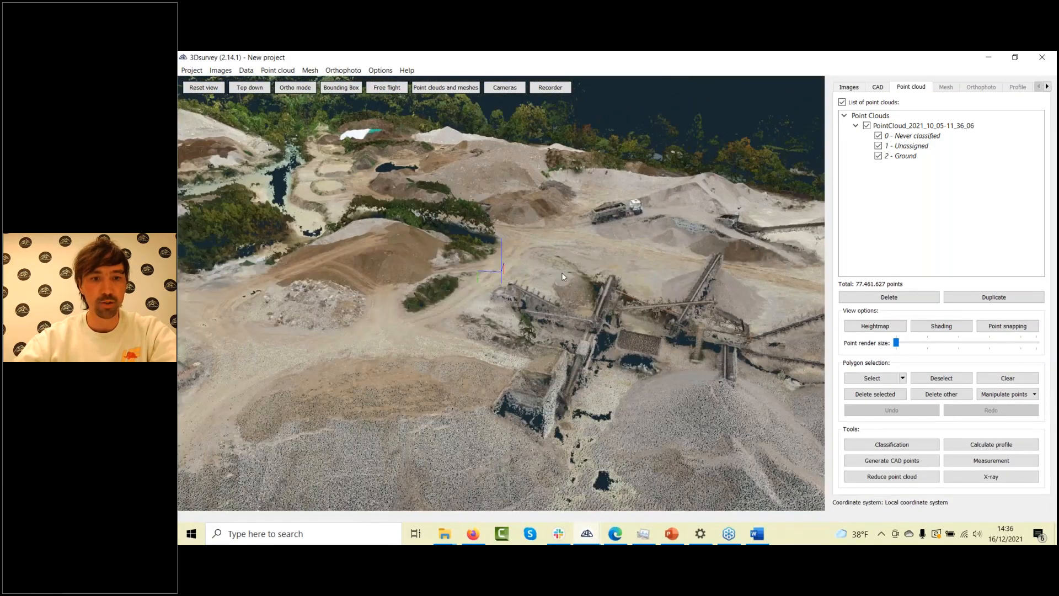
Examine the water channel, ponds and vegetation beside the conveyor plant for gaps in the point cloud
scroll(562, 272, down, 3)
right_drag(561, 272, 756, 308)
right_drag(485, 406, 480, 394)
drag(480, 395, 529, 264)
scroll(529, 265, down, 3)
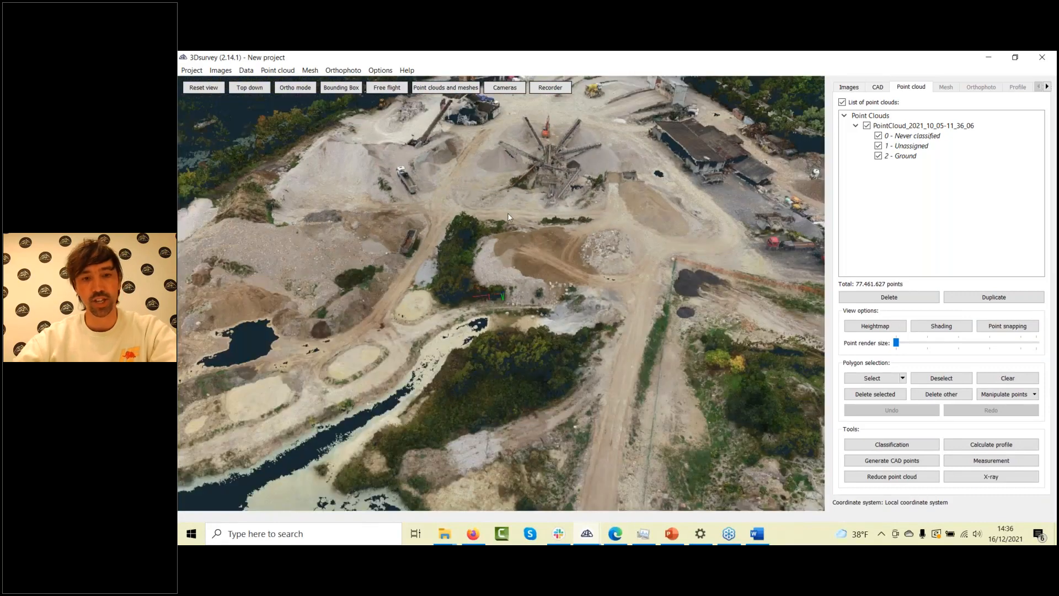
right_drag(530, 264, 389, 287)
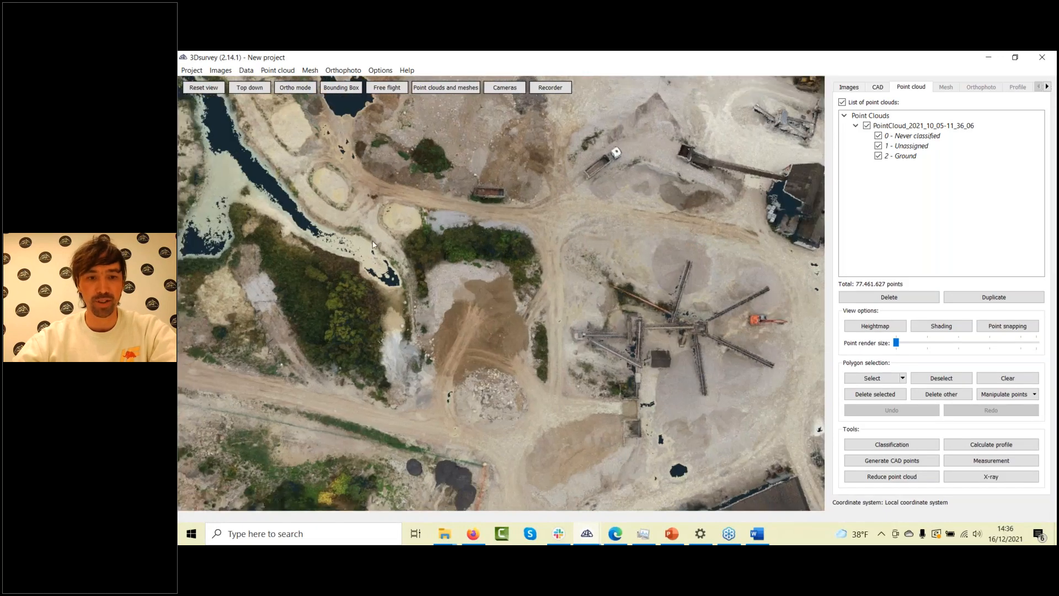
drag(386, 250, 495, 310)
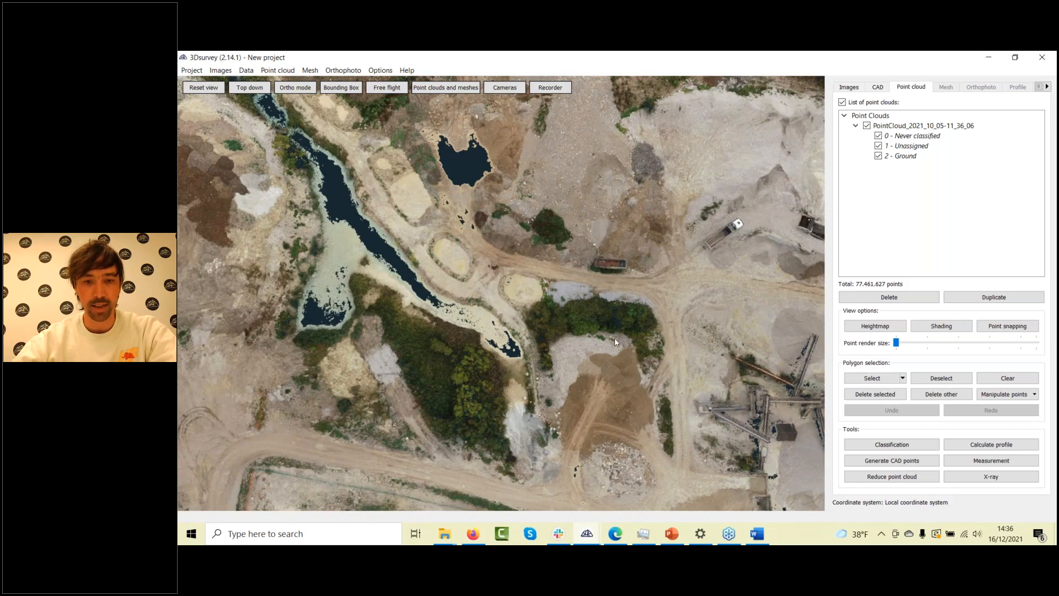
scroll(614, 337, up, 3)
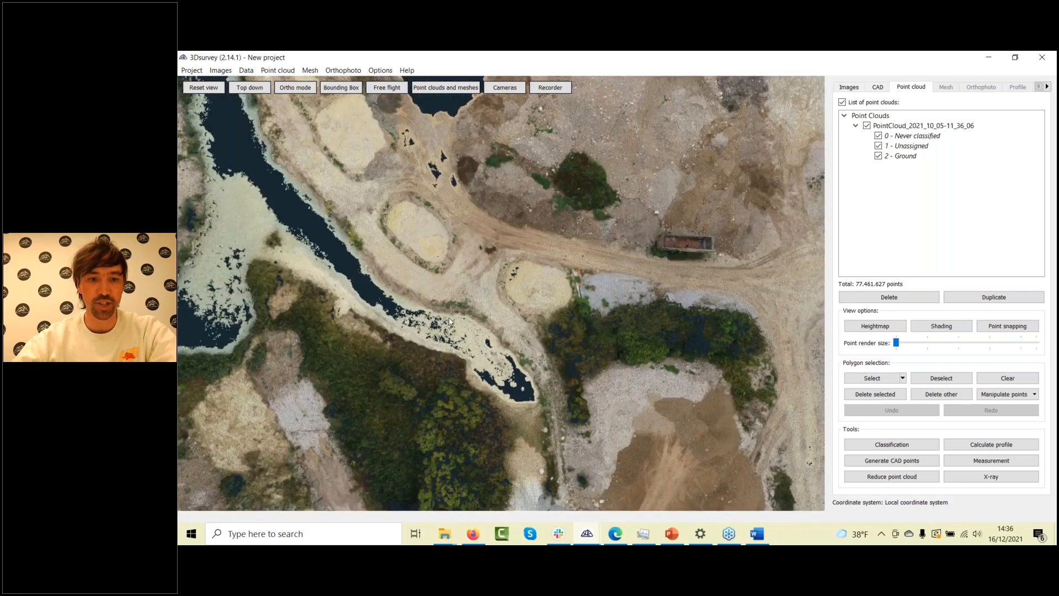
drag(449, 322, 507, 201)
scroll(536, 225, down, 4)
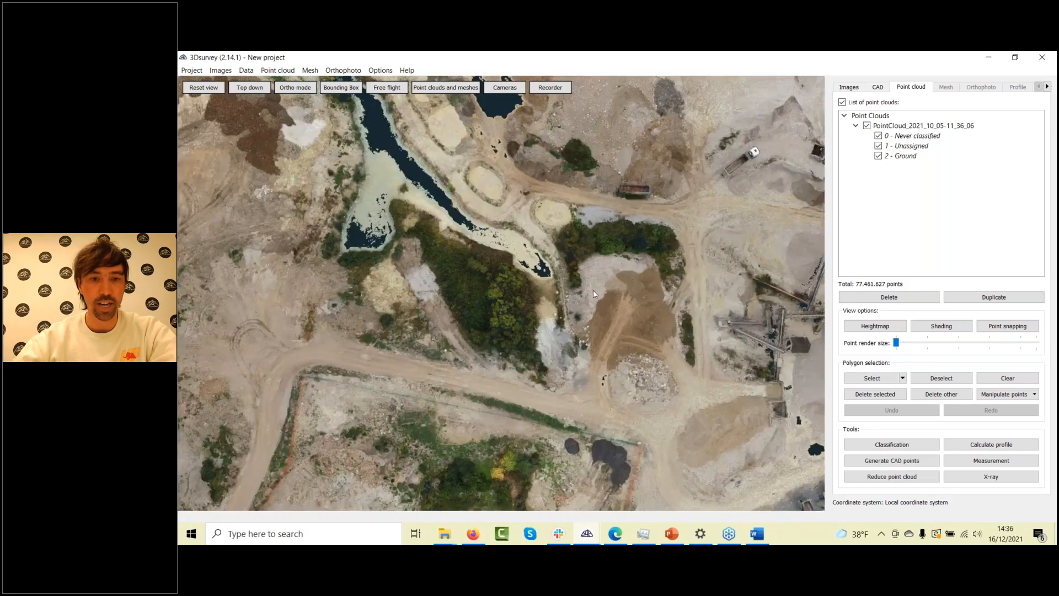
Examine the outer edges of the quarry point cloud, from the riverbank trees to the wooded slope and the jagged boundary
drag(593, 290, 653, 545)
scroll(528, 436, down, 4)
drag(527, 435, 421, 346)
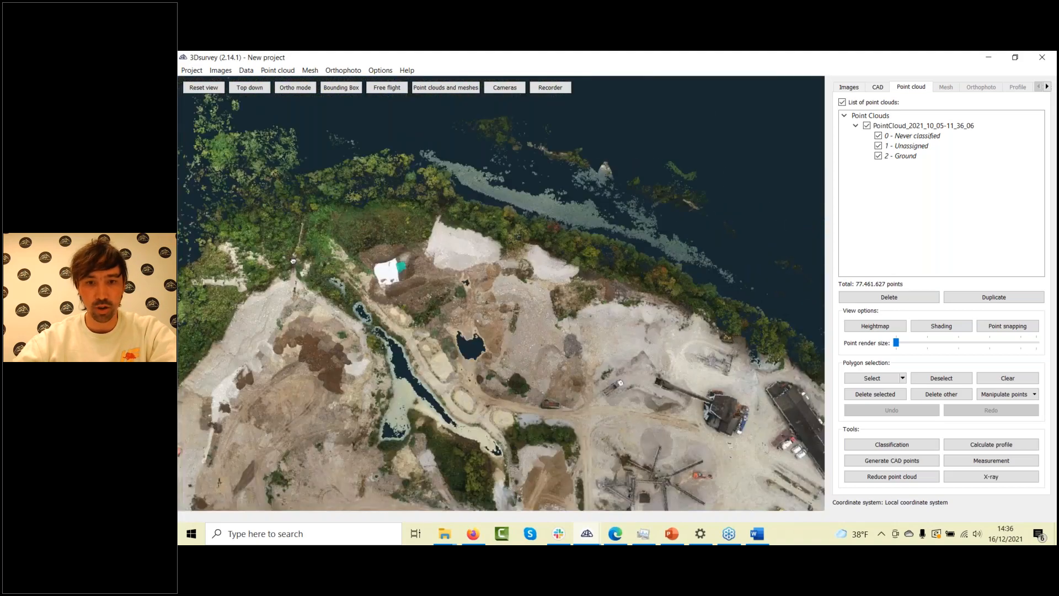
drag(700, 427, 815, 313)
drag(275, 340, 518, 300)
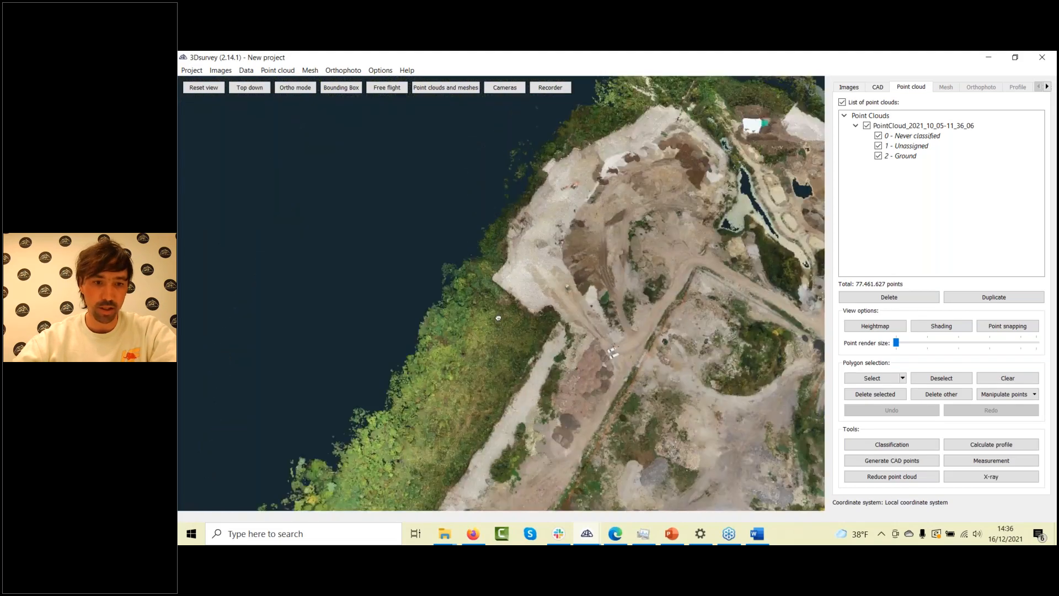
right_drag(518, 299, 431, 273)
scroll(431, 272, down, 5)
scroll(437, 371, up, 4)
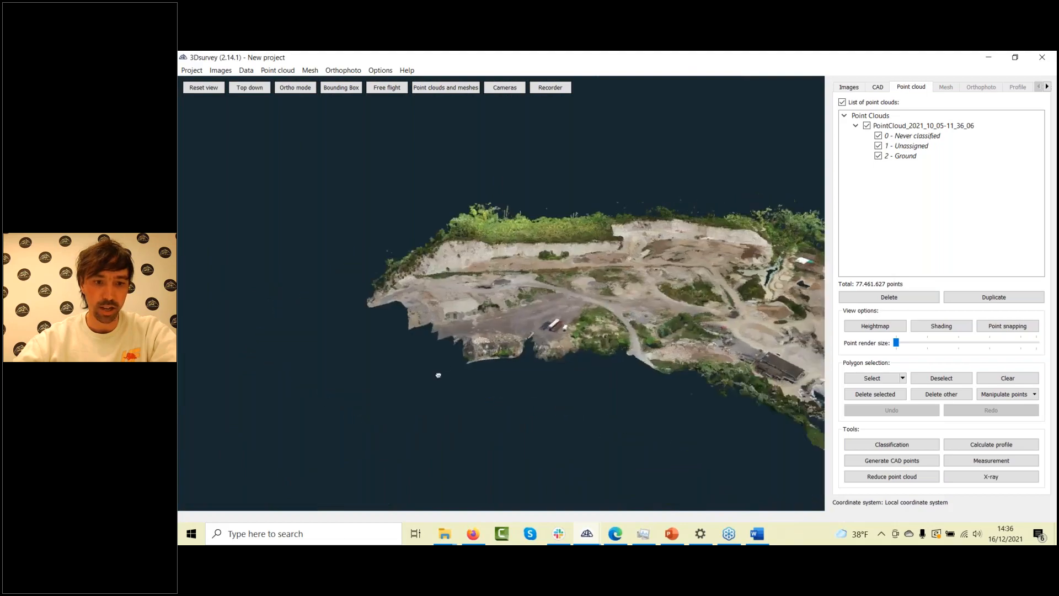
right_drag(396, 401, 405, 472)
drag(441, 494, 520, 371)
scroll(520, 372, up, 4)
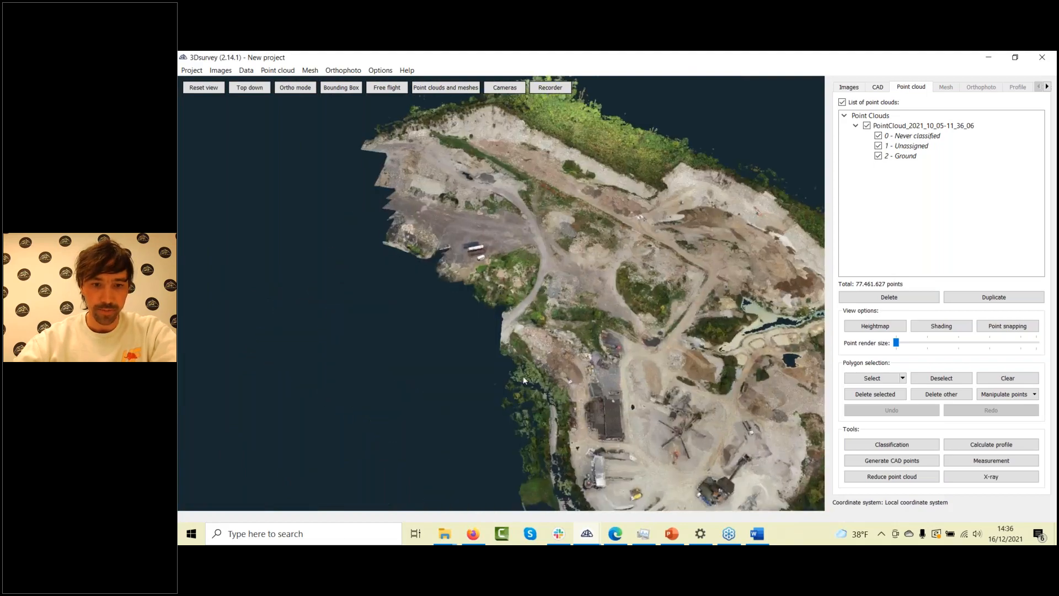
Inspect the access road, parked trailers and plant buildings, and return to an overview of the quarry from above
right_drag(521, 372, 499, 380)
drag(628, 163, 633, 331)
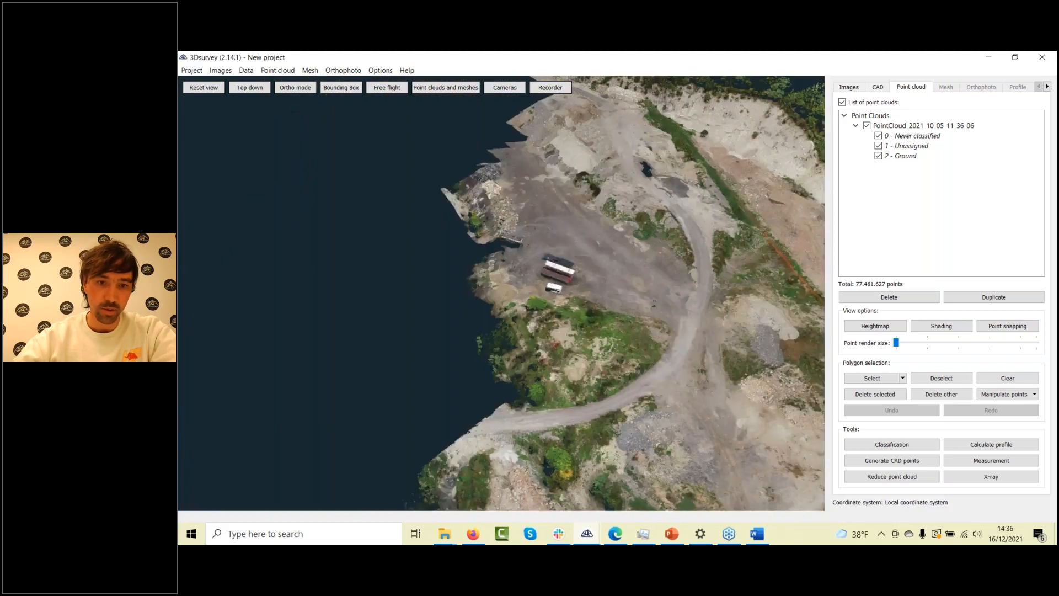
right_drag(633, 466, 499, 365)
scroll(500, 365, down, 2)
drag(331, 229, 488, 308)
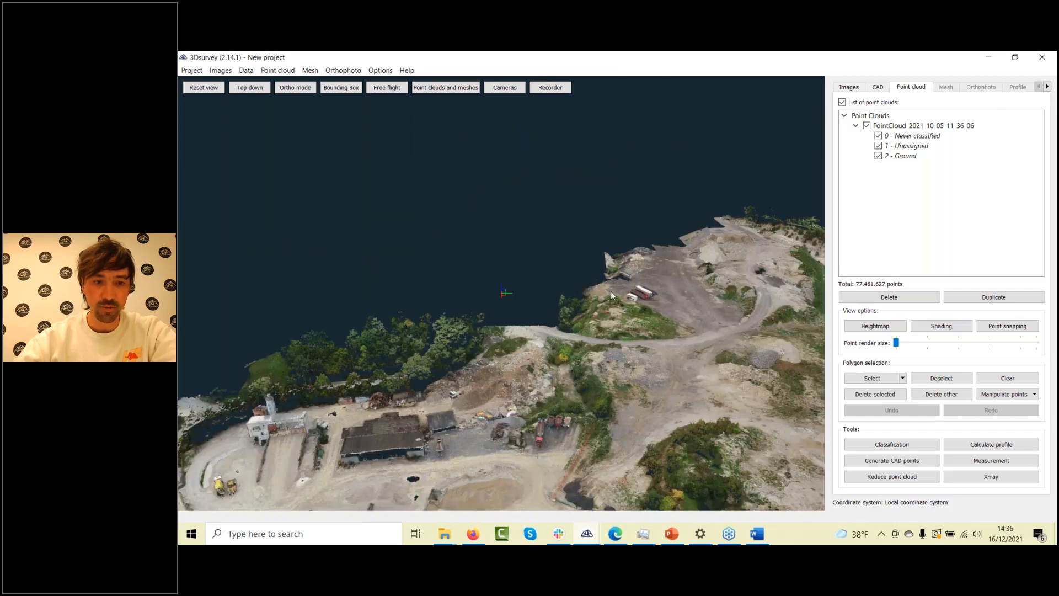
right_drag(610, 291, 485, 364)
drag(460, 434, 631, 284)
right_drag(507, 363, 648, 386)
drag(533, 273, 511, 332)
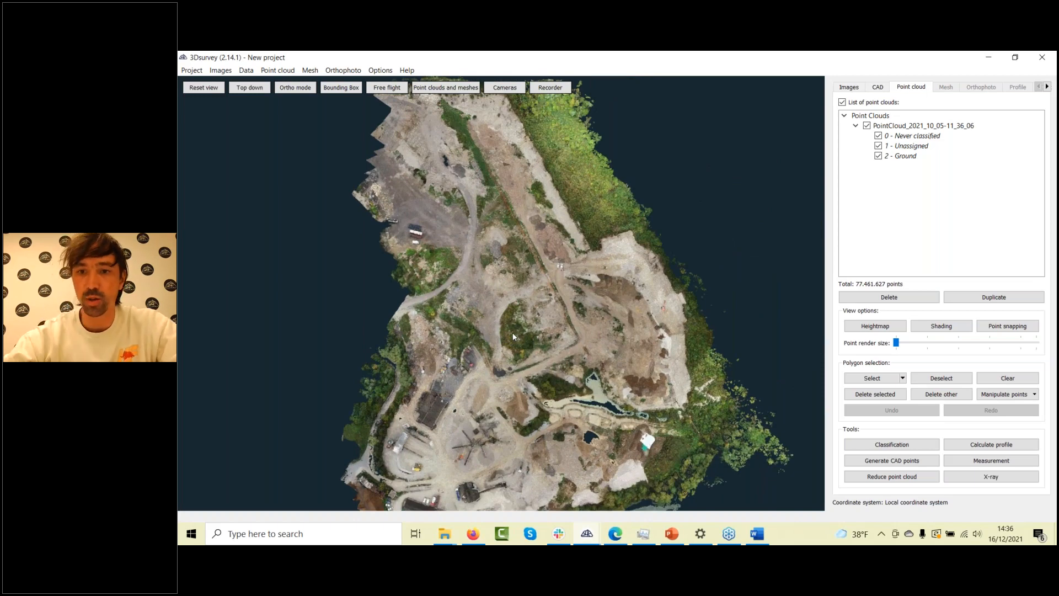
Load the LIDAR point clouds TMR_437_132.zlas and TMR_437_133.zlas from the results folder into the quarry project
click(1015, 158)
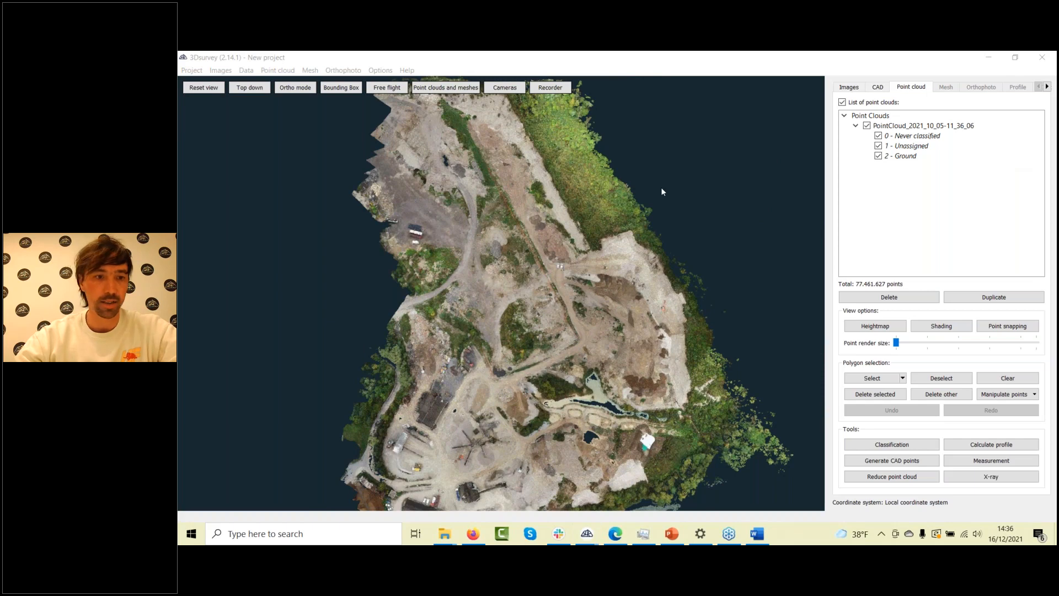
click(550, 310)
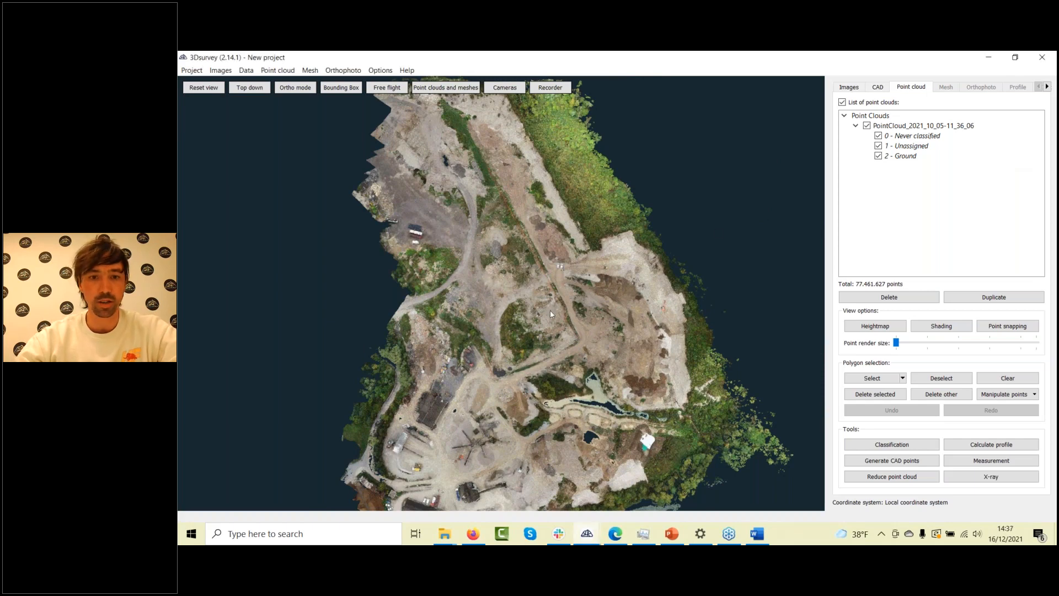
drag(550, 310, 607, 326)
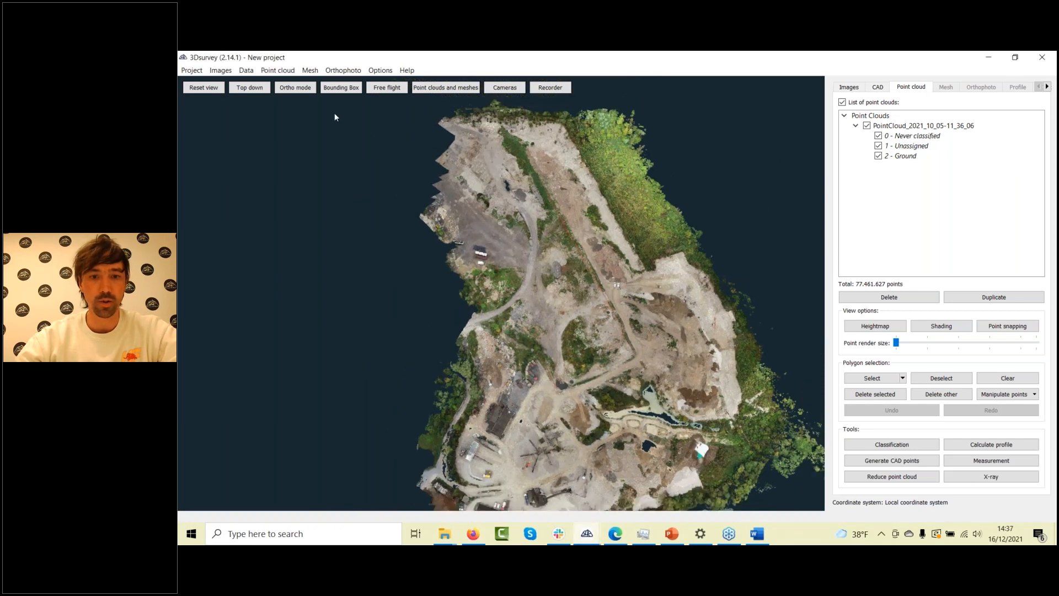
click(294, 72)
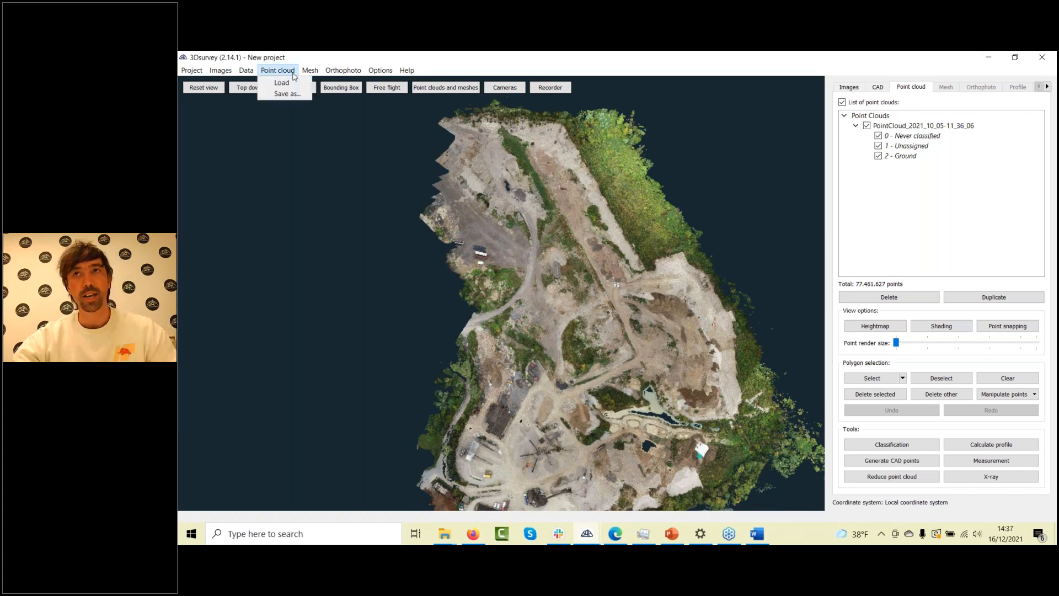
click(293, 73)
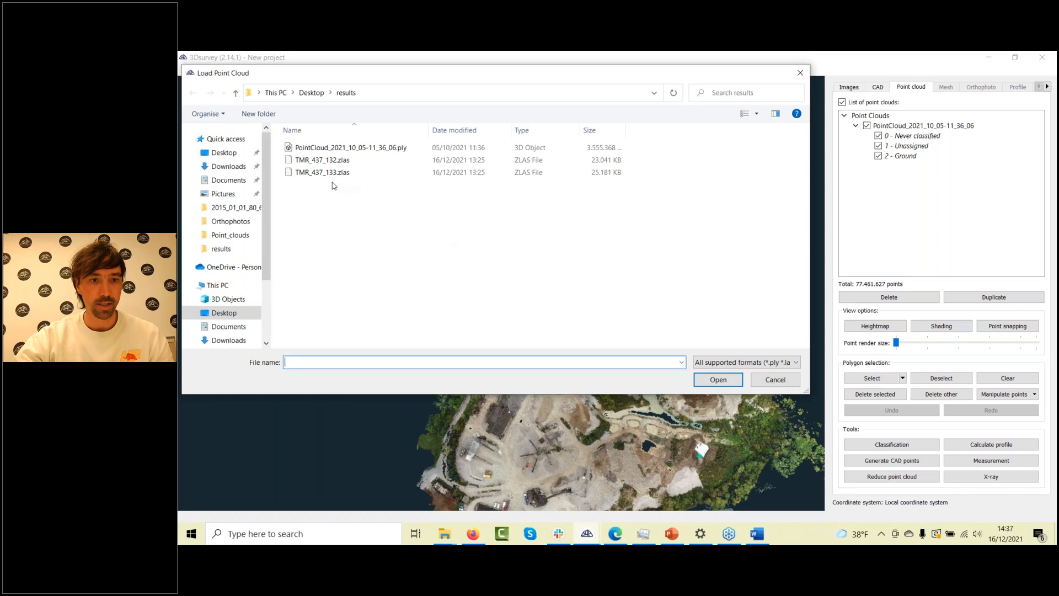
click(331, 172)
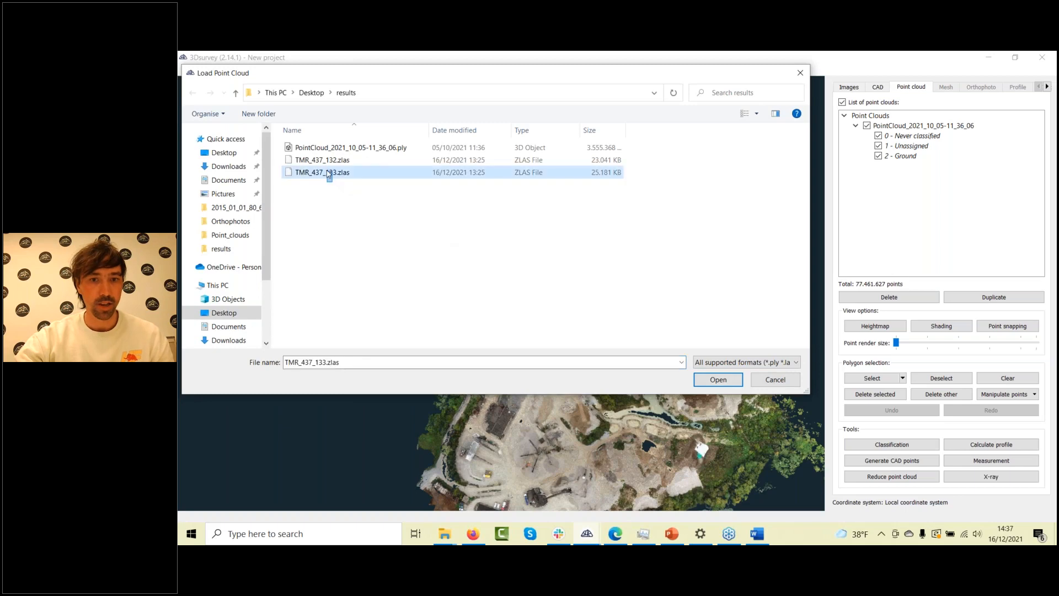
shift+click(329, 160)
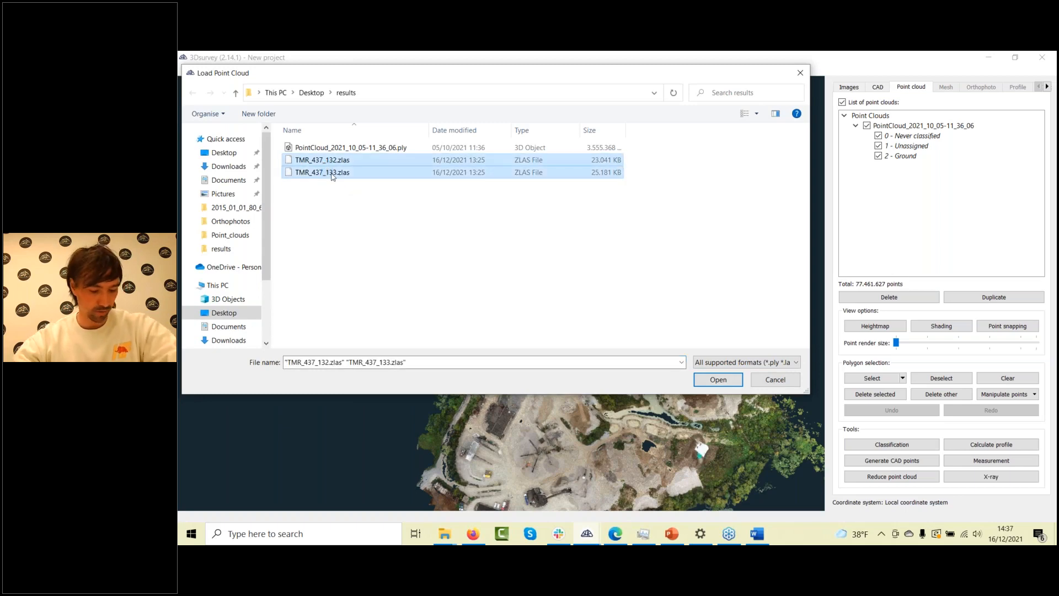
click(719, 384)
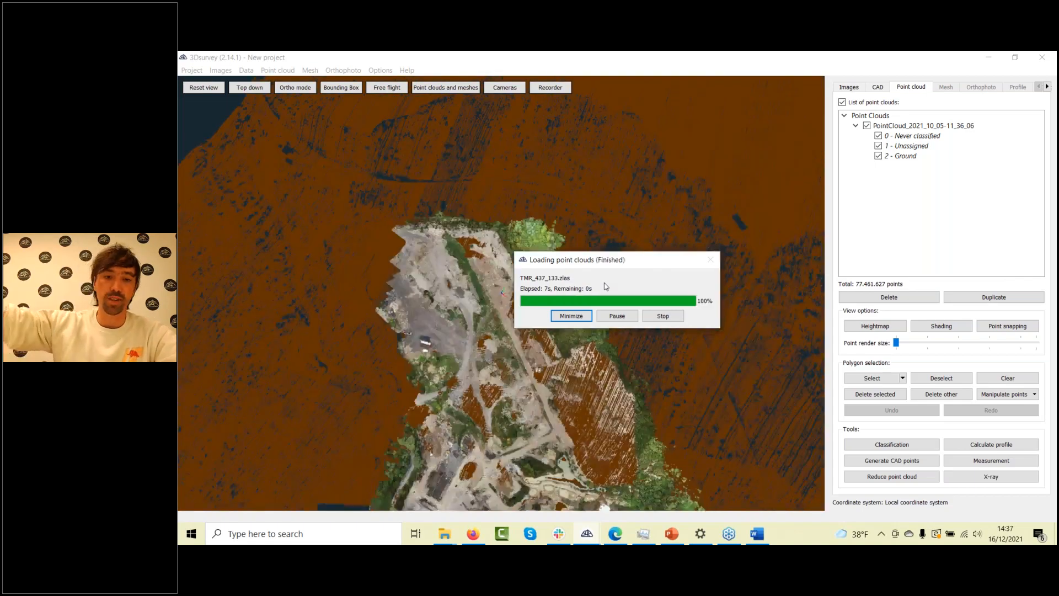
Enlarge the point render size moderately to compare the brown LIDAR points with the quarry surface beside the wooded slope
scroll(577, 309, up, 6)
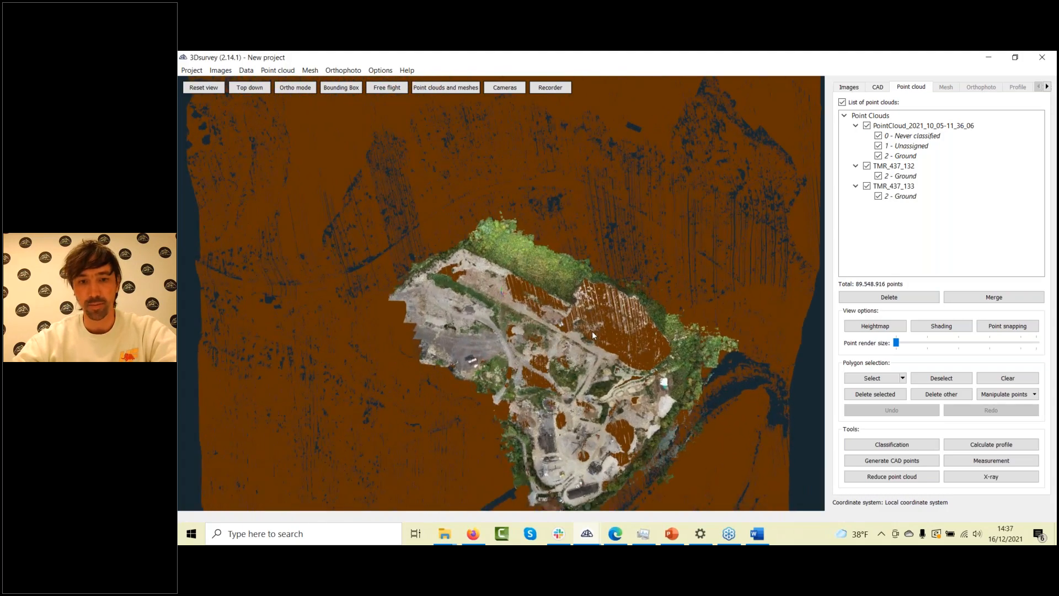
scroll(591, 331, up, 6)
scroll(603, 299, up, 8)
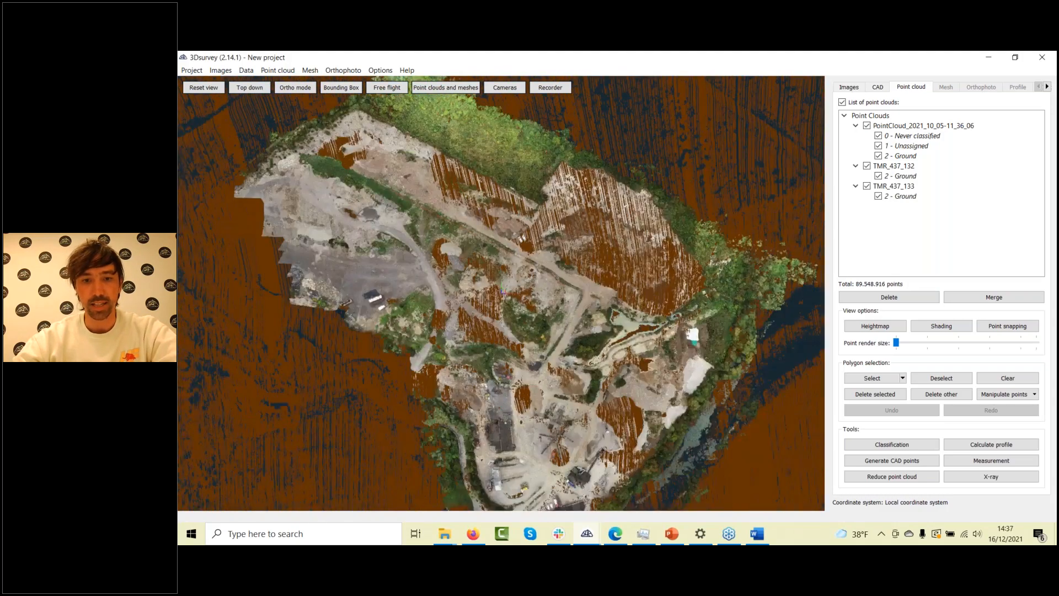
scroll(654, 320, up, 3)
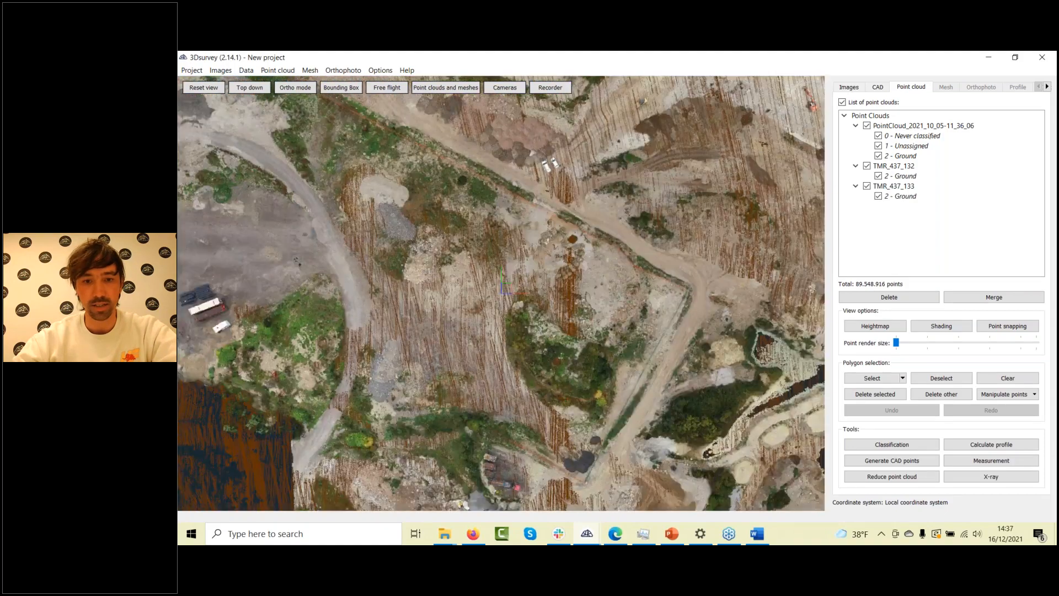
right_drag(662, 248, 502, 355)
drag(502, 355, 742, 336)
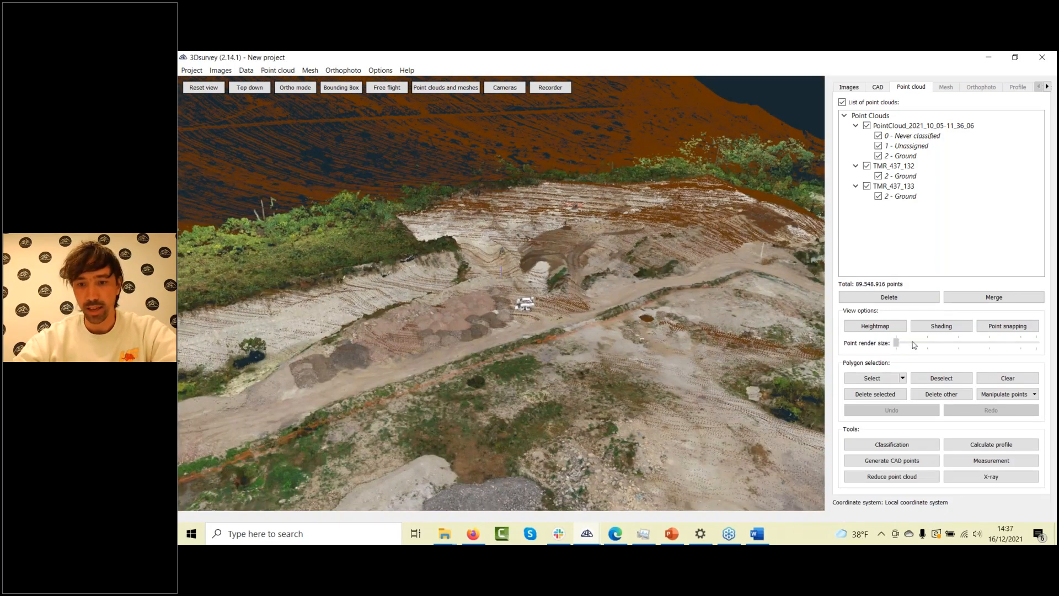
mouse_move(941, 346)
mouse_down()
mouse_move(960, 343)
mouse_move(927, 344)
mouse_up()
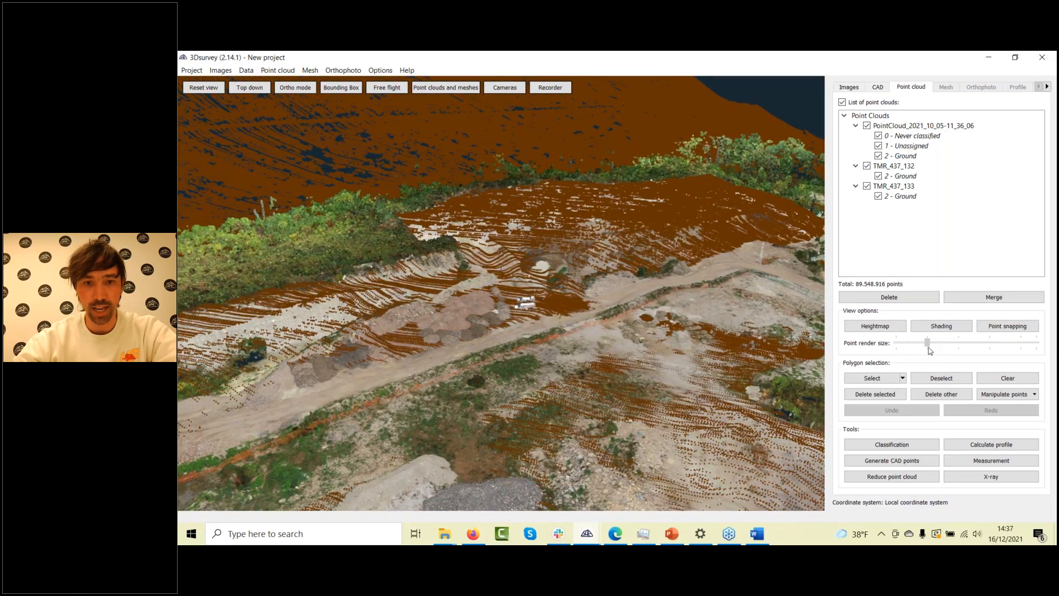
Increase the point render size further for a close view of the LIDAR points over the excavated quarry face
right_drag(736, 312, 726, 317)
drag(725, 317, 609, 409)
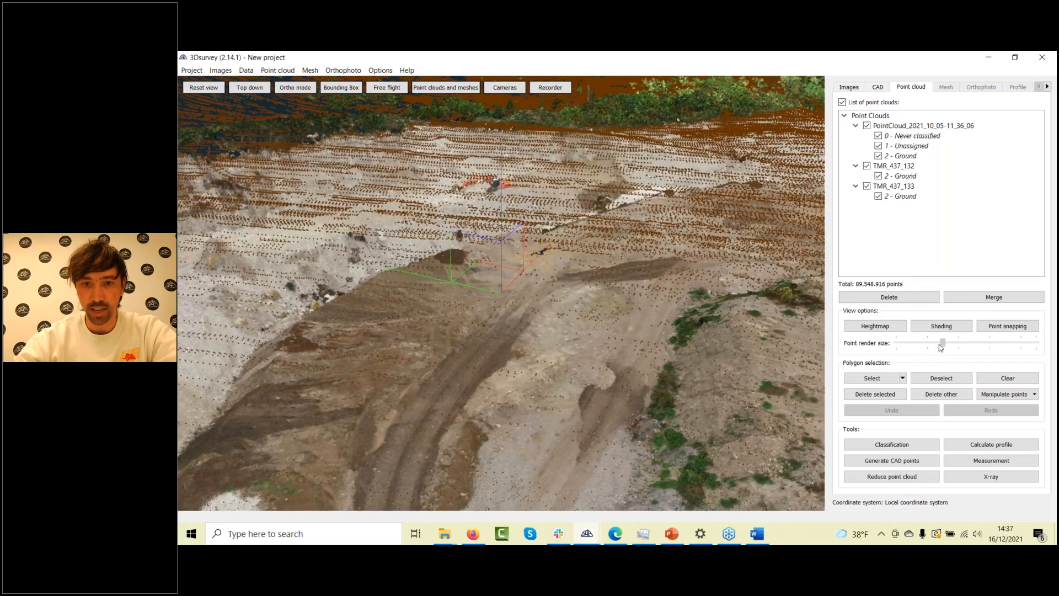
drag(941, 347, 1005, 344)
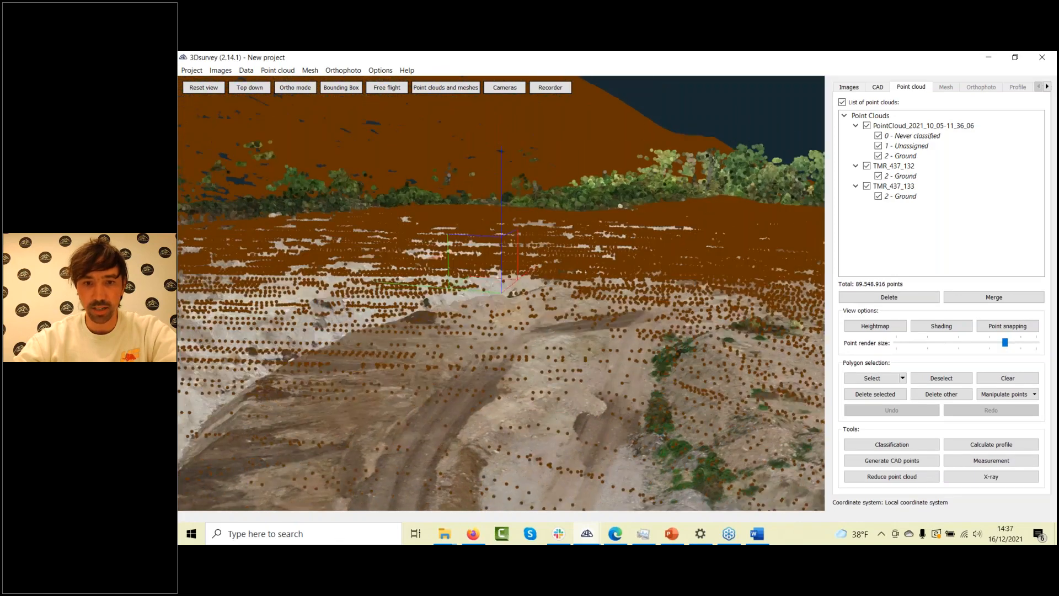
Hide the Ground classes of TMR_437_132 and TMR_437_133 to view the photogrammetric cloud alone, and show both again
click(878, 175)
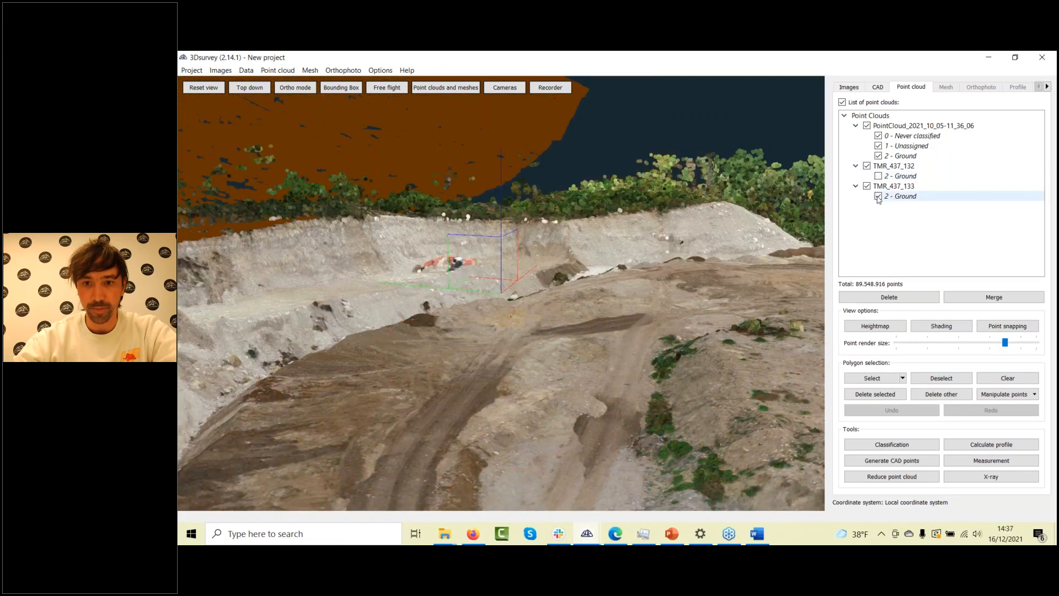
click(878, 196)
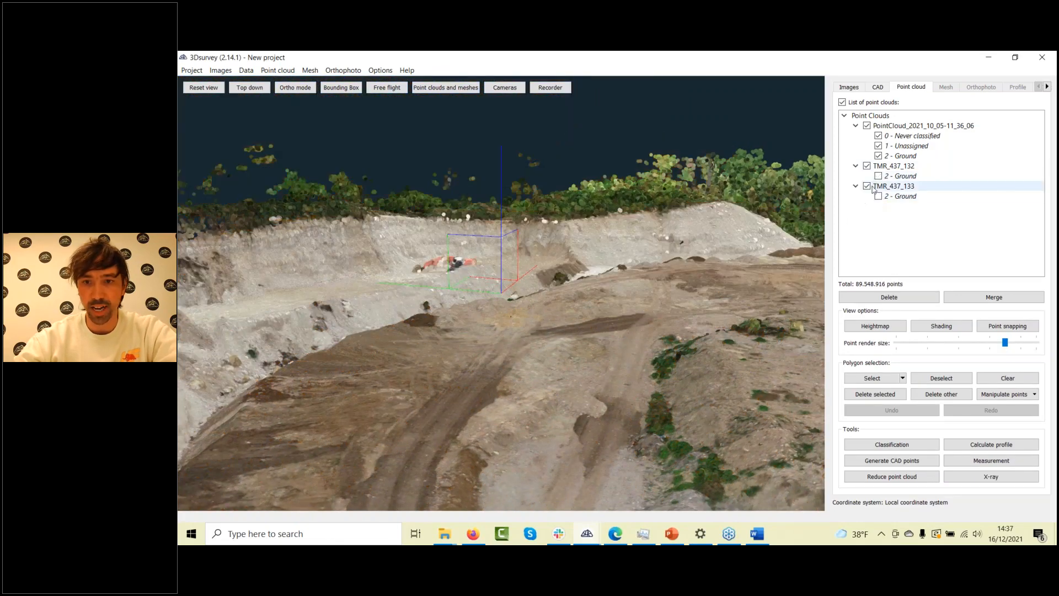
click(878, 195)
click(878, 175)
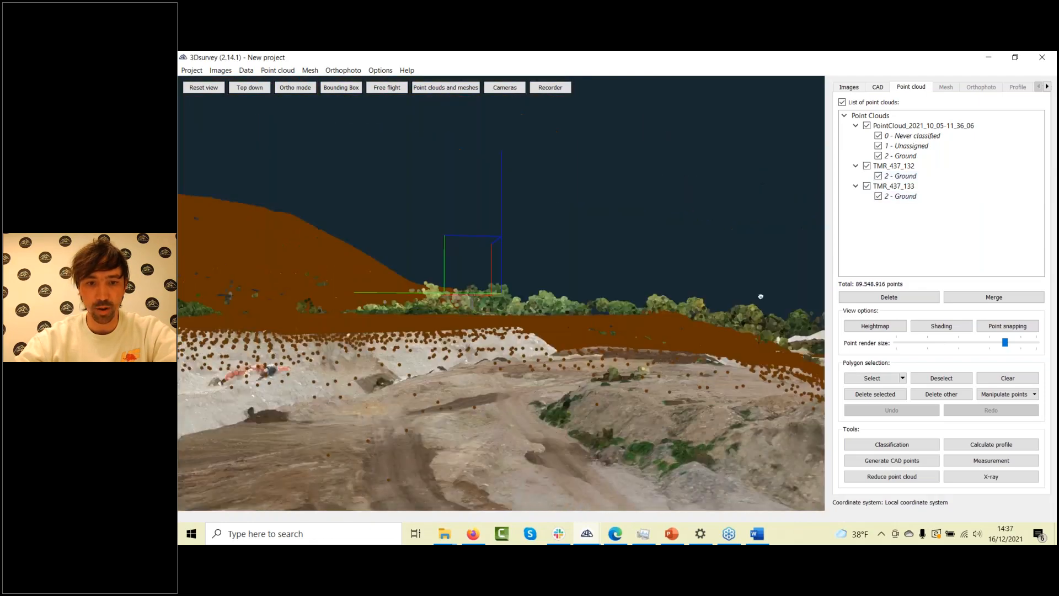
Inspect the overlapping clouds at the excavated face from low and high angles, and reduce the point render size
right_drag(760, 297, 763, 288)
drag(763, 288, 669, 389)
scroll(685, 326, down, 3)
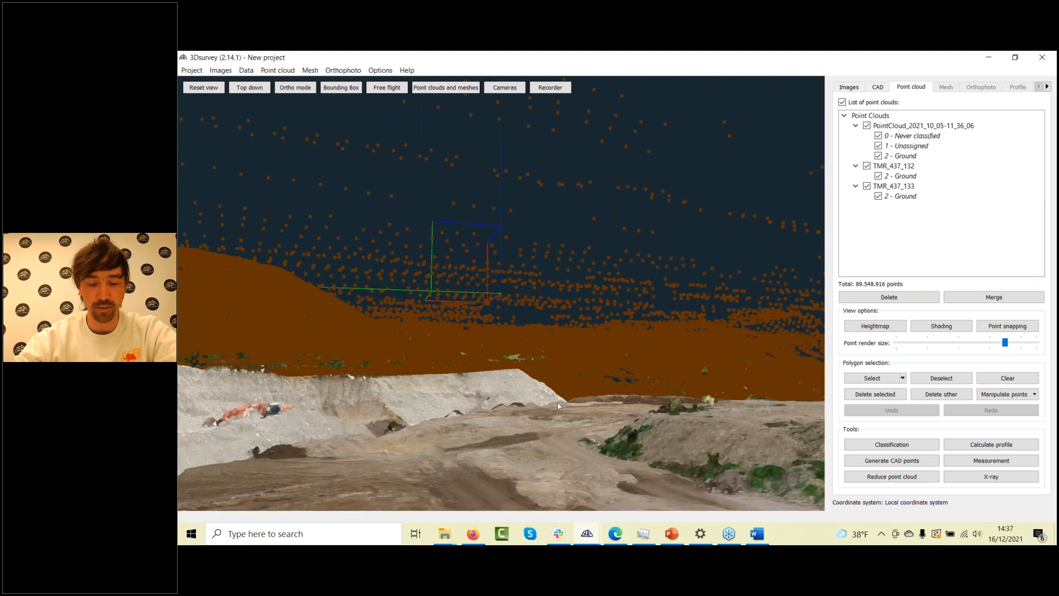
drag(603, 406, 610, 441)
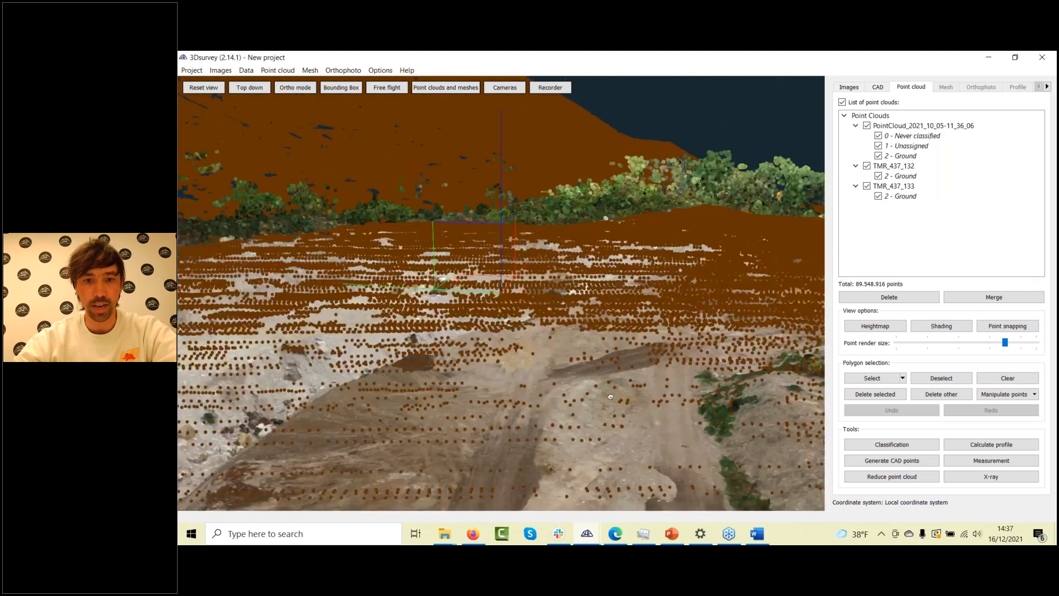
scroll(609, 441, down, 2)
drag(1001, 346, 927, 346)
drag(733, 313, 599, 346)
scroll(598, 346, down, 3)
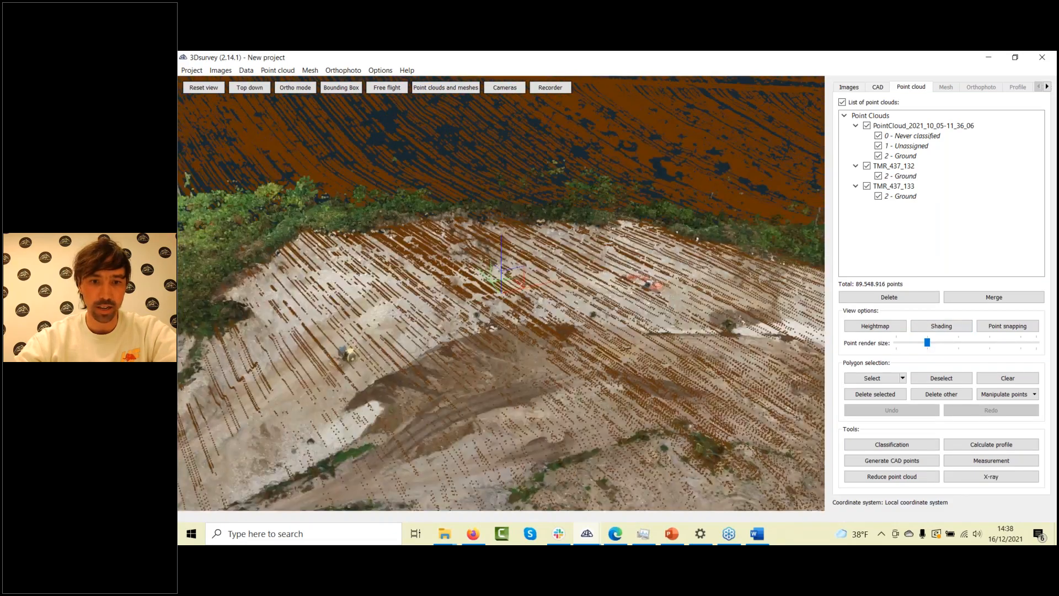
Measure the height difference between two neighbouring points on the bare ridge above the quarry face with the CAD measurement tool
scroll(561, 270, up, 4)
right_drag(561, 270, 630, 319)
drag(630, 318, 494, 330)
drag(572, 370, 506, 300)
scroll(486, 296, up, 4)
click(878, 87)
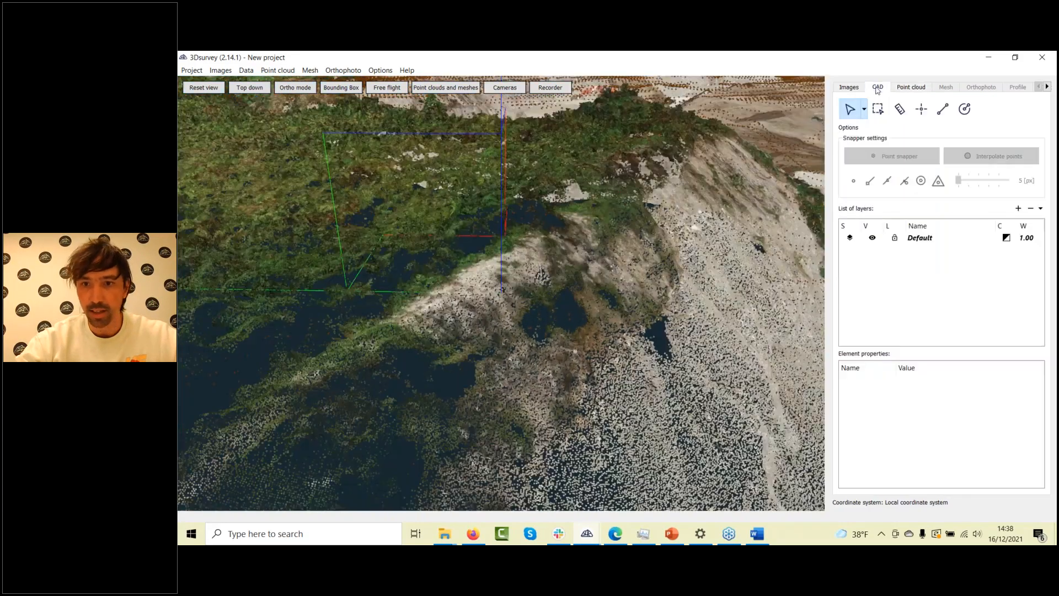
click(900, 109)
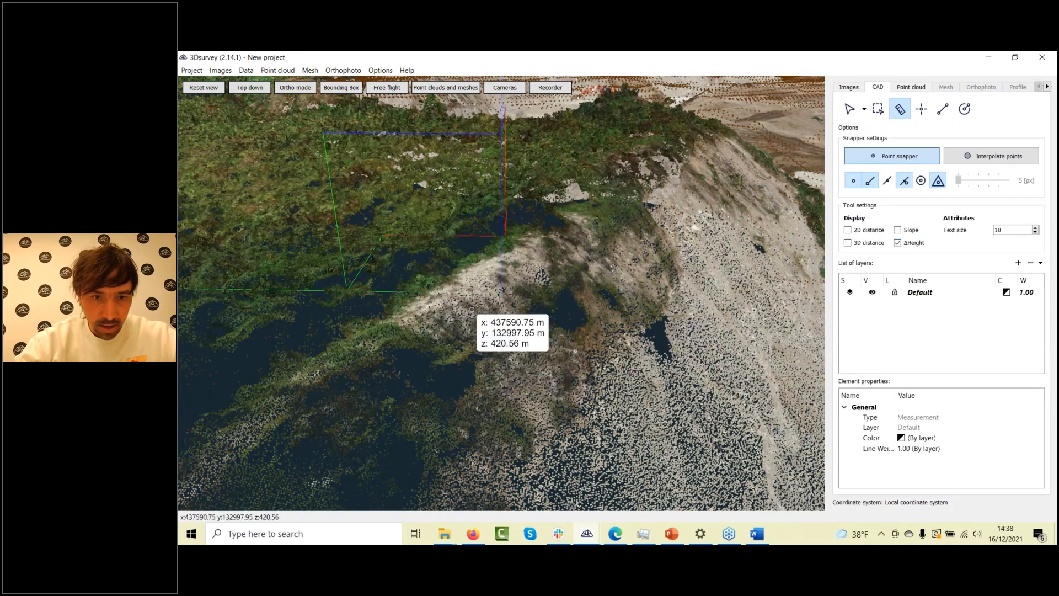
mouse_move(472, 302)
mouse_down()
mouse_move(484, 287)
mouse_move(471, 286)
mouse_up()
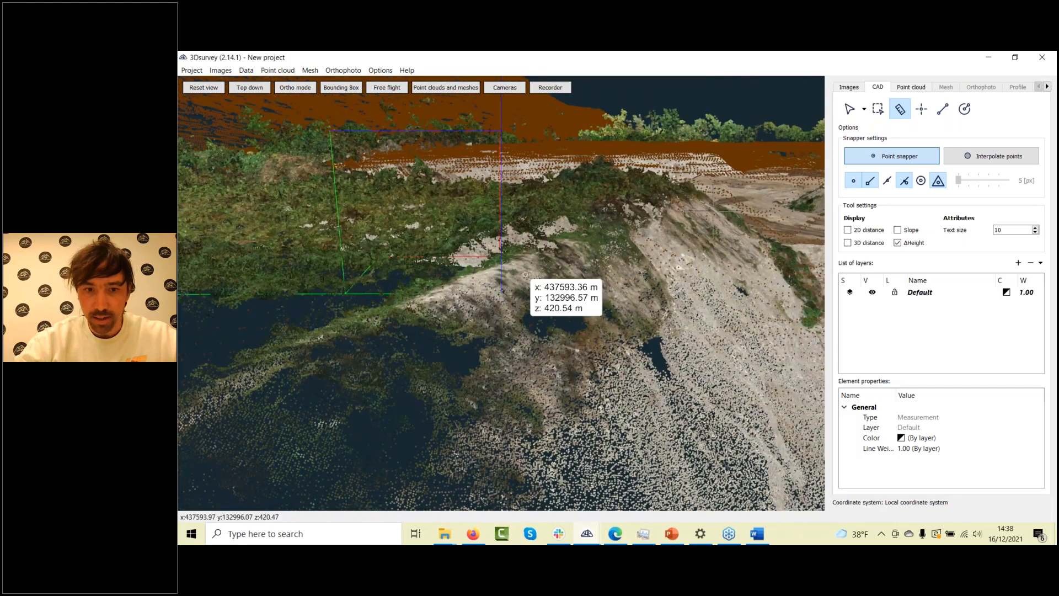
click(473, 280)
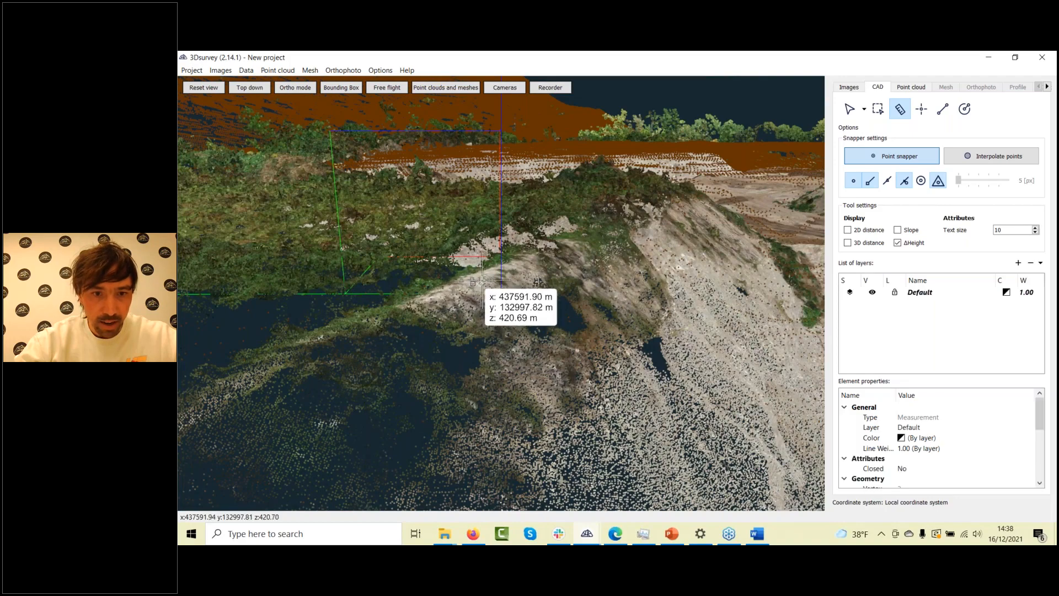
mouse_move(463, 290)
mouse_down()
mouse_move(470, 304)
mouse_move(457, 245)
mouse_move(483, 314)
mouse_move(471, 306)
mouse_move(483, 287)
mouse_up()
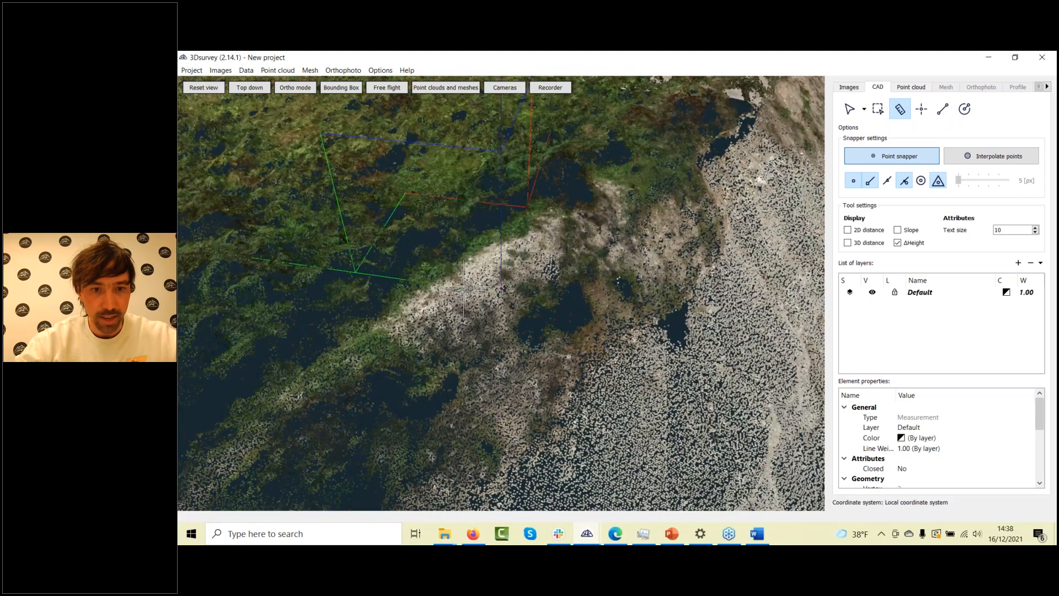
right_click(464, 287)
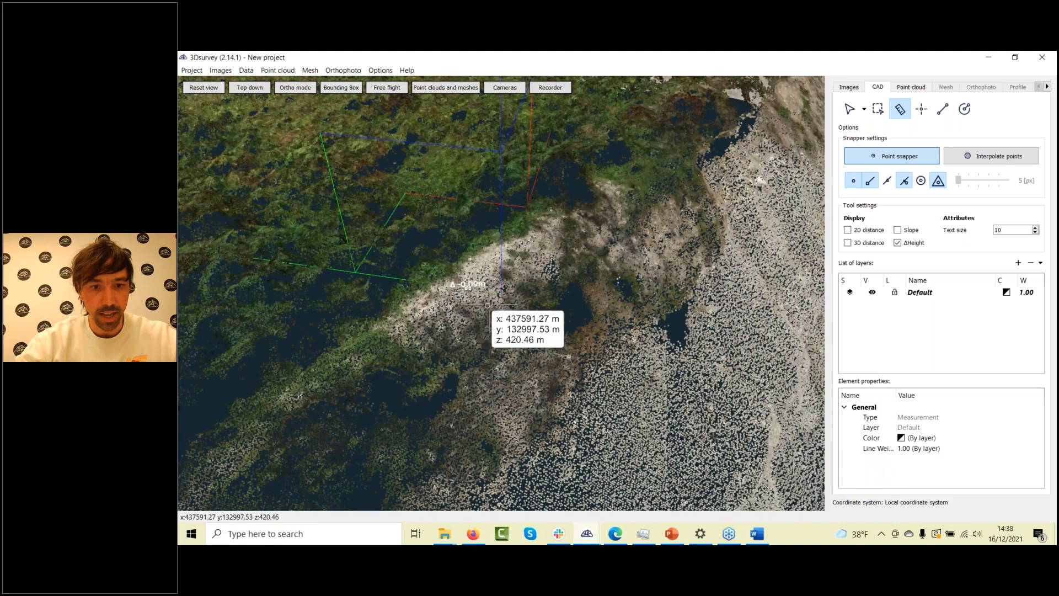
Leave the measurement tool and examine how the LIDAR ground meets the vegetated ridge, quarry slopes and surrounding terrain
drag(503, 334, 677, 334)
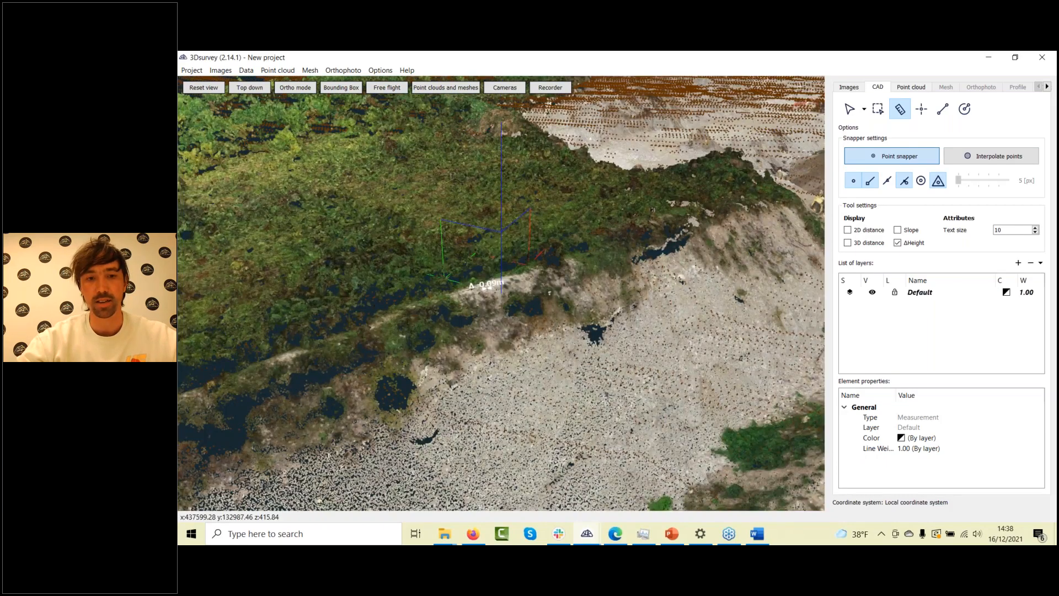
right_drag(440, 342, 619, 357)
mouse_move(618, 358)
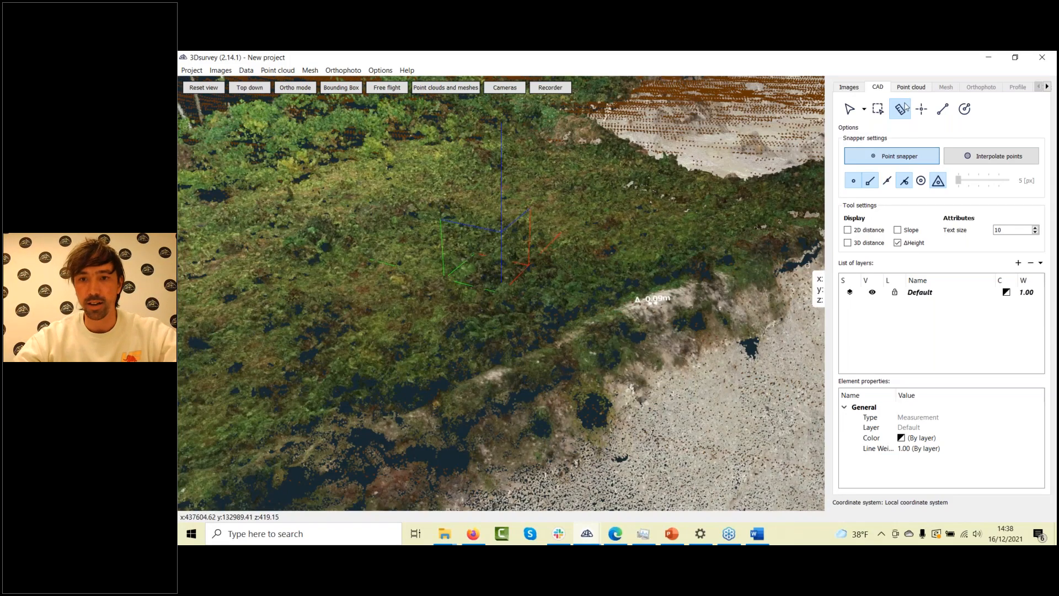
click(849, 108)
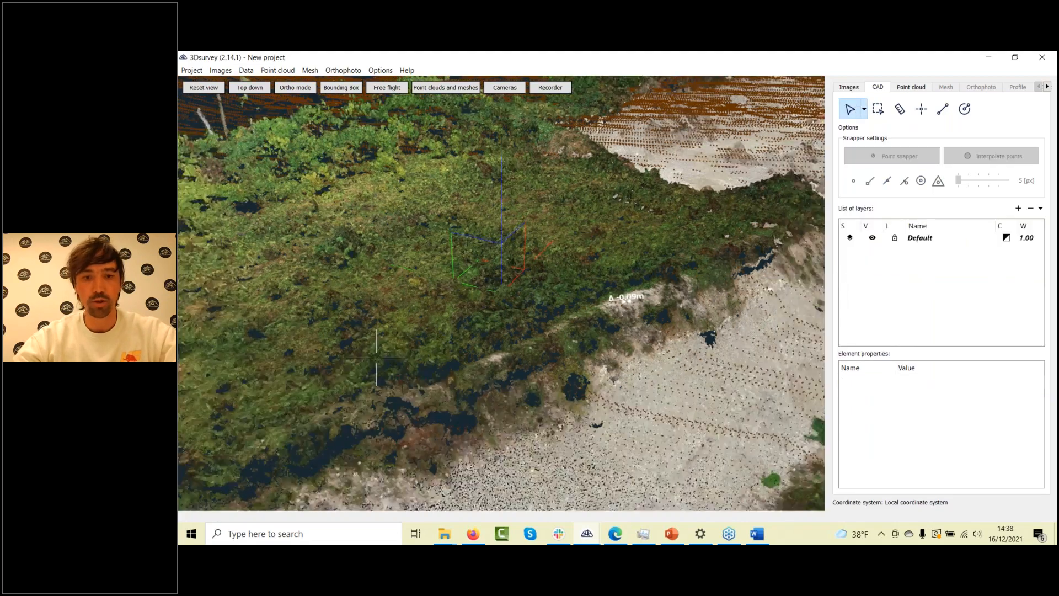
drag(376, 357, 527, 355)
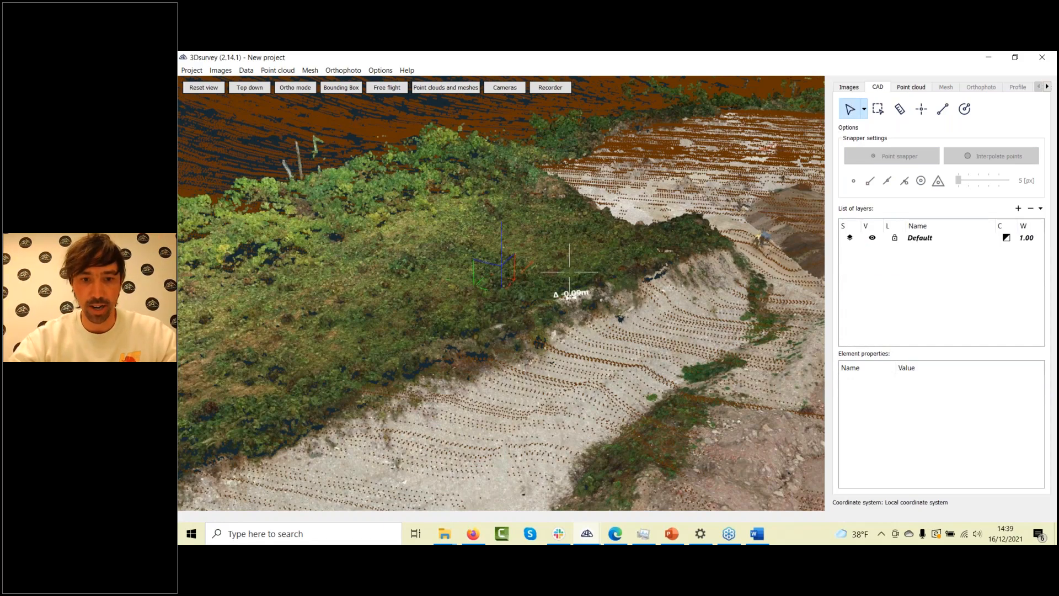
drag(634, 295, 612, 318)
scroll(613, 318, down, 4)
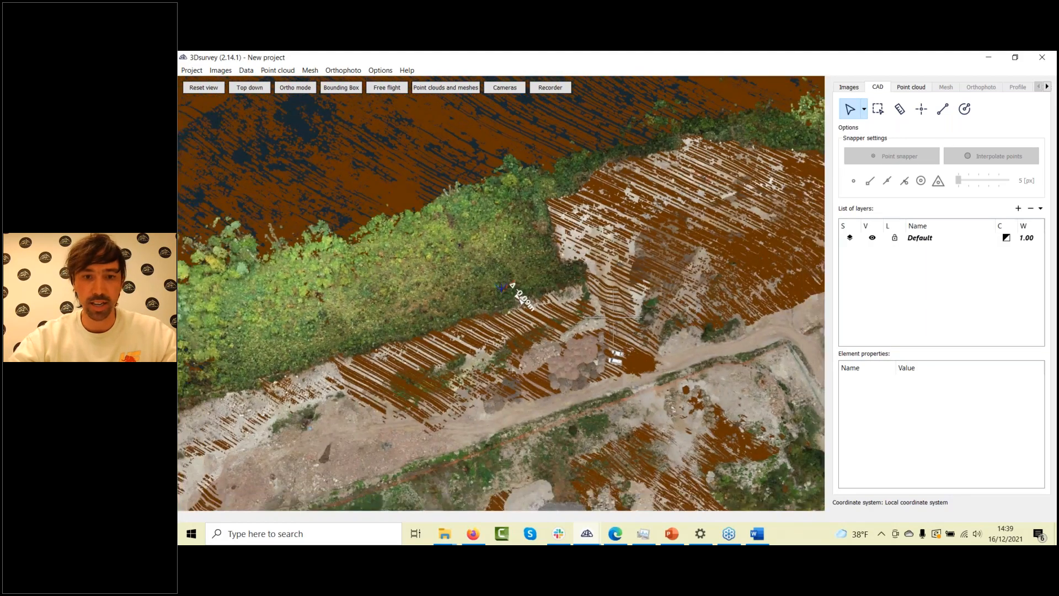
scroll(674, 265, down, 2)
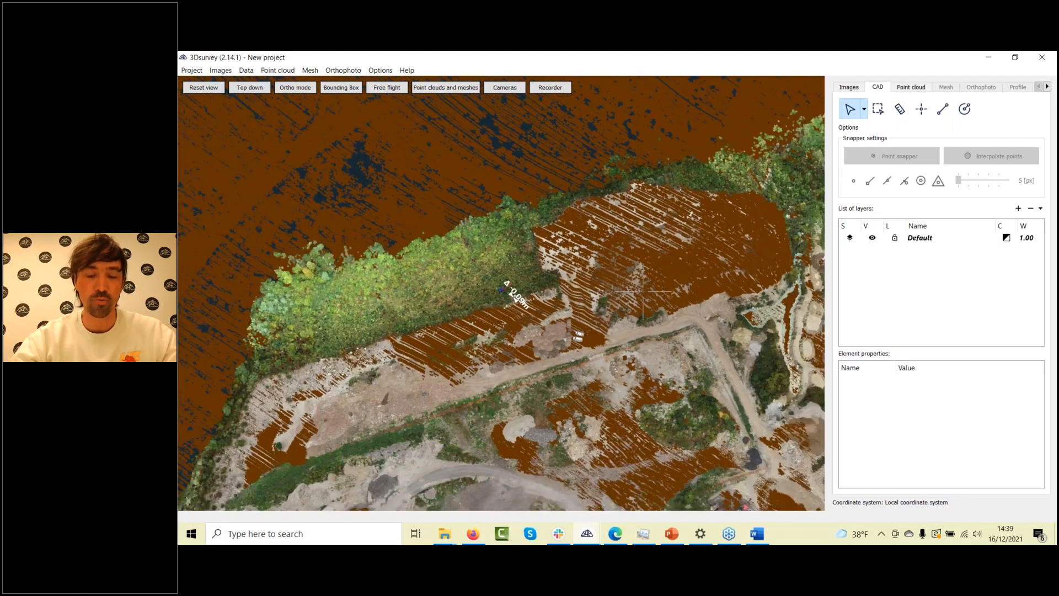
drag(676, 263, 667, 270)
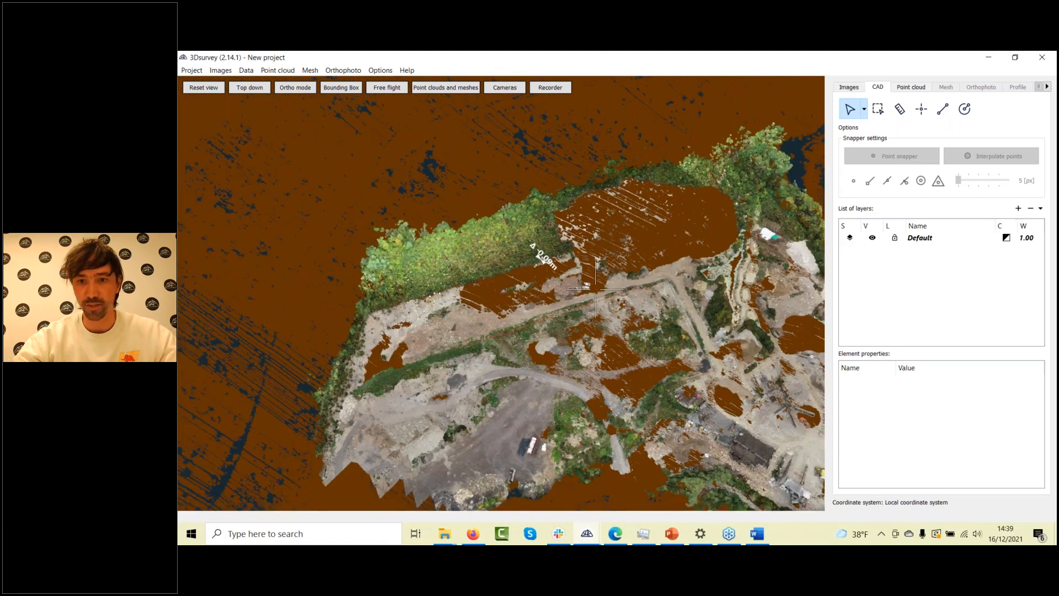
Reduce the point render size of the point clouds to the minimum
click(910, 86)
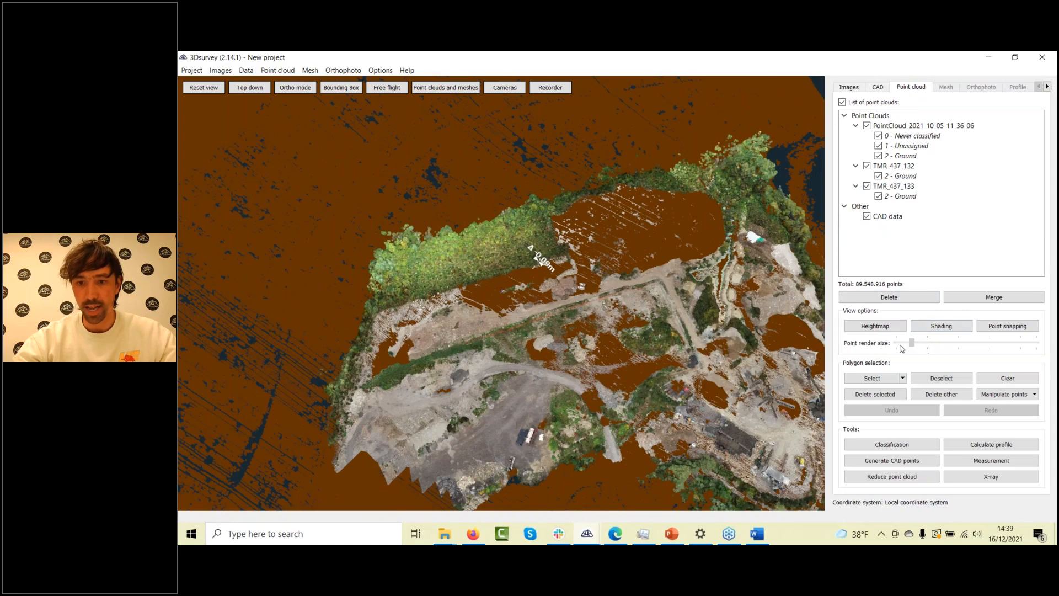
drag(901, 349, 884, 350)
scroll(809, 258, down, 2)
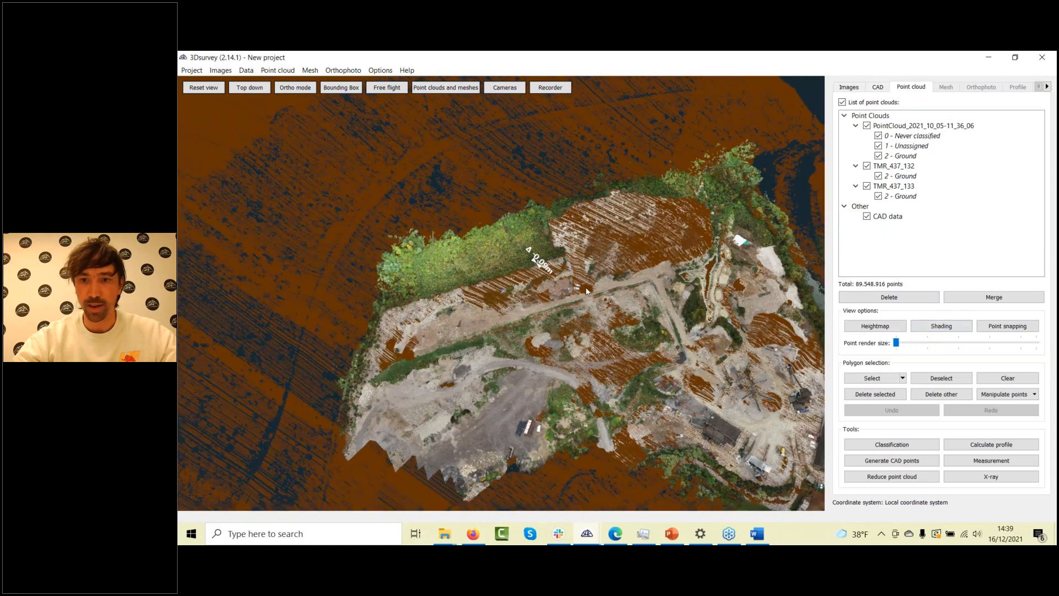
Add a new CAD layer named LIDAR_area, with the vegetated ridge above the quarry brought into view
scroll(809, 257, down, 1)
mouse_move(588, 292)
mouse_down()
mouse_move(559, 301)
mouse_move(561, 370)
mouse_up()
scroll(561, 371, up, 1)
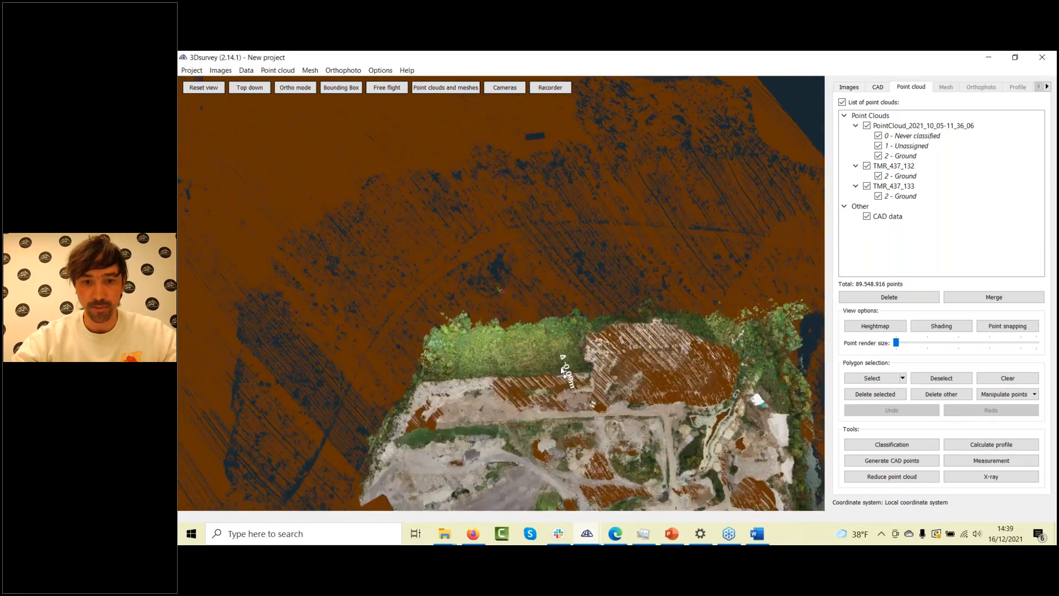
scroll(579, 284, up, 5)
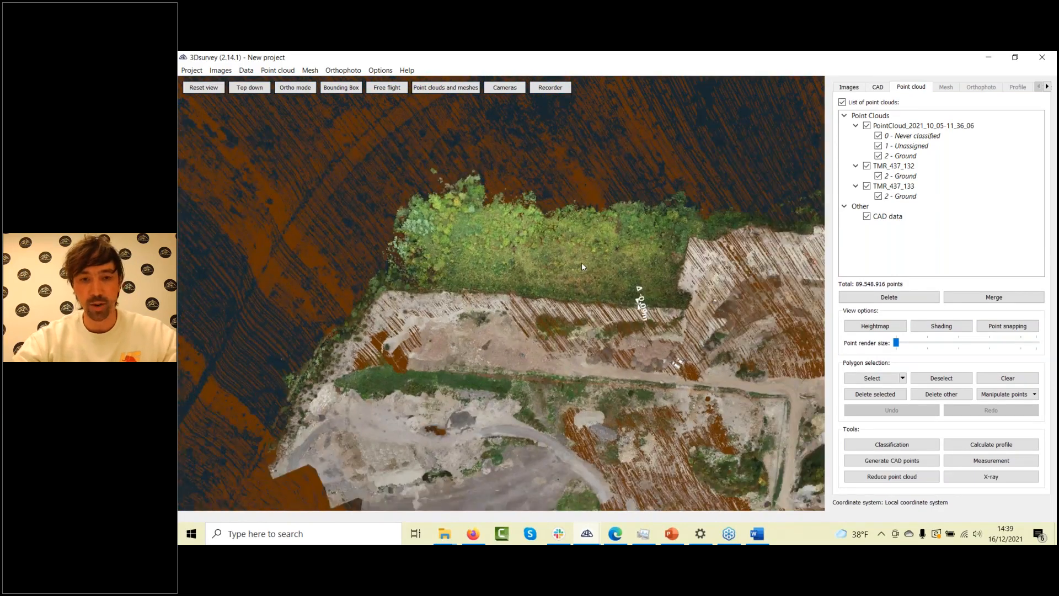
drag(581, 263, 670, 280)
click(878, 88)
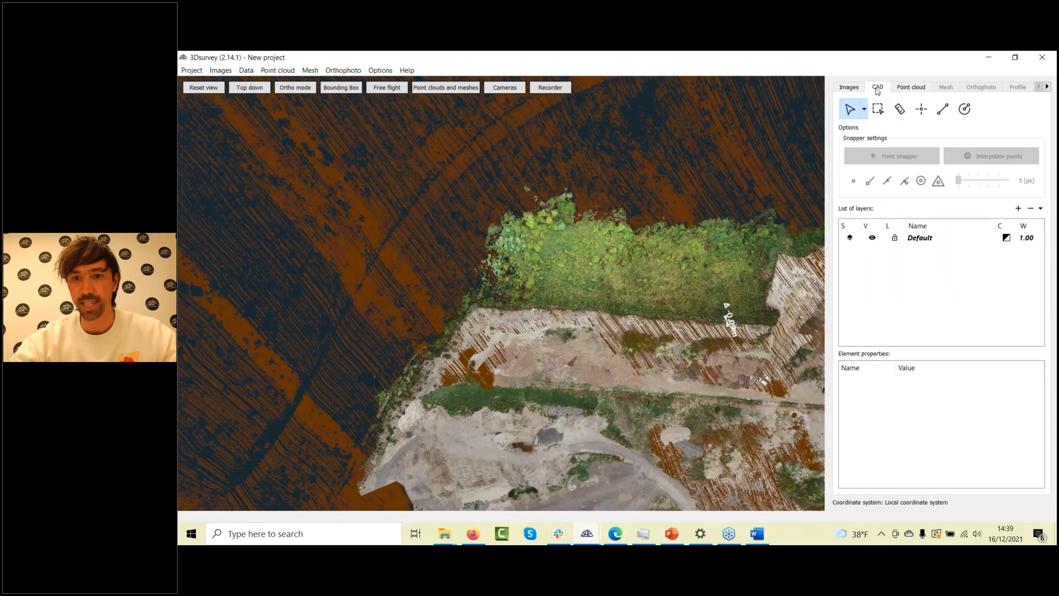
click(1018, 209)
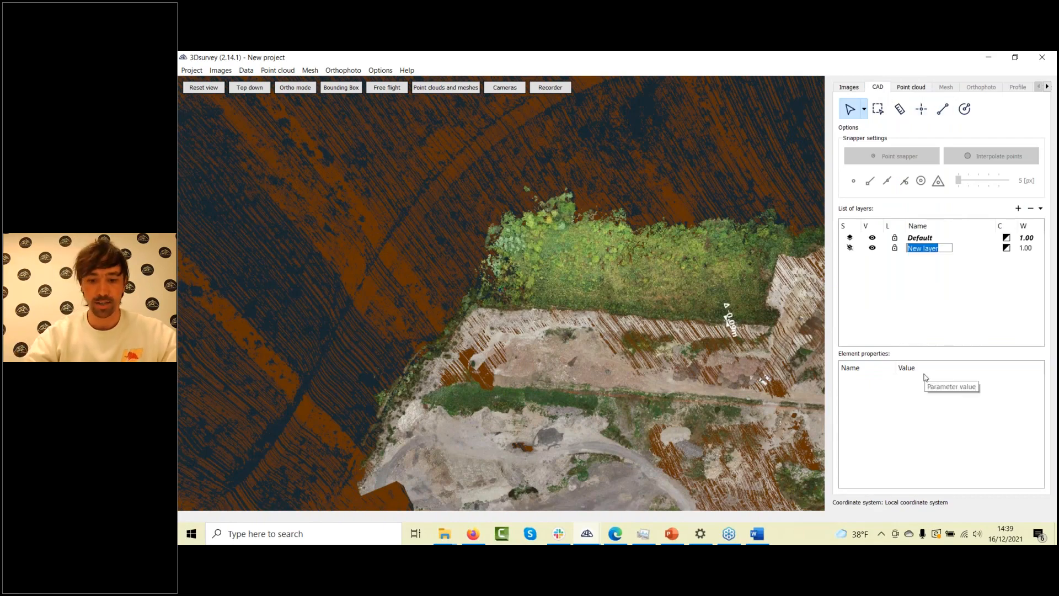
text(LIDAR)
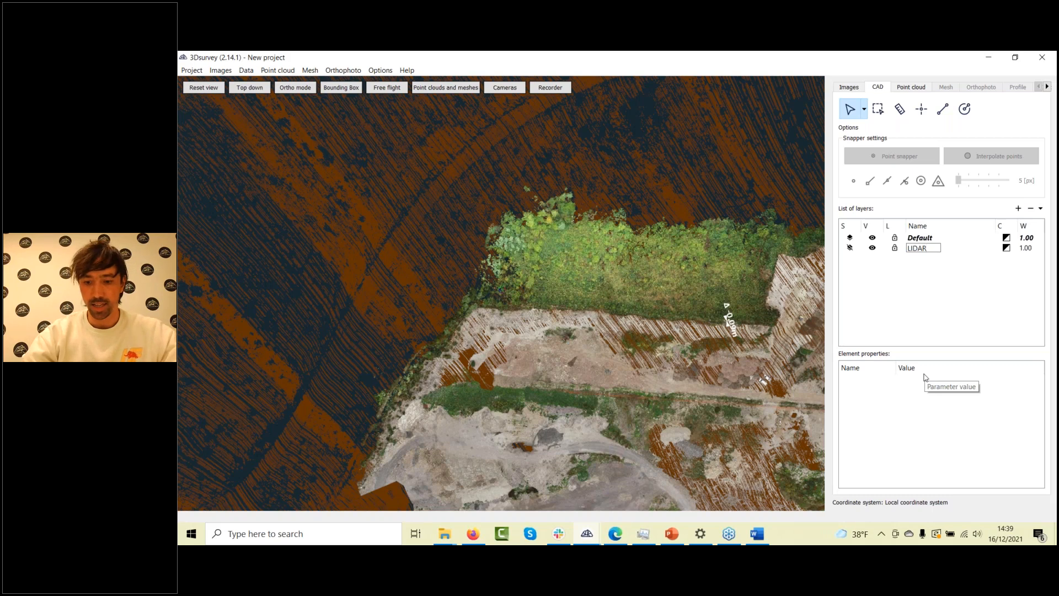
text(_area)
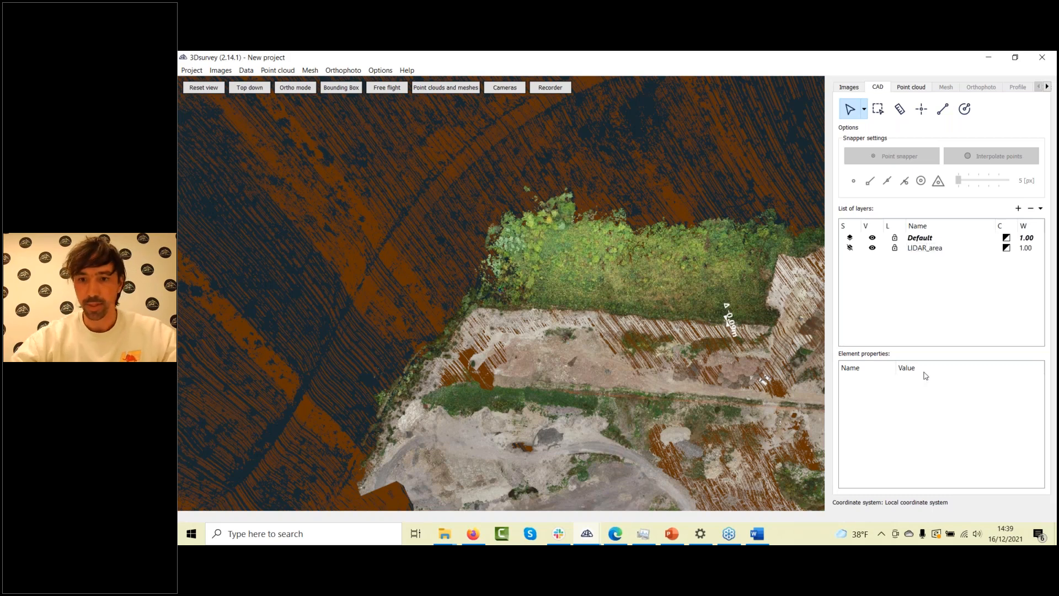
Make LIDAR_area the active layer and give it red (#ff0000) lines with a width of 3.00
click(853, 242)
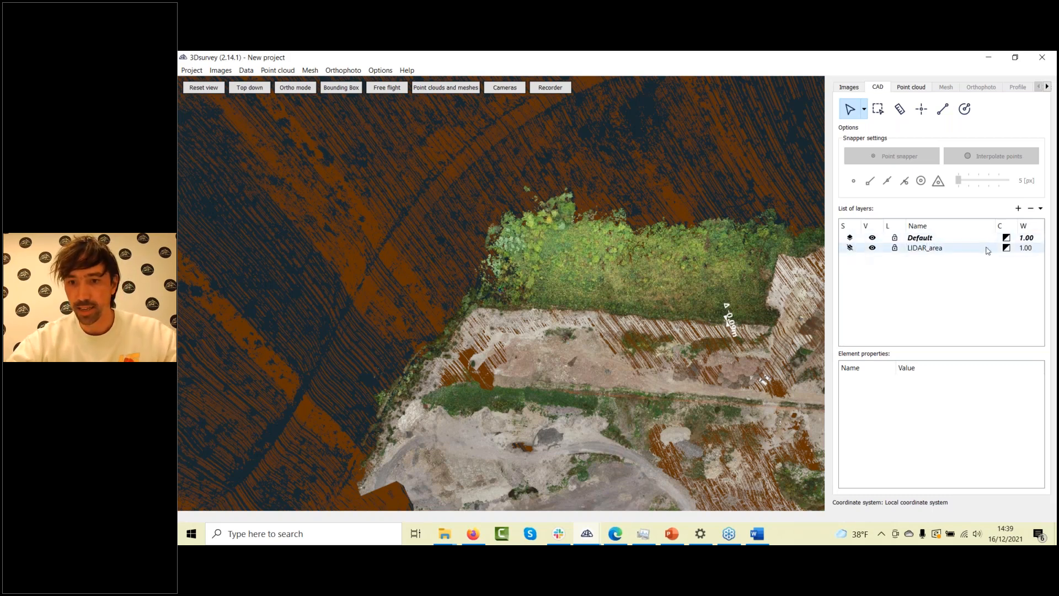
click(848, 248)
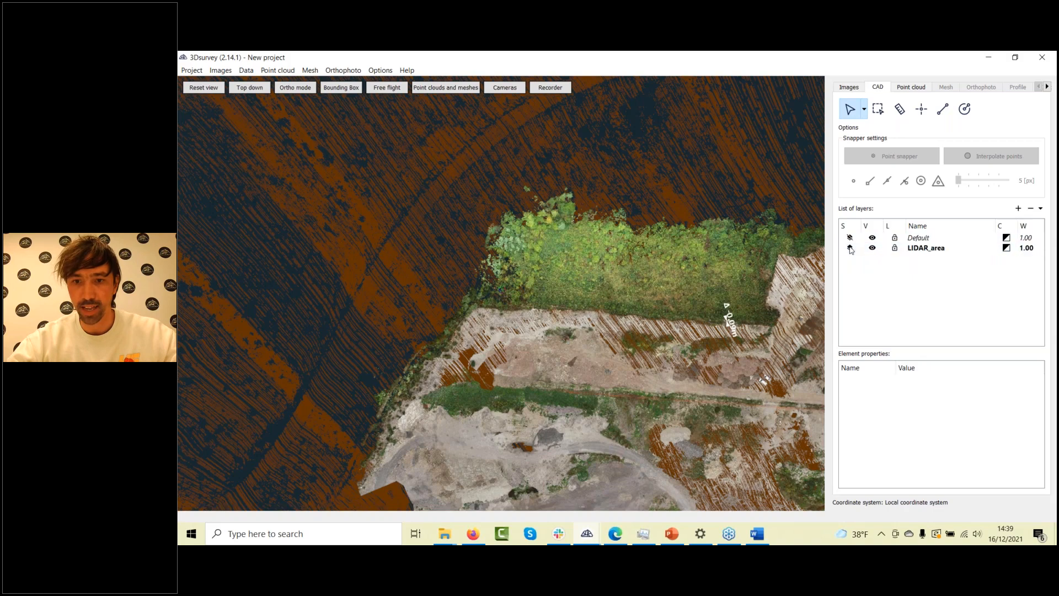
click(1006, 248)
click(520, 252)
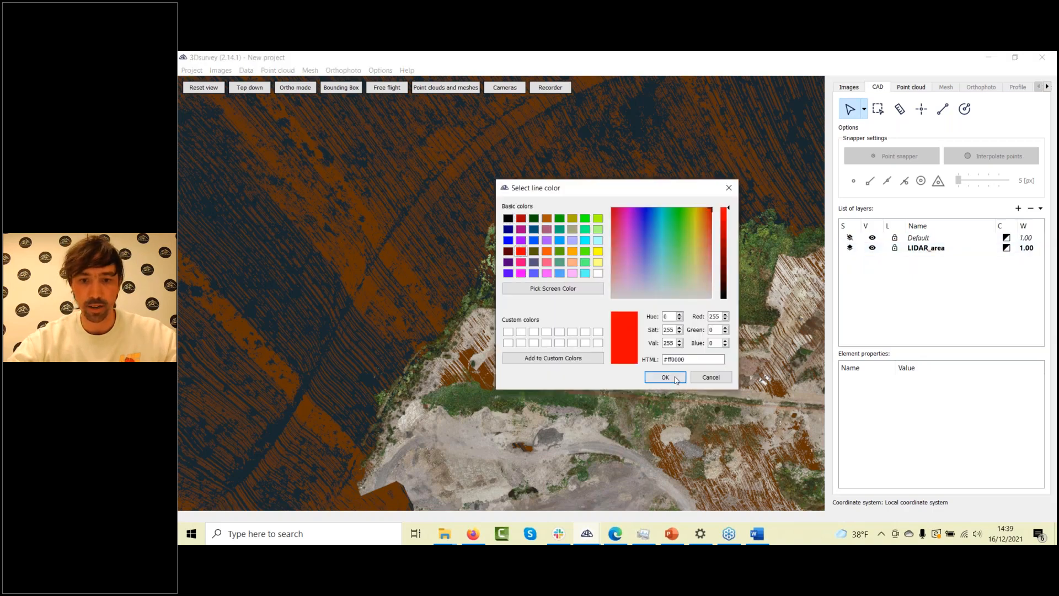
click(665, 377)
double_click(1040, 247)
double_click(1041, 245)
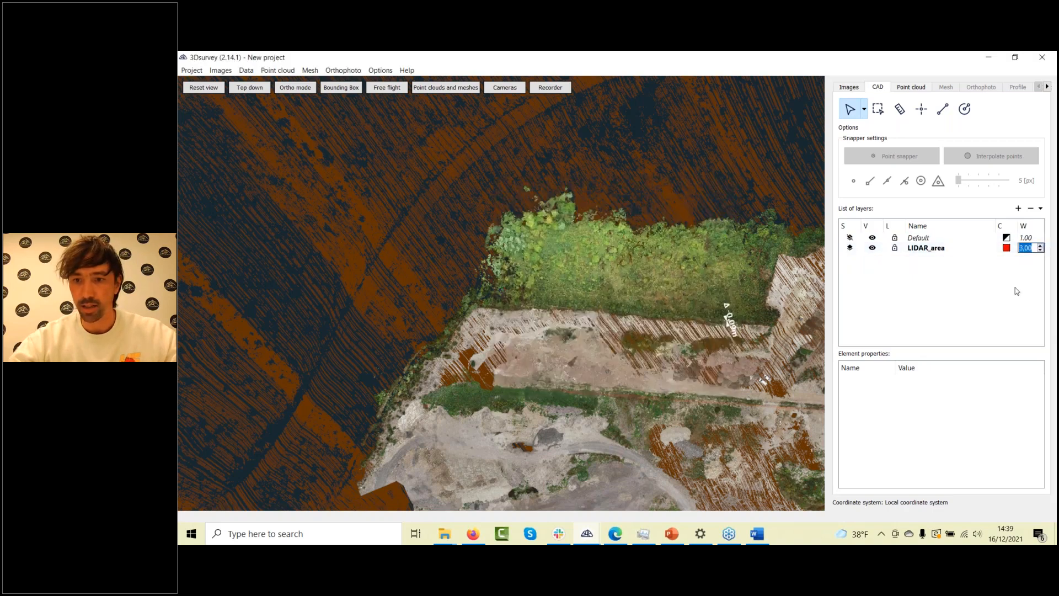
click(1008, 296)
Draw a closed polyline on LIDAR_area around the long strip of trees on the ridge above the quarry face
click(949, 113)
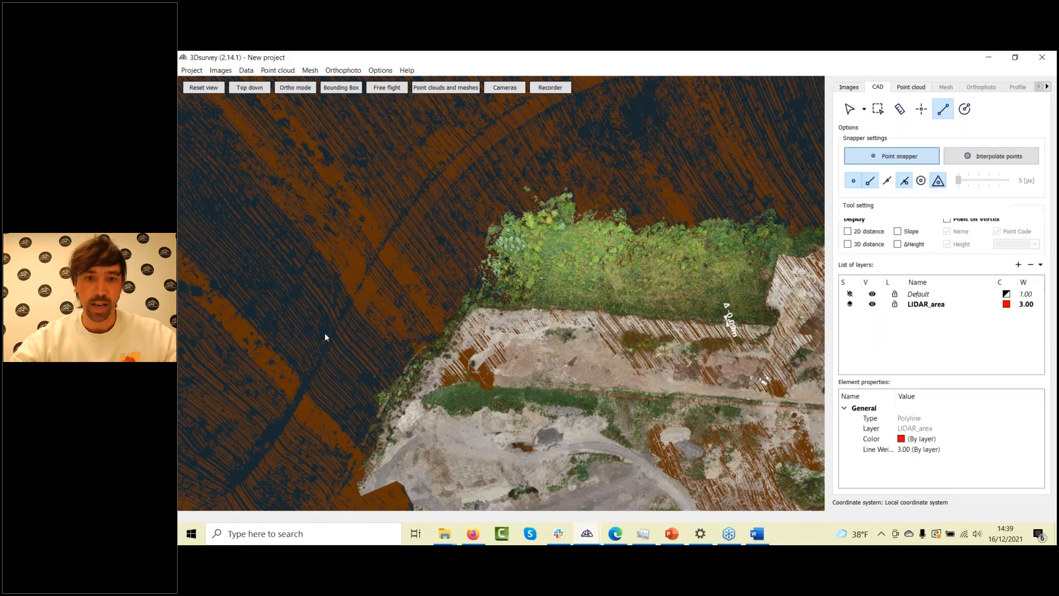
click(461, 173)
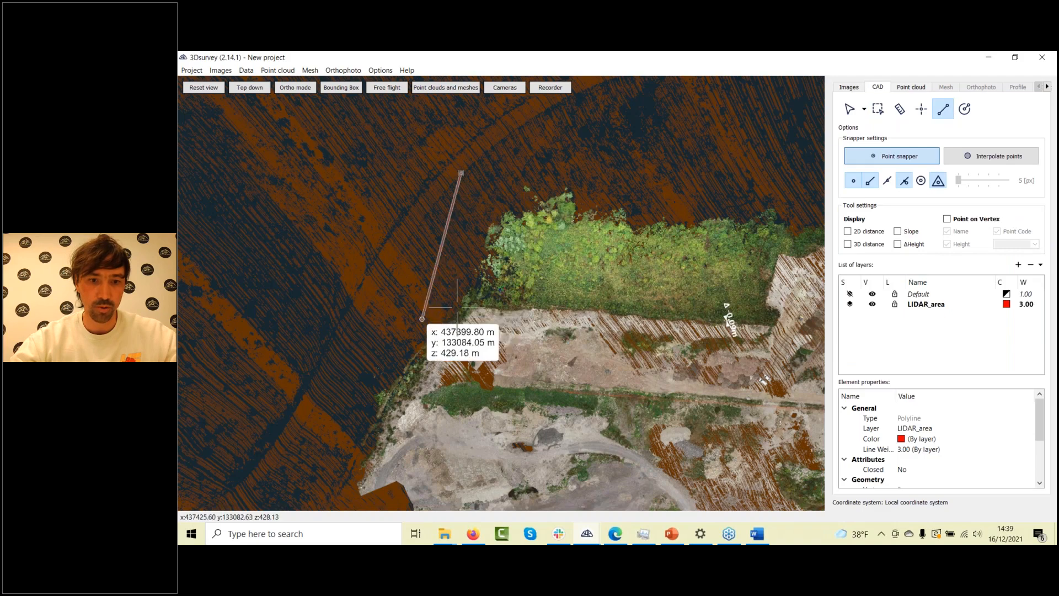
click(474, 303)
click(501, 313)
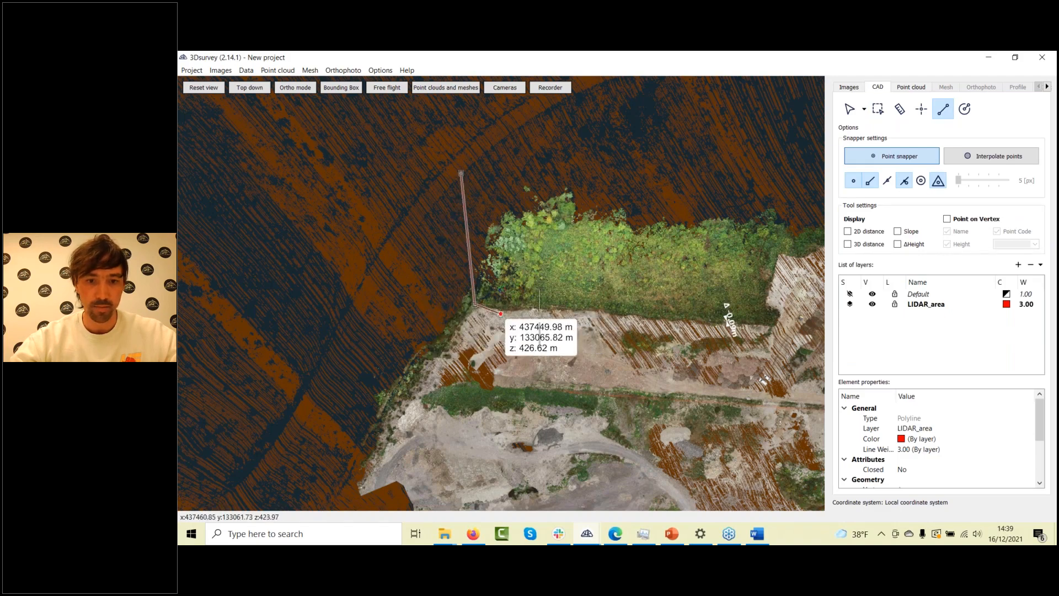
click(578, 313)
click(719, 324)
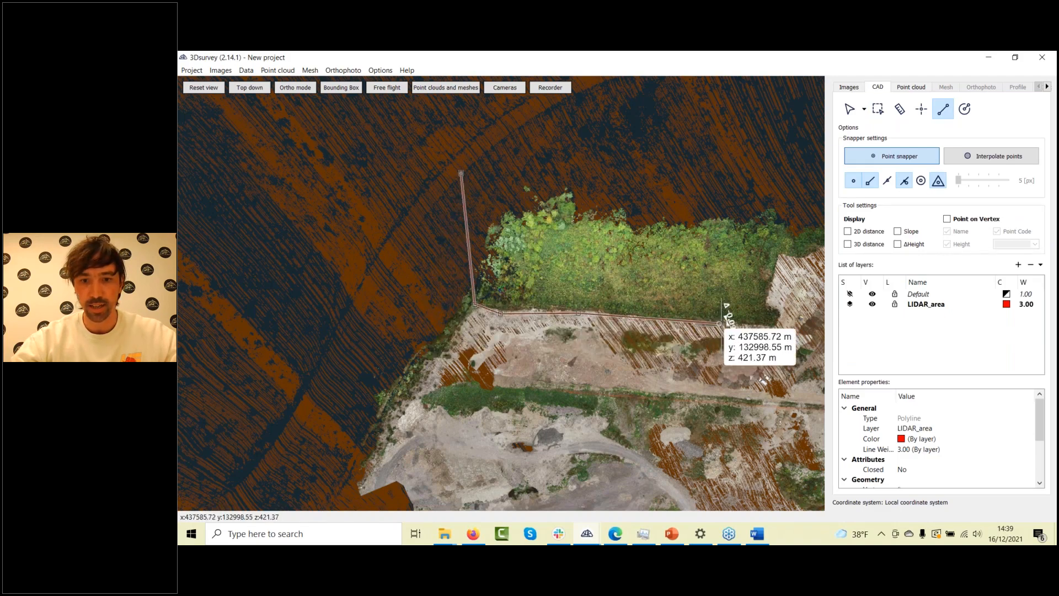
click(781, 326)
click(781, 310)
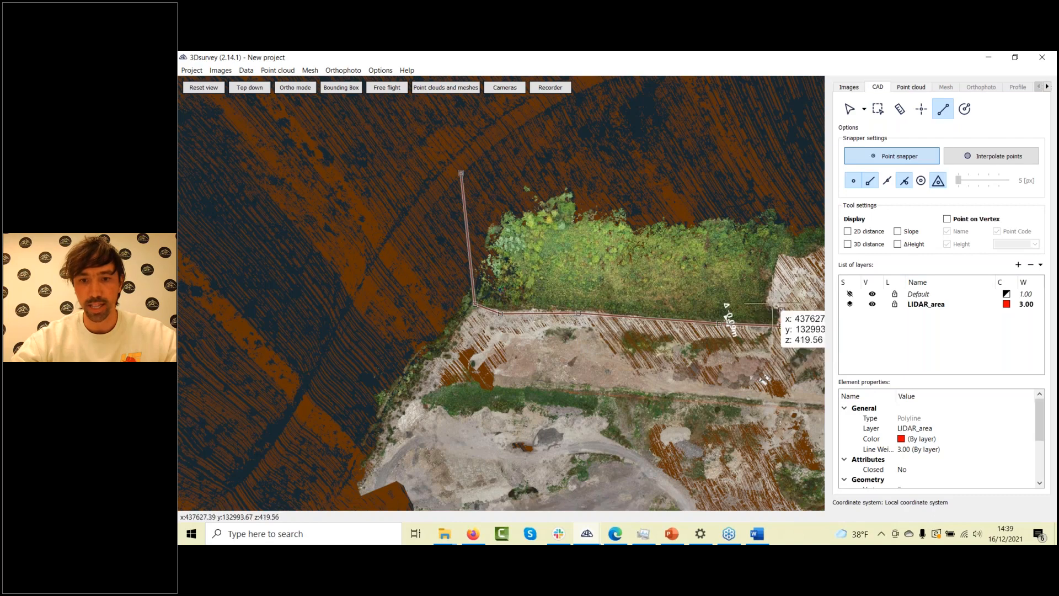
click(767, 299)
click(776, 258)
click(811, 261)
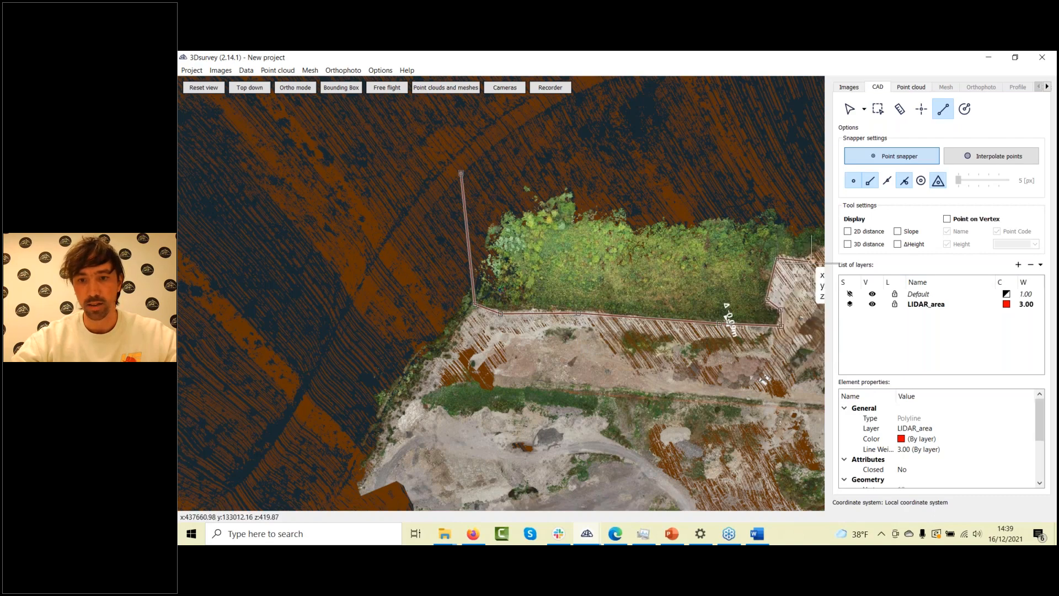
click(822, 225)
click(751, 160)
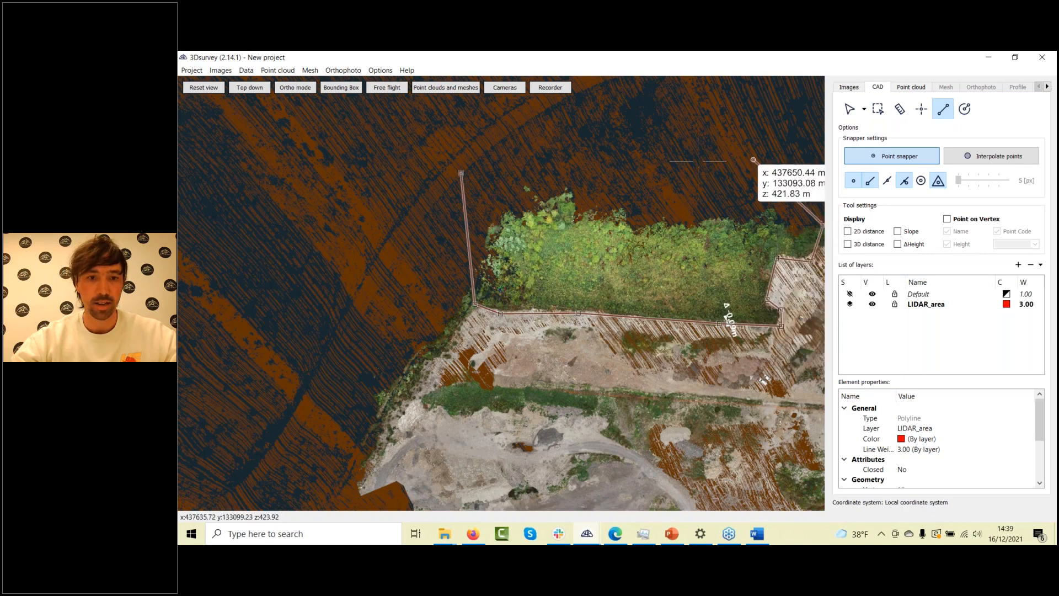
click(461, 174)
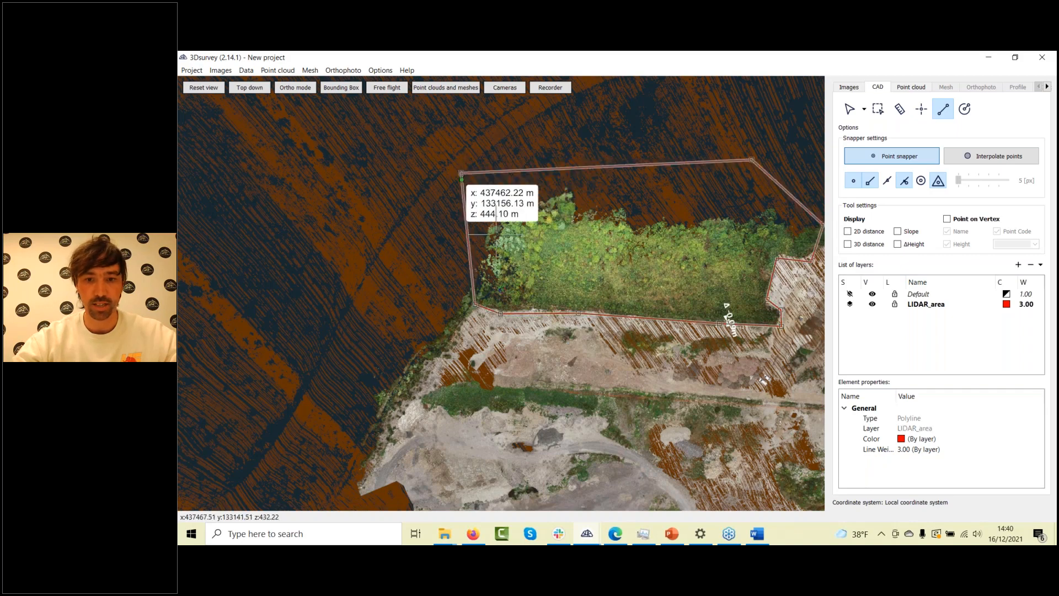
Draw a second closed polyline around the neighbouring tree belt along the bare plateau and river, starting from the first outline's shared corner
scroll(518, 364, down, 1)
middle_drag(559, 480, 495, 373)
scroll(495, 372, down, 2)
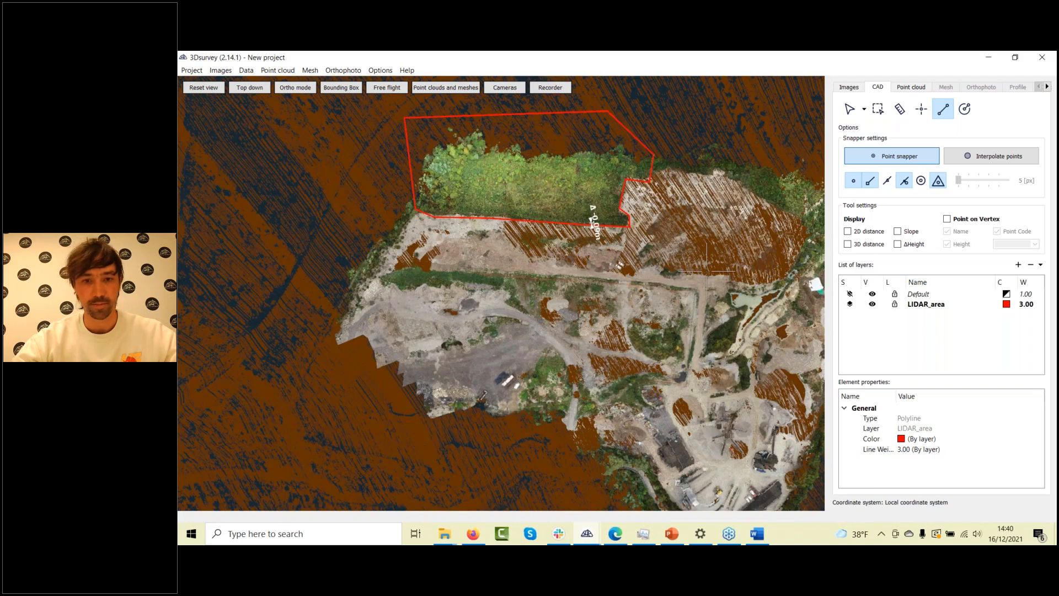
middle_drag(667, 142, 487, 227)
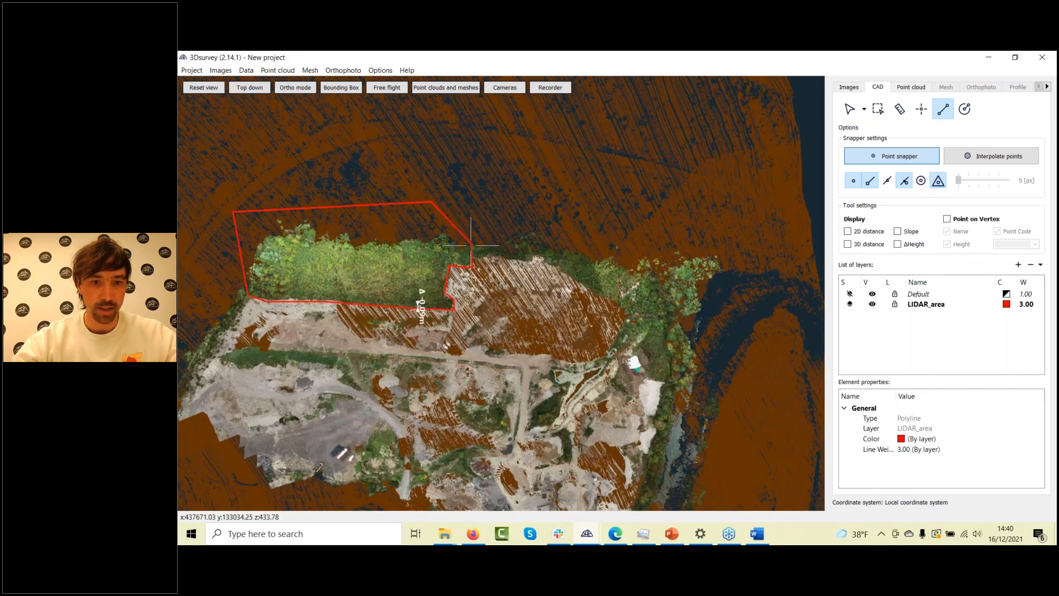
click(471, 243)
click(471, 243)
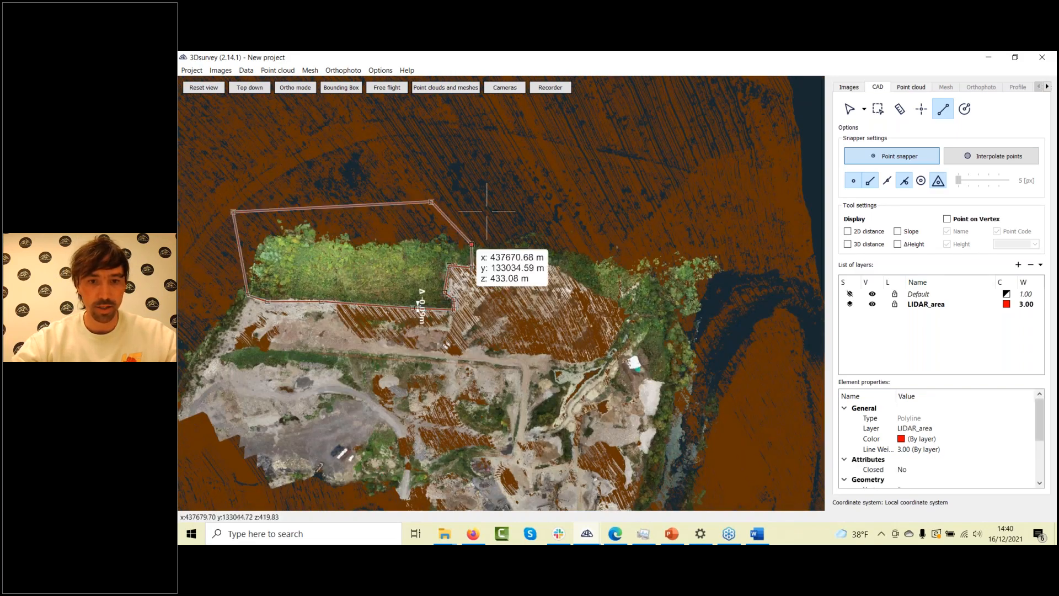
click(491, 207)
click(733, 238)
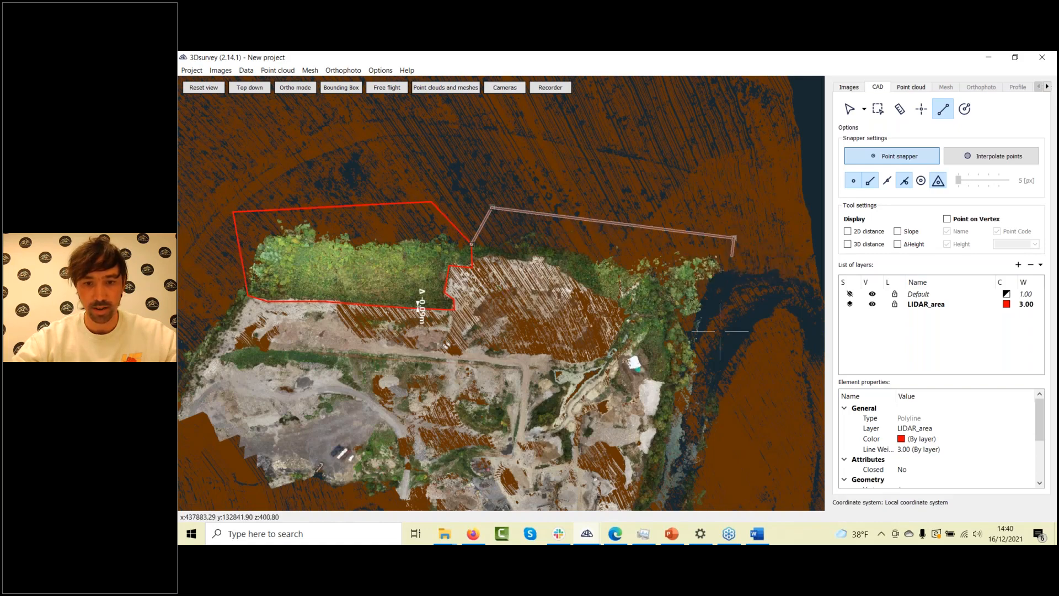
click(655, 395)
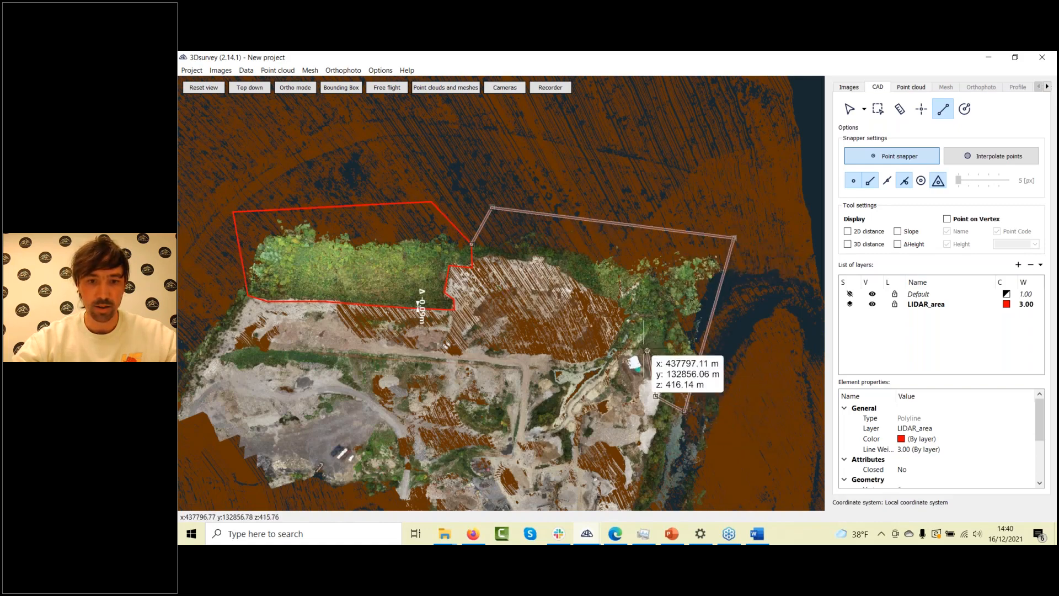
click(645, 351)
click(616, 306)
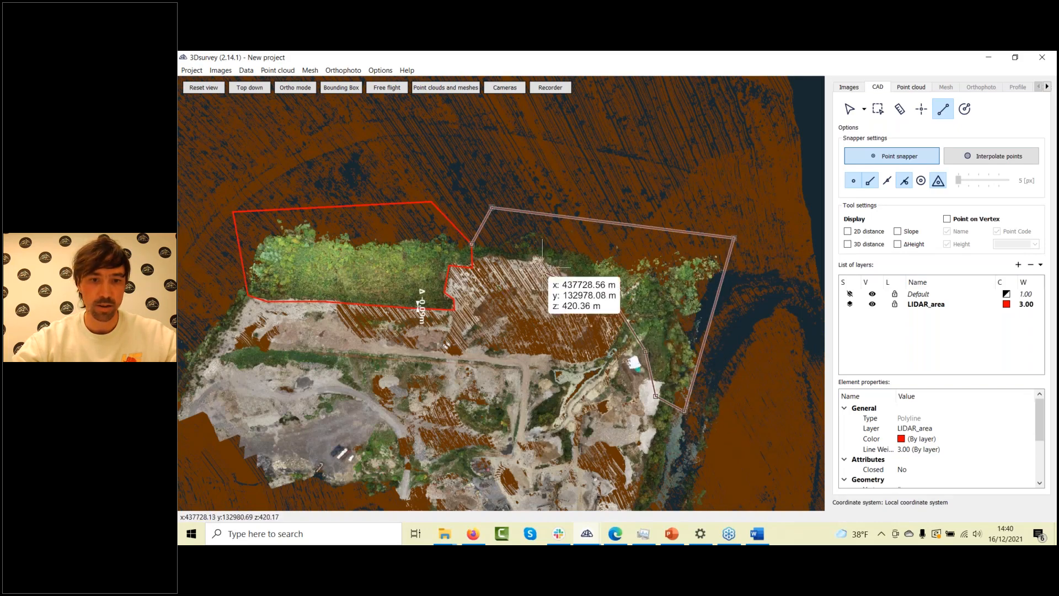
click(498, 256)
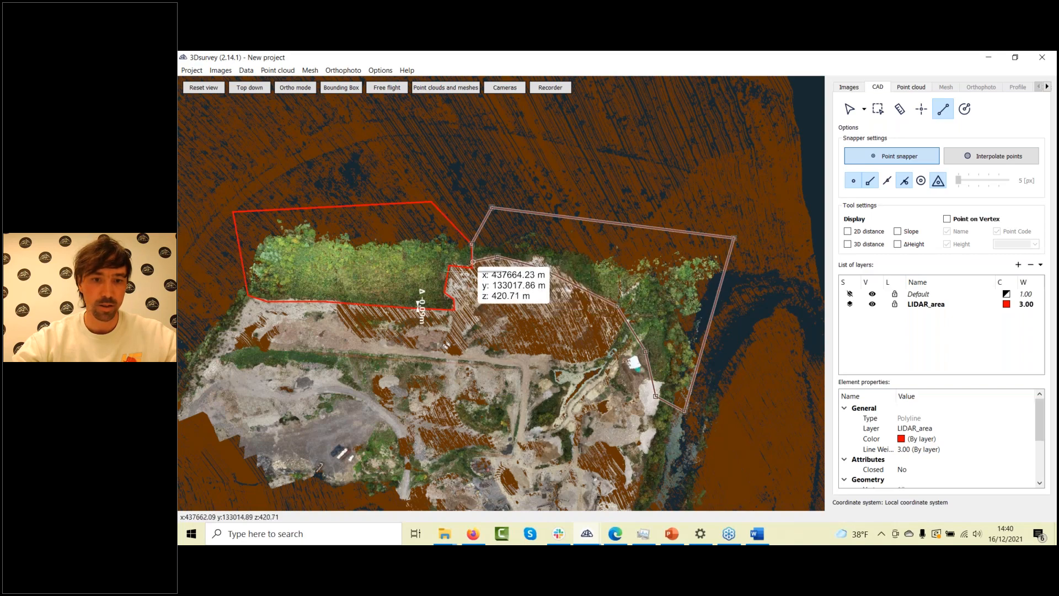
click(472, 260)
click(472, 243)
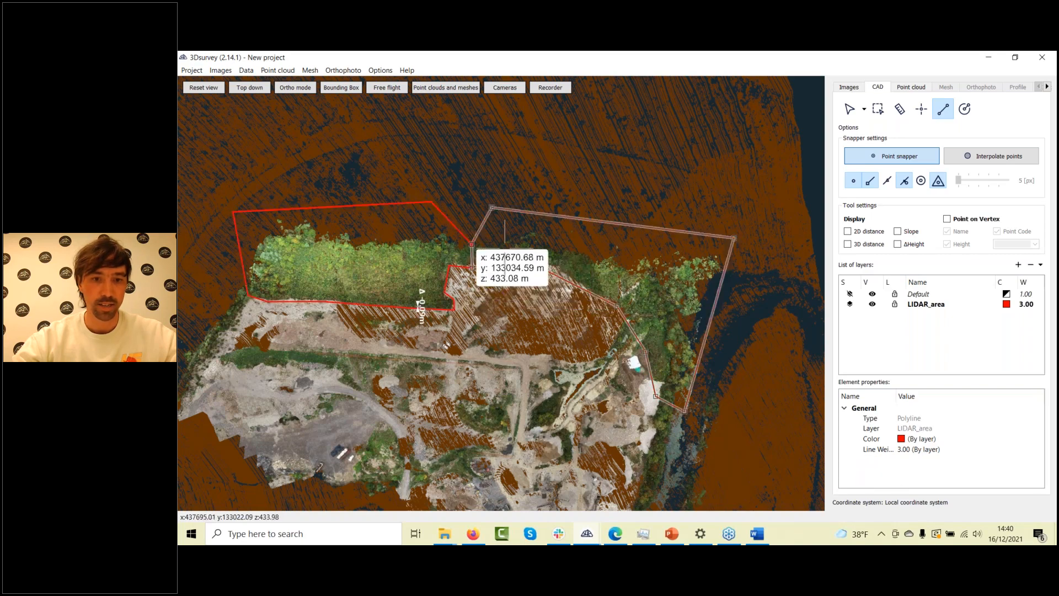
Draw a closed polyline on LIDAR_area around the small vegetated patch between the haul road and the narrow pond
scroll(547, 269, down, 1)
scroll(690, 337, up, 5)
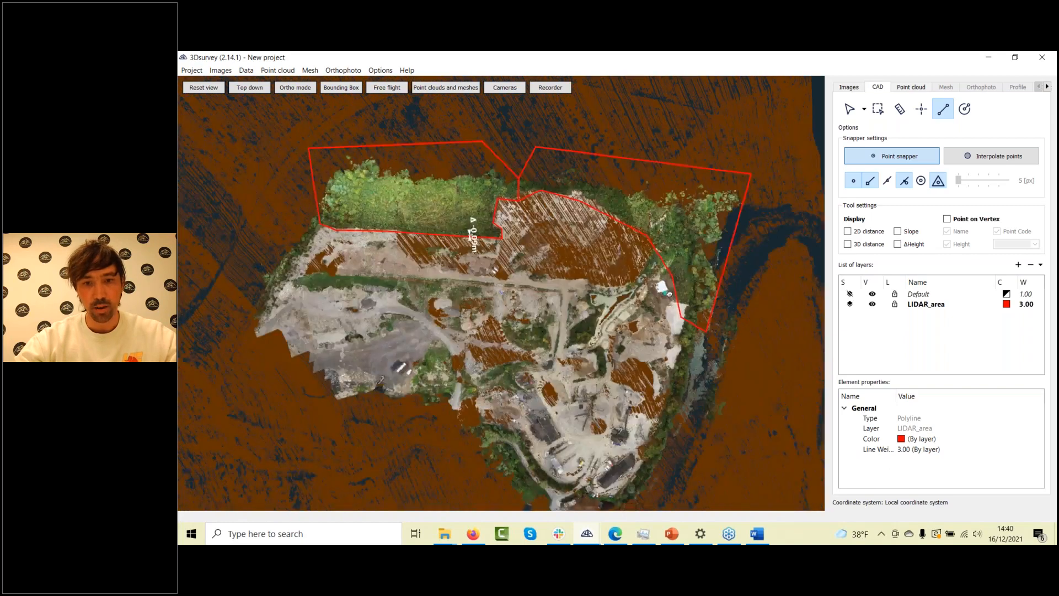
scroll(575, 343, up, 2)
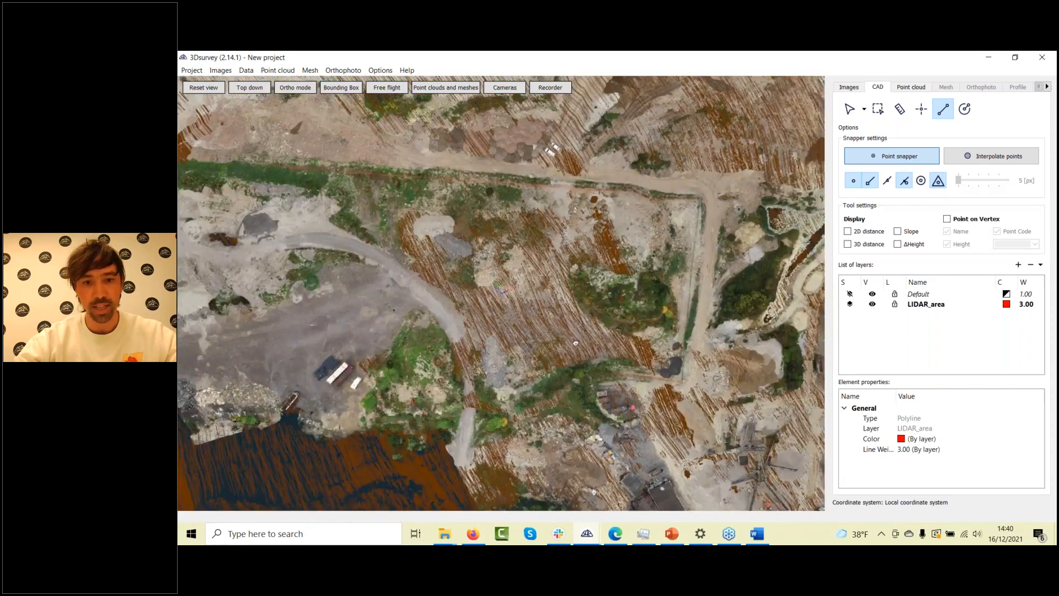
scroll(575, 342, up, 4)
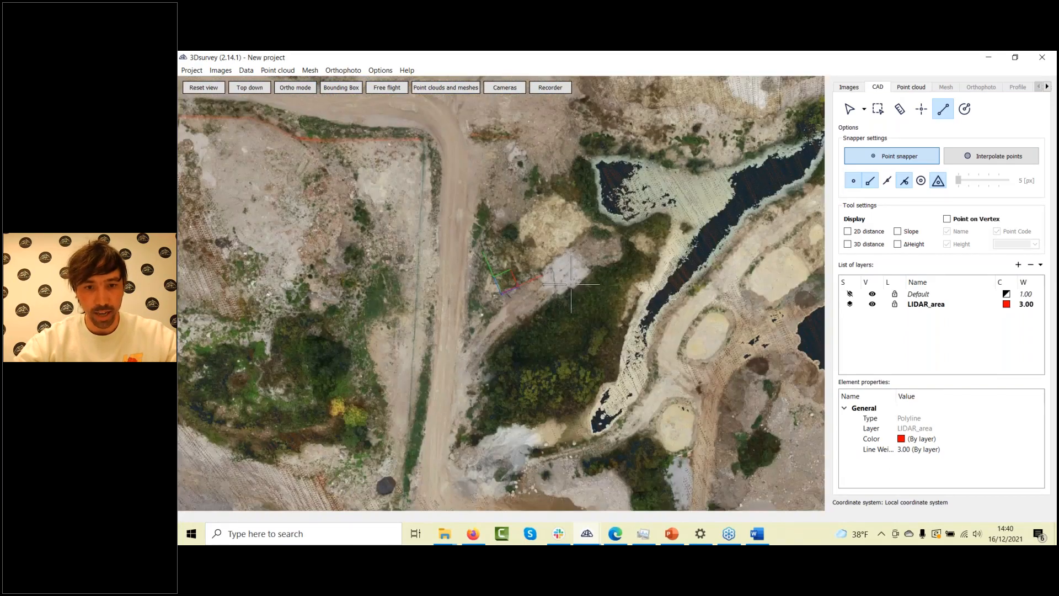
click(659, 208)
click(616, 229)
click(604, 259)
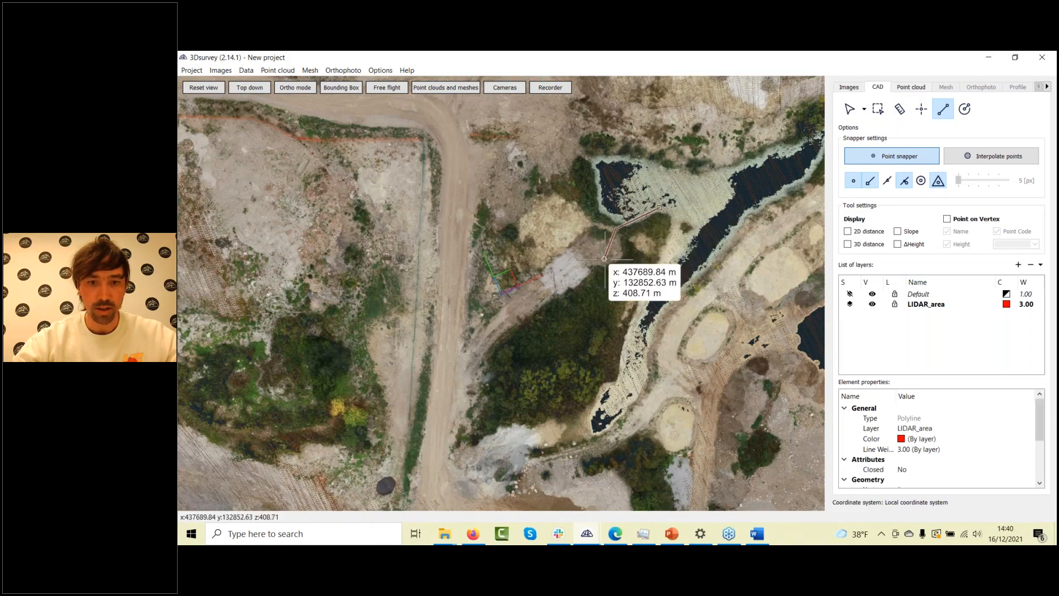
click(508, 330)
click(475, 355)
click(468, 414)
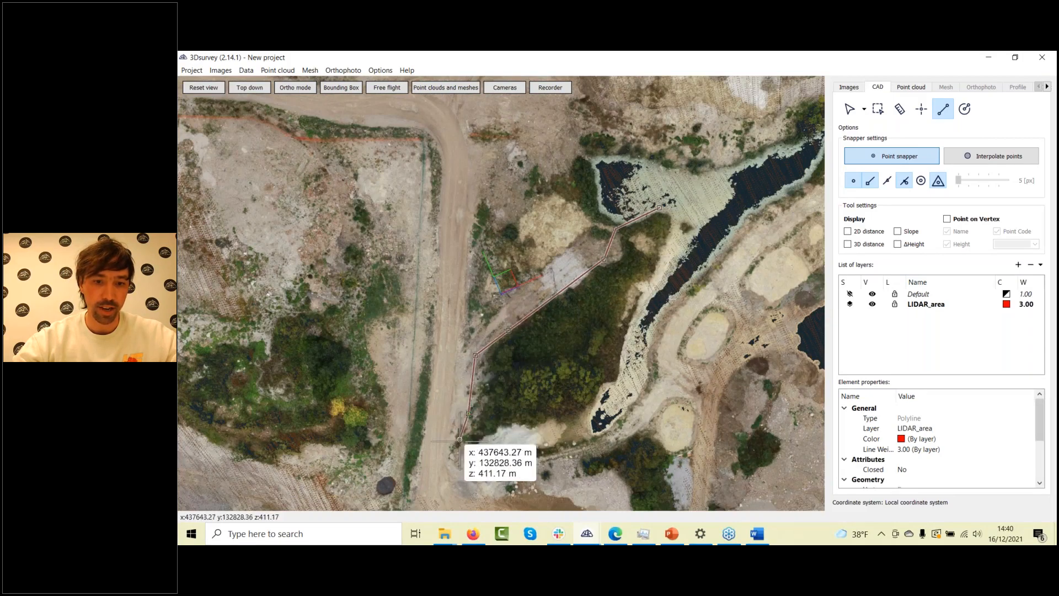
click(458, 450)
click(473, 443)
click(530, 428)
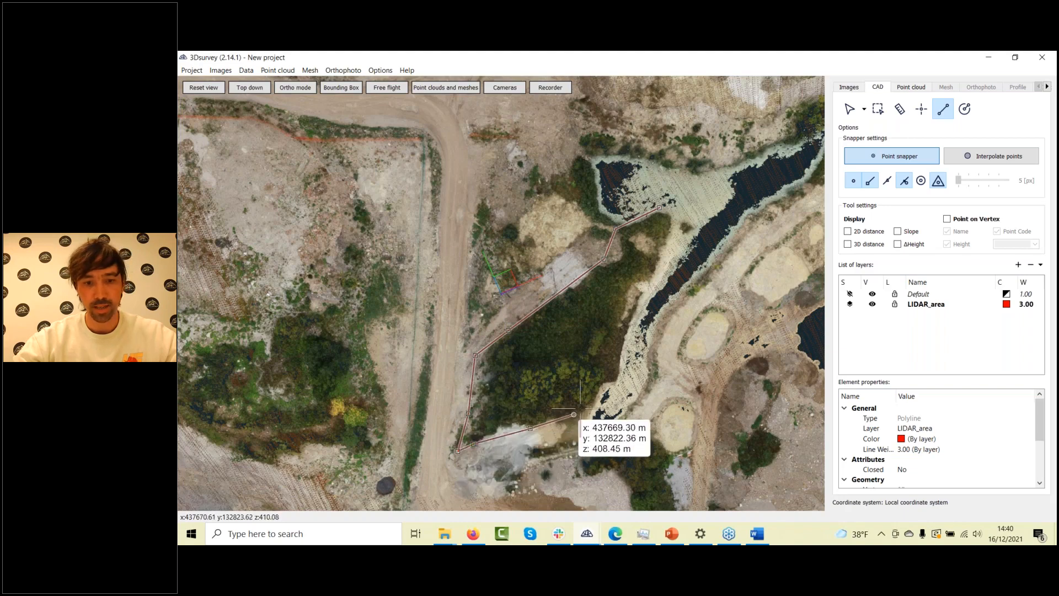
click(591, 402)
click(625, 372)
click(648, 291)
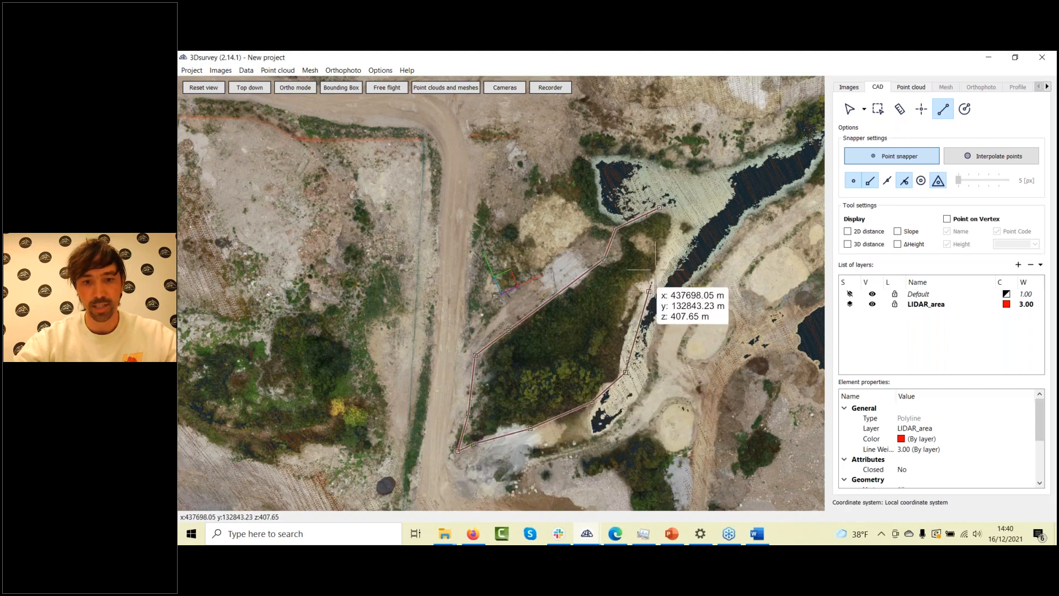
click(660, 207)
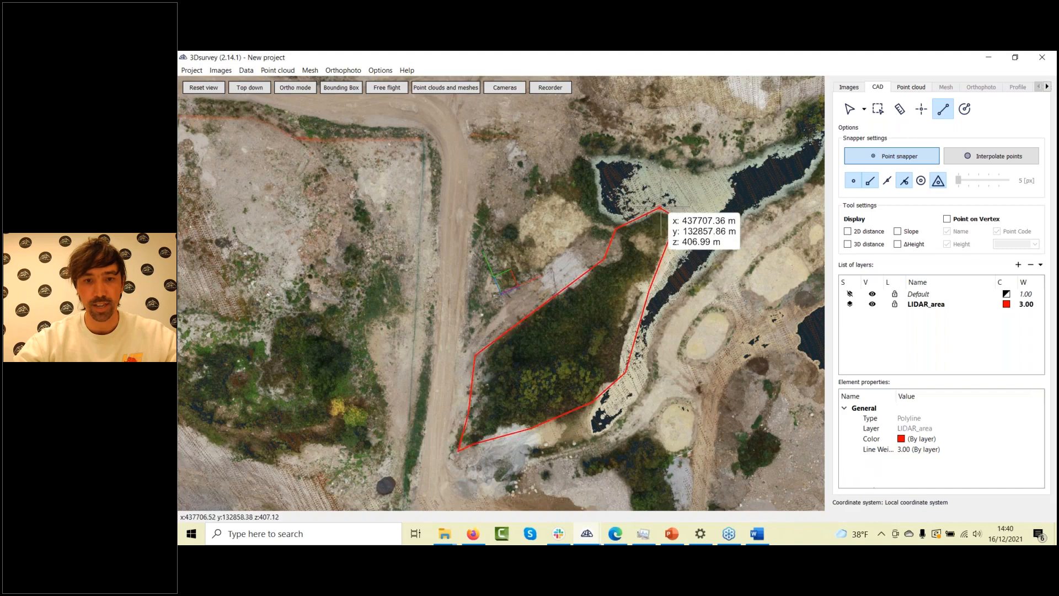
Review the three red LIDAR_area outlines against the whole quarry and the surrounding LIDAR coverage
drag(571, 410, 608, 381)
scroll(563, 374, down, 5)
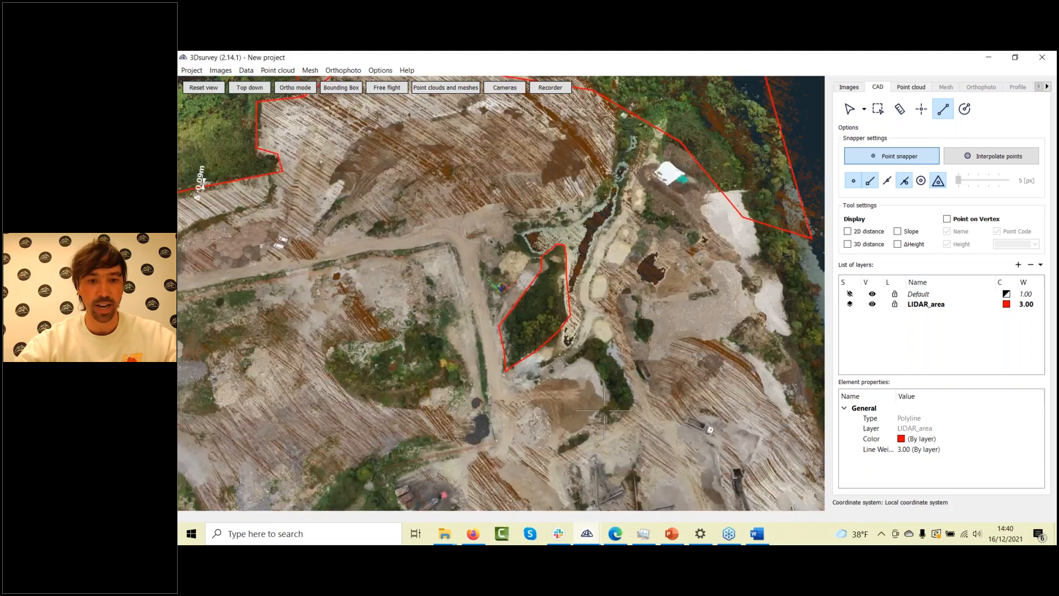
scroll(735, 430, down, 5)
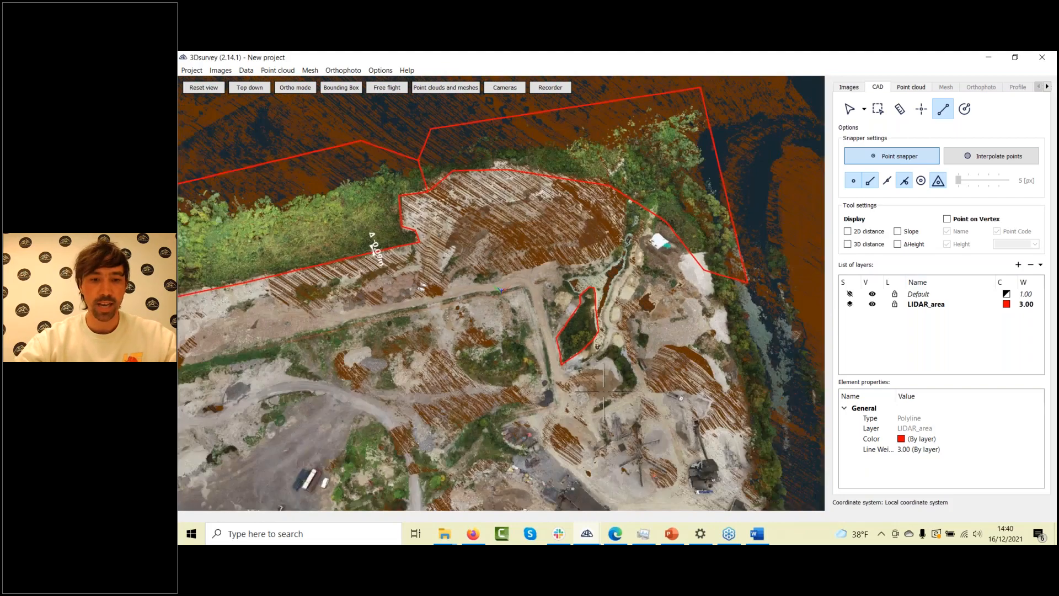
drag(568, 371, 652, 366)
scroll(550, 439, down, 1)
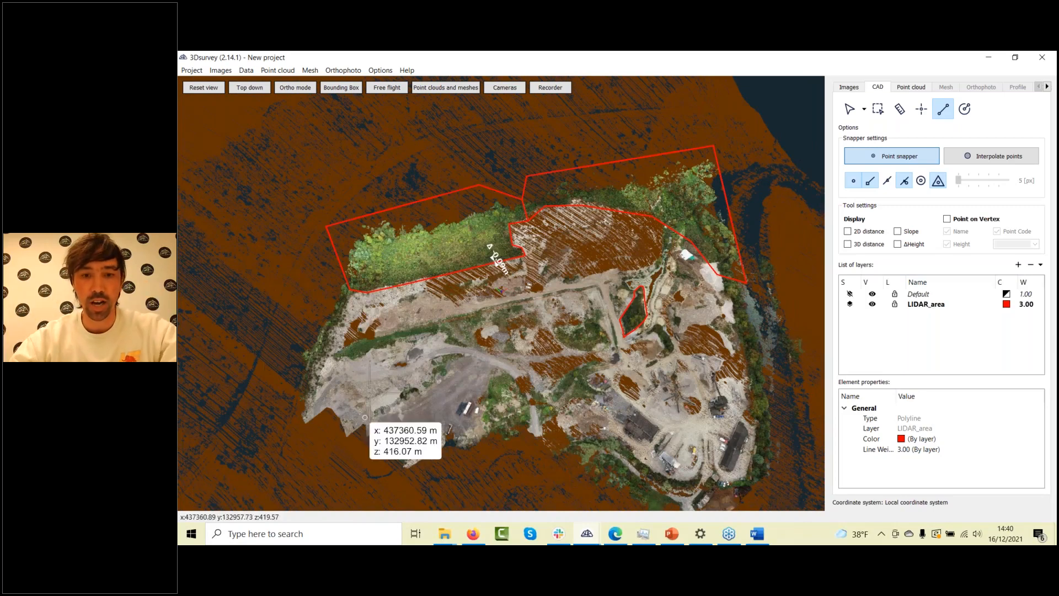
scroll(577, 335, down, 1)
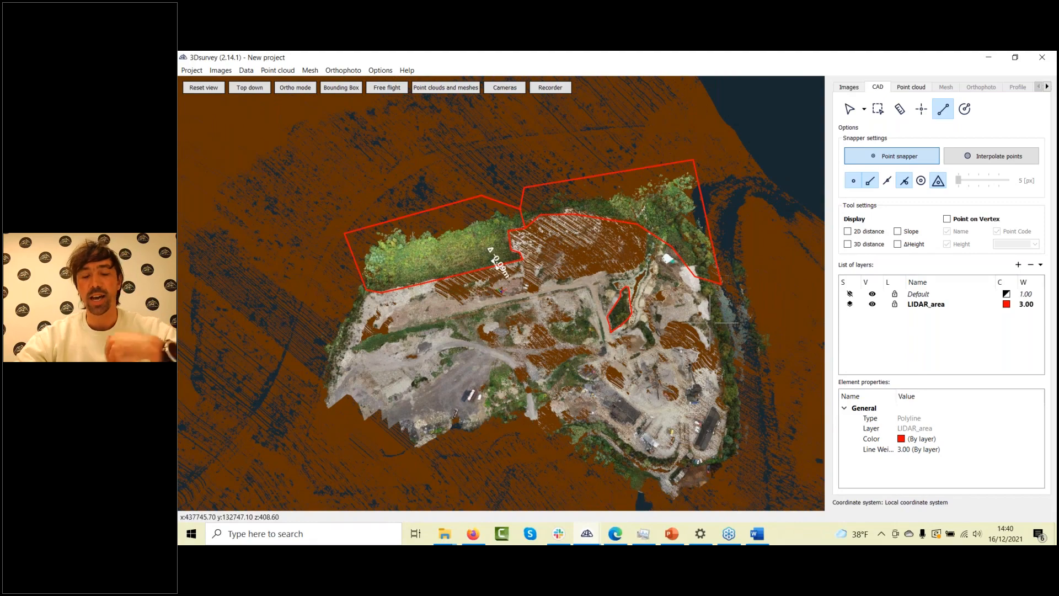
scroll(688, 318, down, 1)
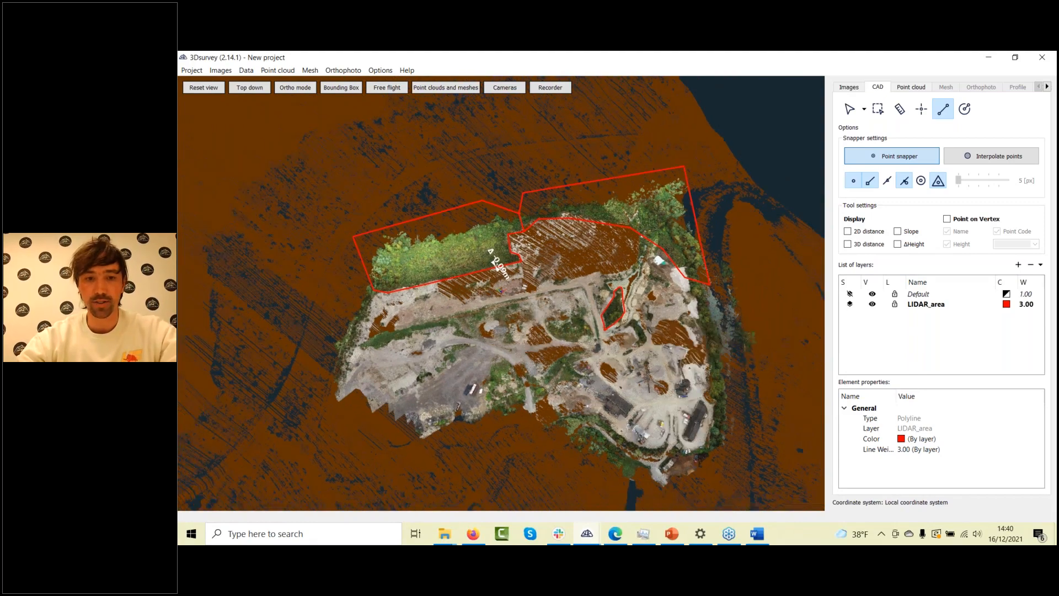
middle_drag(604, 277, 700, 277)
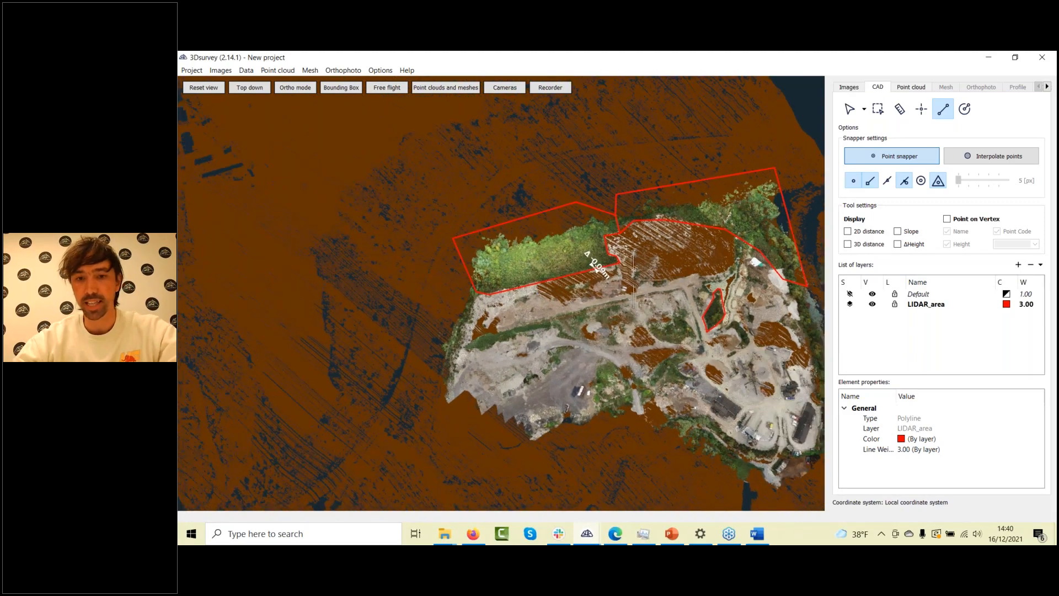
middle_drag(575, 332, 511, 356)
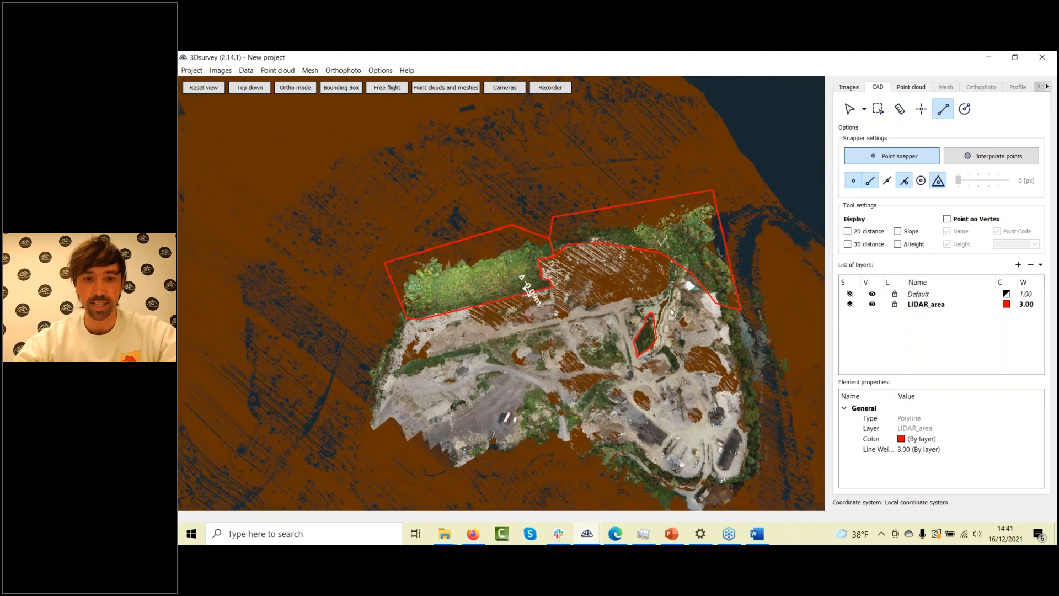
Hide the two LIDAR point clouds, TMR_437_132 and TMR_437_133
click(903, 88)
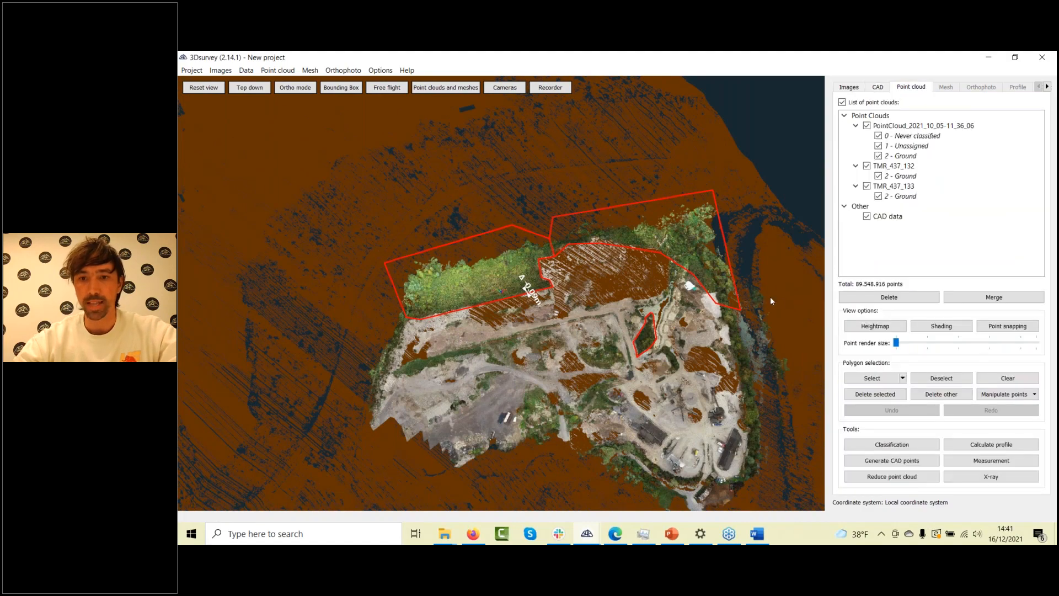
click(866, 167)
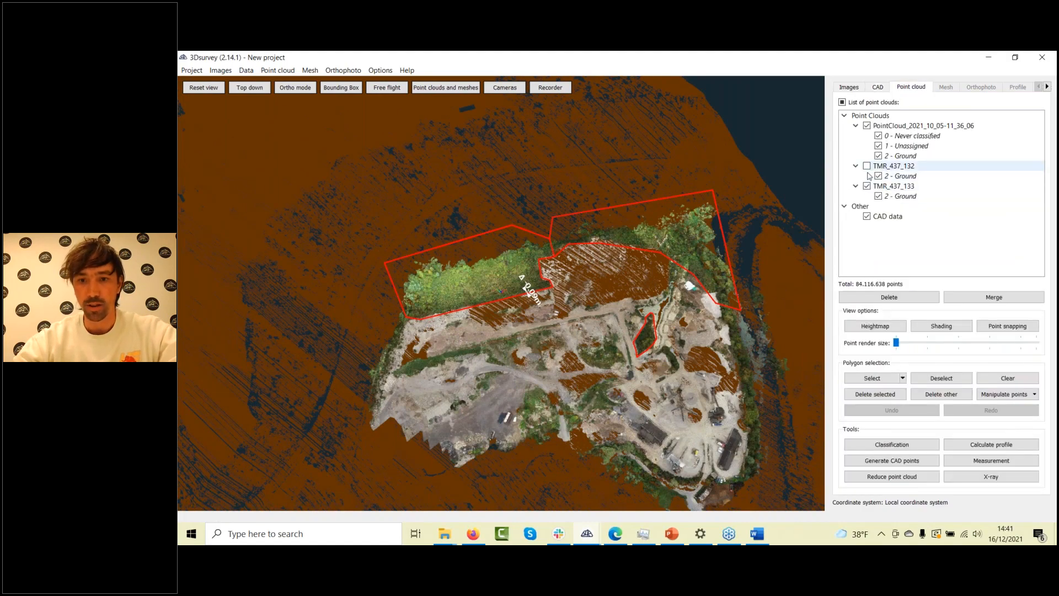
click(866, 187)
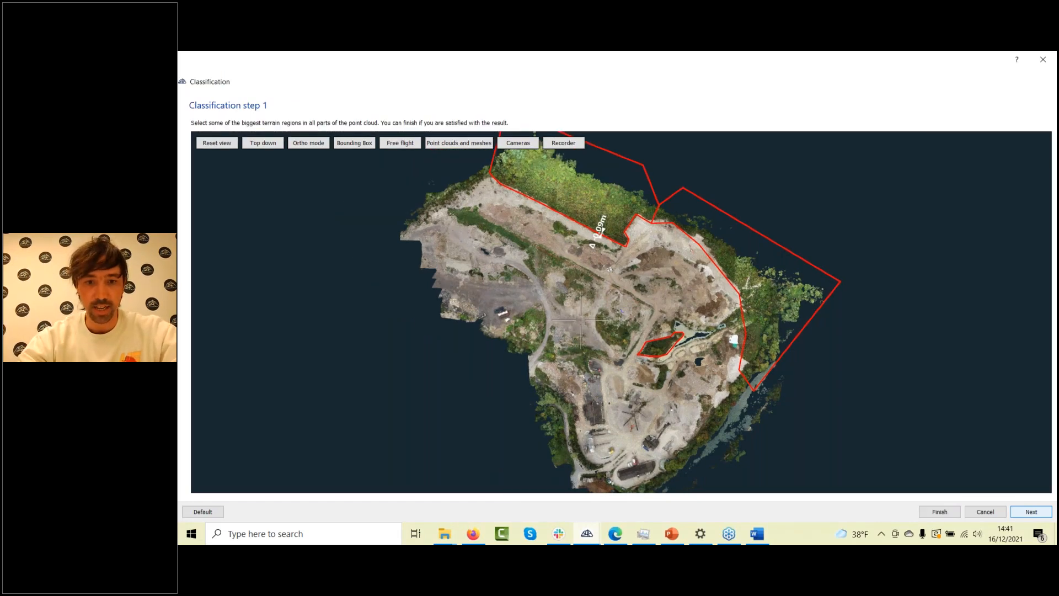
Classify the photogrammetric cloud using the large terrain region in the middle of the quarry, and hide its 1 - Unassigned class
mouse_move(581, 320)
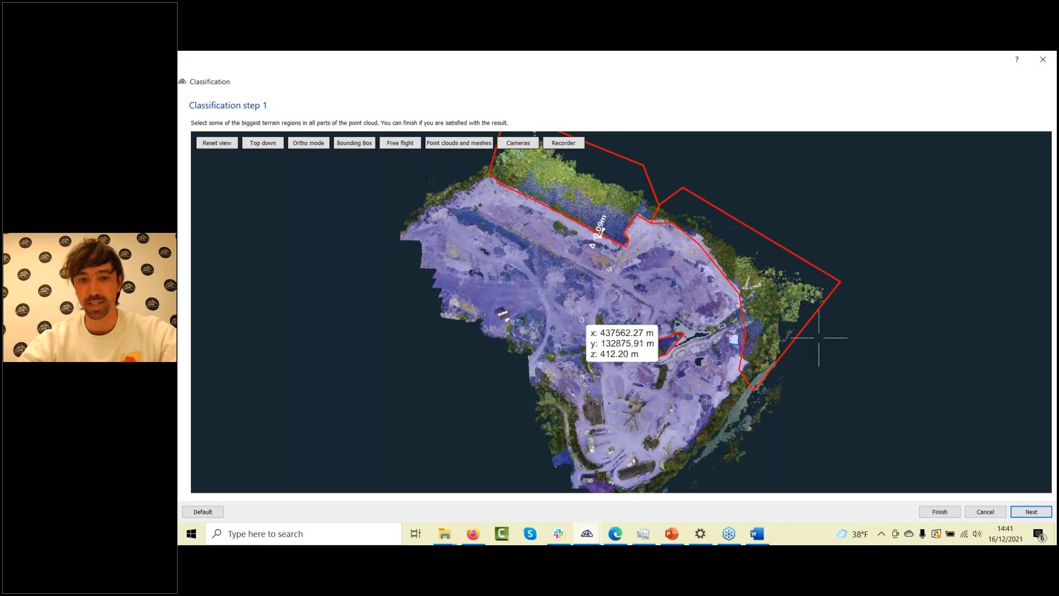
click(1032, 513)
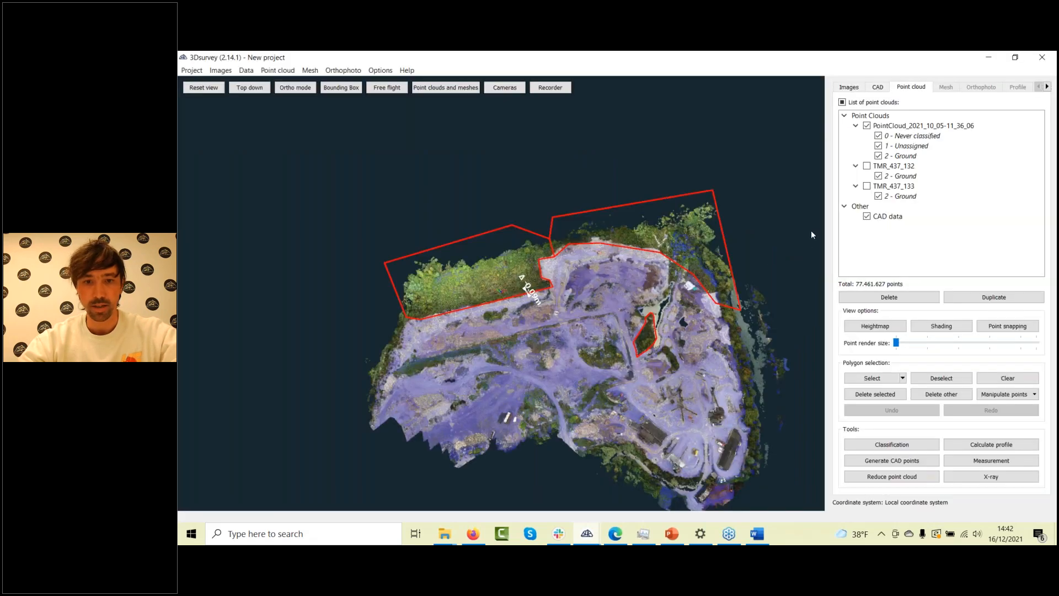
click(877, 146)
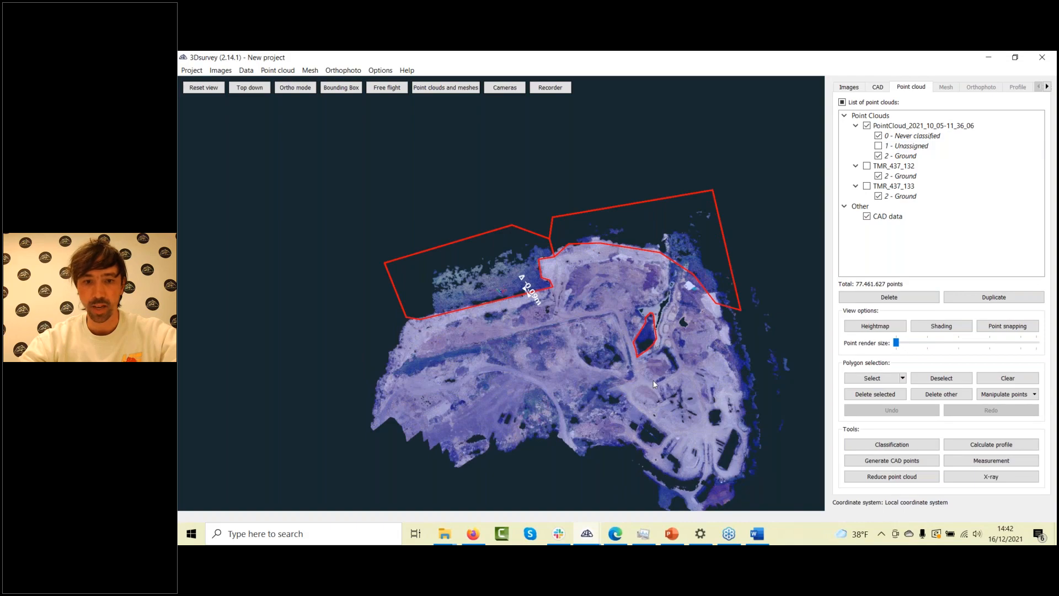
Clear the highlighted point selection and inspect the ground points left within the outlined ridge areas
scroll(653, 388, up, 3)
drag(617, 354, 613, 348)
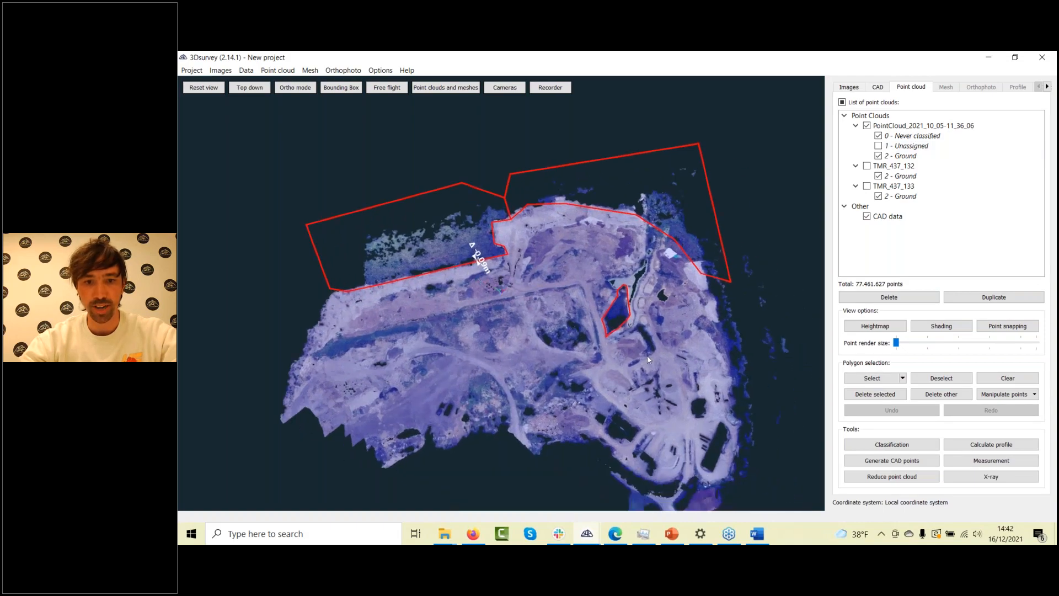
scroll(628, 339, up, 3)
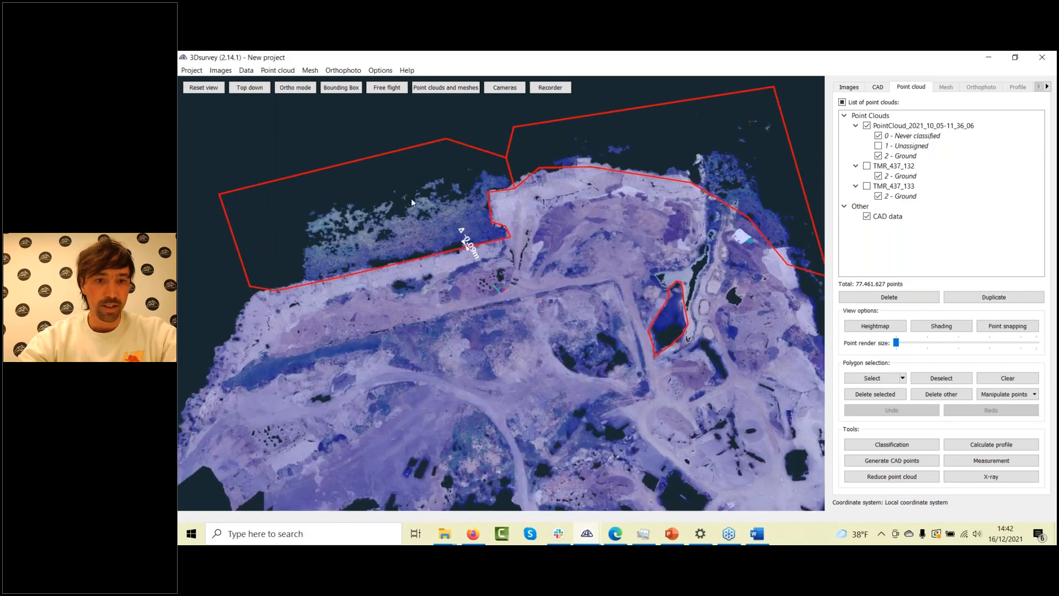
scroll(411, 199, up, 3)
drag(494, 212, 563, 425)
right_drag(562, 424, 503, 289)
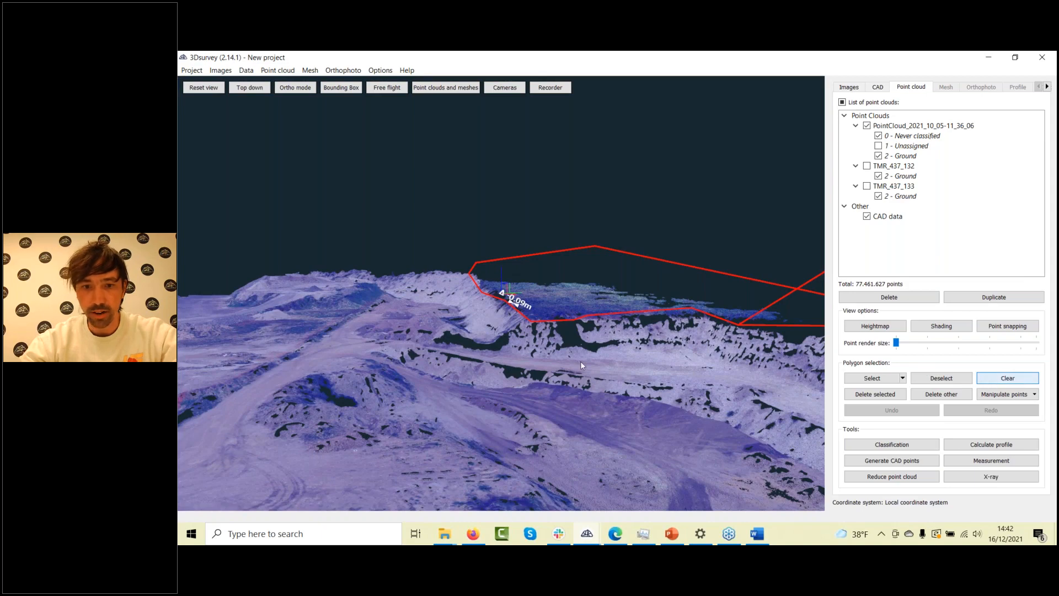
drag(580, 363, 653, 409)
scroll(595, 355, up, 5)
scroll(557, 383, up, 3)
scroll(556, 387, down, 6)
scroll(614, 401, down, 4)
scroll(616, 405, down, 3)
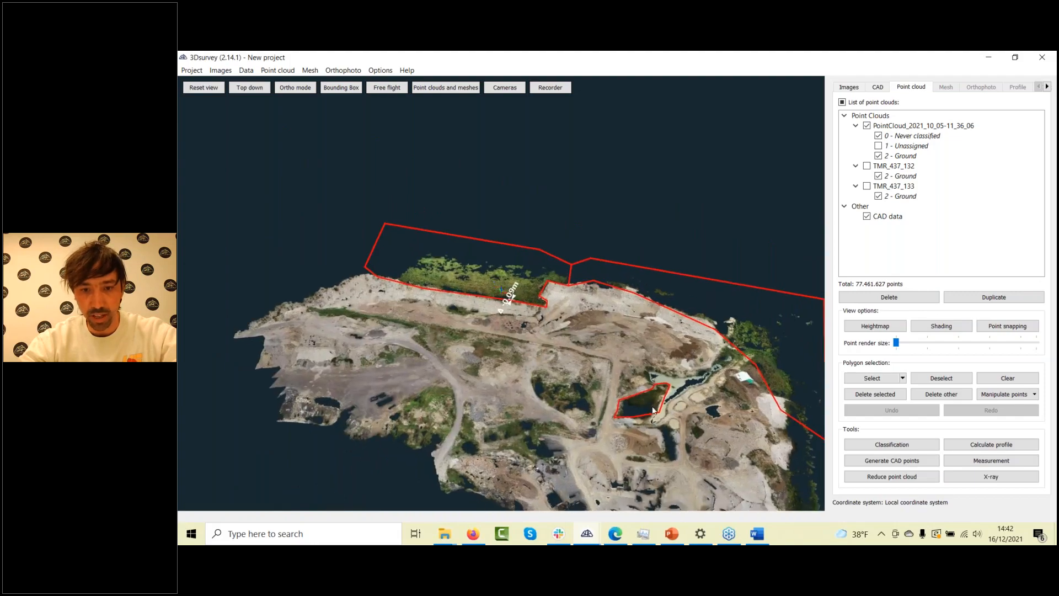
Examine the ground point coverage inside the small outline beside the pond and across the rest of the quarry
scroll(653, 409, up, 8)
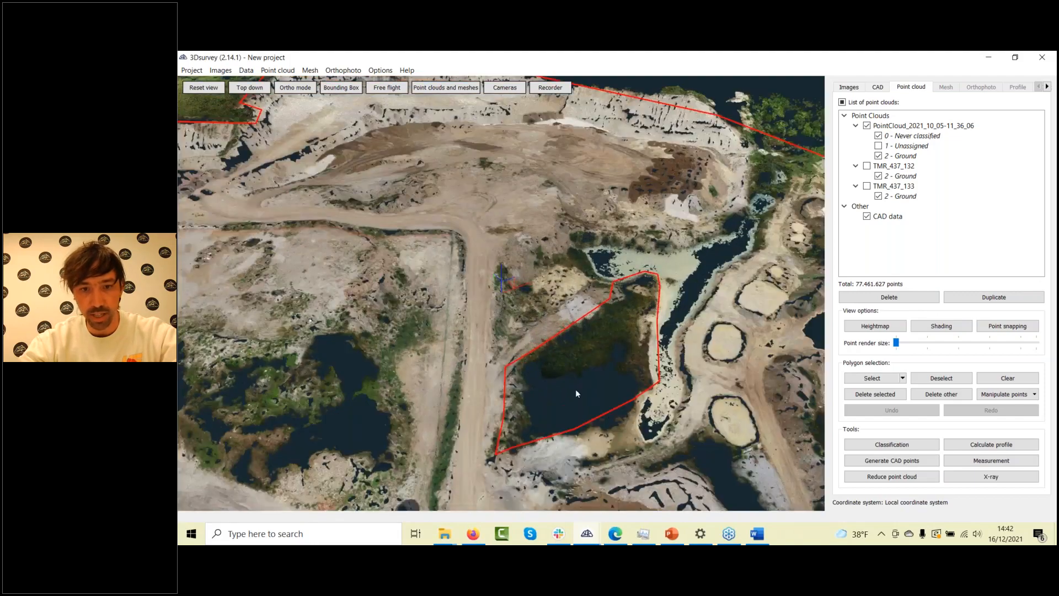
scroll(575, 389, up, 3)
right_drag(574, 389, 507, 276)
drag(508, 276, 580, 305)
scroll(591, 378, down, 5)
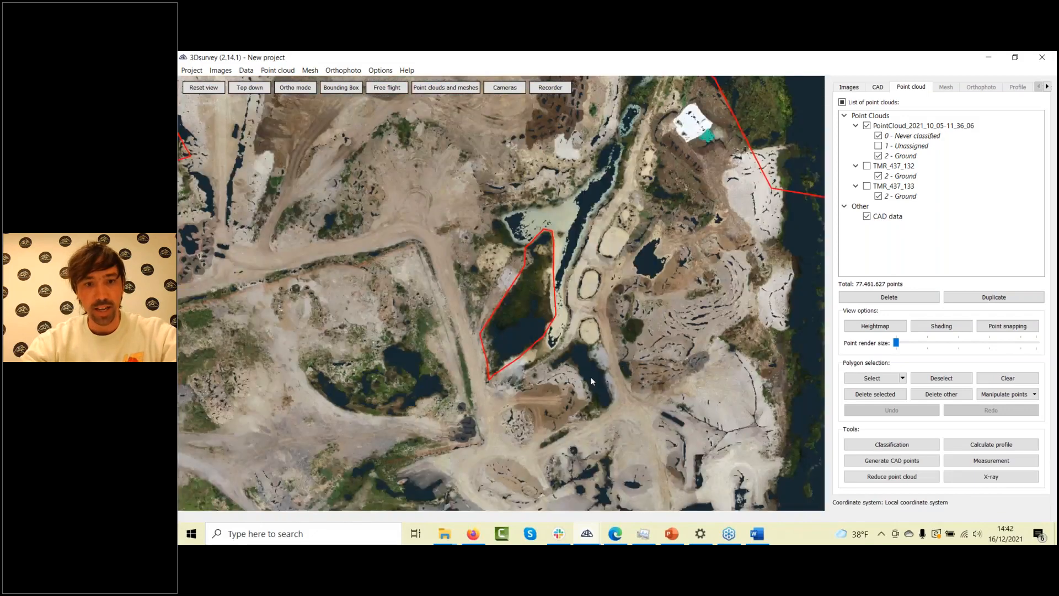
scroll(554, 273, down, 8)
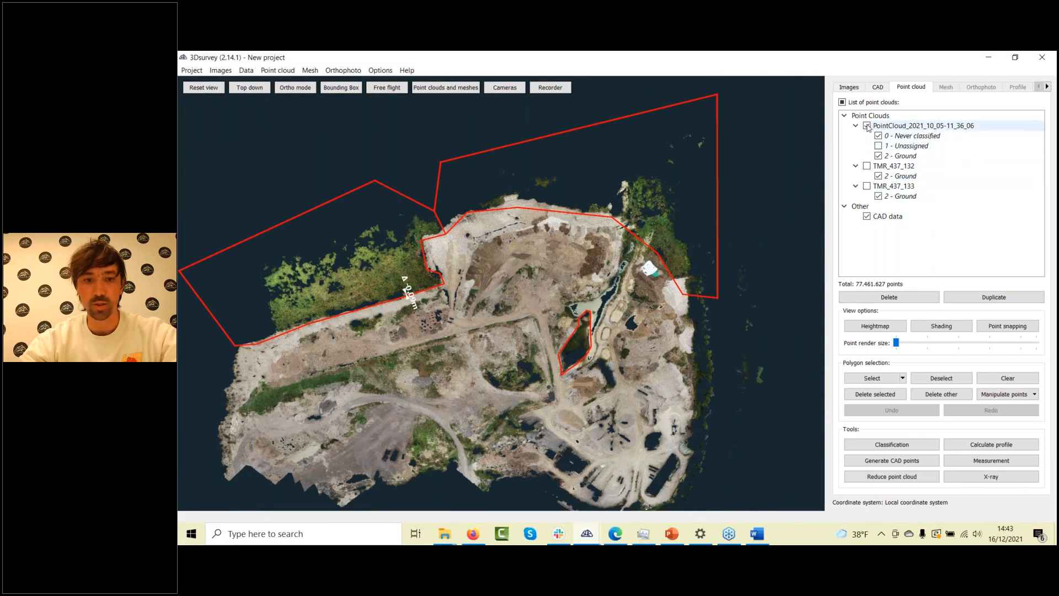
Hide the photogrammetric cloud PointCloud_2021_10_05-11_36_06 and show the LIDAR clouds TMR_437_132 and TMR_437_133
click(866, 126)
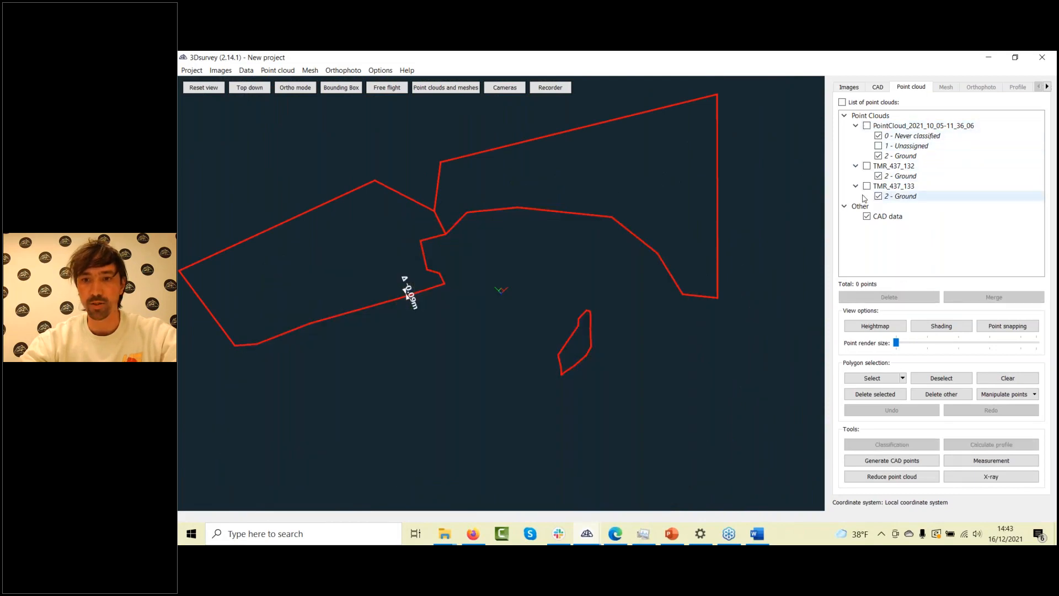
click(866, 165)
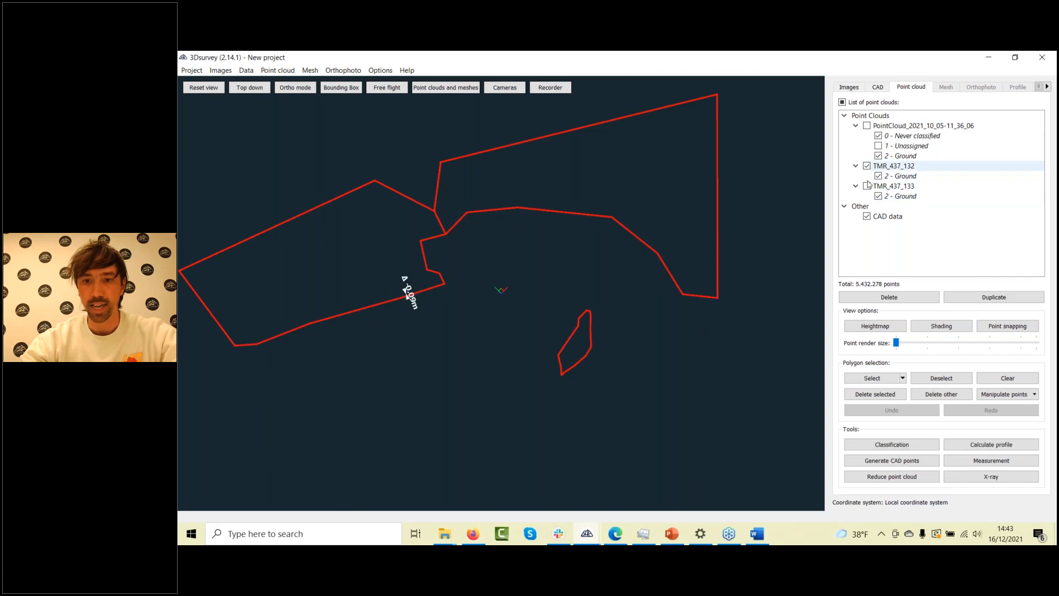
click(867, 186)
scroll(716, 265, down, 10)
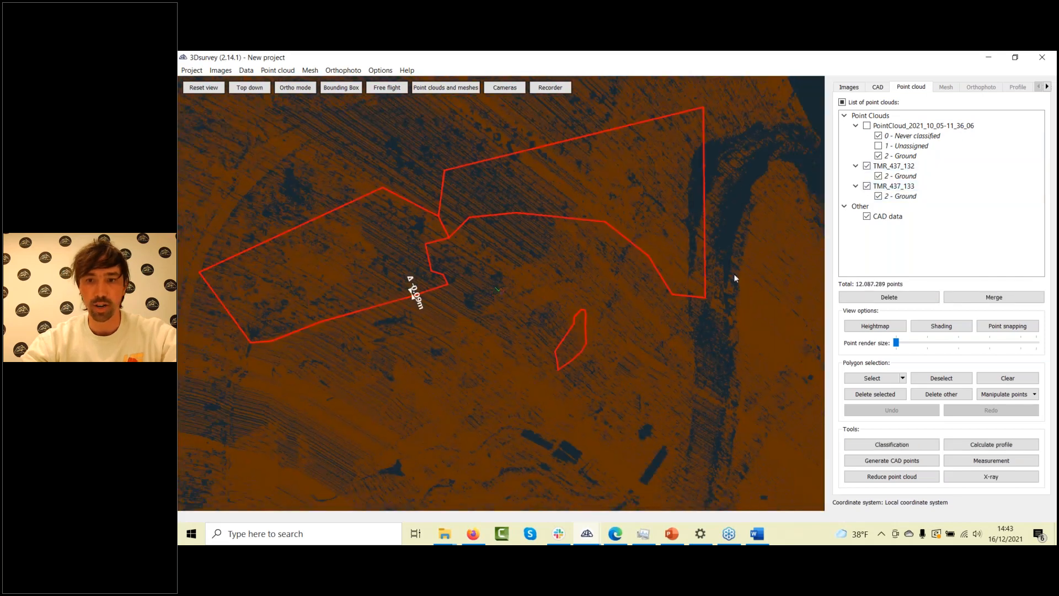
Select the LIDAR points inside the closed CAD outlines, using only the LIDAR_area layer and leaving the Default layer out
drag(487, 343, 602, 352)
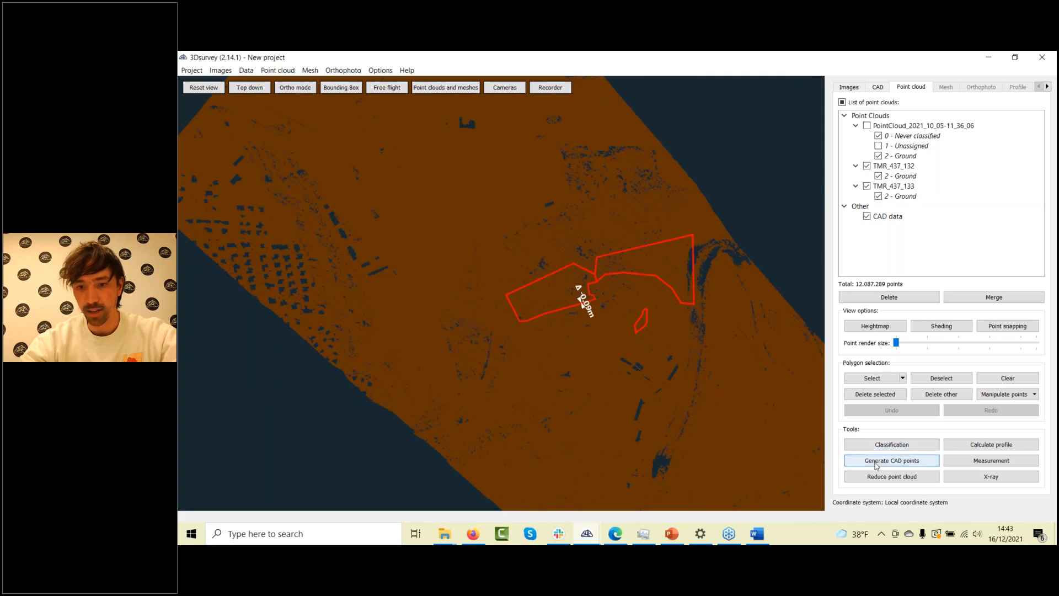
click(902, 378)
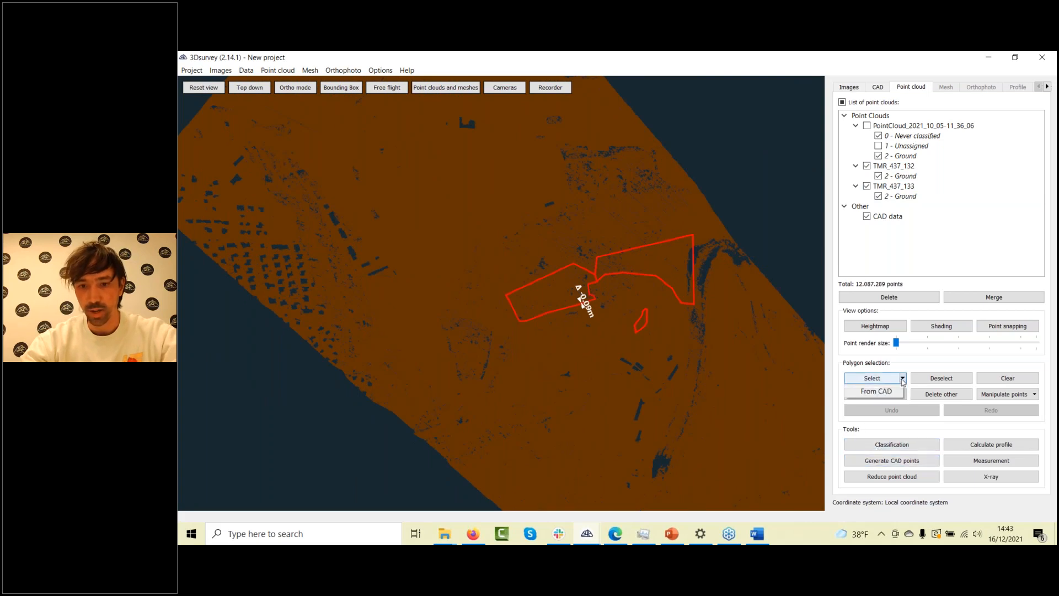
click(902, 378)
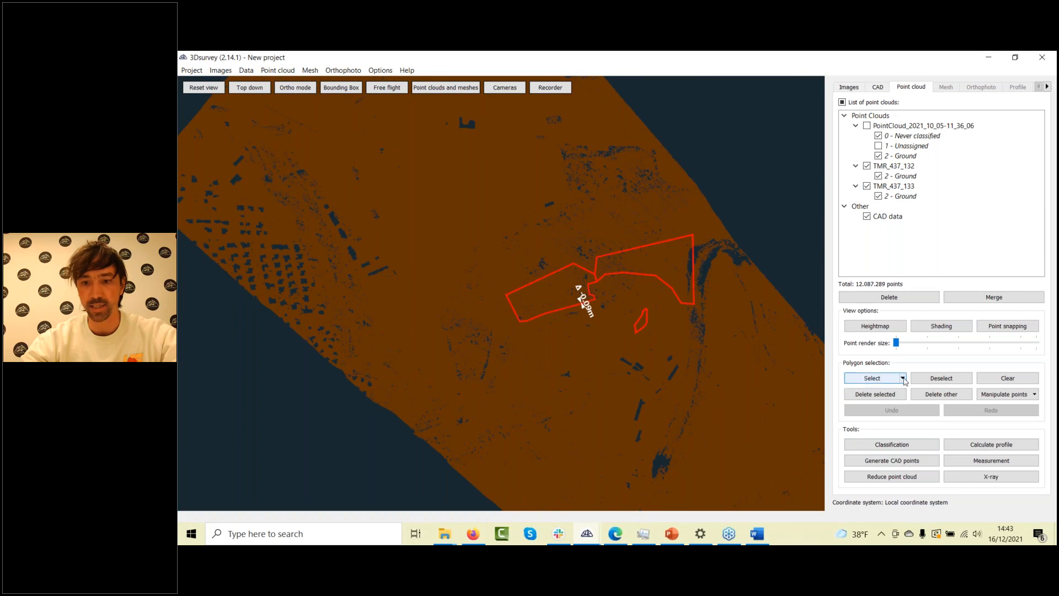
click(903, 379)
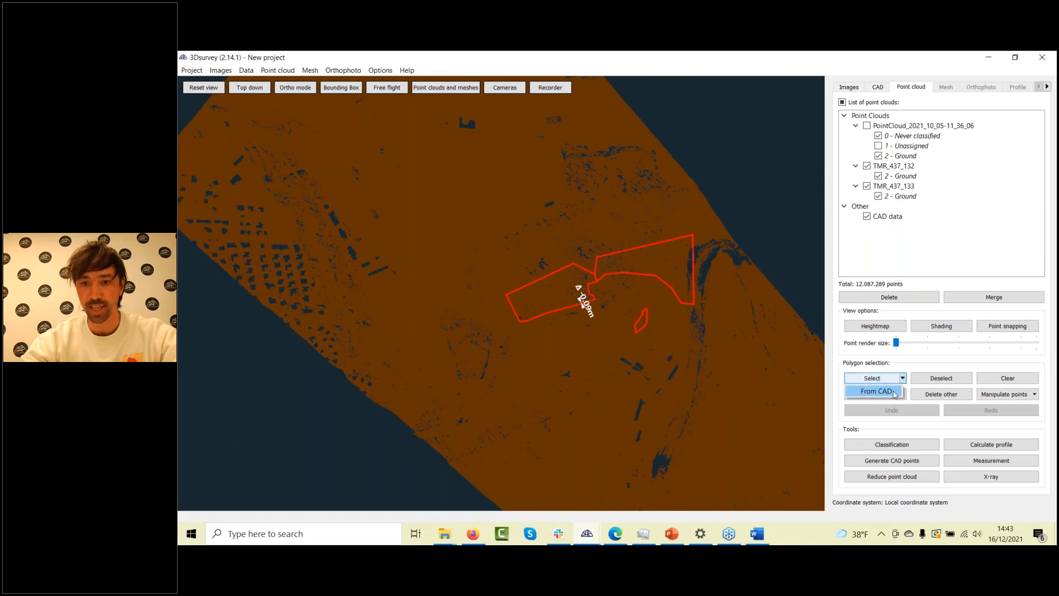
click(879, 391)
click(584, 239)
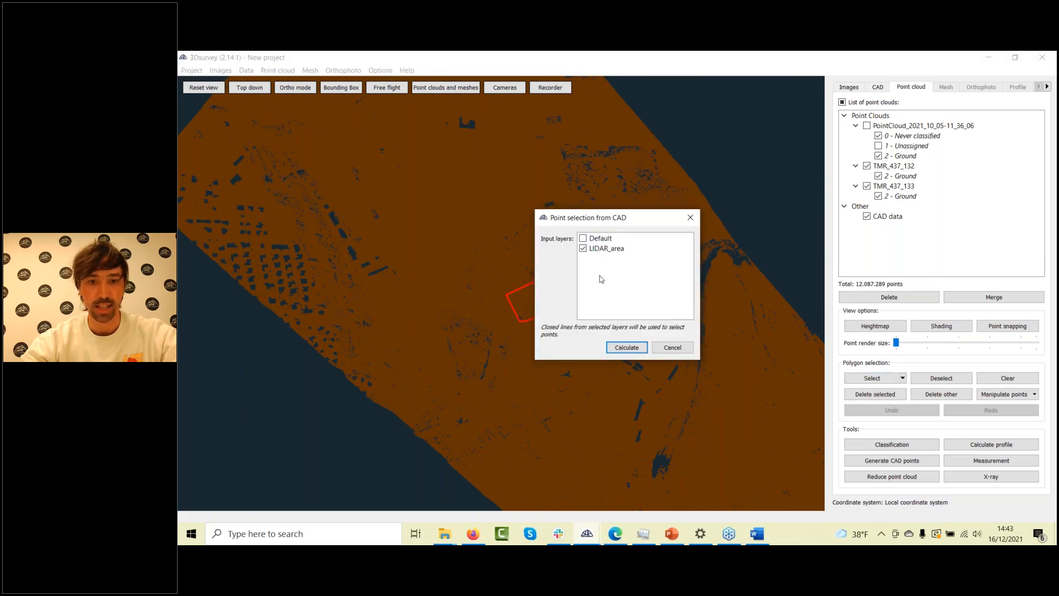
click(628, 349)
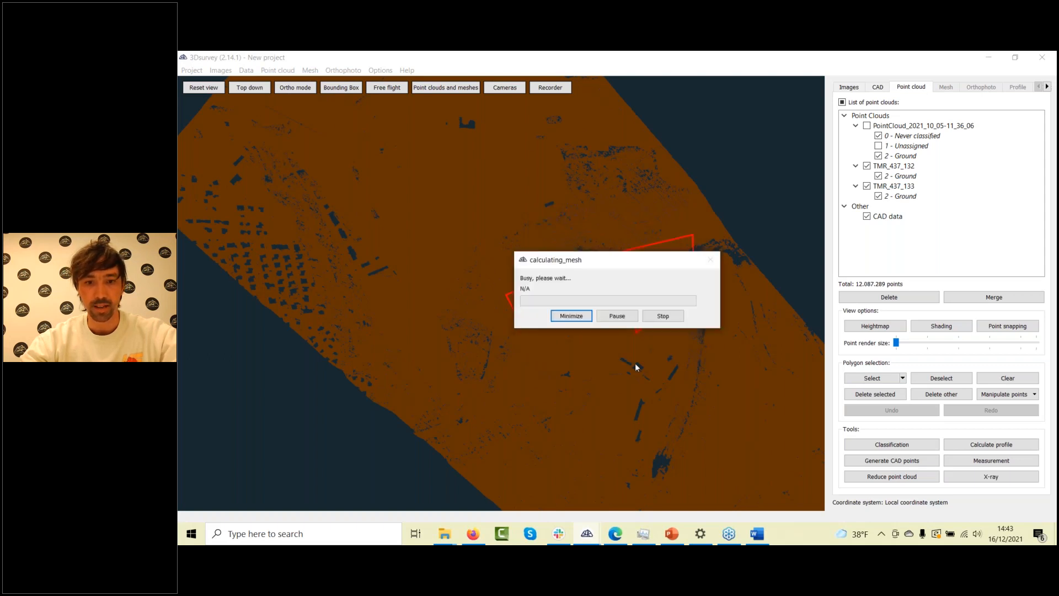
Delete all LIDAR points outside the selected outline areas
drag(631, 262, 668, 141)
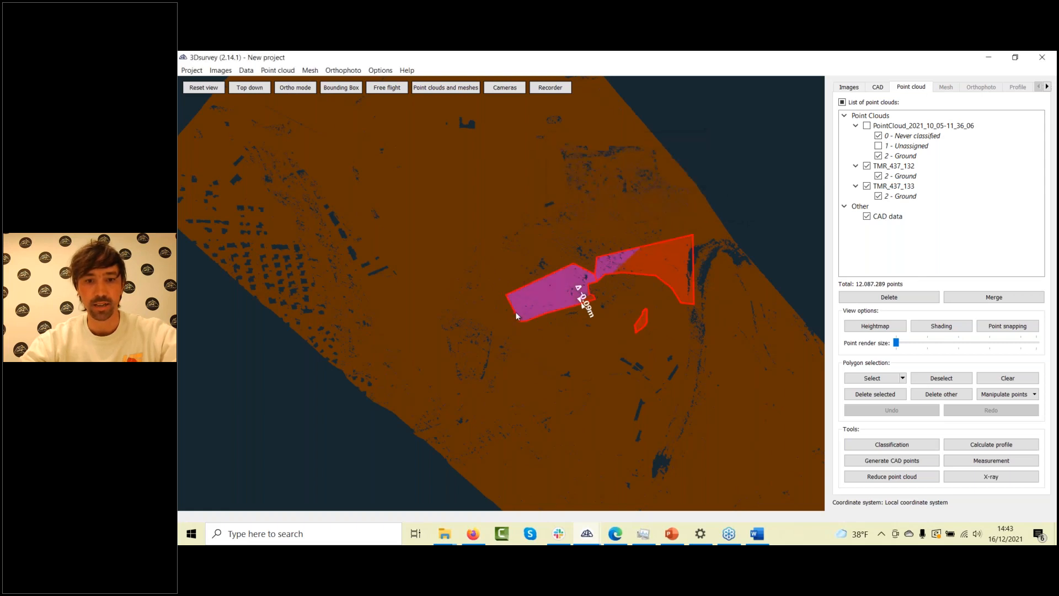
scroll(647, 326, up, 5)
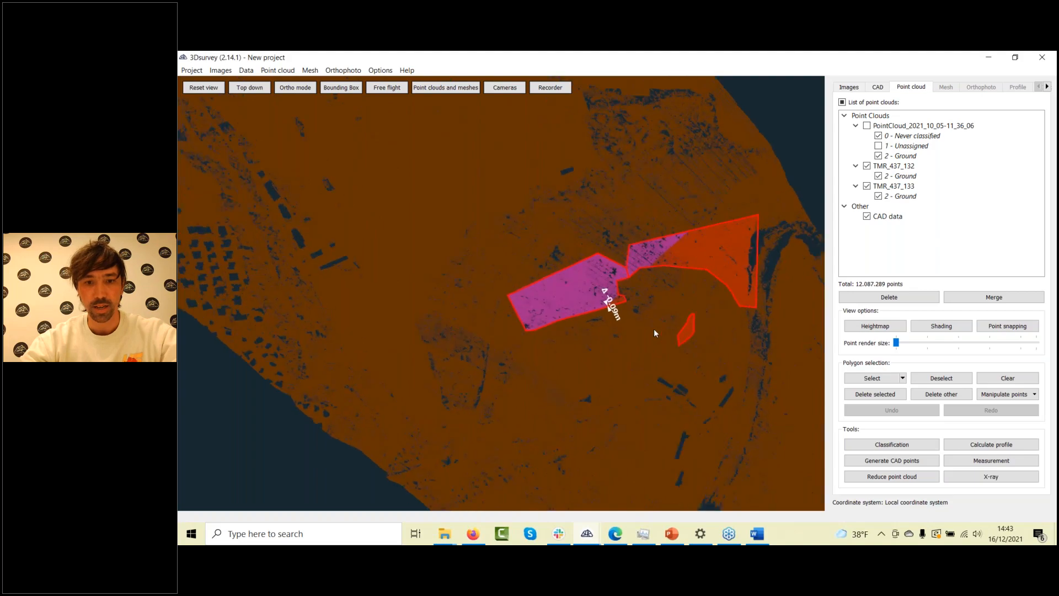
drag(521, 353, 669, 309)
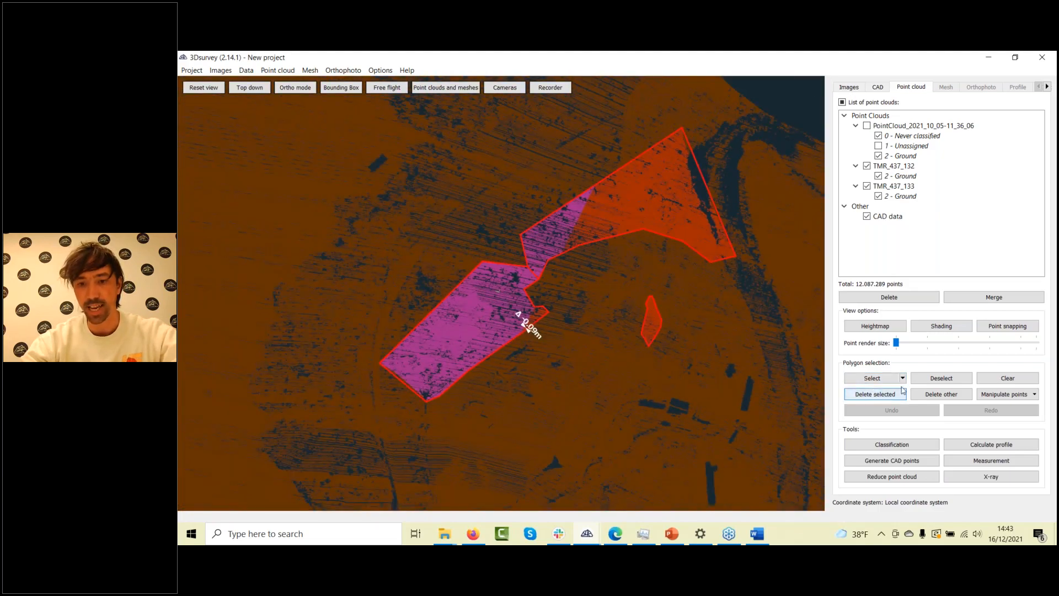
click(940, 395)
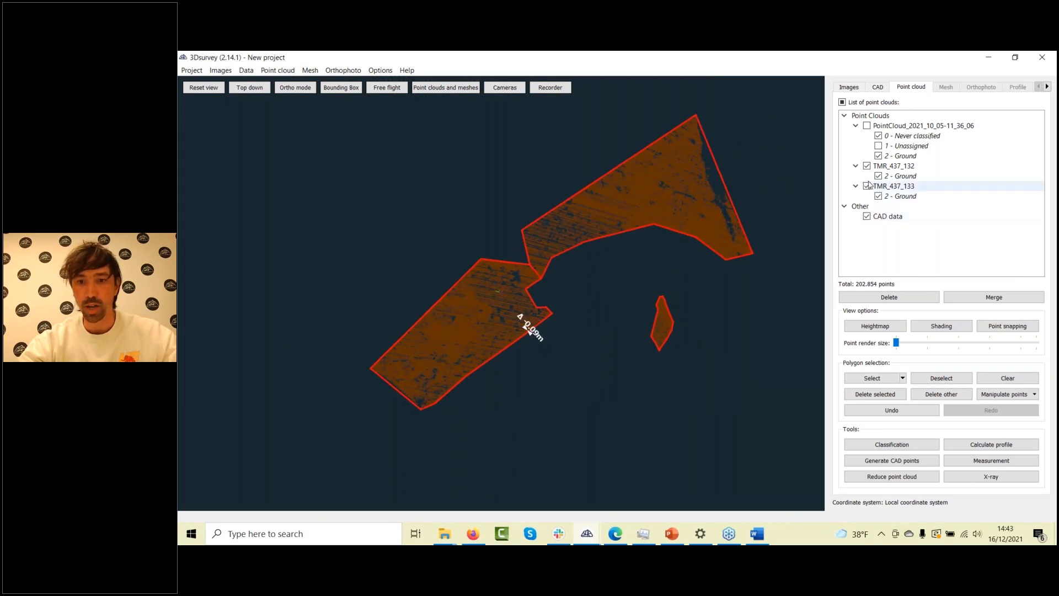
Show PointCloud_2021_10_05-11_36_06 together with the clipped LIDAR clouds and check the outlined area beside the pond
click(867, 126)
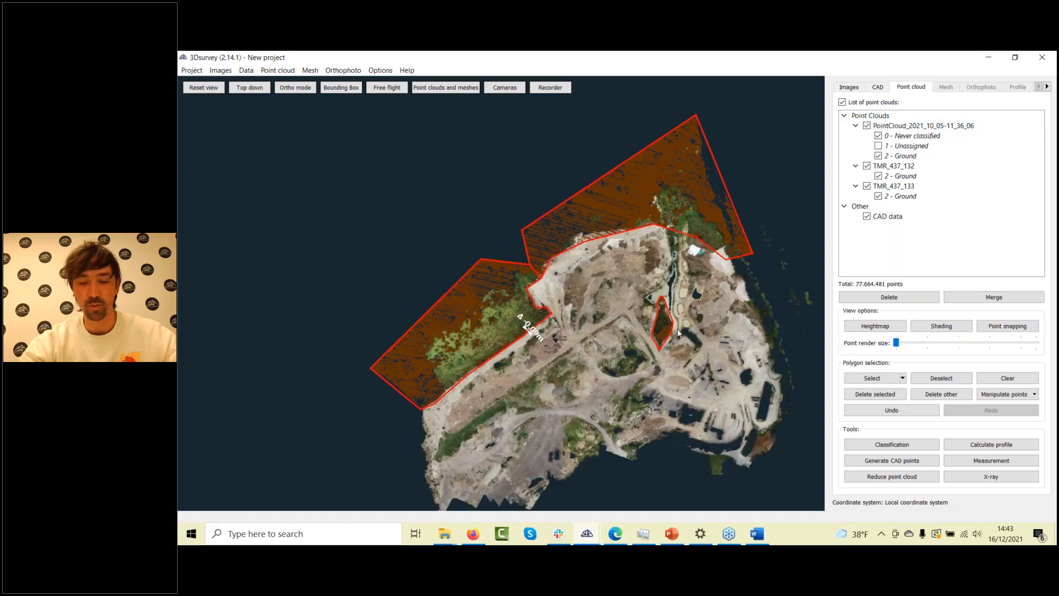
scroll(679, 333, up, 10)
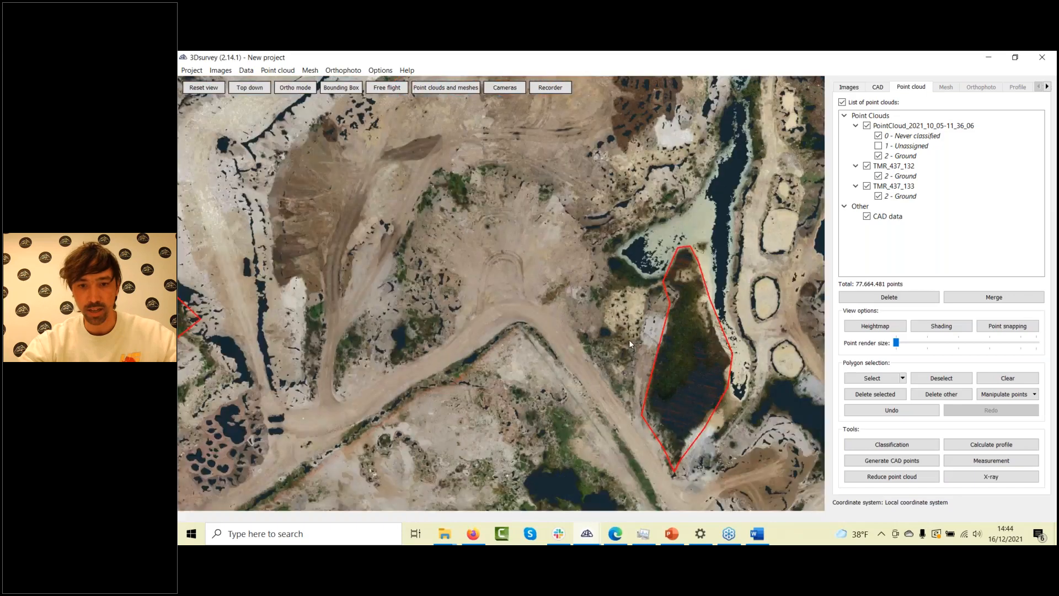
drag(629, 339, 563, 226)
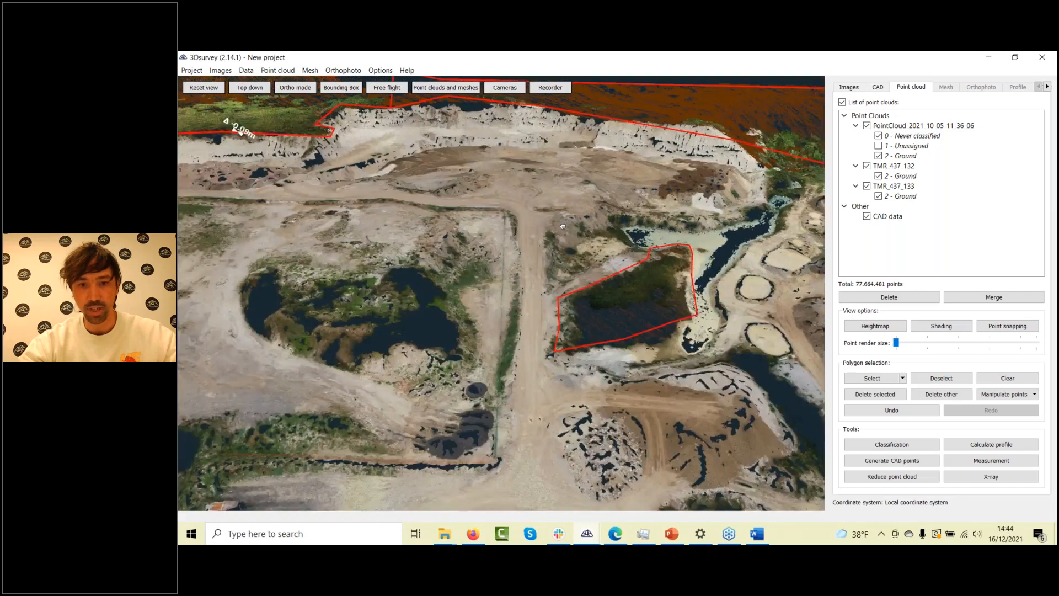
Turn on heightmap colouring for the LIDAR clouds TMR_437_132 and TMR_437_133
right_click(917, 166)
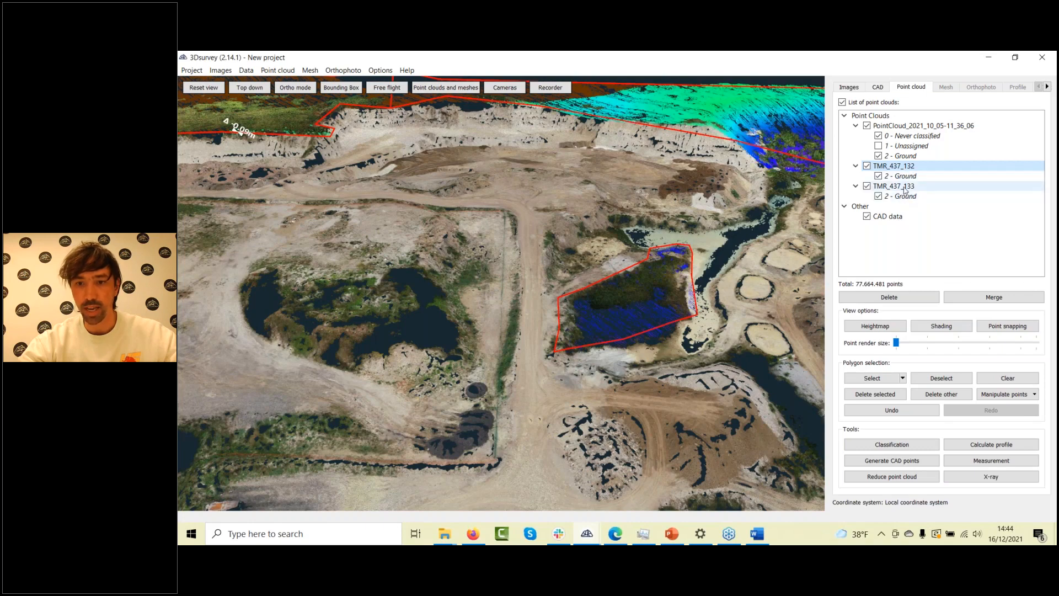
right_click(904, 186)
click(916, 205)
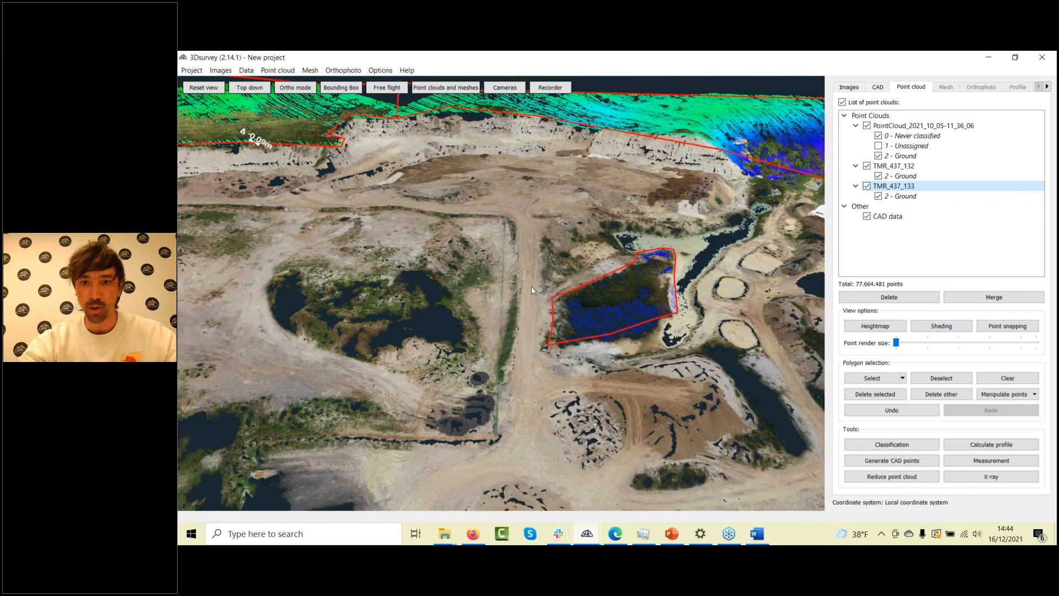
Slightly increase the point render size of both LIDAR clouds, TMR_437_132 and TMR_437_133
right_click(910, 170)
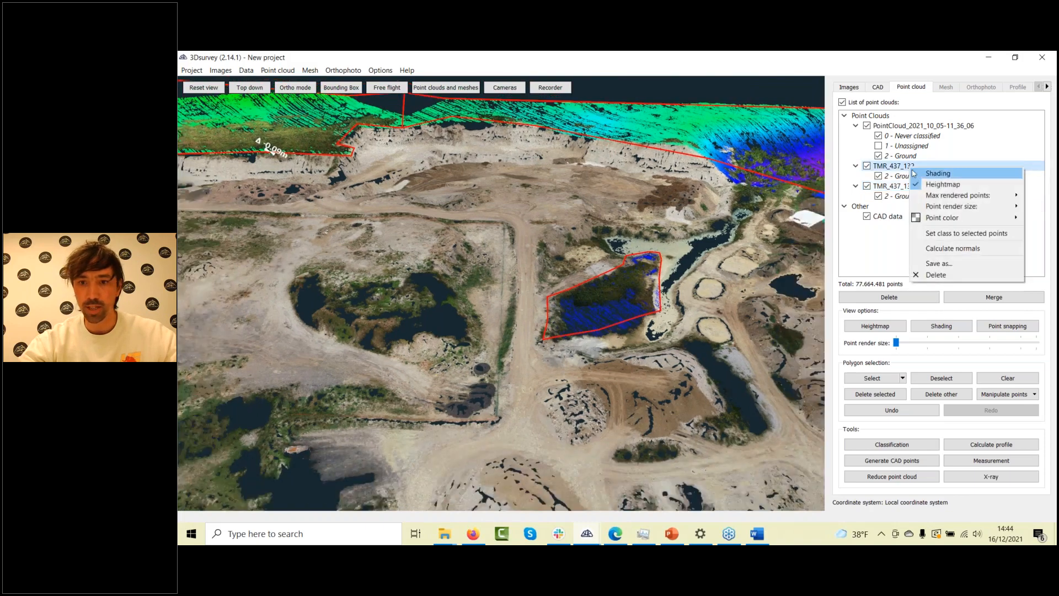
mouse_move(931, 207)
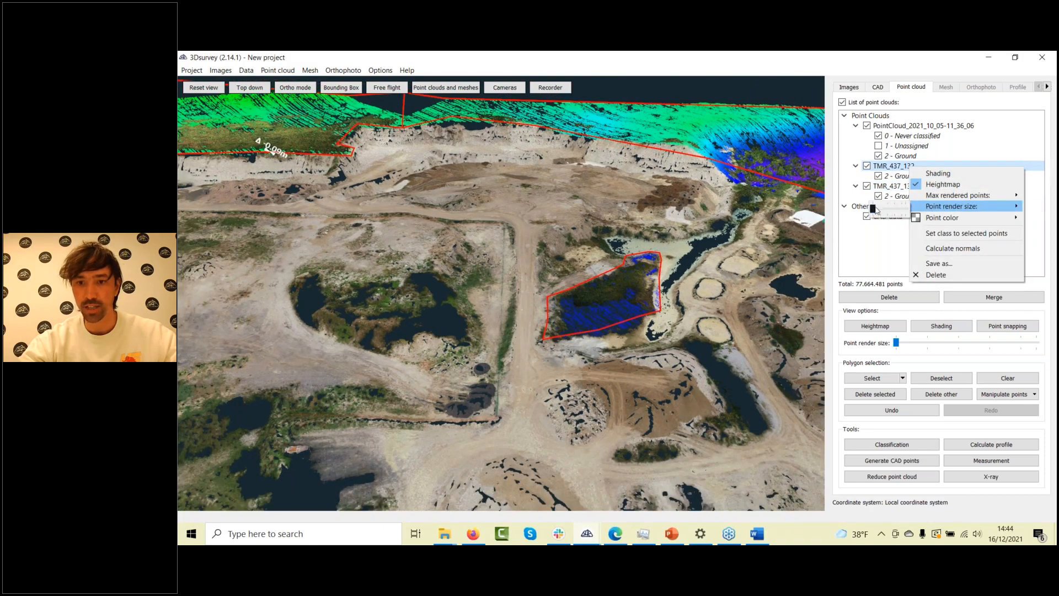
drag(873, 208, 889, 211)
click(887, 188)
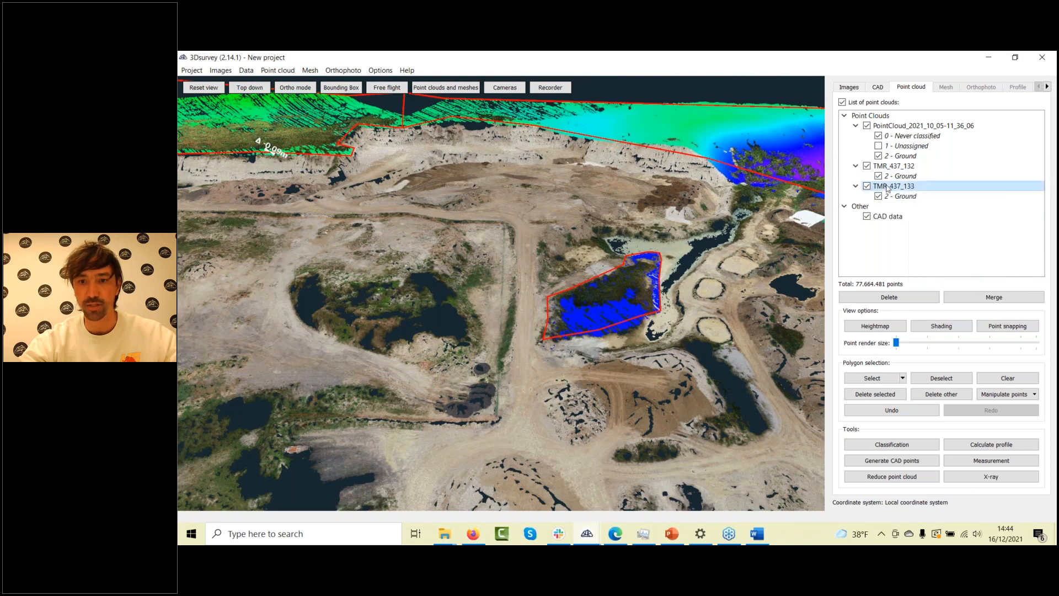
right_click(887, 187)
mouse_move(993, 235)
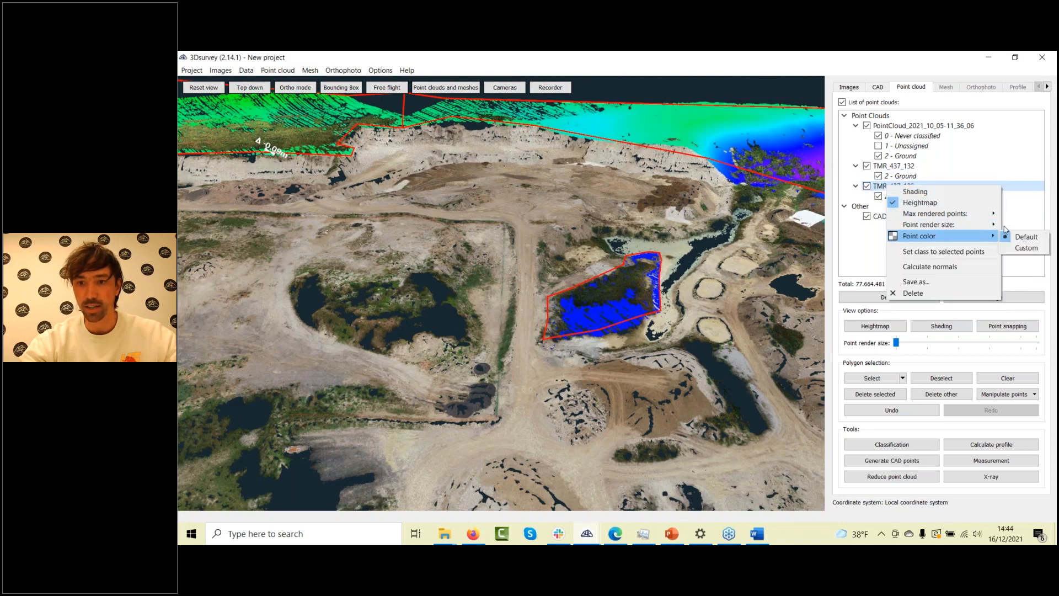
mouse_move(1007, 226)
mouse_down()
mouse_move(1019, 229)
mouse_move(1009, 227)
mouse_up()
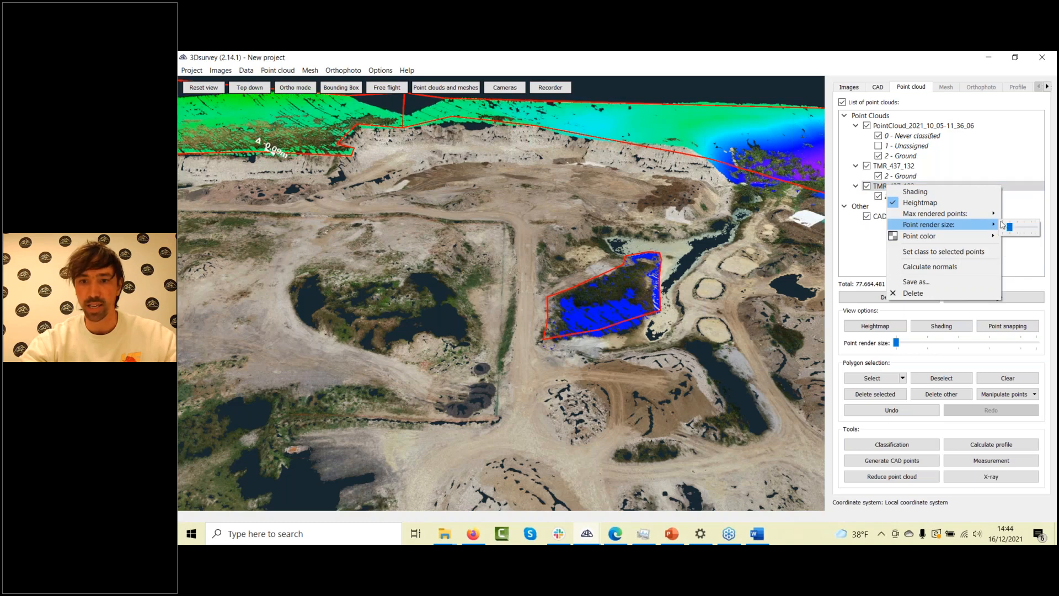
click(869, 269)
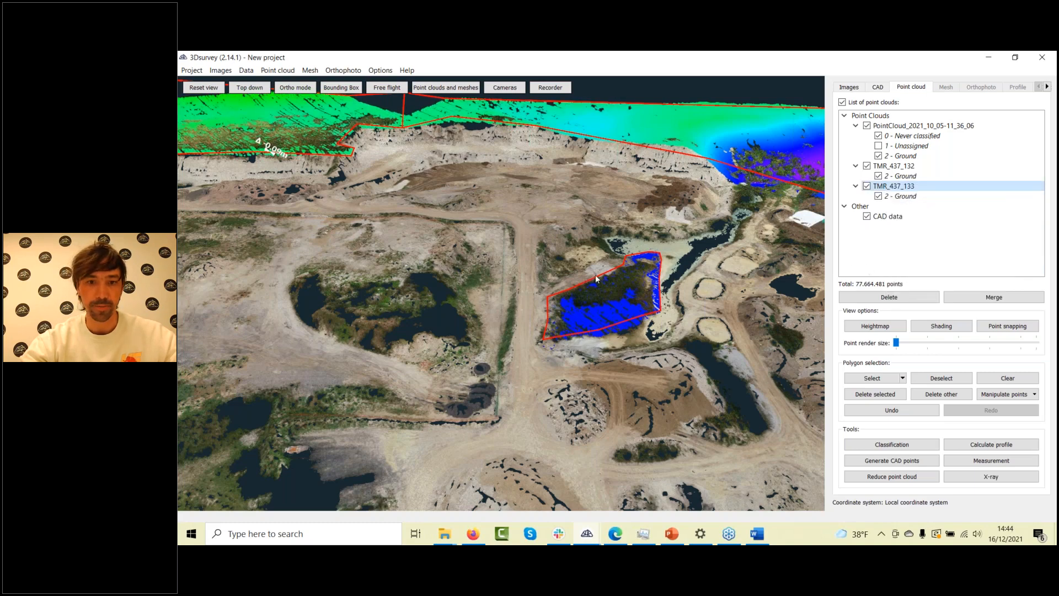
Merge the photogrammetric cloud and the two clipped LIDAR clouds into one point cloud
scroll(595, 277, down, 1)
drag(595, 278, 644, 320)
scroll(645, 321, down, 3)
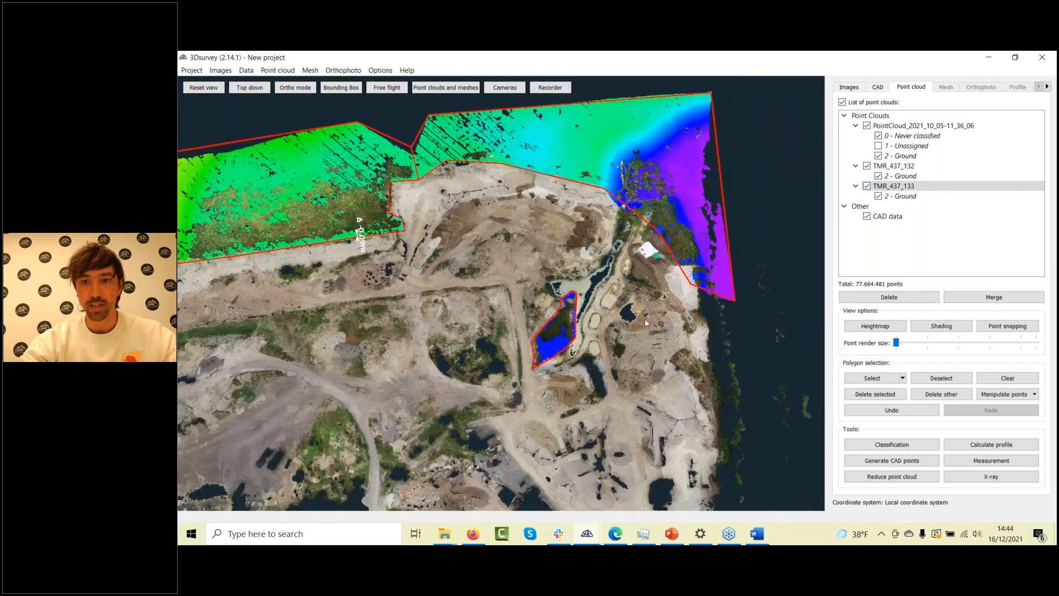
scroll(646, 322, down, 4)
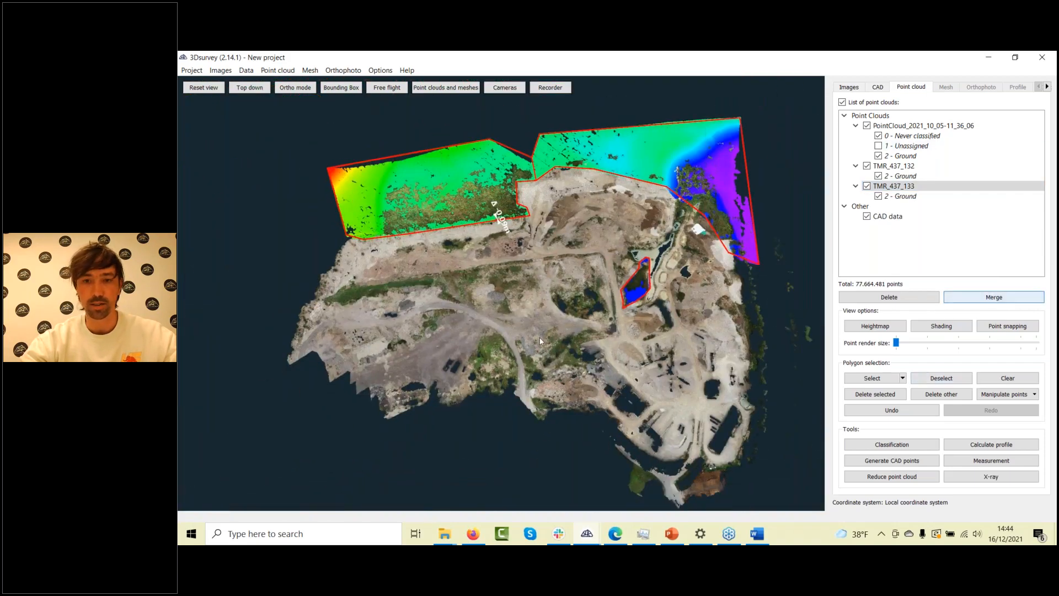
click(986, 298)
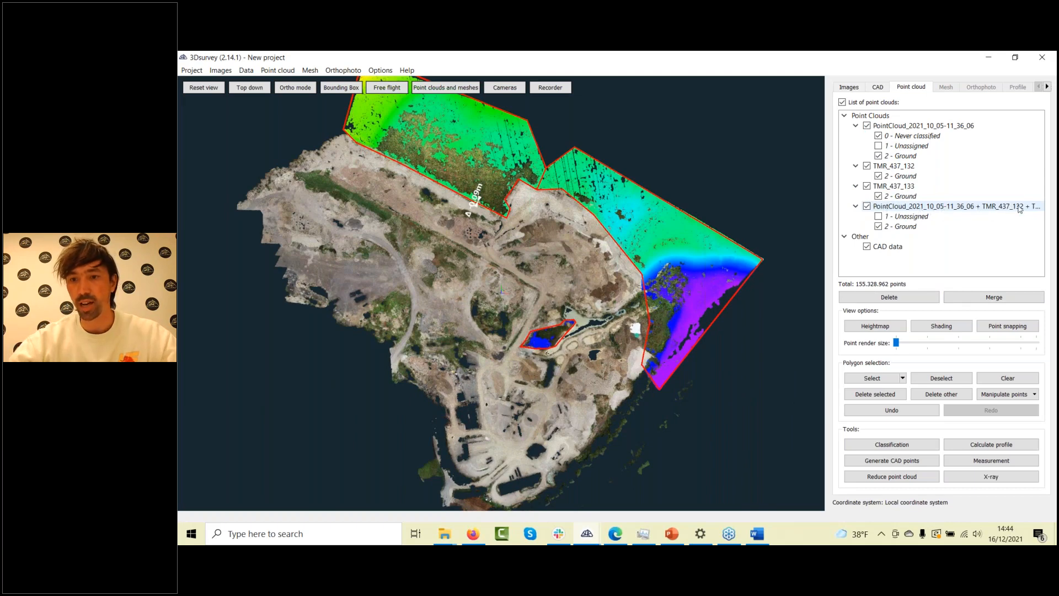
Hide the three source point clouds and the CAD data, leaving only the merged cloud displayed
click(867, 186)
click(867, 166)
click(867, 126)
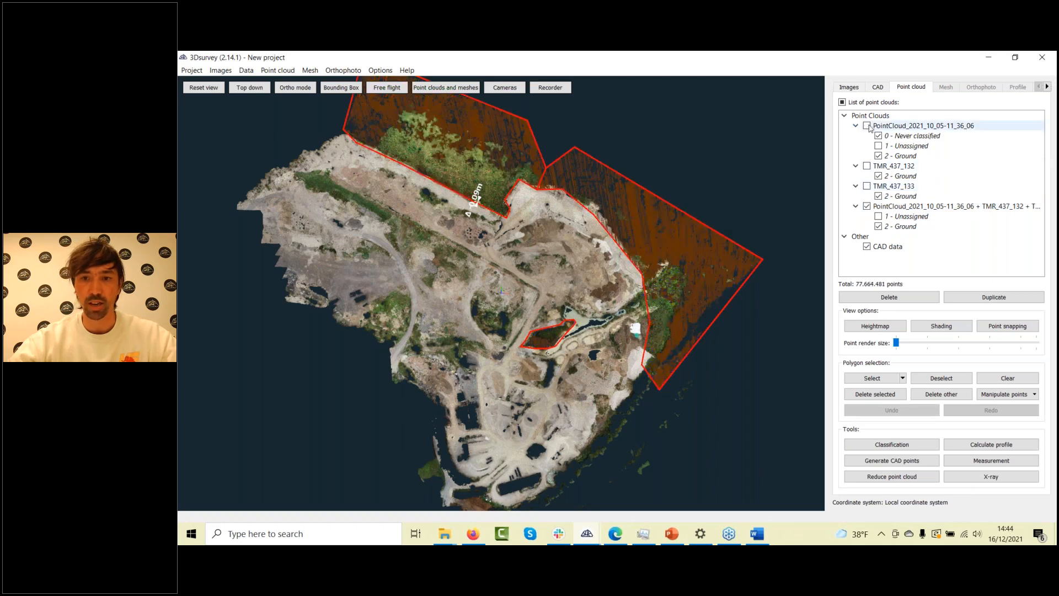
scroll(667, 239, down, 1)
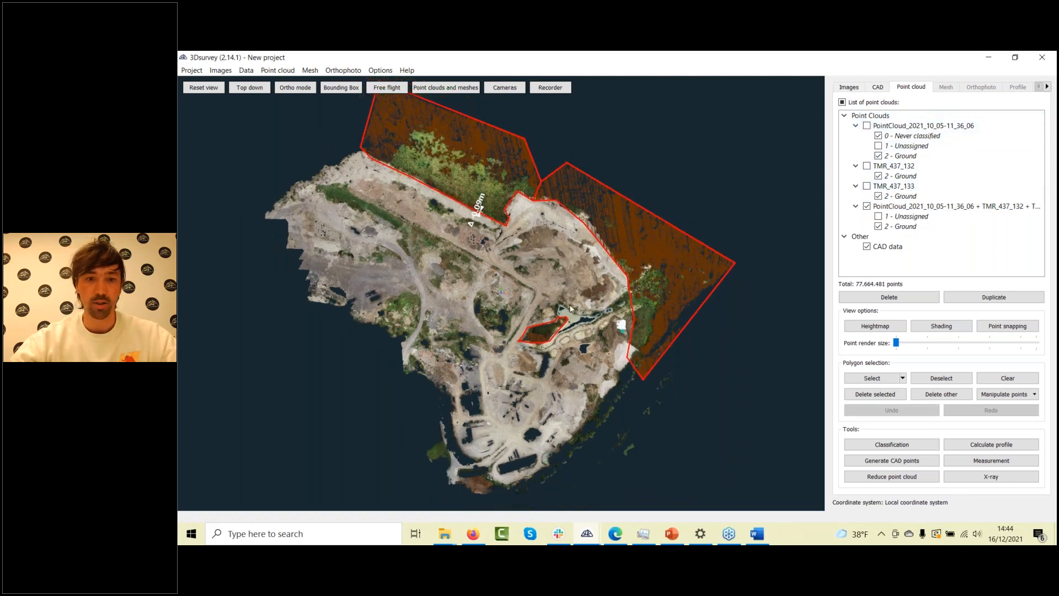
click(866, 246)
Enlarge the point render size to well past the middle of its range and check the merged LIDAR points beside the pond
drag(484, 337, 635, 364)
scroll(634, 364, up, 4)
scroll(635, 364, up, 8)
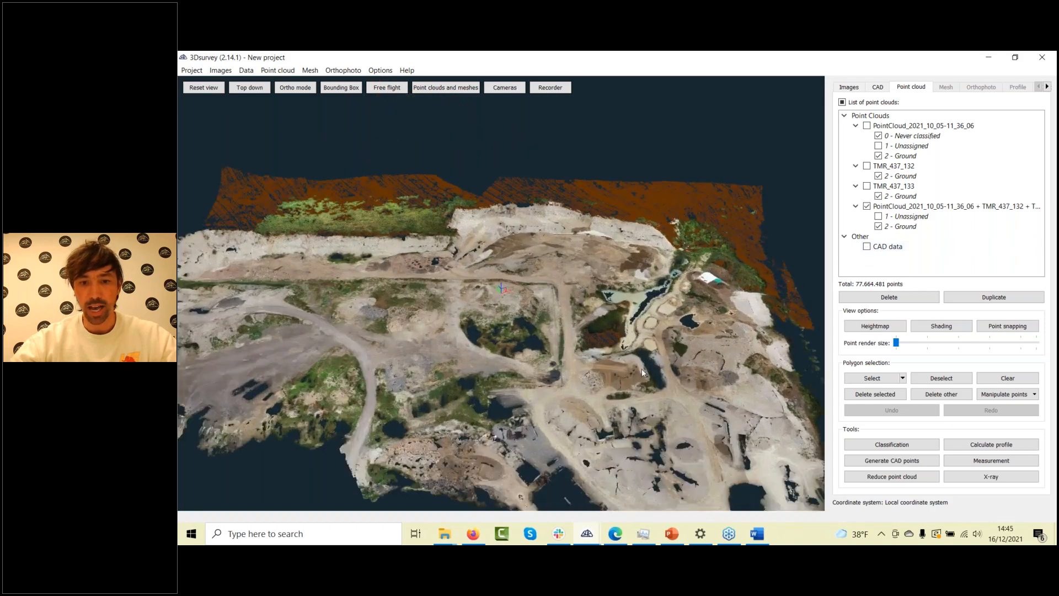
scroll(492, 290, up, 3)
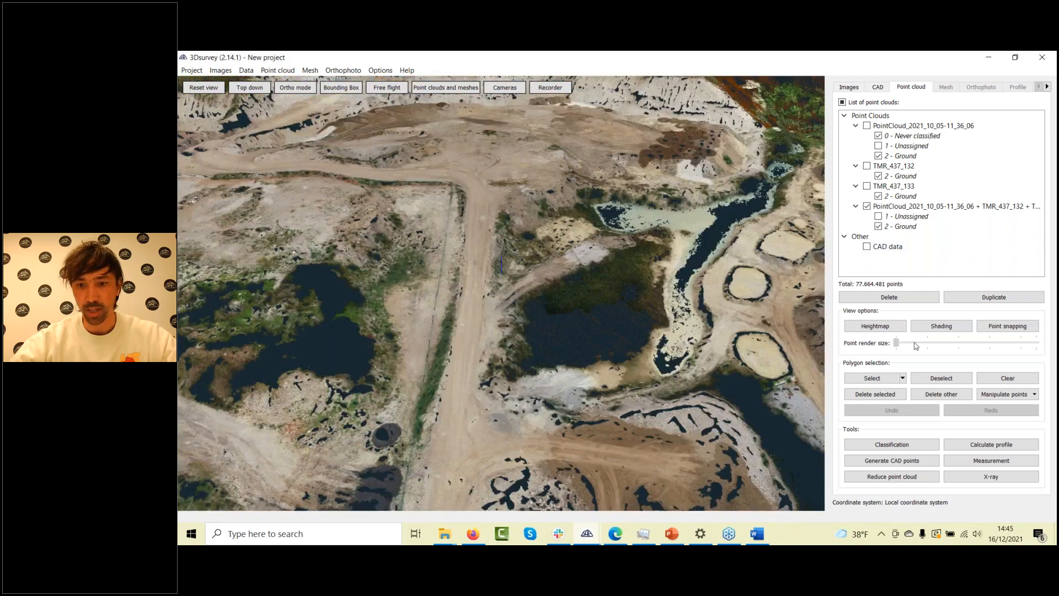
drag(896, 342, 990, 345)
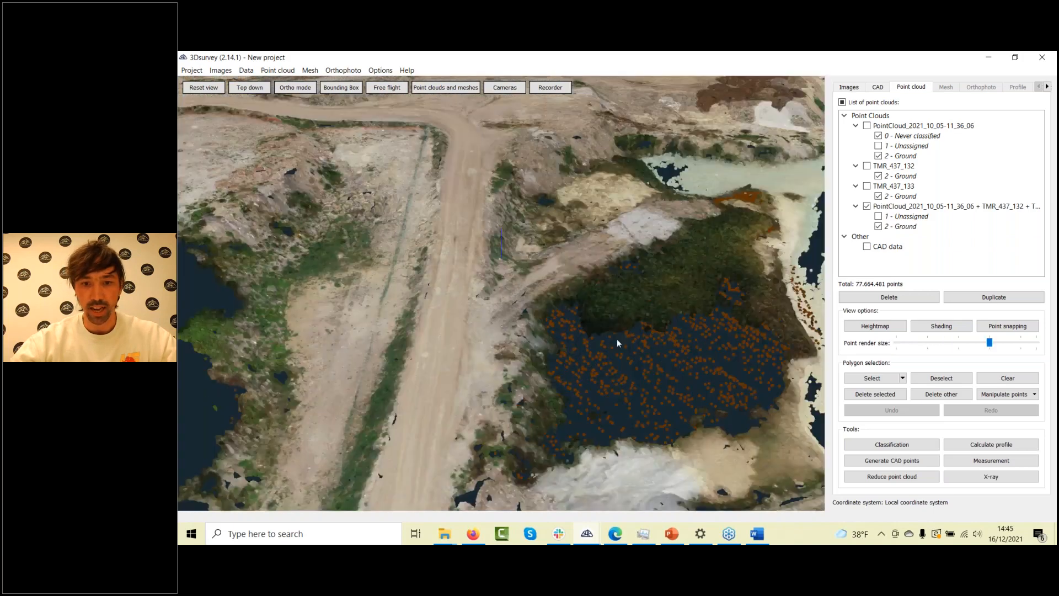
drag(616, 338, 631, 310)
scroll(631, 310, down, 5)
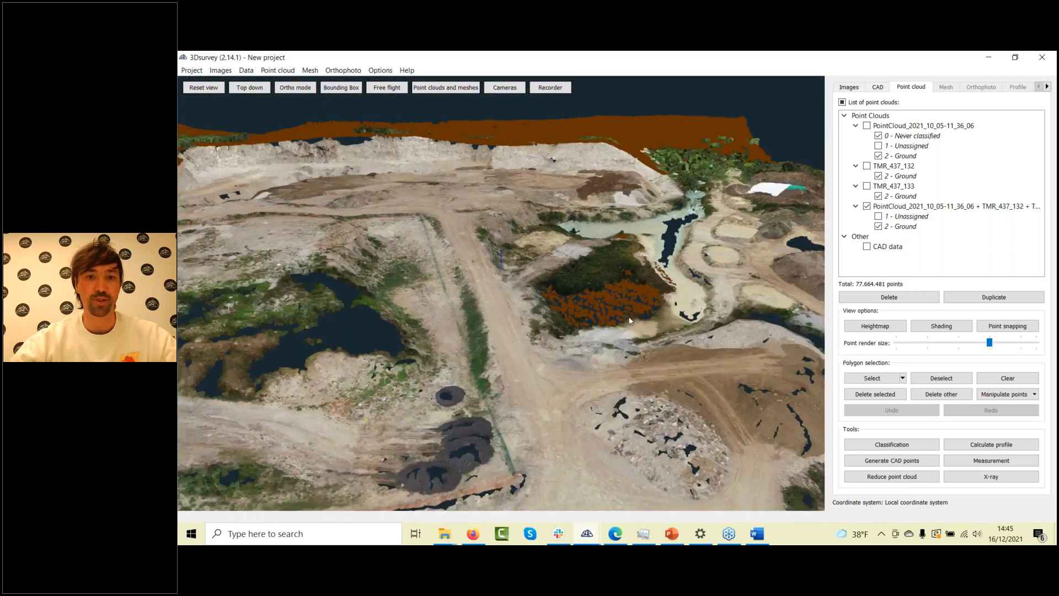
Calculate a regular grid mesh from the merged cloud's 2 - Ground class with 0.50 m cells, Optimized hole filling and 1-cell smoothing
click(318, 72)
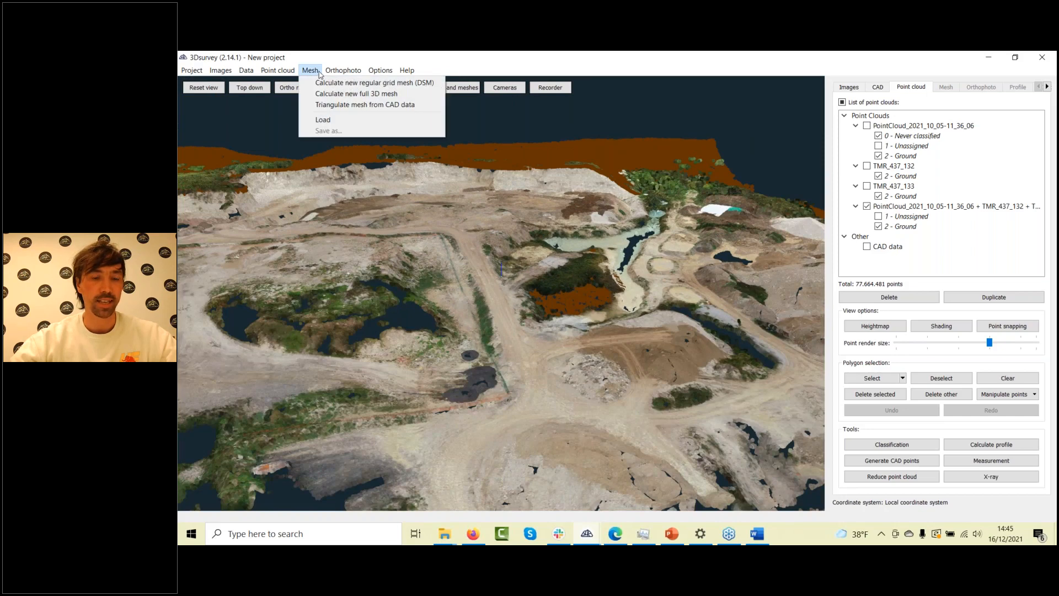
click(327, 82)
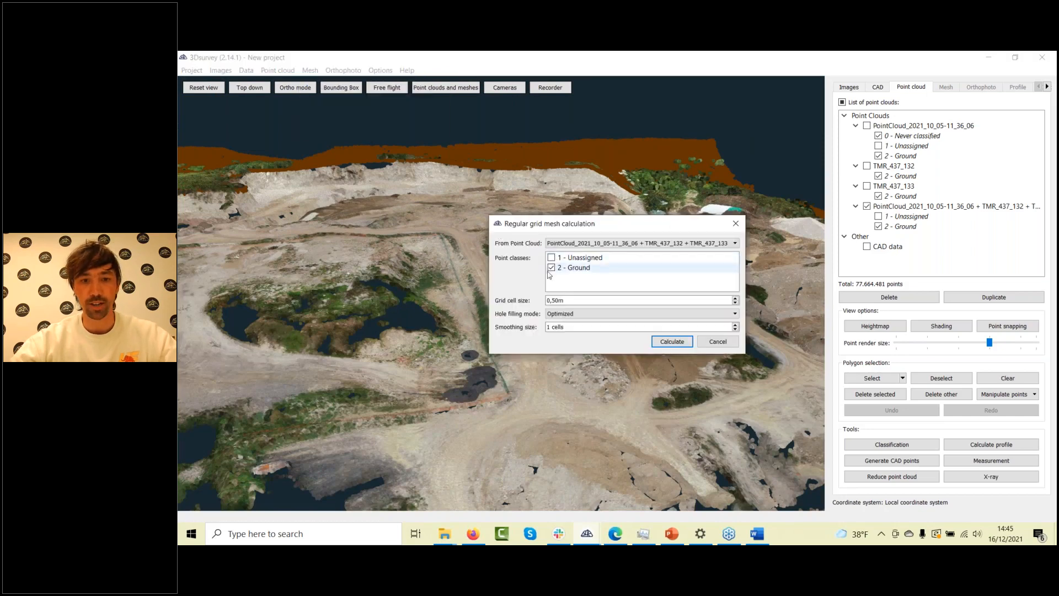
click(673, 343)
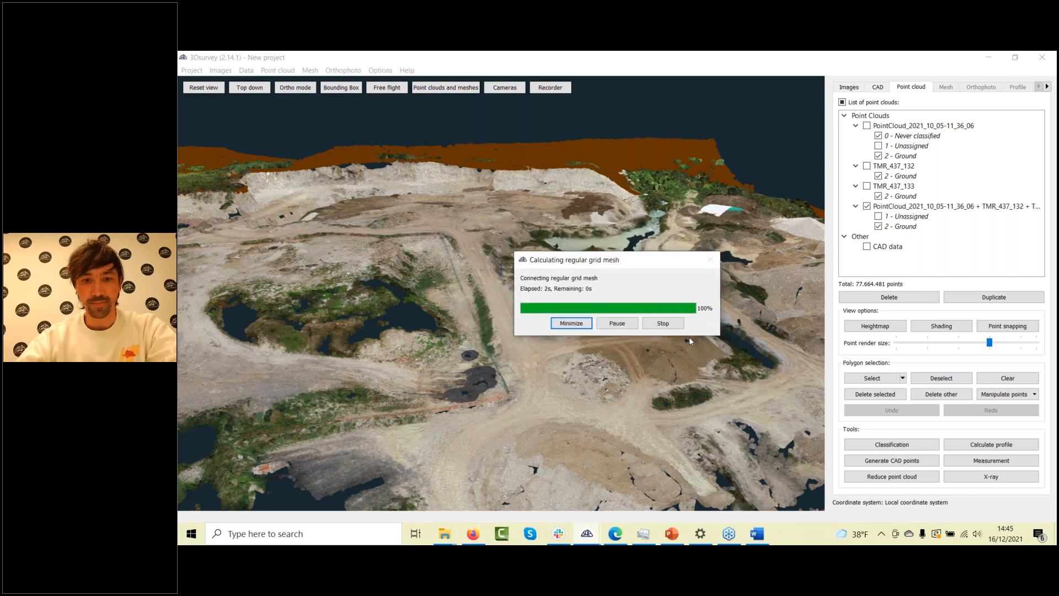
Examine the new mesh where the LIDAR ridge terrain meets the photogrammetric quarry face
scroll(632, 169, up, 8)
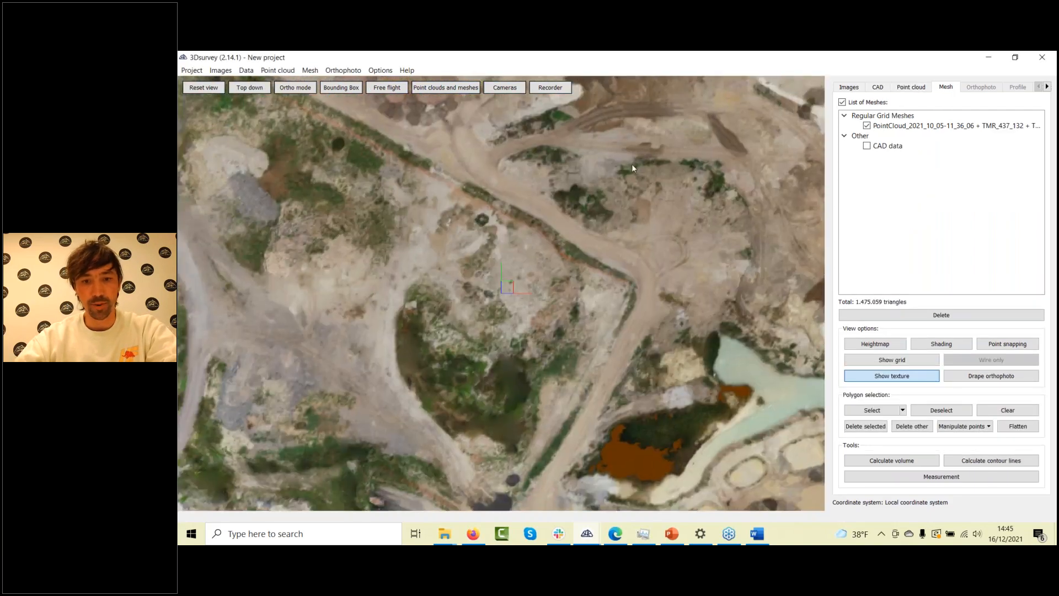
right_drag(633, 168, 536, 460)
drag(536, 459, 513, 222)
scroll(689, 342, up, 3)
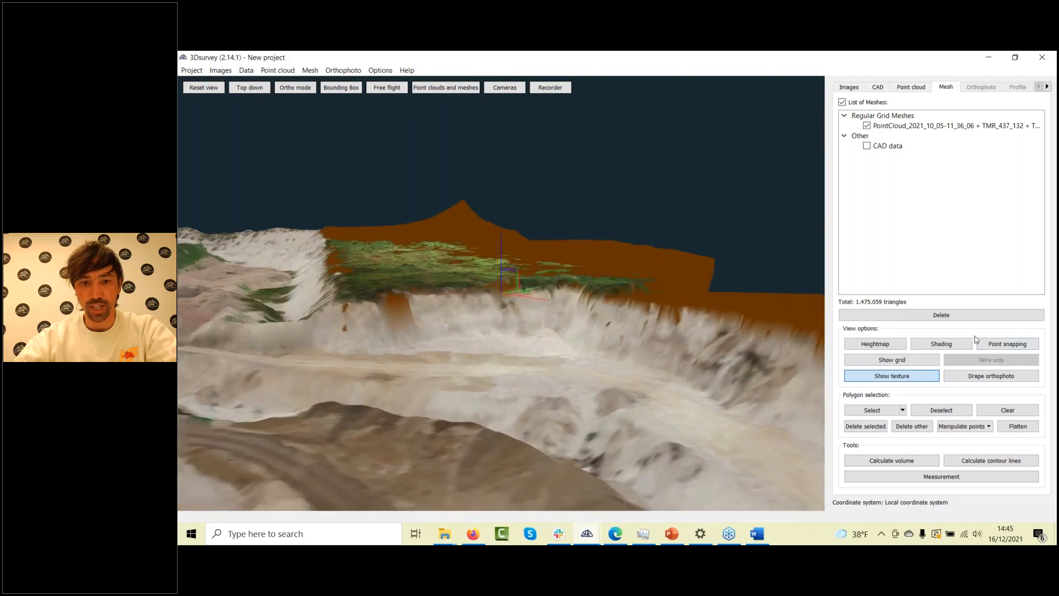
Show the mesh's grid lines with its texture turned off and inspect the triangulation along the quarry face and adjoining LIDAR terrain
click(874, 346)
click(873, 345)
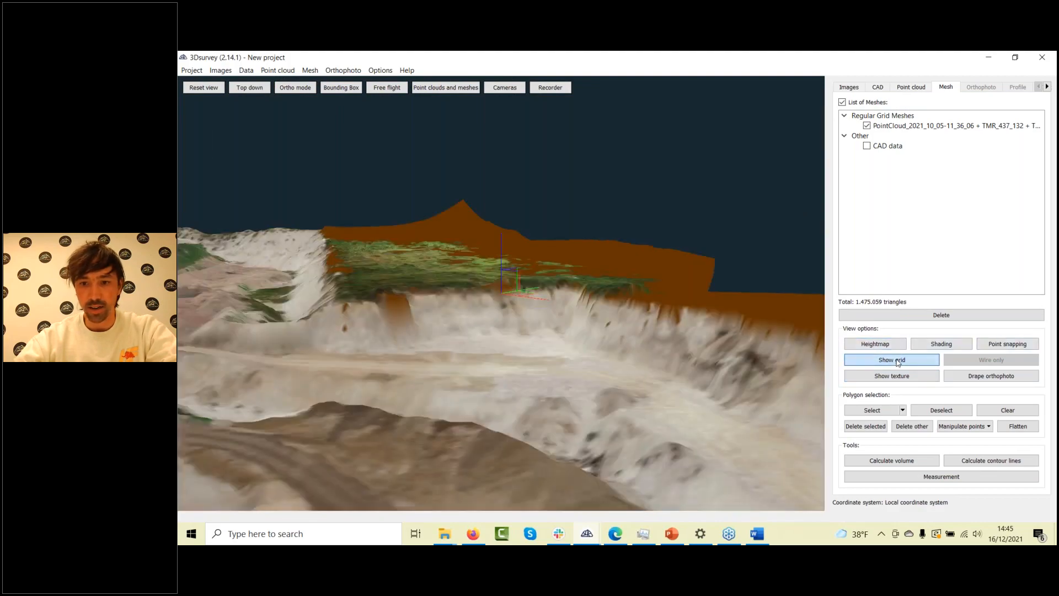
click(897, 361)
scroll(723, 341, up, 5)
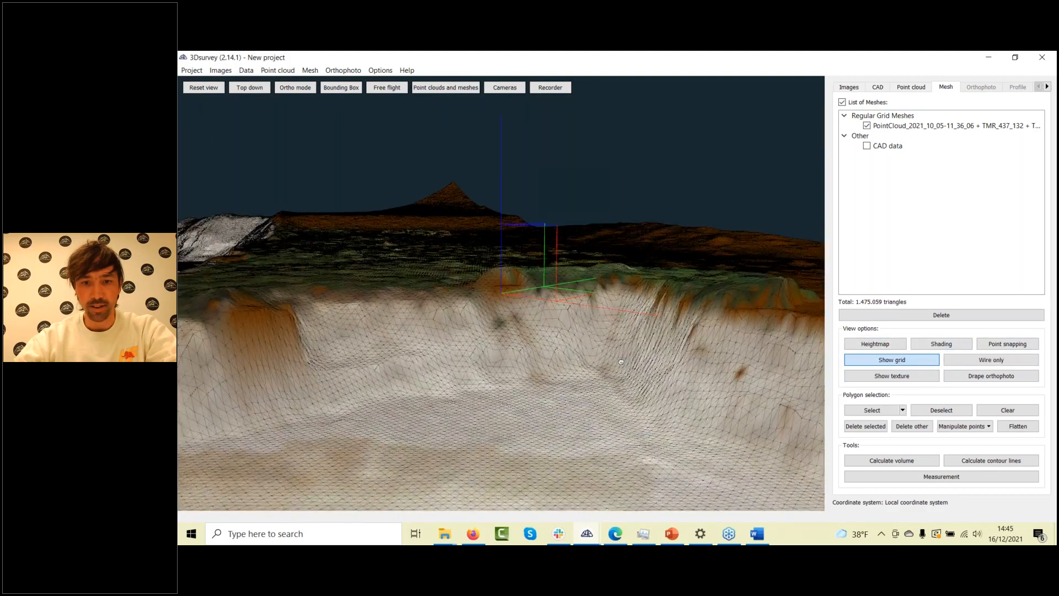
scroll(723, 342, up, 1)
right_drag(539, 371, 629, 349)
scroll(631, 348, down, 3)
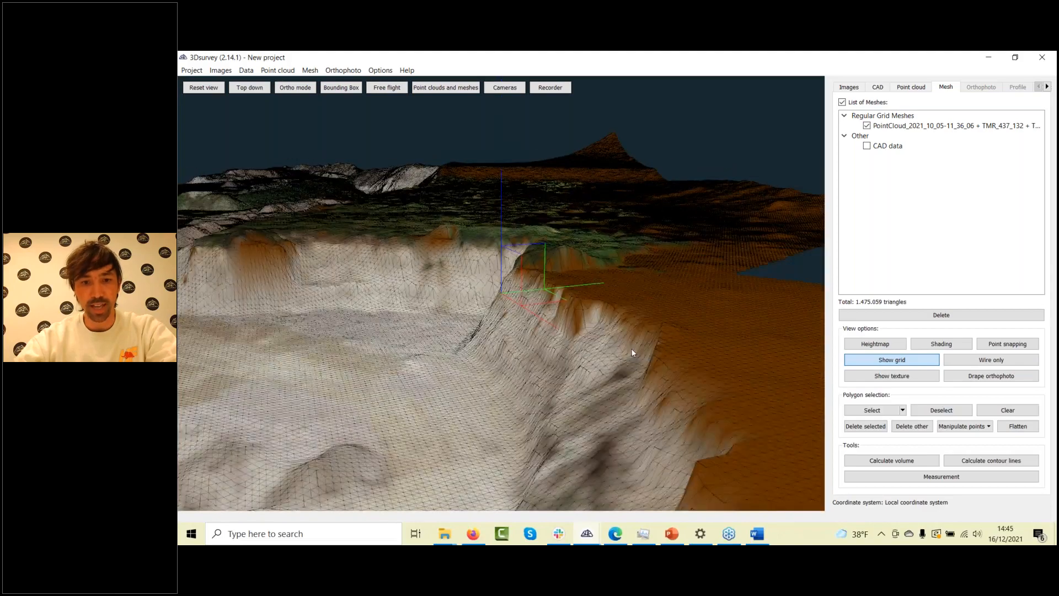
drag(631, 349, 771, 374)
drag(574, 369, 711, 373)
right_drag(557, 292, 618, 368)
Display the mesh as a shaded heightmap without grid lines and review the combined quarry terrain from above
click(886, 344)
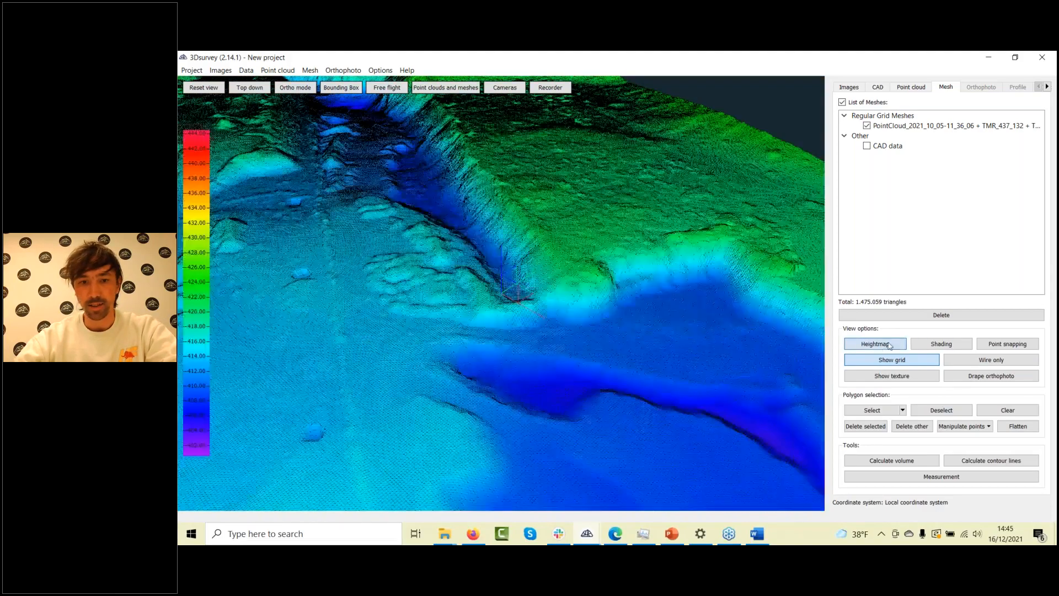
click(940, 345)
scroll(733, 323, down, 4)
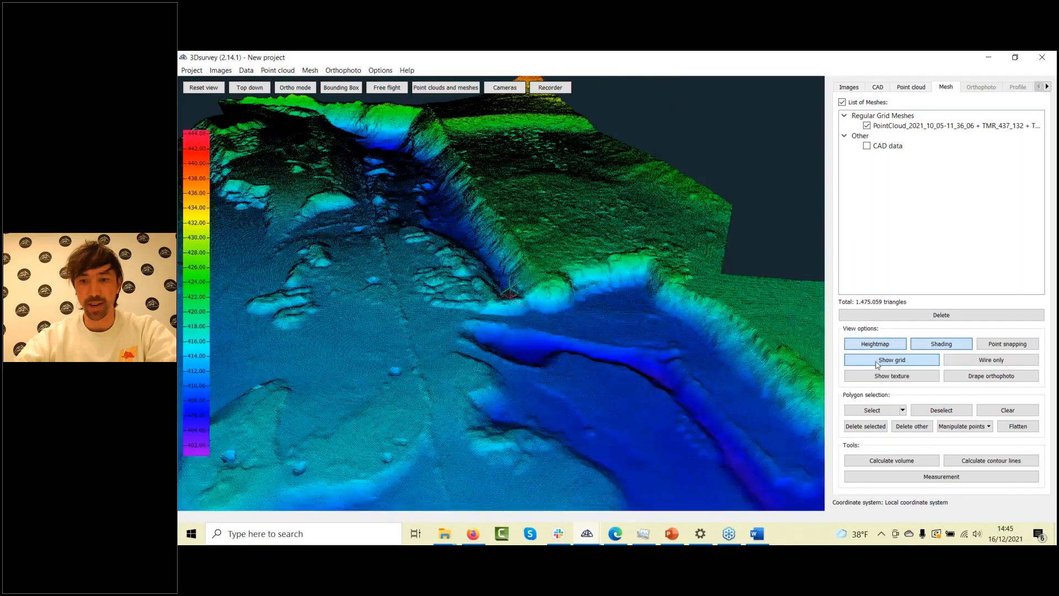
click(878, 362)
scroll(433, 314, down, 2)
right_drag(563, 307, 570, 386)
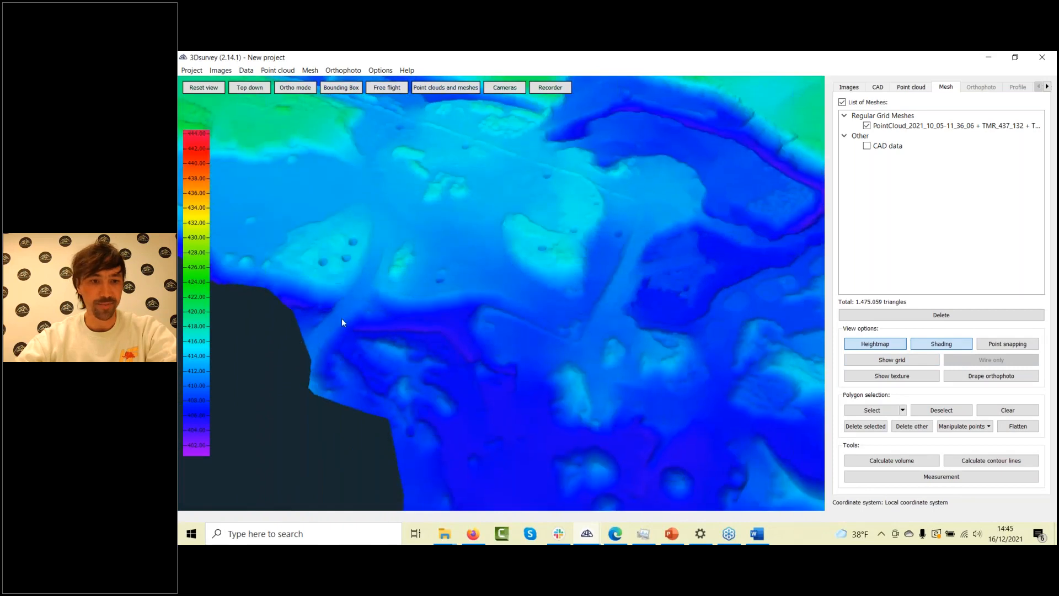
click(957, 128)
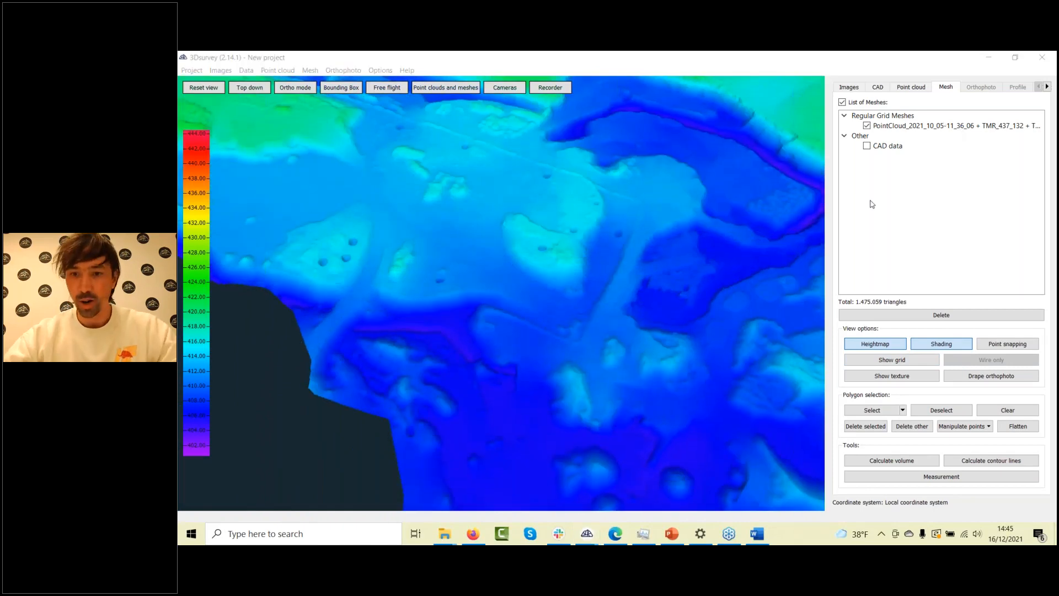
scroll(629, 271, down, 2)
drag(630, 272, 549, 308)
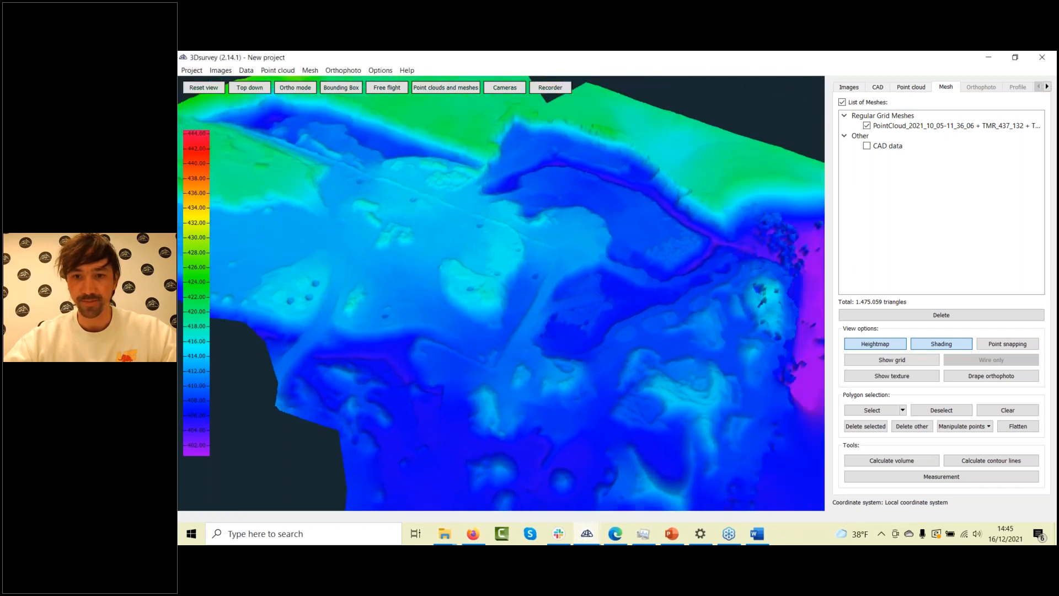